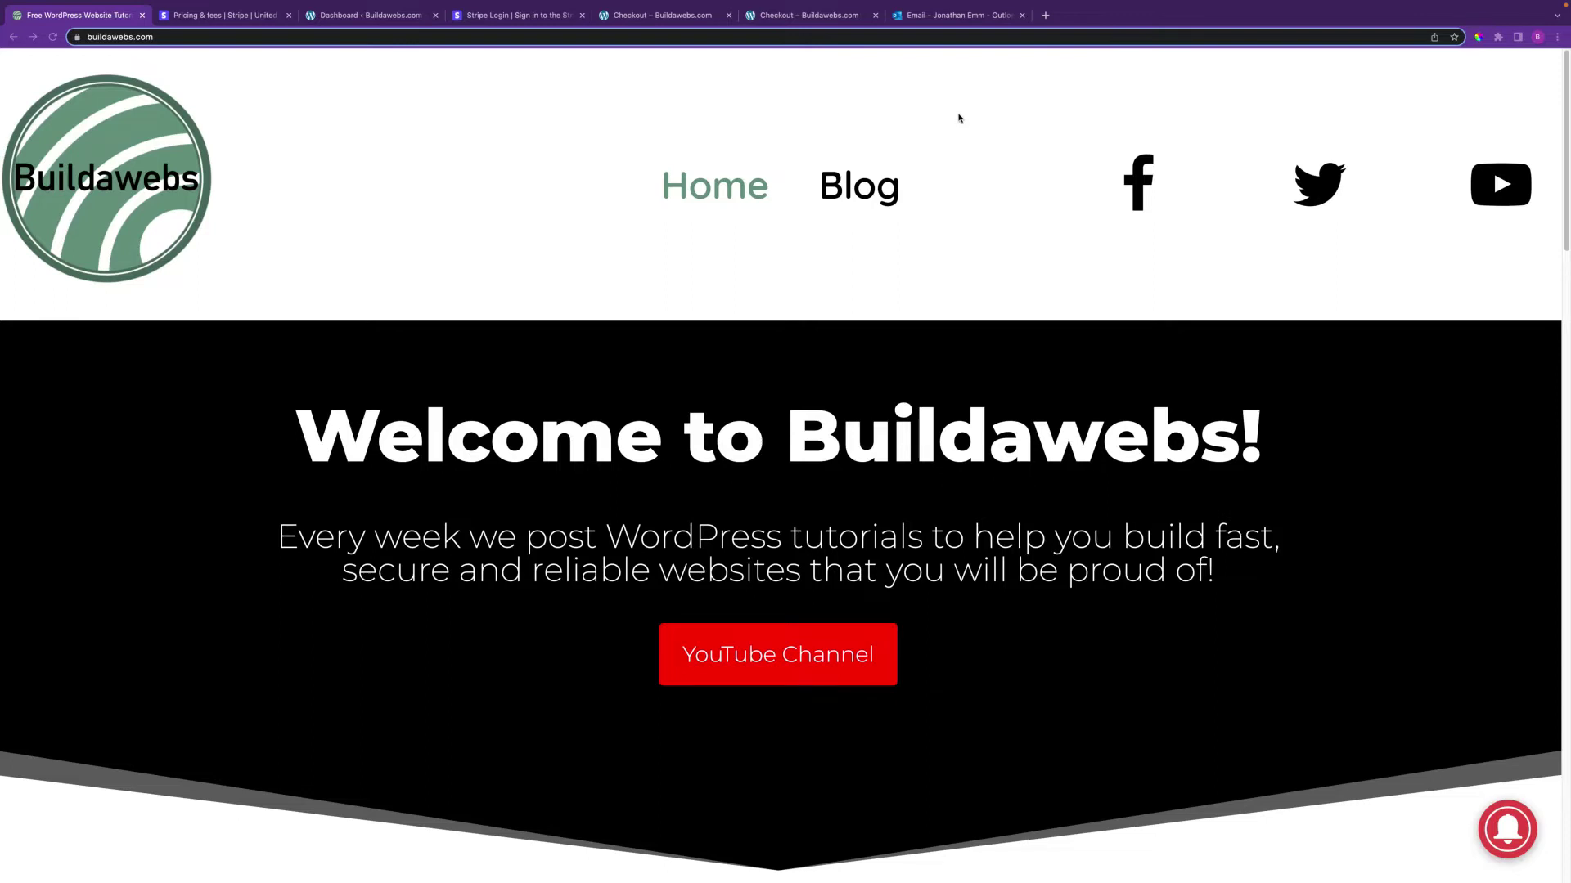
# Check Stripe's United States card pricing of 2.9% + 30¢, then go back to the WordPress Dashboard
pyautogui.click(232, 15)
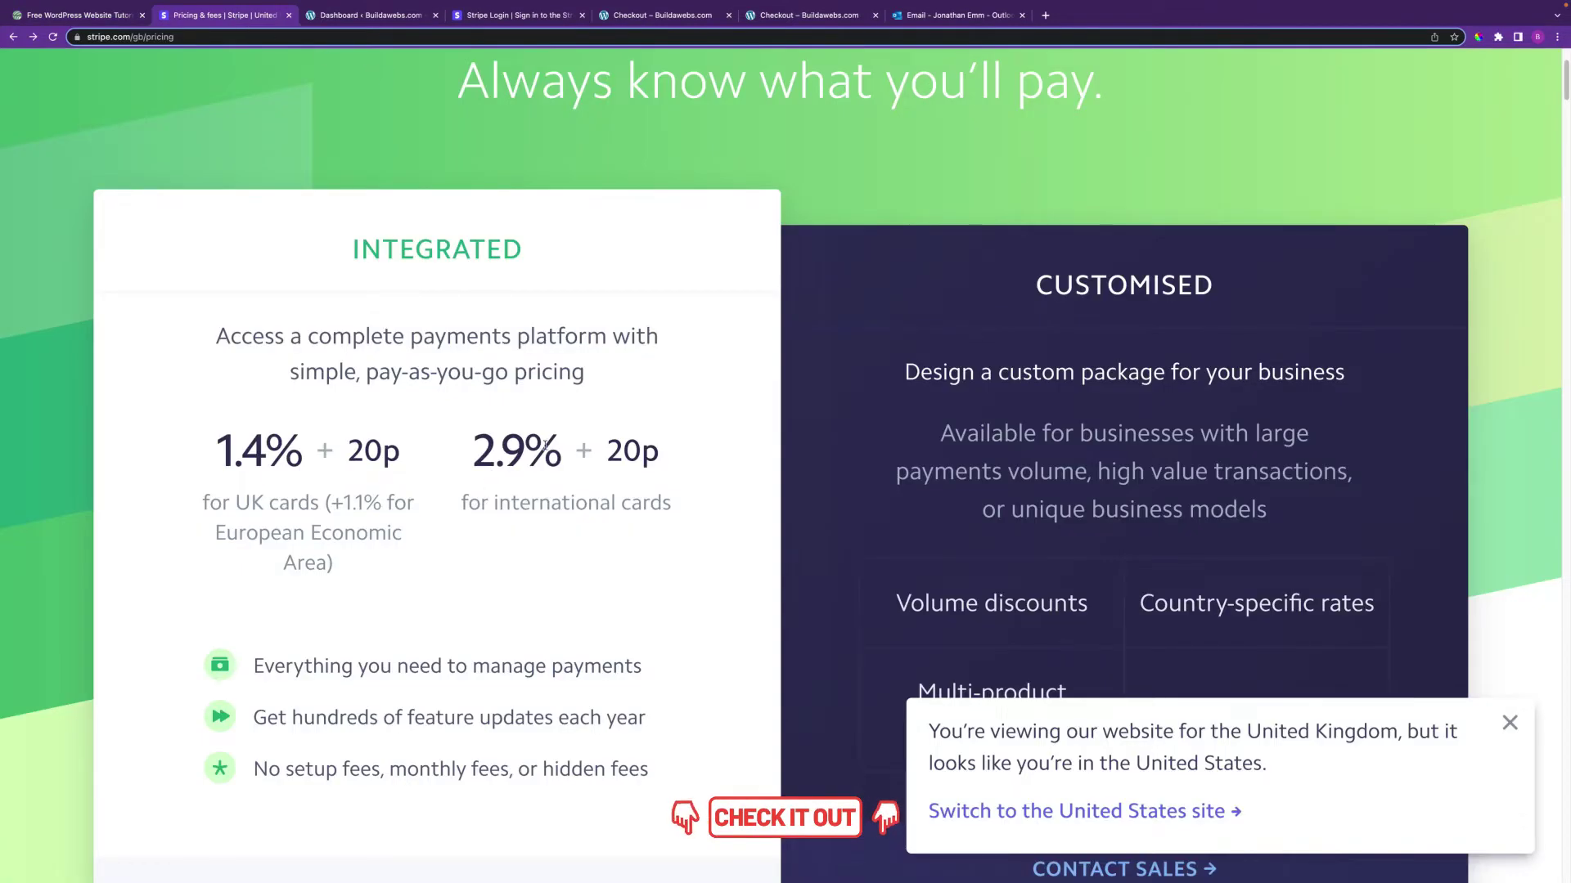
pyautogui.click(1029, 810)
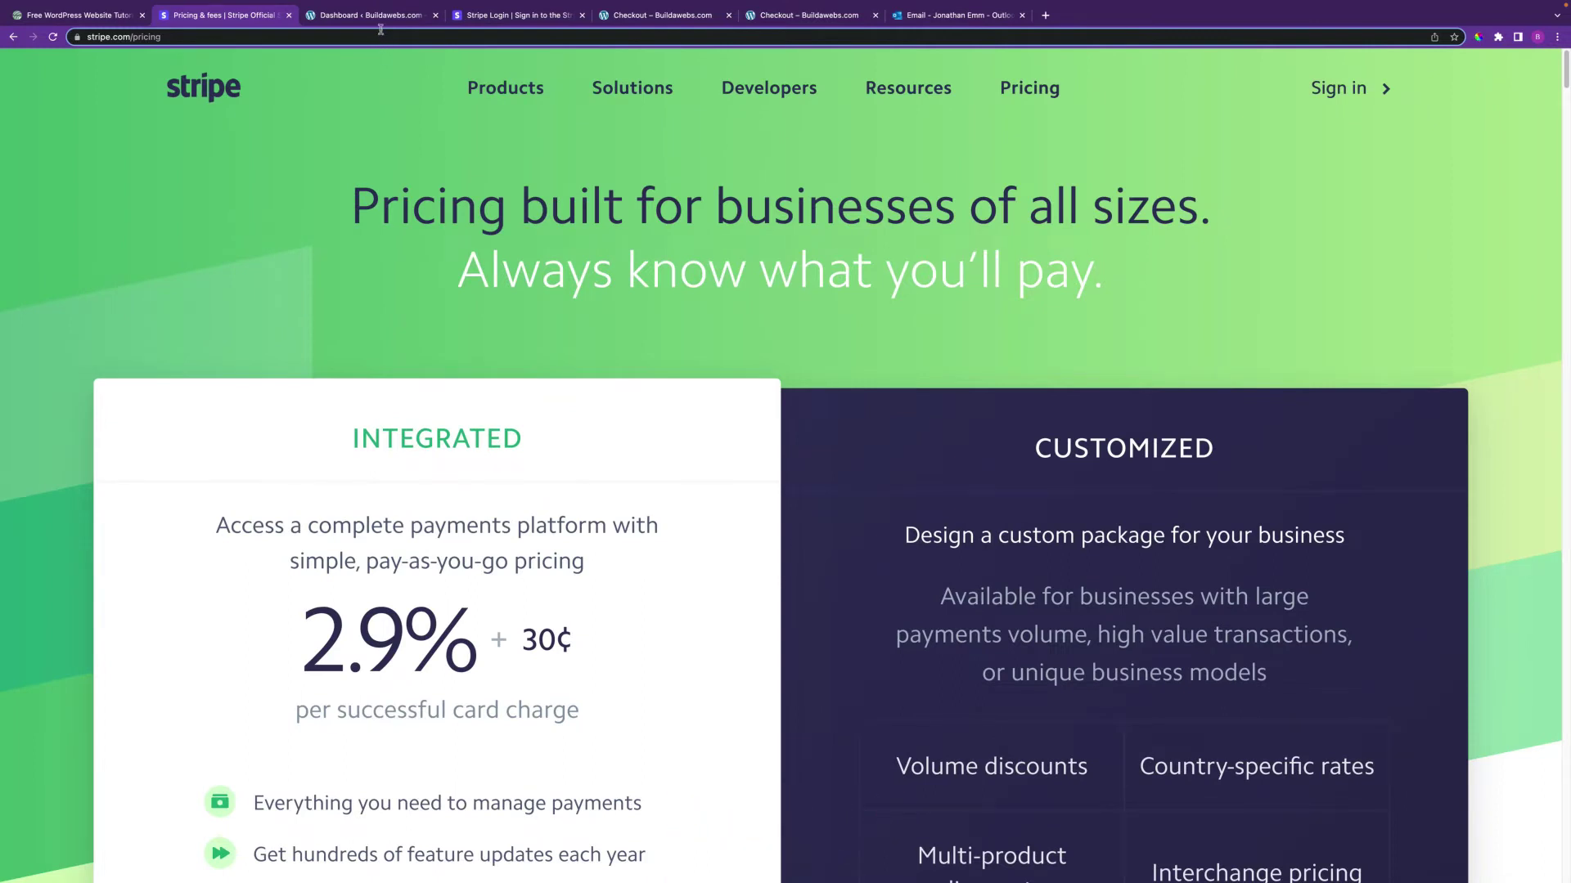
pyautogui.click(380, 20)
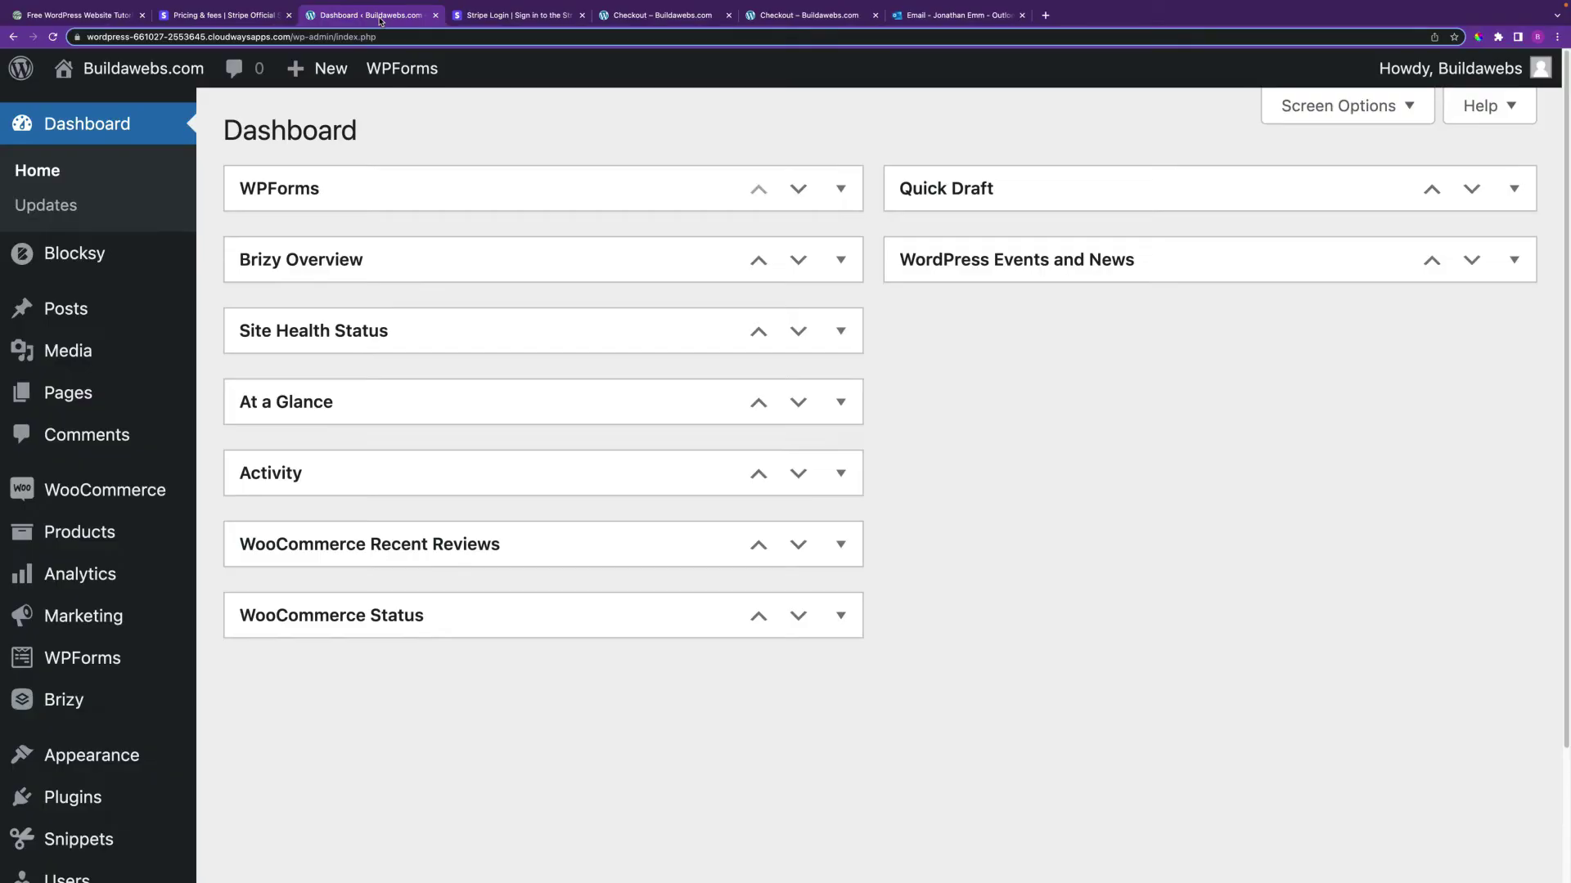
# Find 'WooCommerce Stripe Gateway' under Plugins > Add New, then install and activate it
pyautogui.moveTo(63, 808)
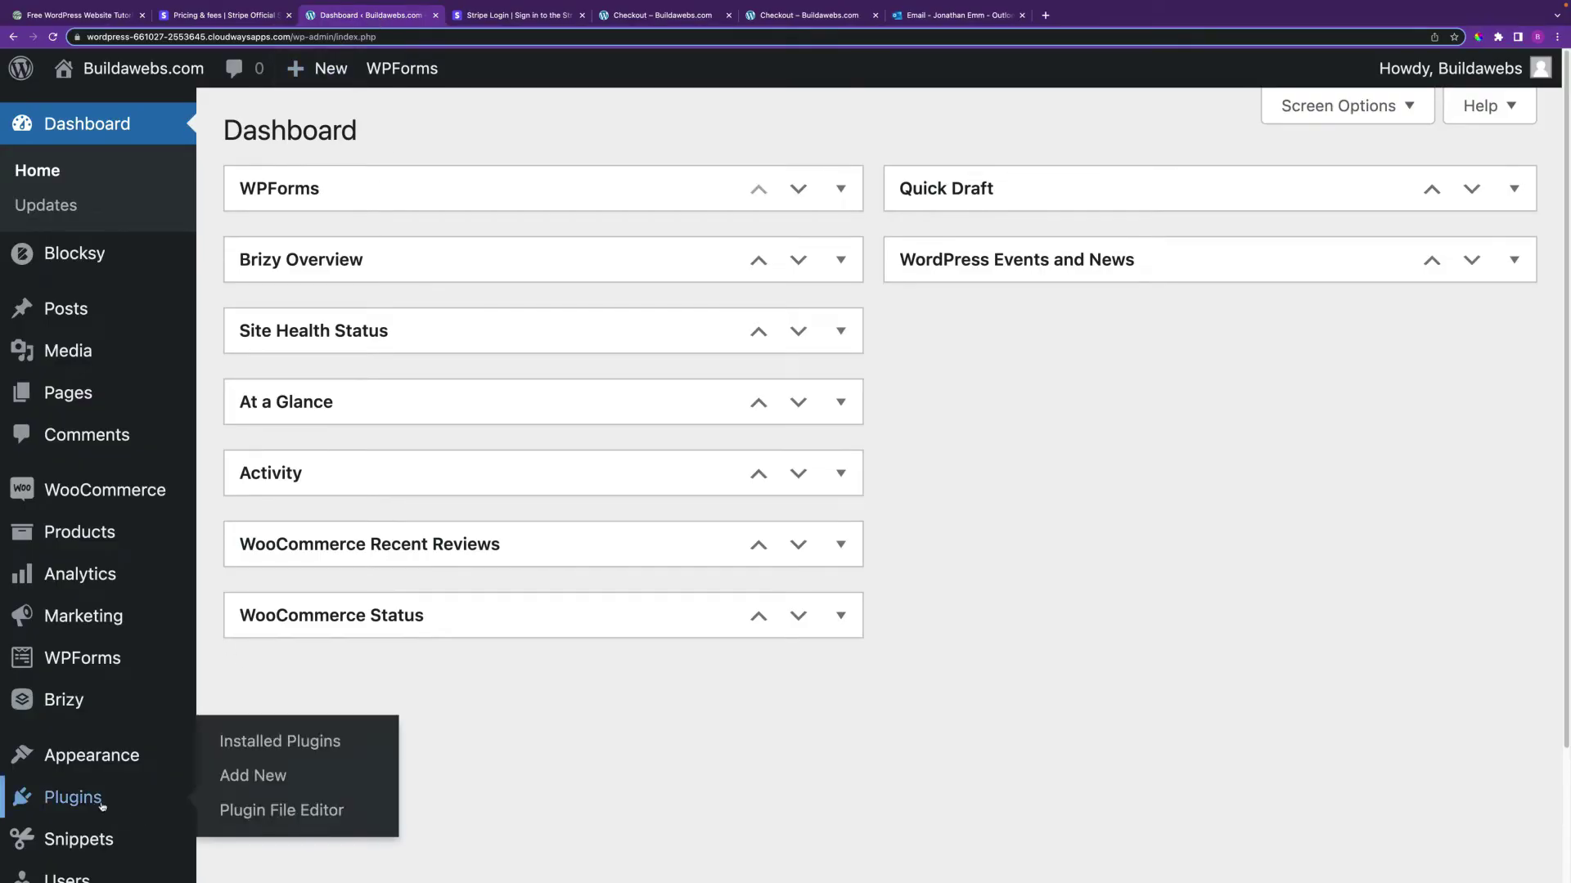
pyautogui.click(266, 785)
pyautogui.click(1231, 209)
pyautogui.write('WooCommerce Stripe Gateway')
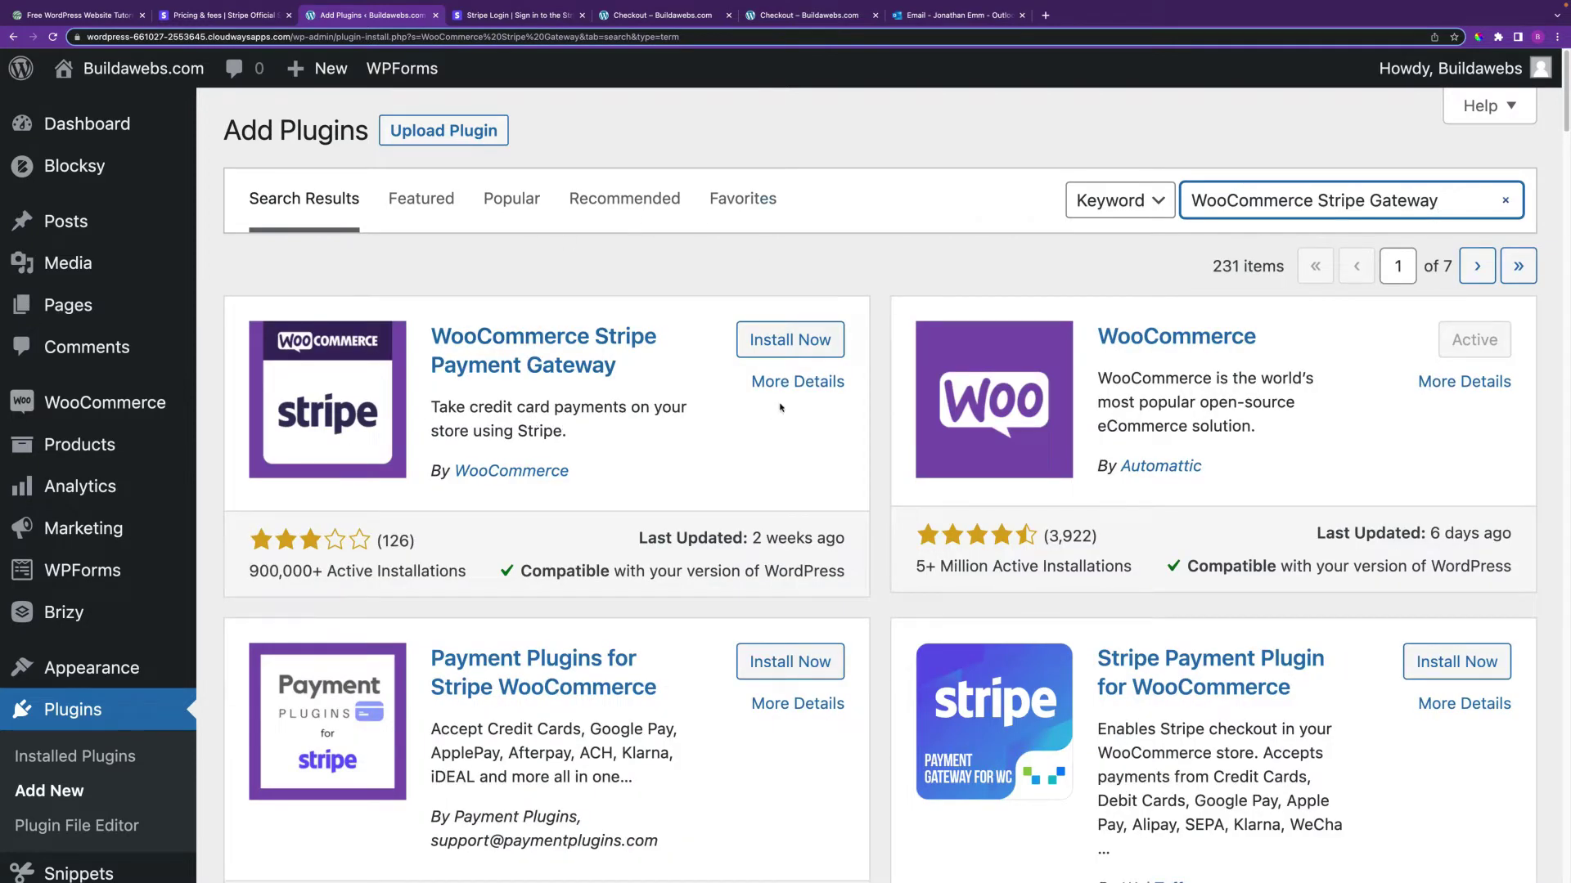
pyautogui.click(790, 344)
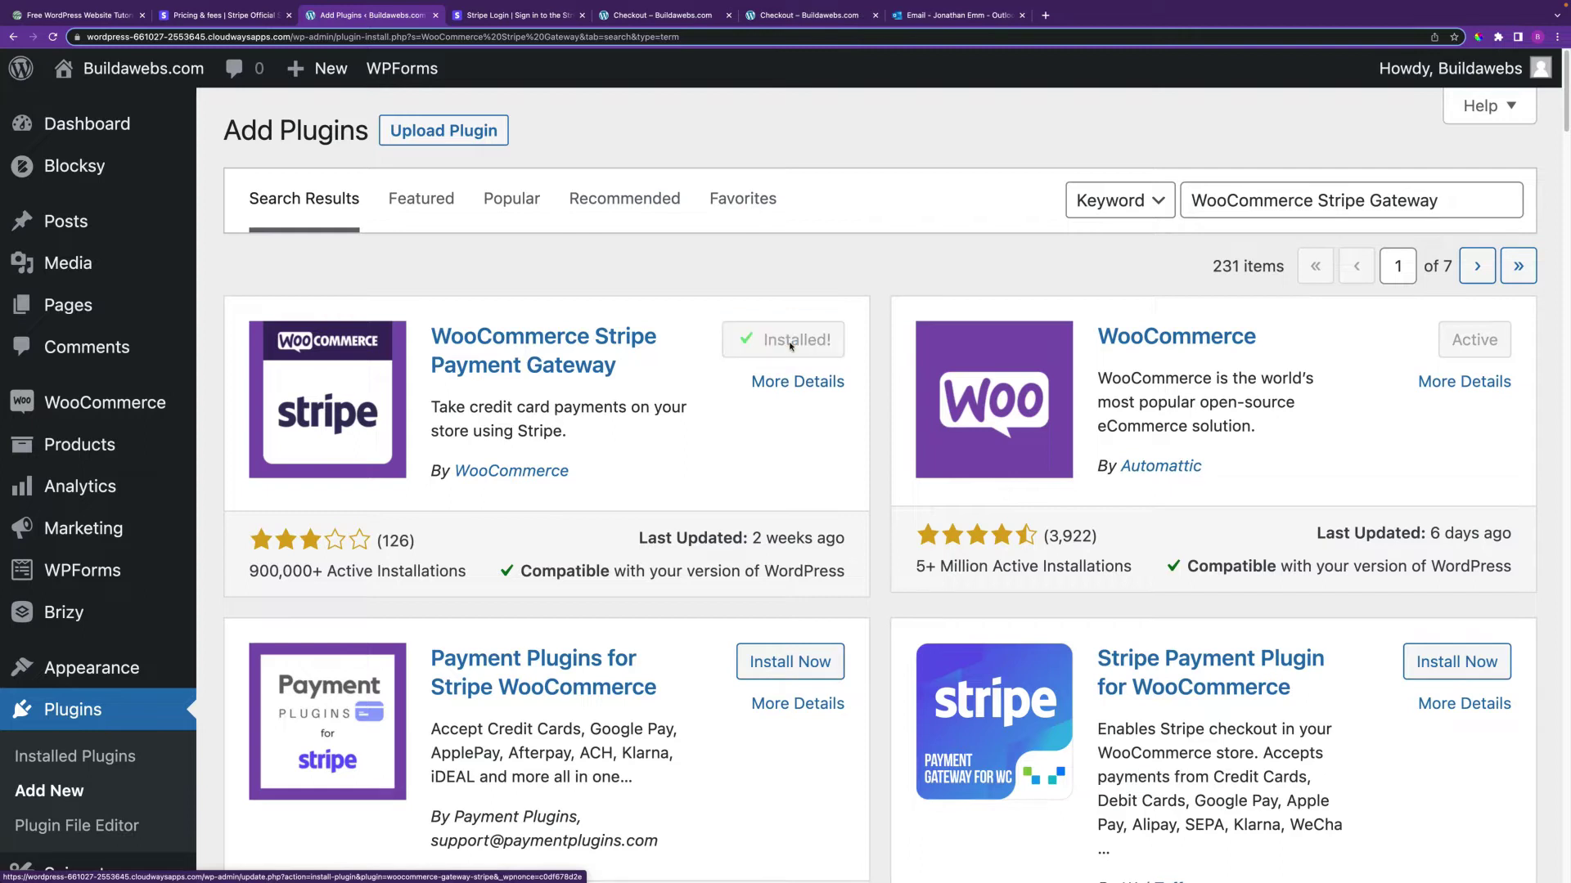
pyautogui.click(790, 345)
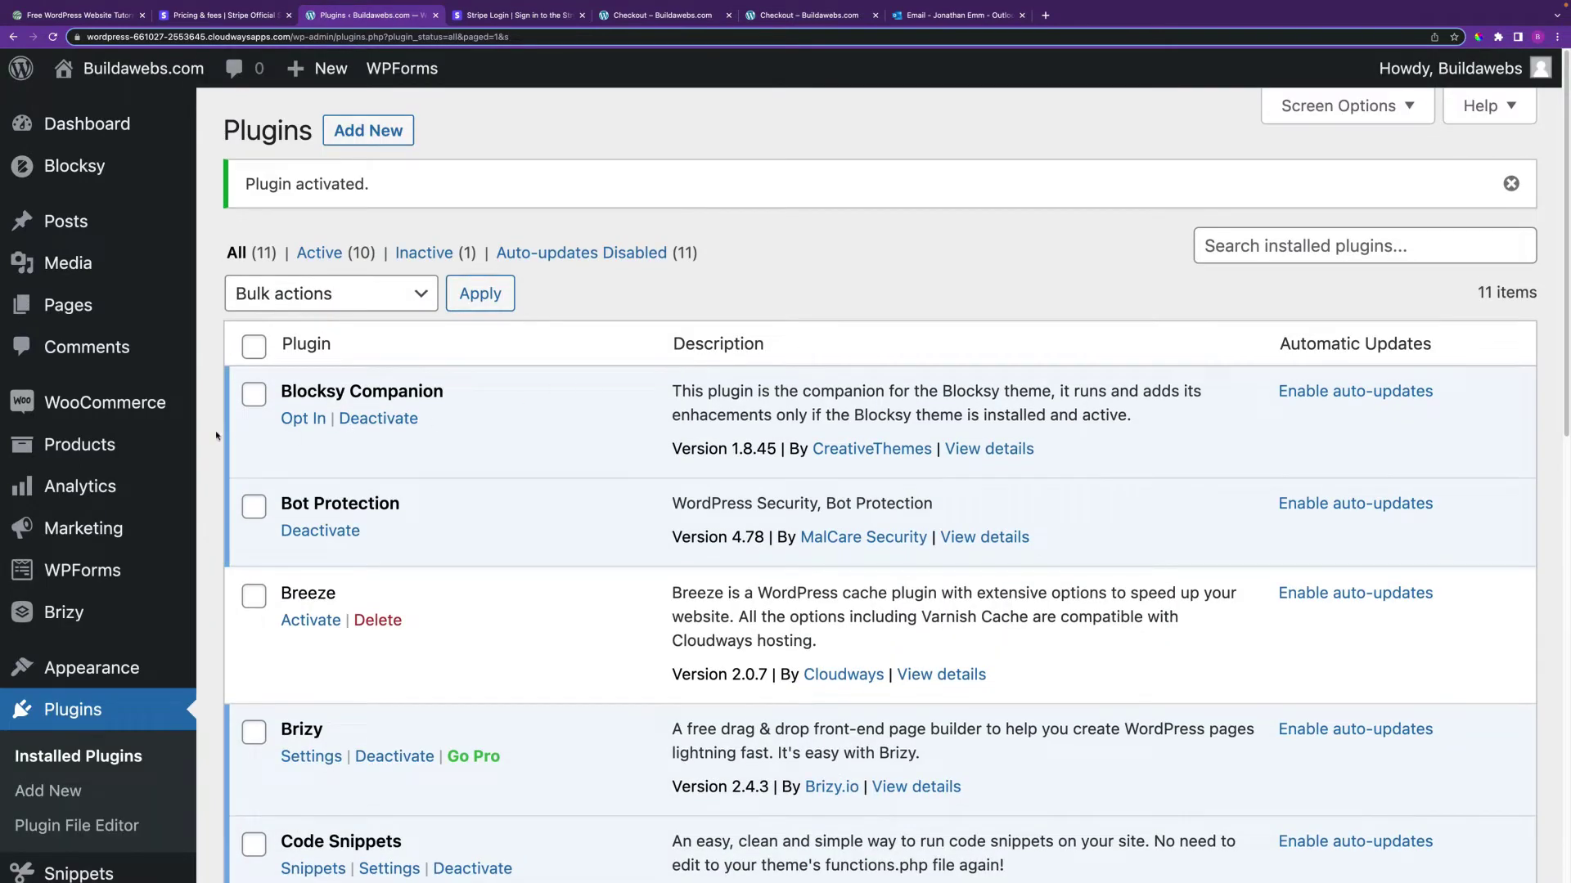
pyautogui.moveTo(124, 410)
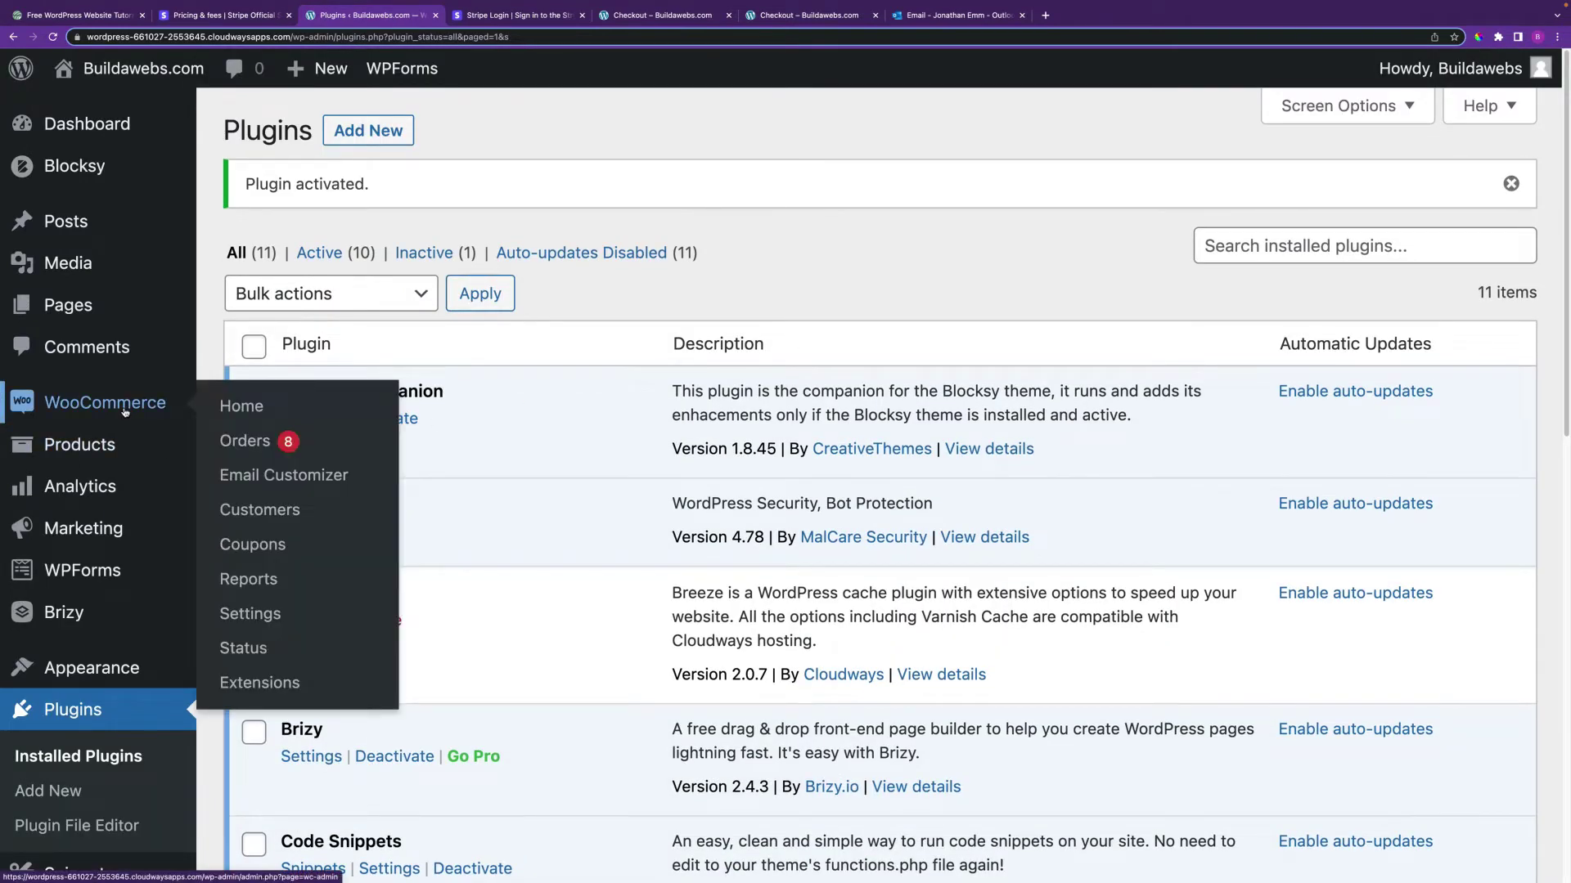
pyautogui.click(274, 616)
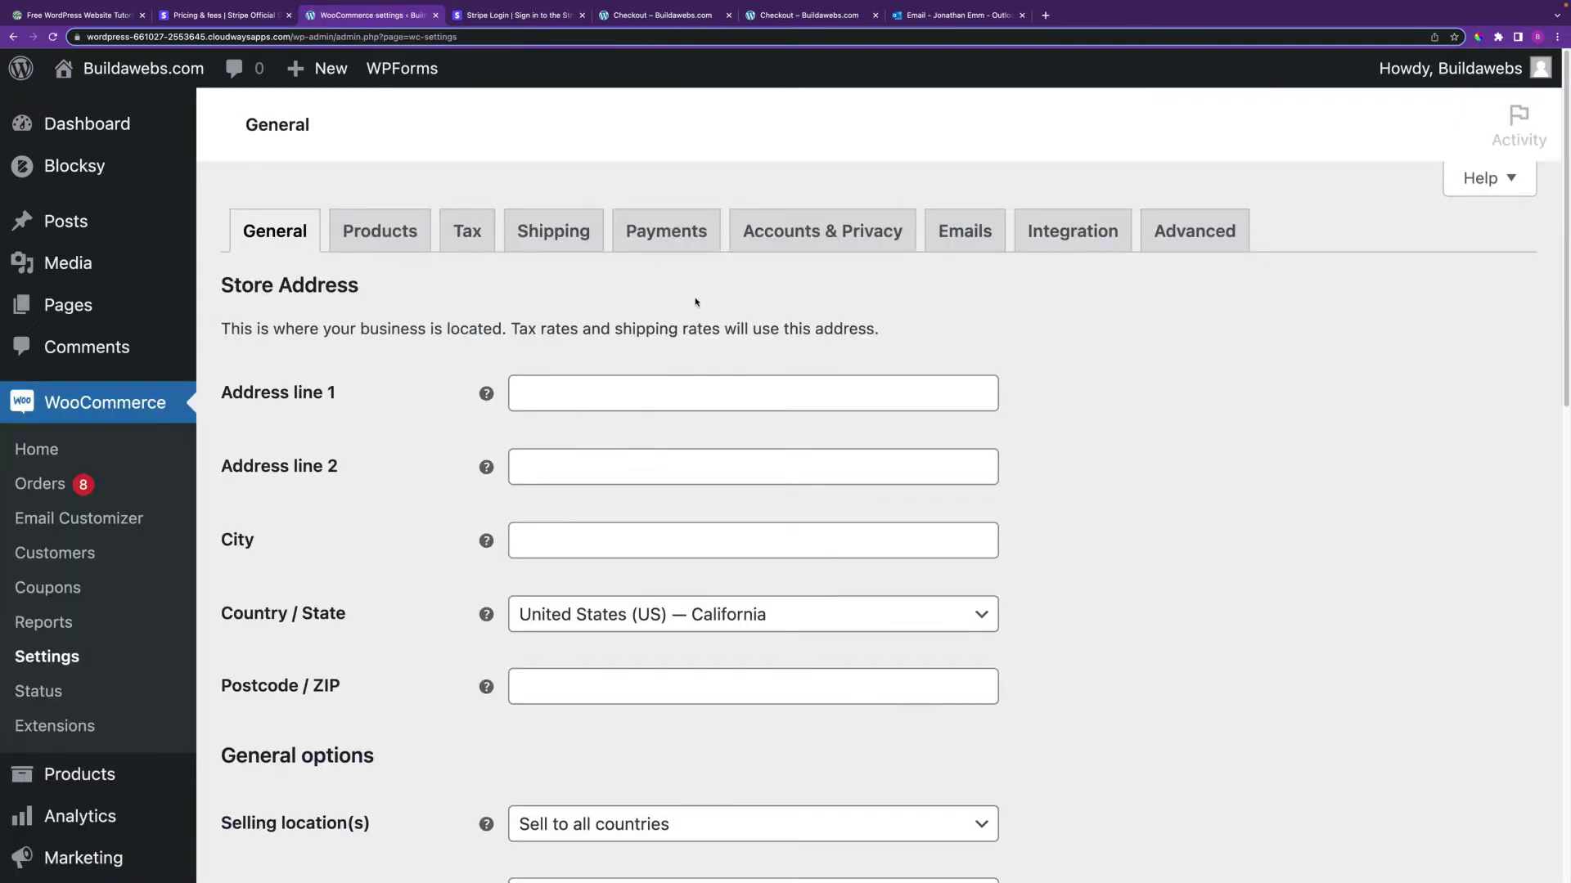
# Switch on Stripe – Credit Card in WooCommerce's Payments settings
pyautogui.click(671, 235)
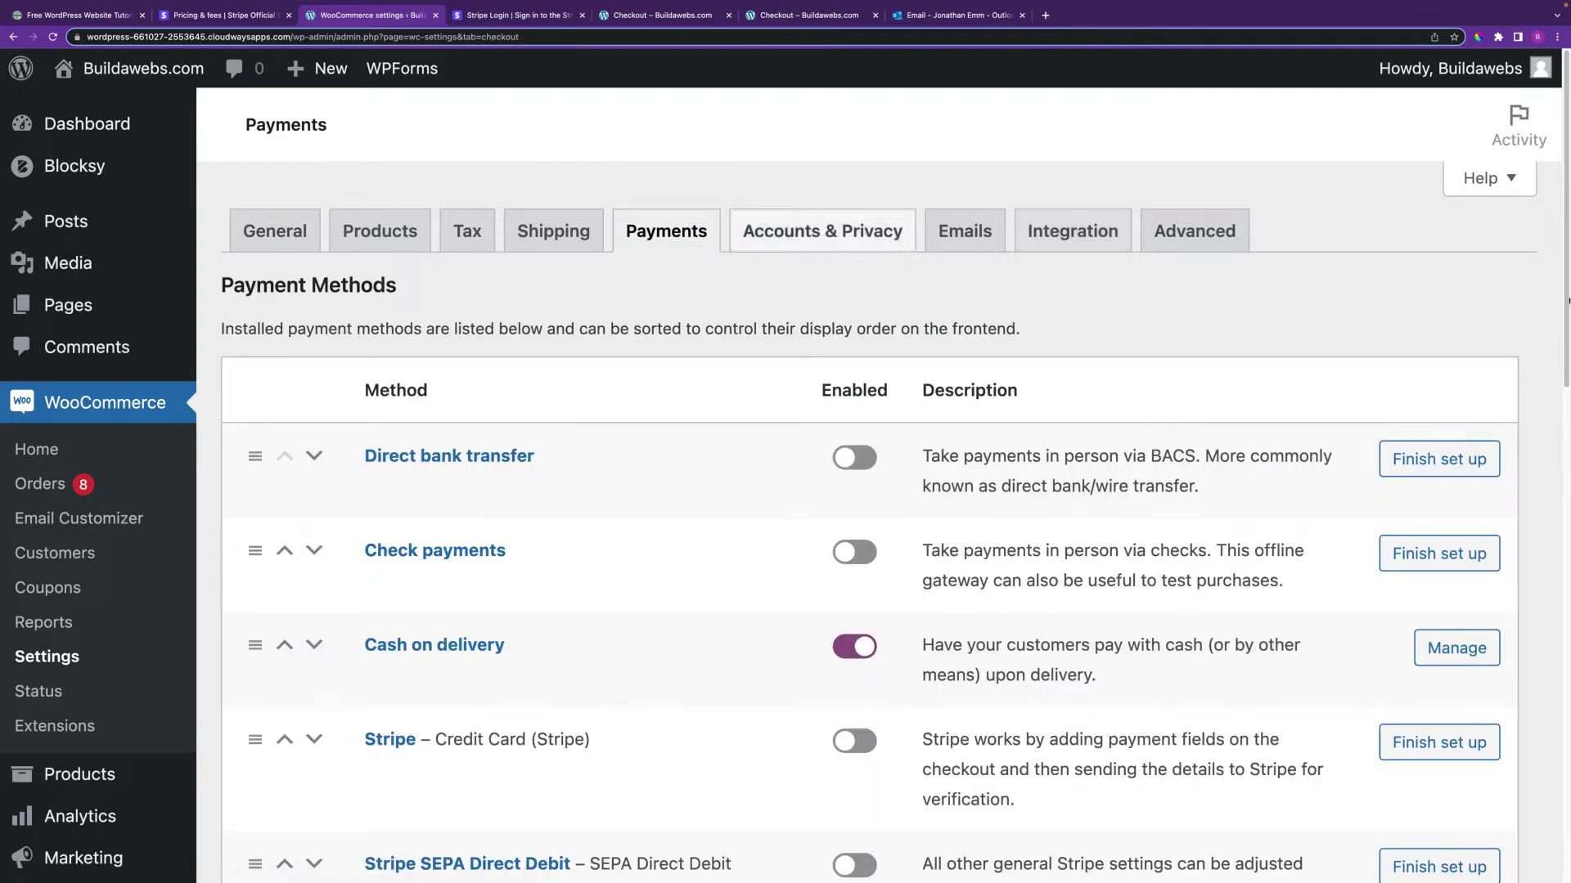
pyautogui.moveTo(1567, 301); pyautogui.dragTo(1562, 370)
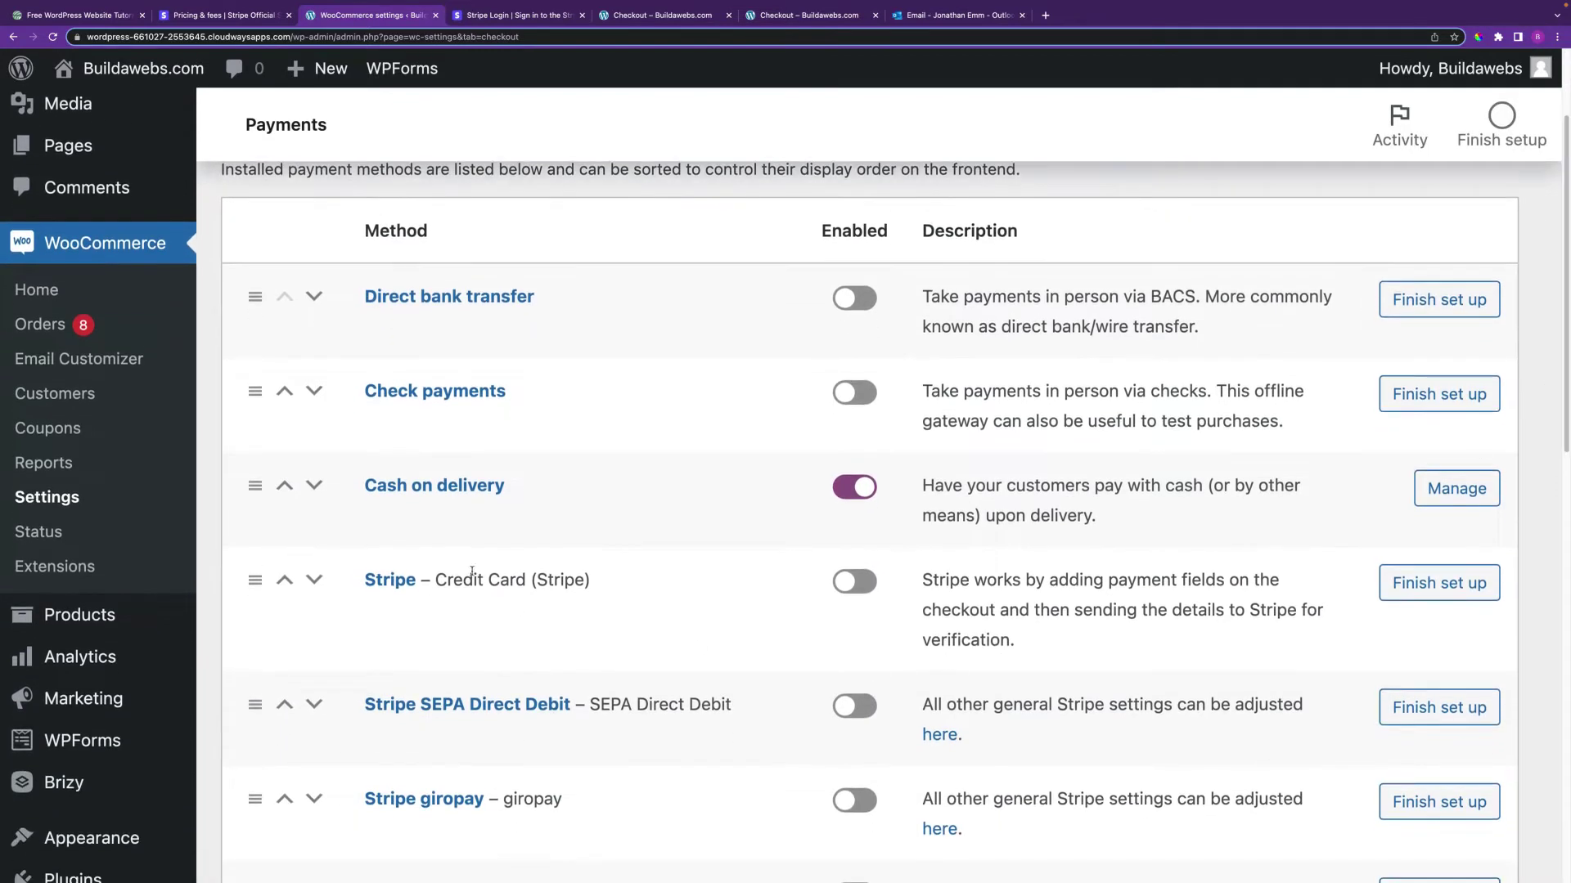
pyautogui.click(843, 587)
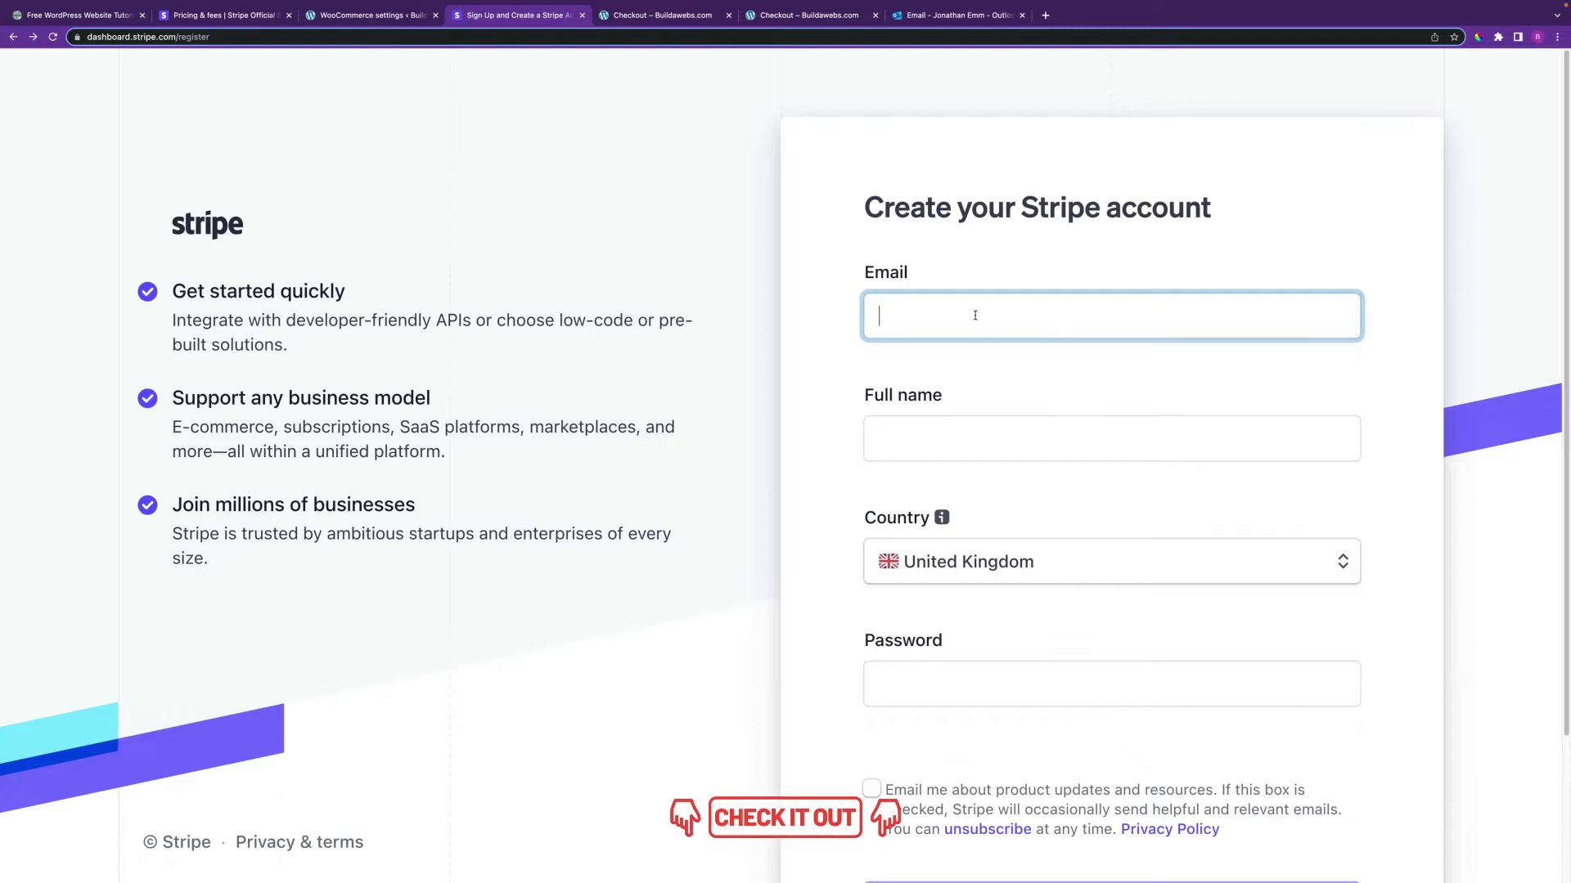
# Complete the Create your Stripe account form and start Activate payments on the new account
pyautogui.click(990, 446)
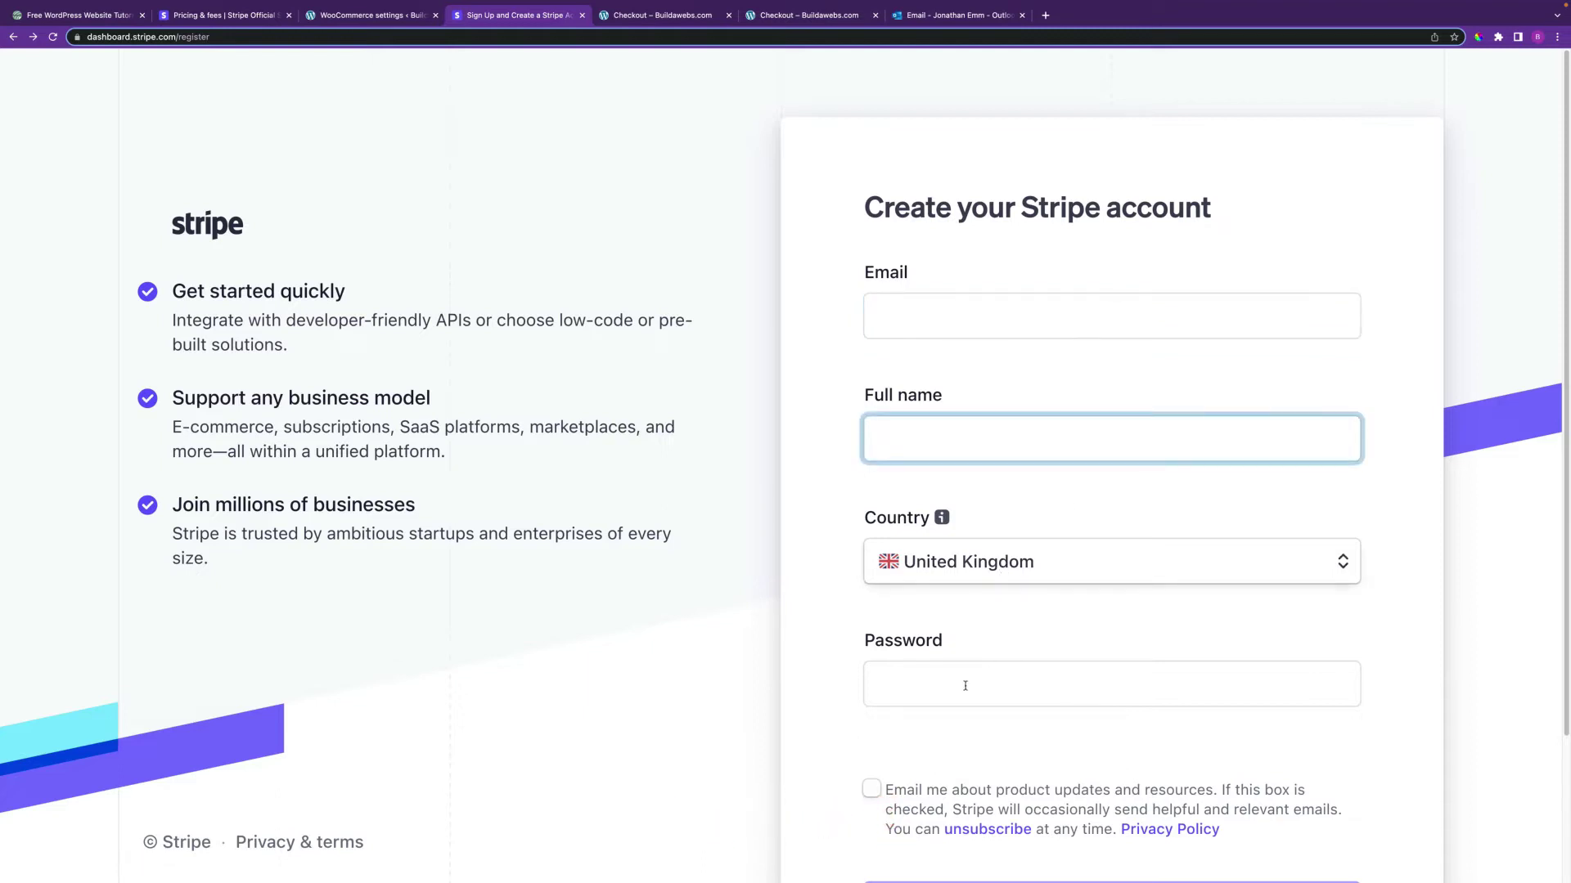
pyautogui.moveTo(1568, 464); pyautogui.dragTo(1567, 577)
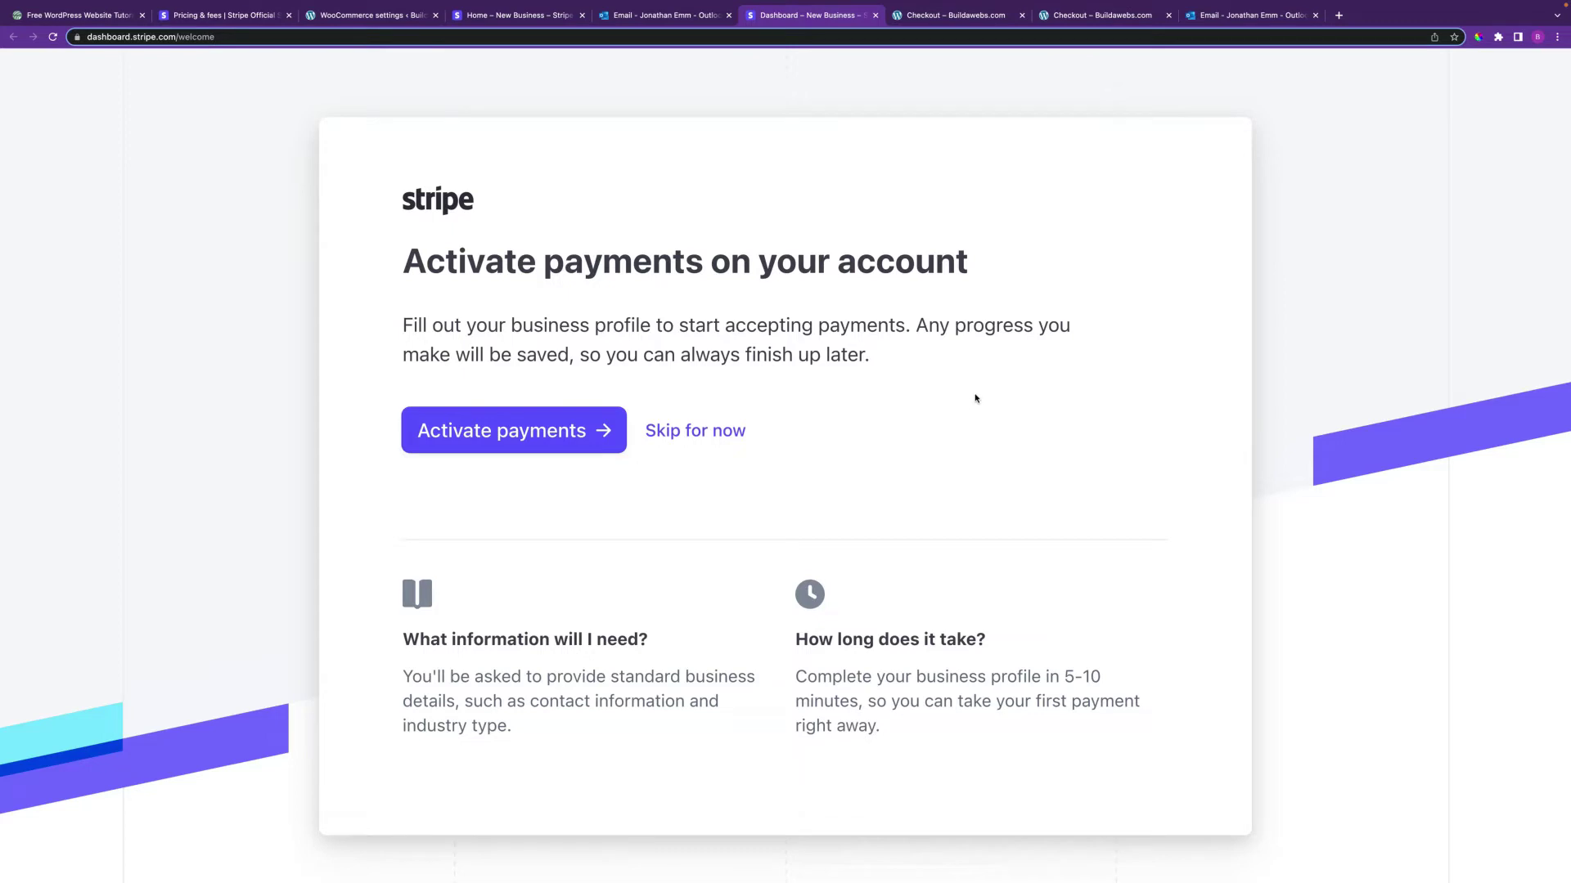
pyautogui.click(499, 431)
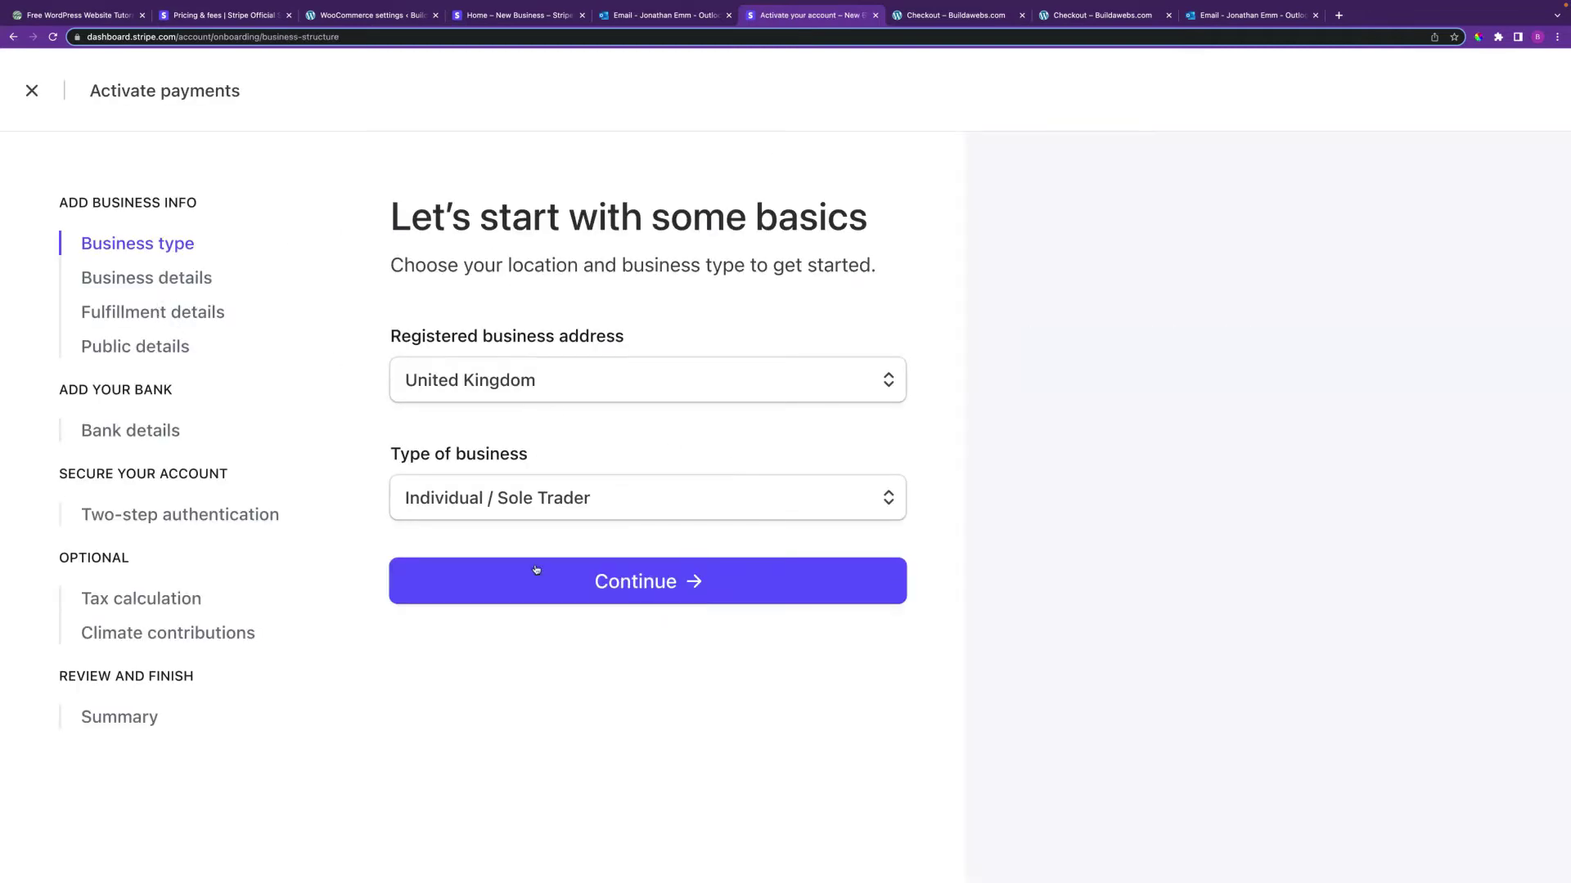
# Choose United States as registered business address and Individual as business type, then continue
pyautogui.click(594, 387)
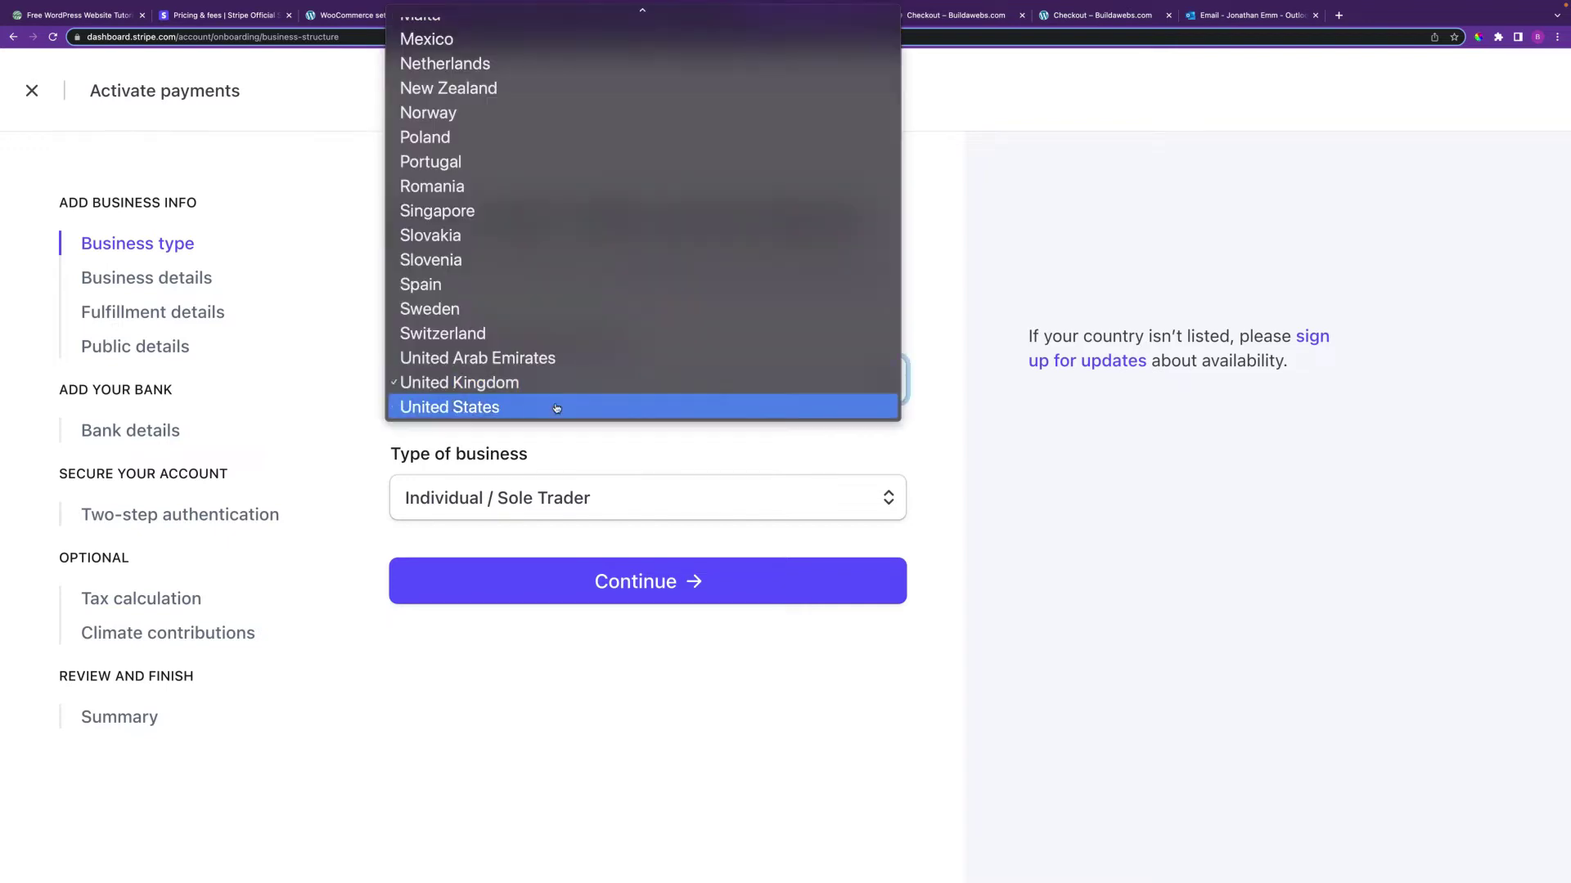
pyautogui.click(554, 406)
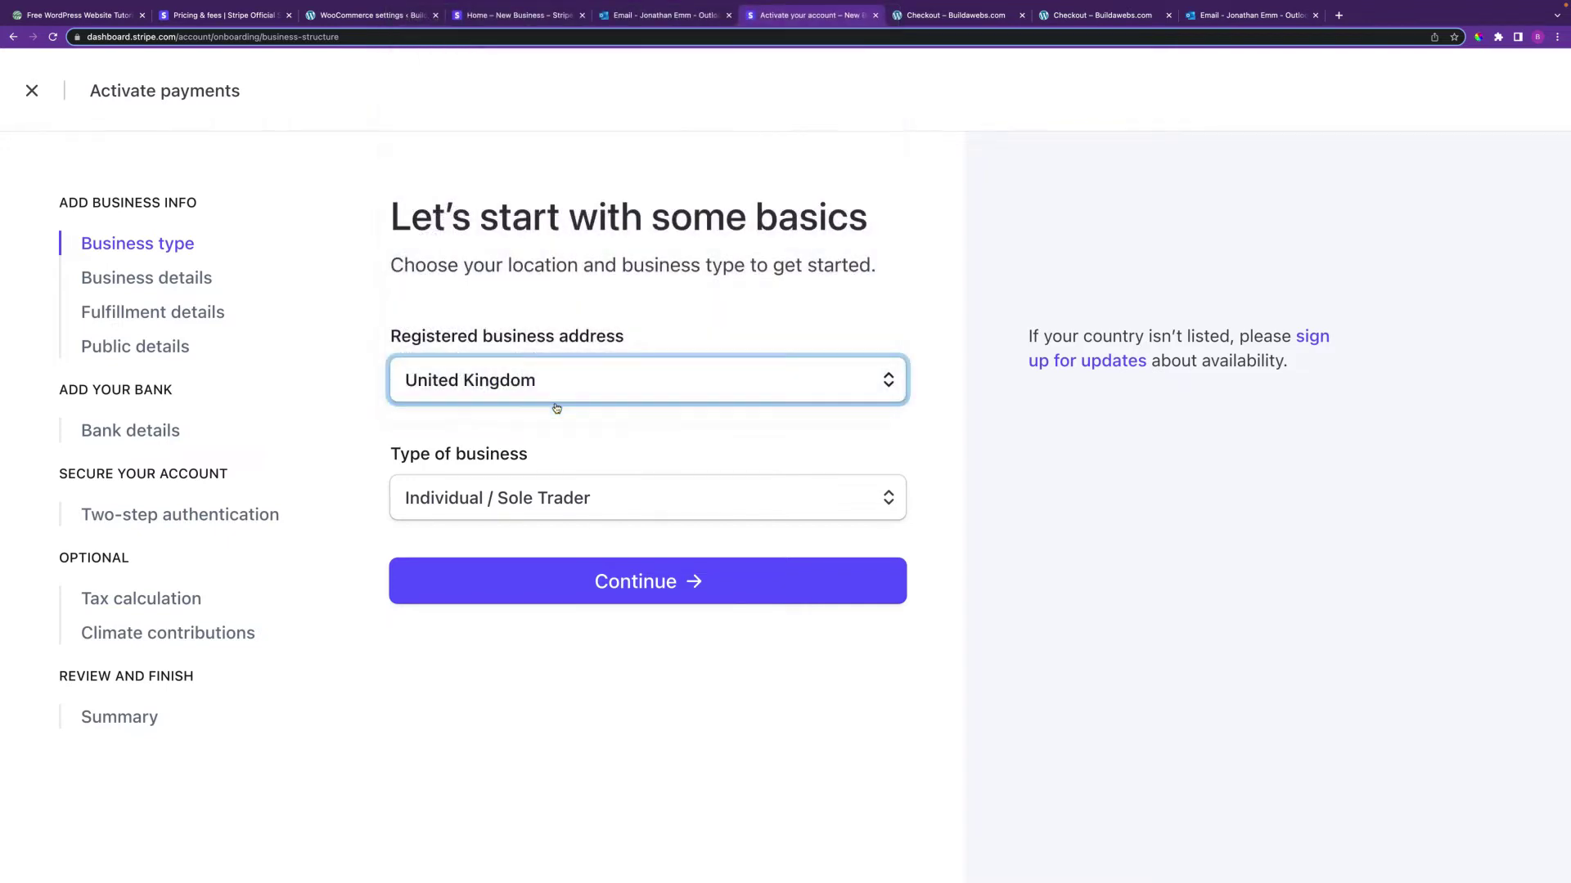
pyautogui.click(588, 506)
pyautogui.click(635, 667)
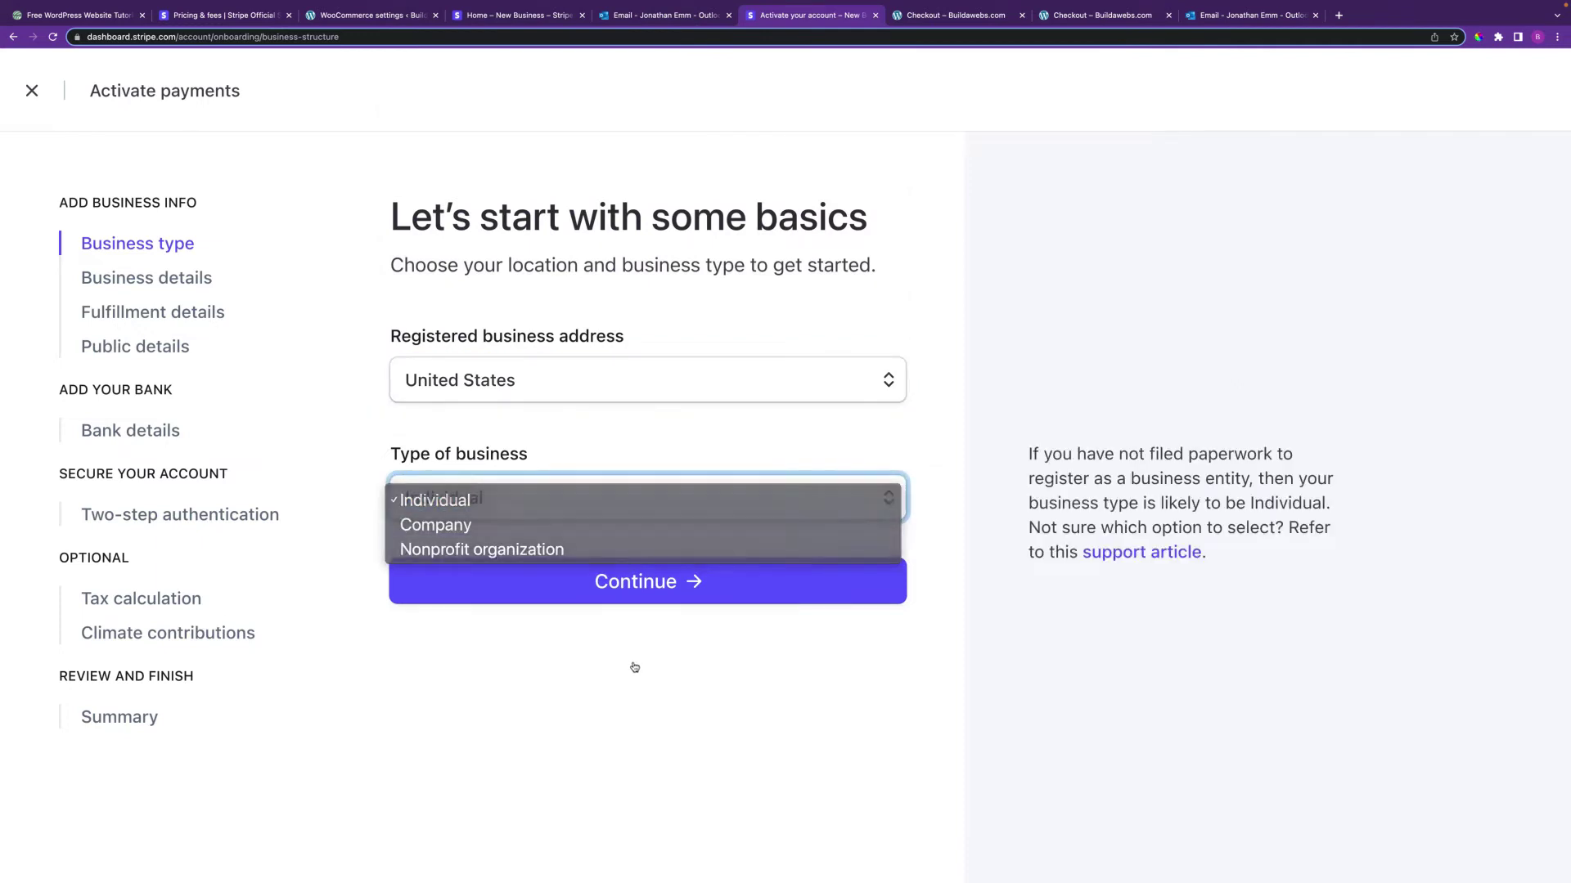
pyautogui.click(642, 588)
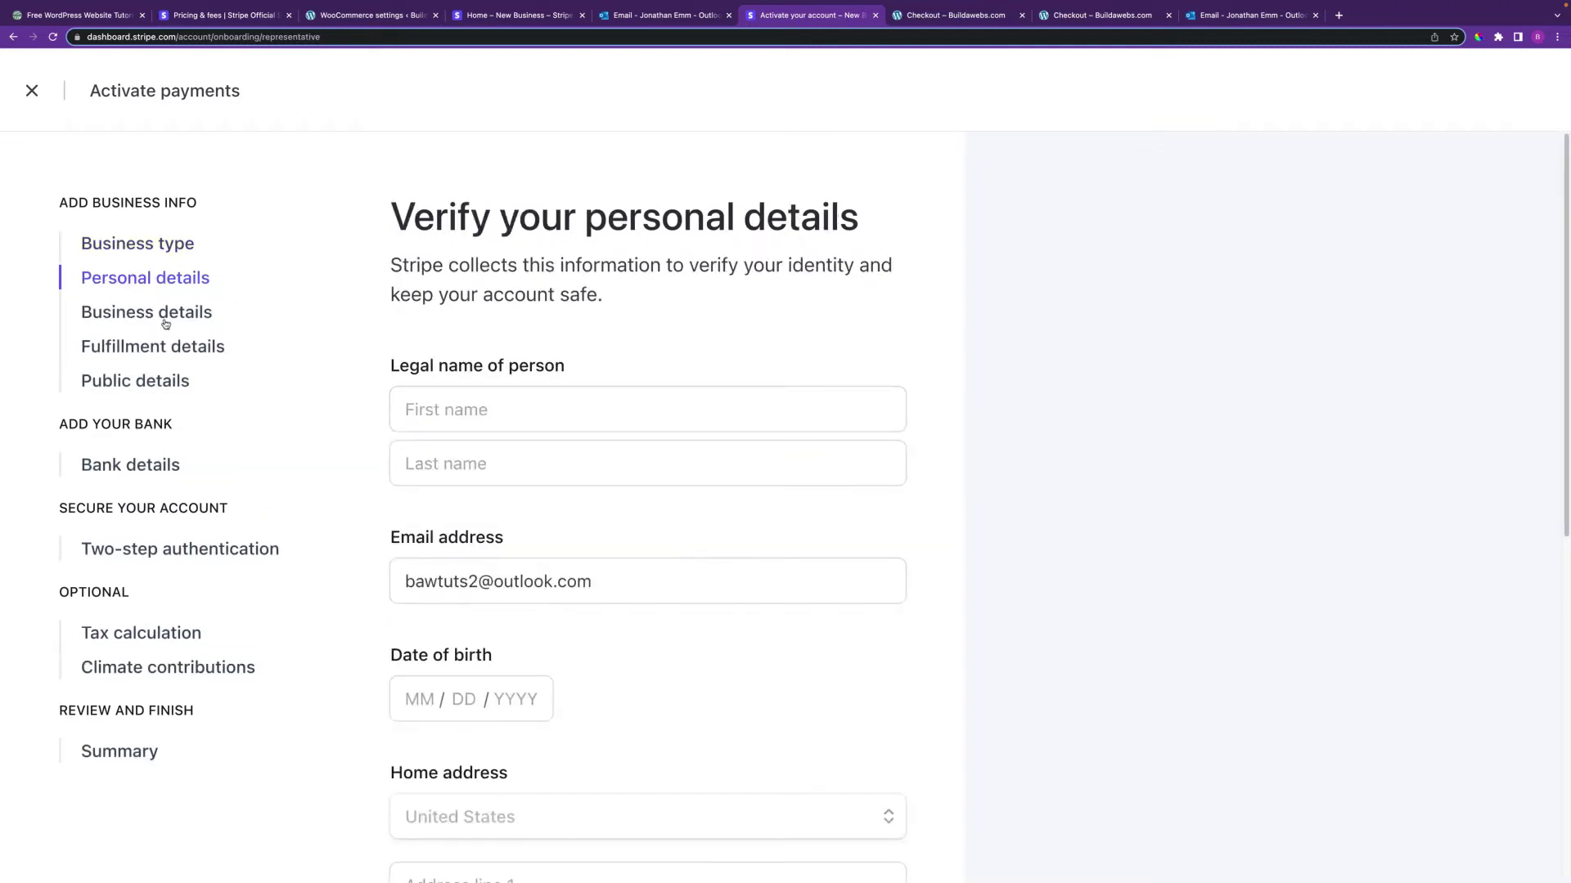
# Go through Business, Fulfillment, Public, Bank and Two-step authentication sections to the Summary
pyautogui.scroll(-1, 716, 638)
pyautogui.click(178, 314)
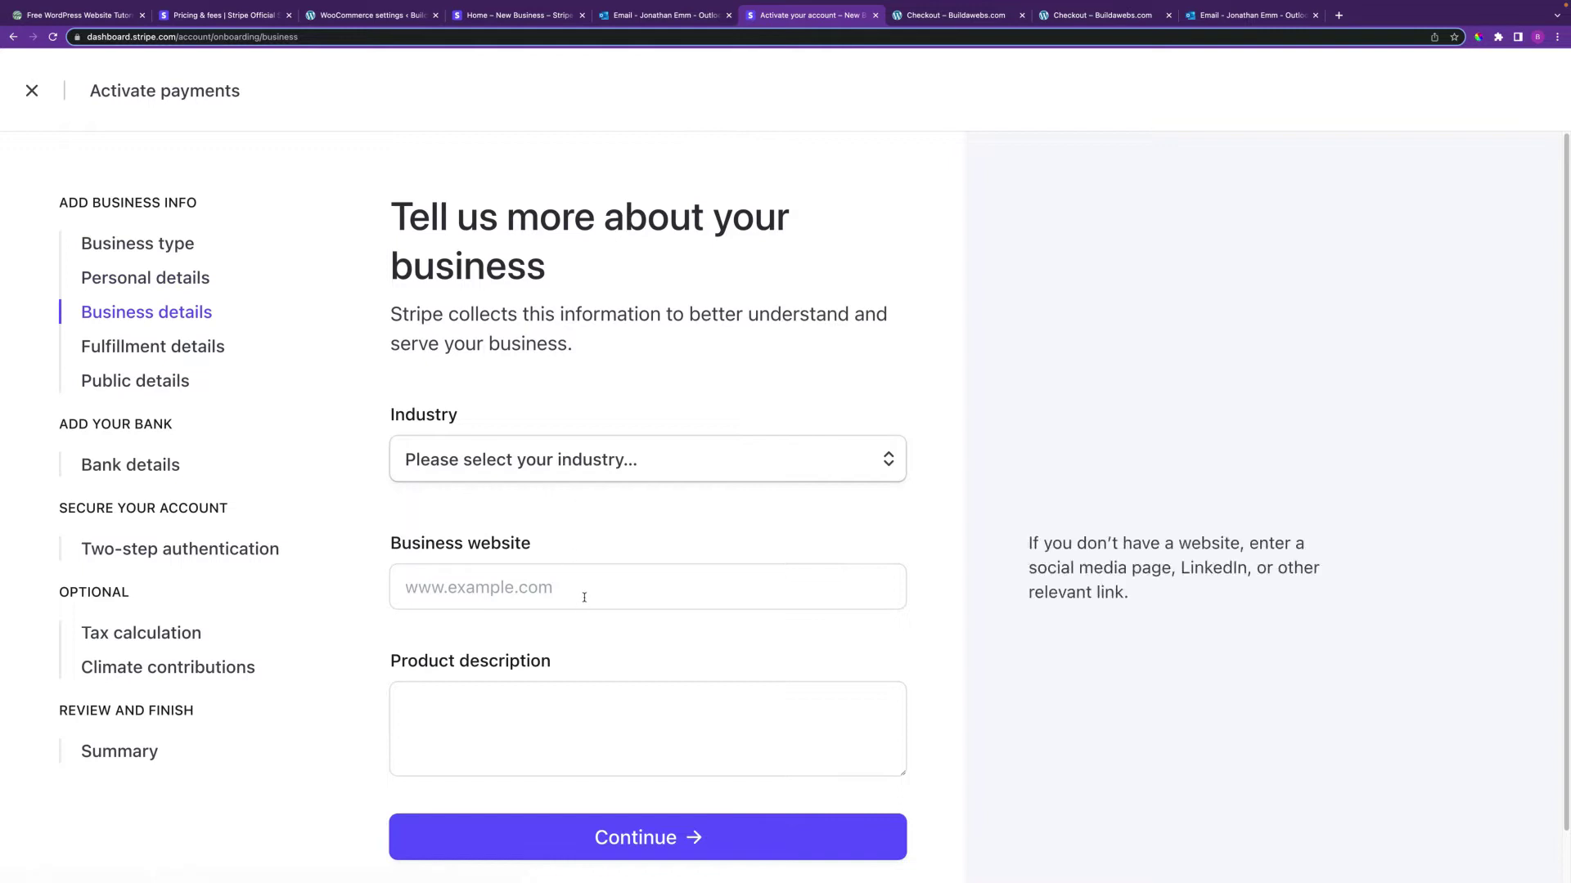
pyautogui.click(156, 351)
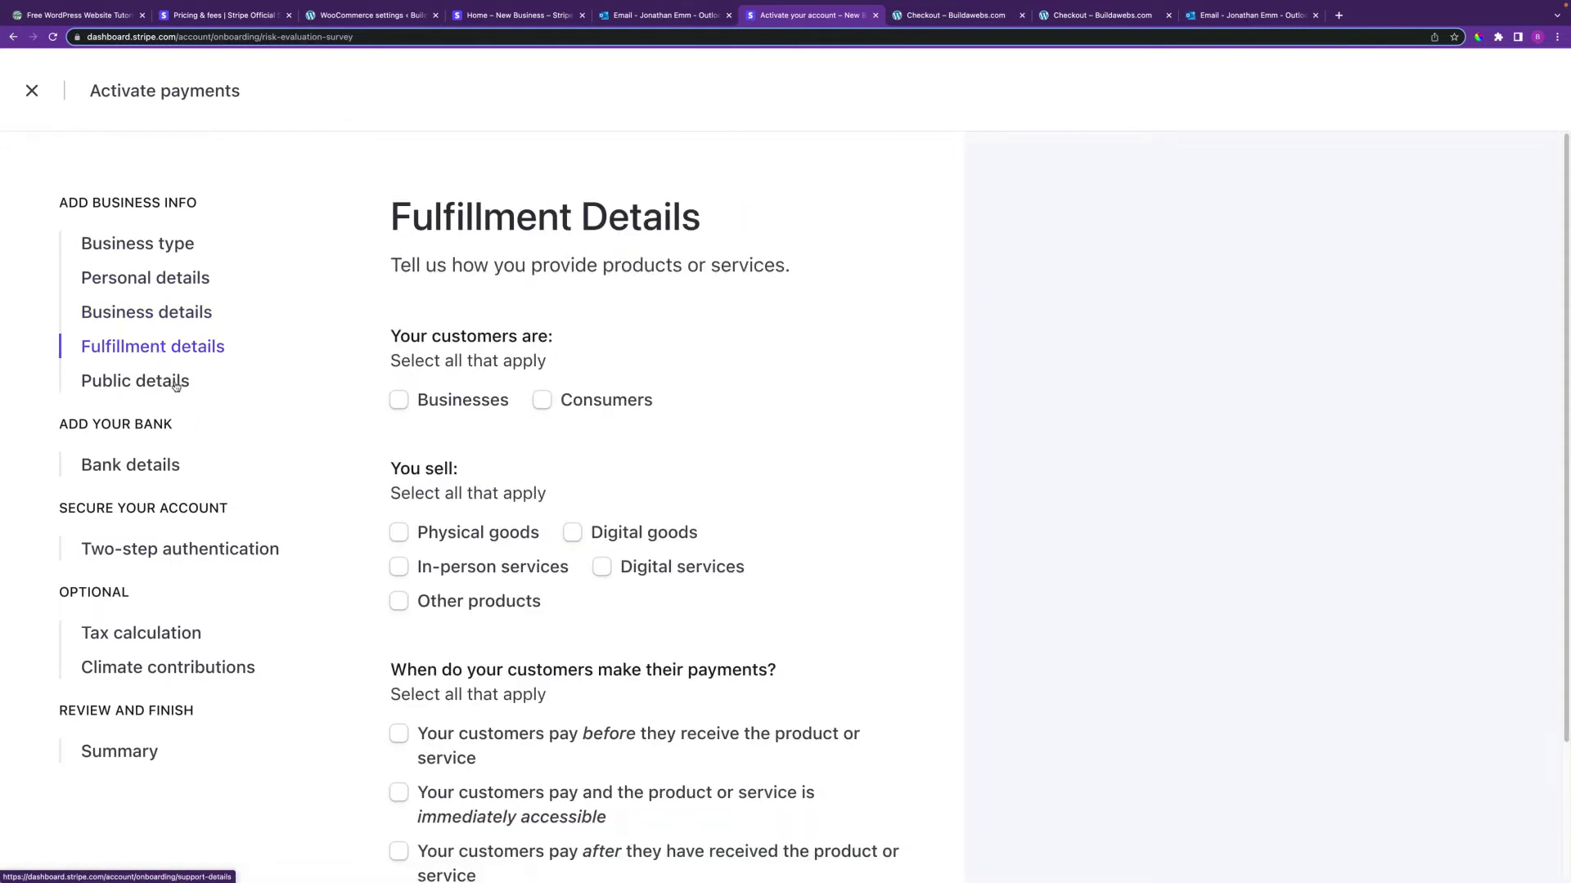
pyautogui.click(161, 384)
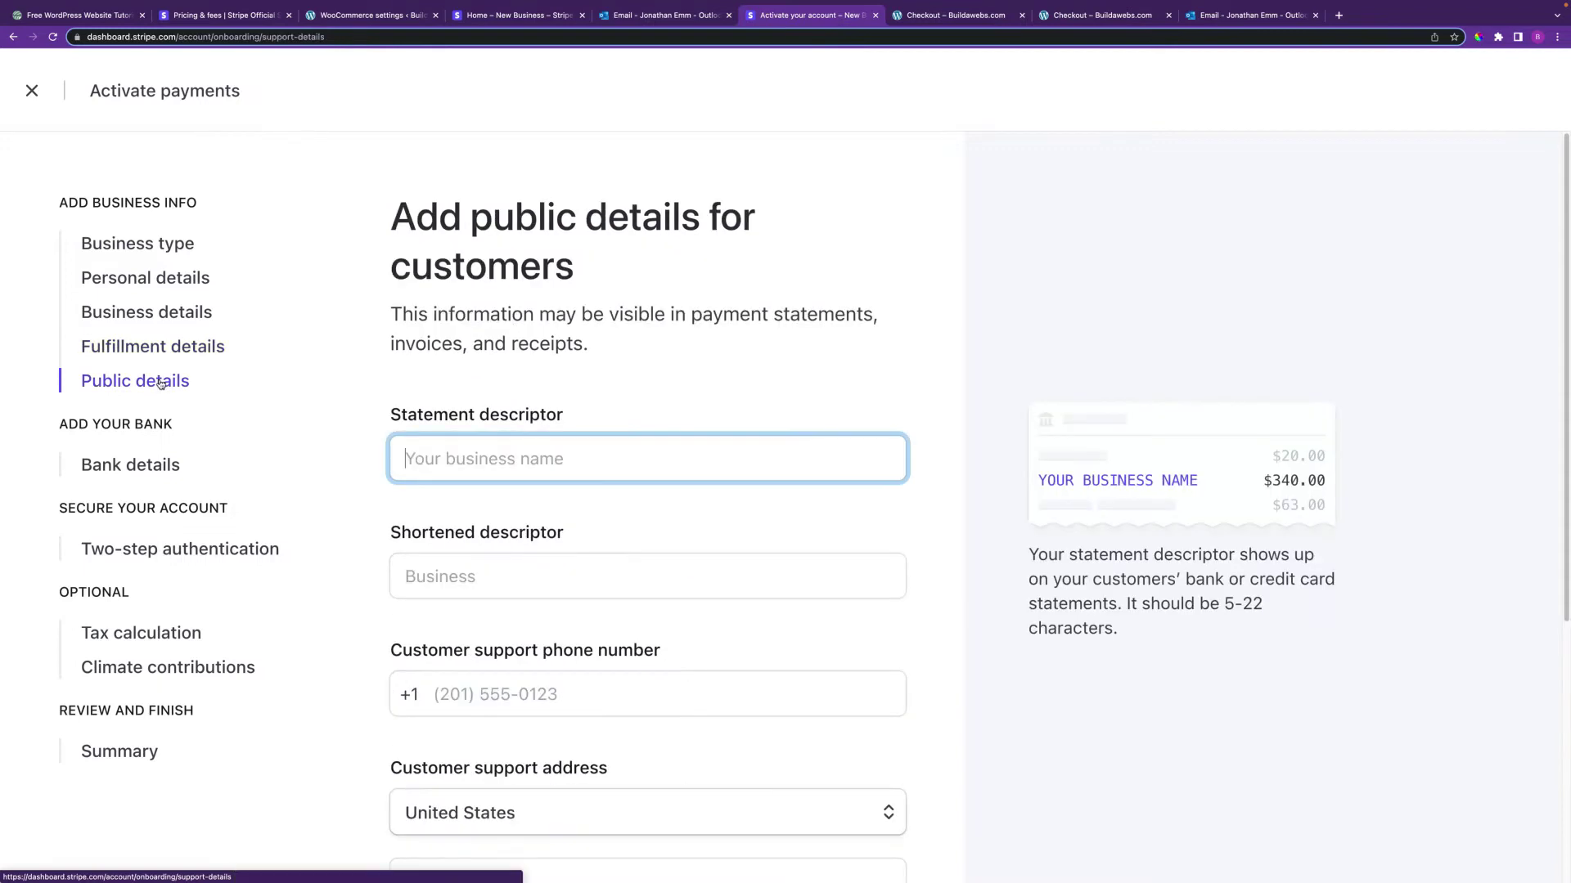
pyautogui.click(148, 473)
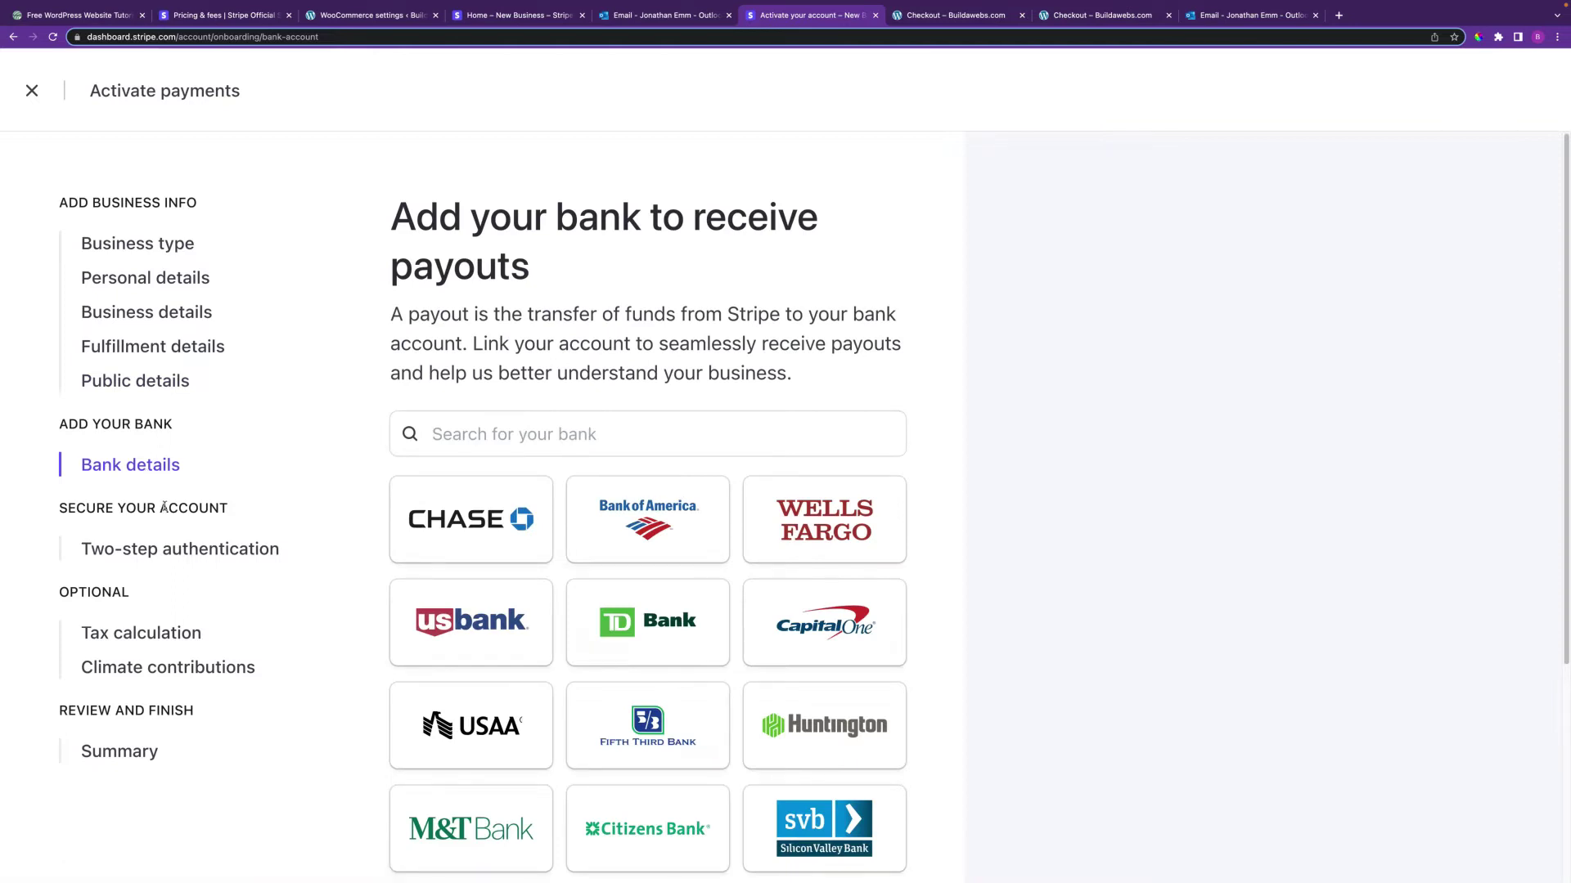
pyautogui.click(174, 556)
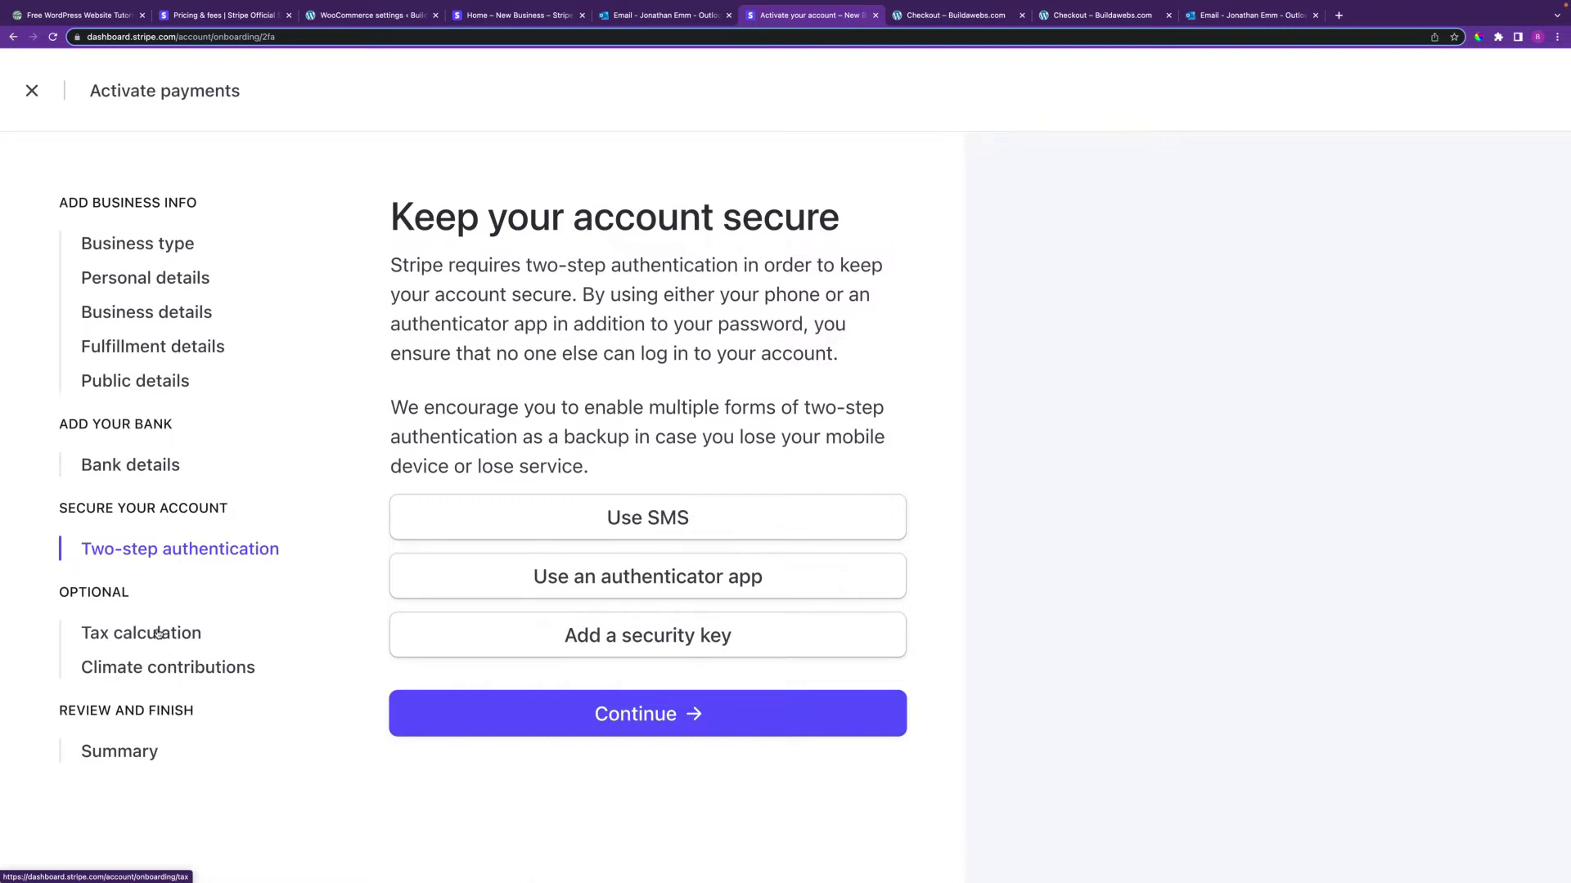
pyautogui.click(137, 755)
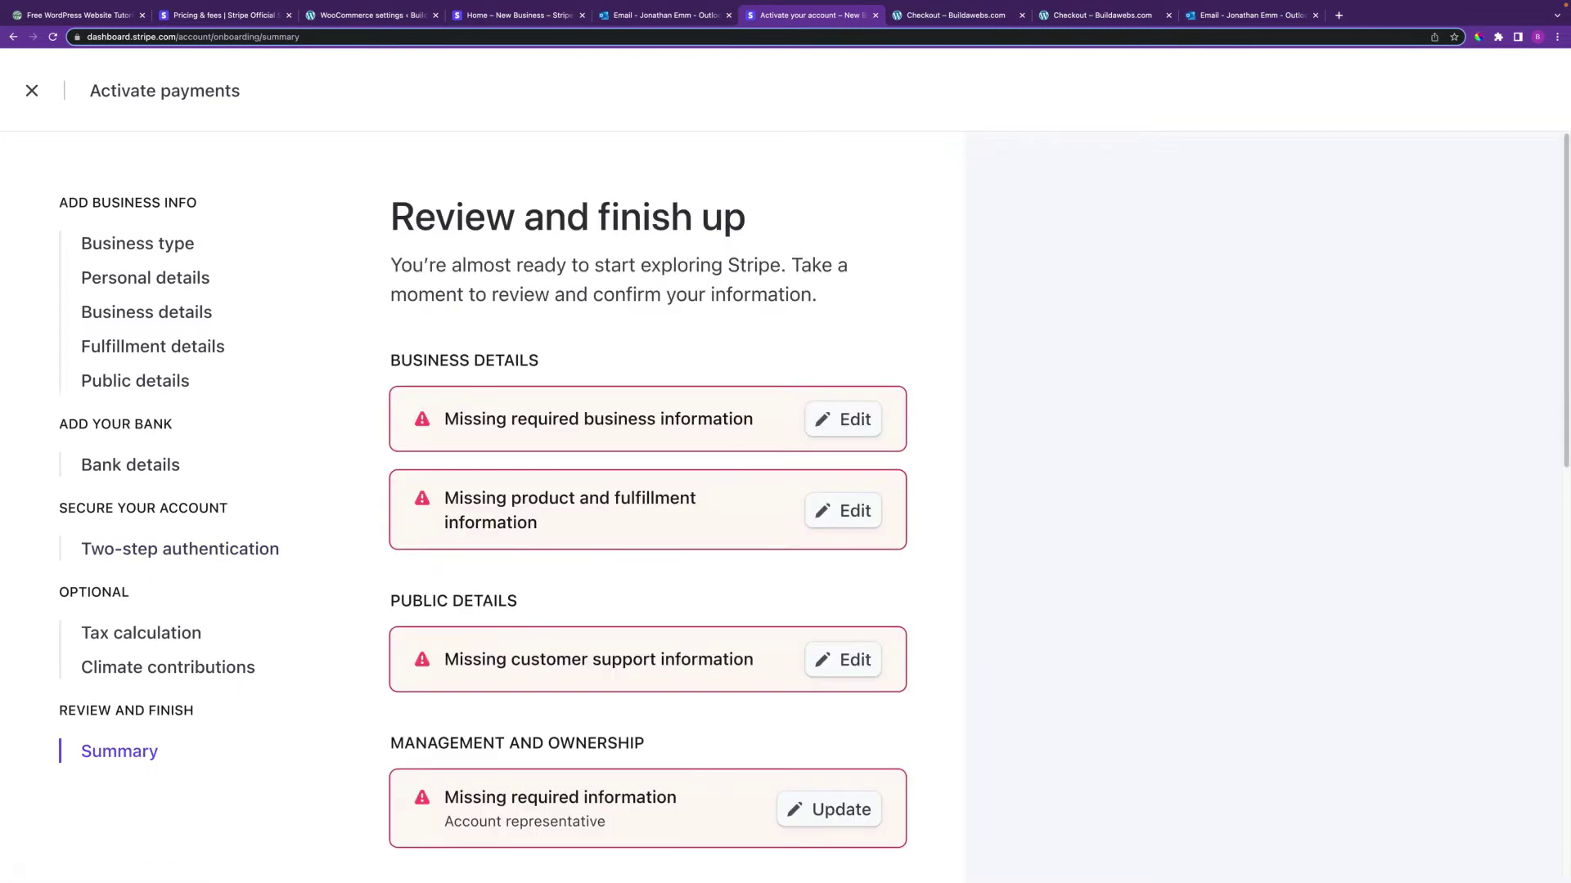
# Scroll through the Review and finish up summary to check it before submitting
pyautogui.scroll(-10, 647, 508)
pyautogui.scroll(-2, 1564, 664)
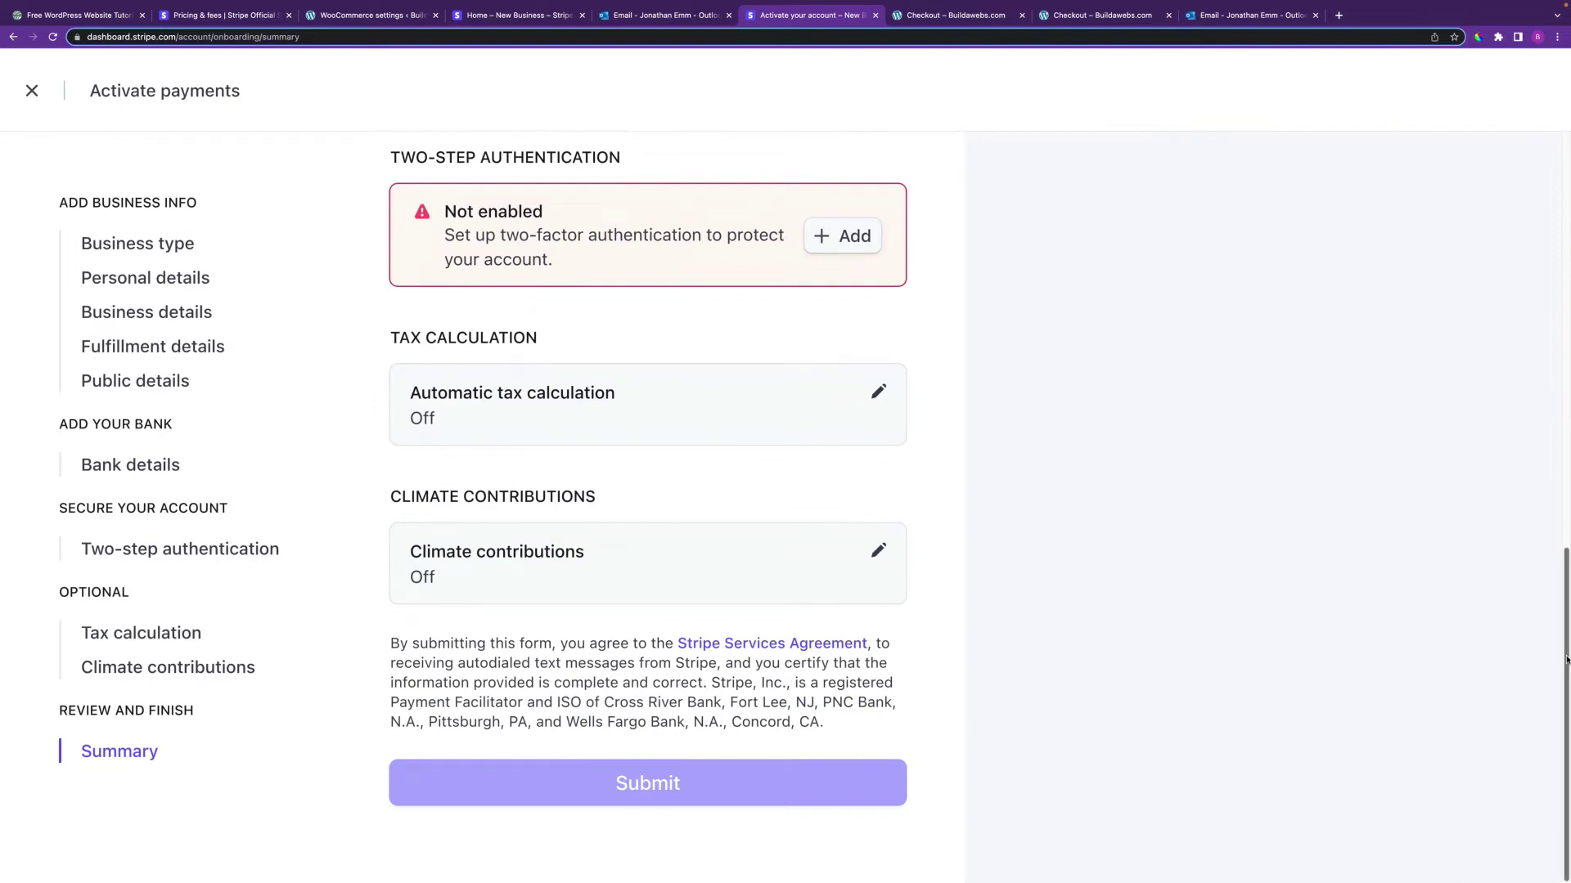
pyautogui.scroll(8, 1546, 548)
pyautogui.scroll(4, 1525, 278)
pyautogui.scroll(-2, 1527, 351)
pyautogui.scroll(-13, 1526, 398)
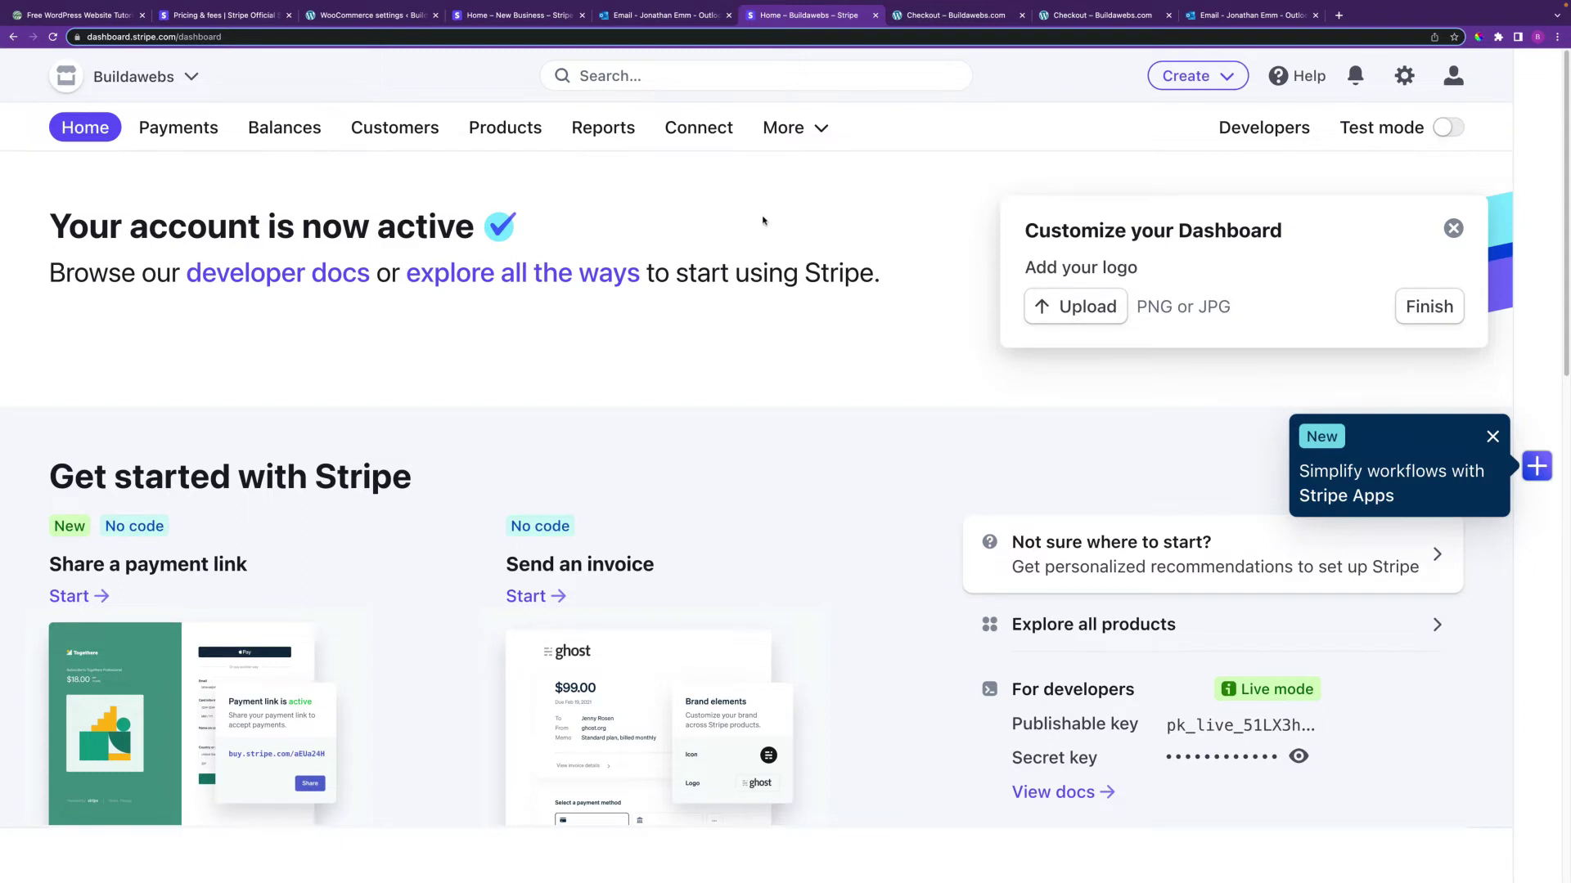
# Turn on Stripe test mode and return to the WooCommerce Stripe settings
pyautogui.click(1446, 129)
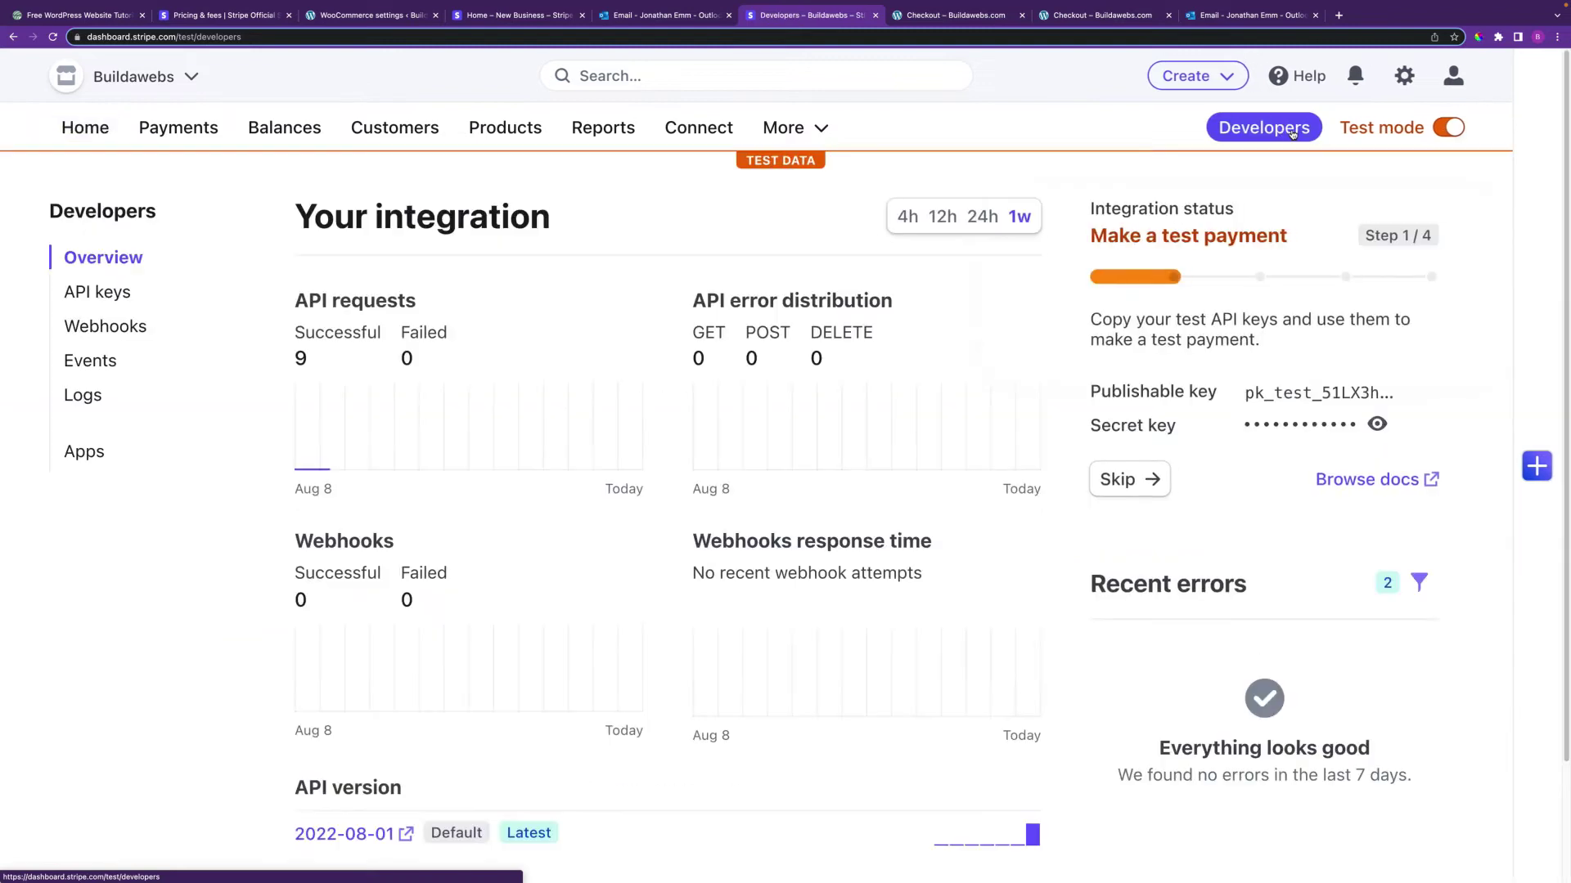
pyautogui.click(367, 17)
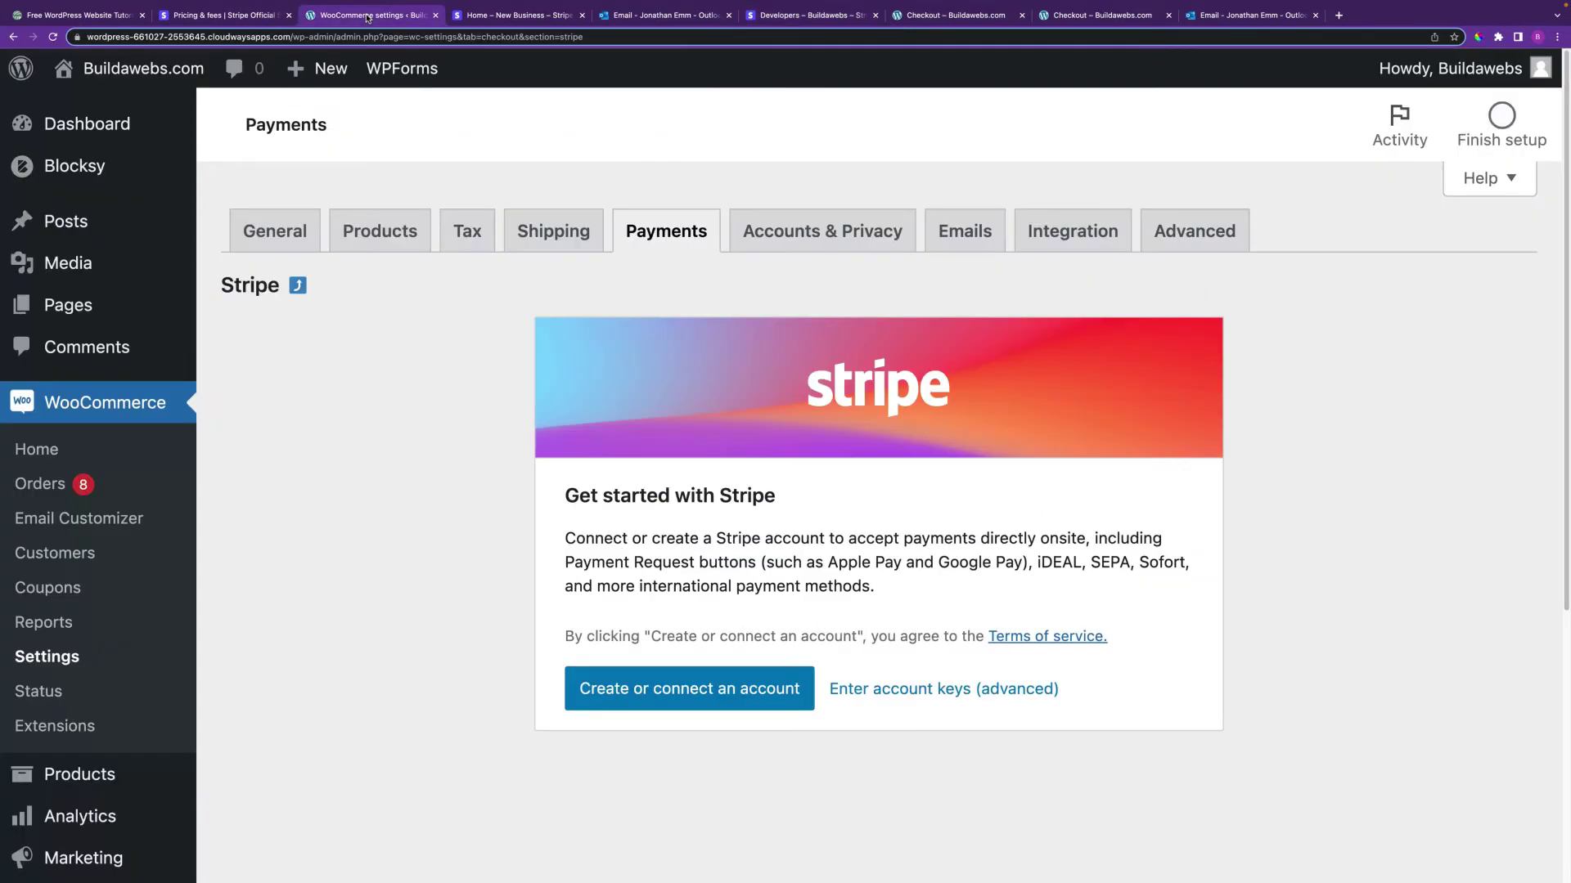
# Open WooCommerce's manual account keys dialog on its Test section, then return to Stripe
pyautogui.click(937, 690)
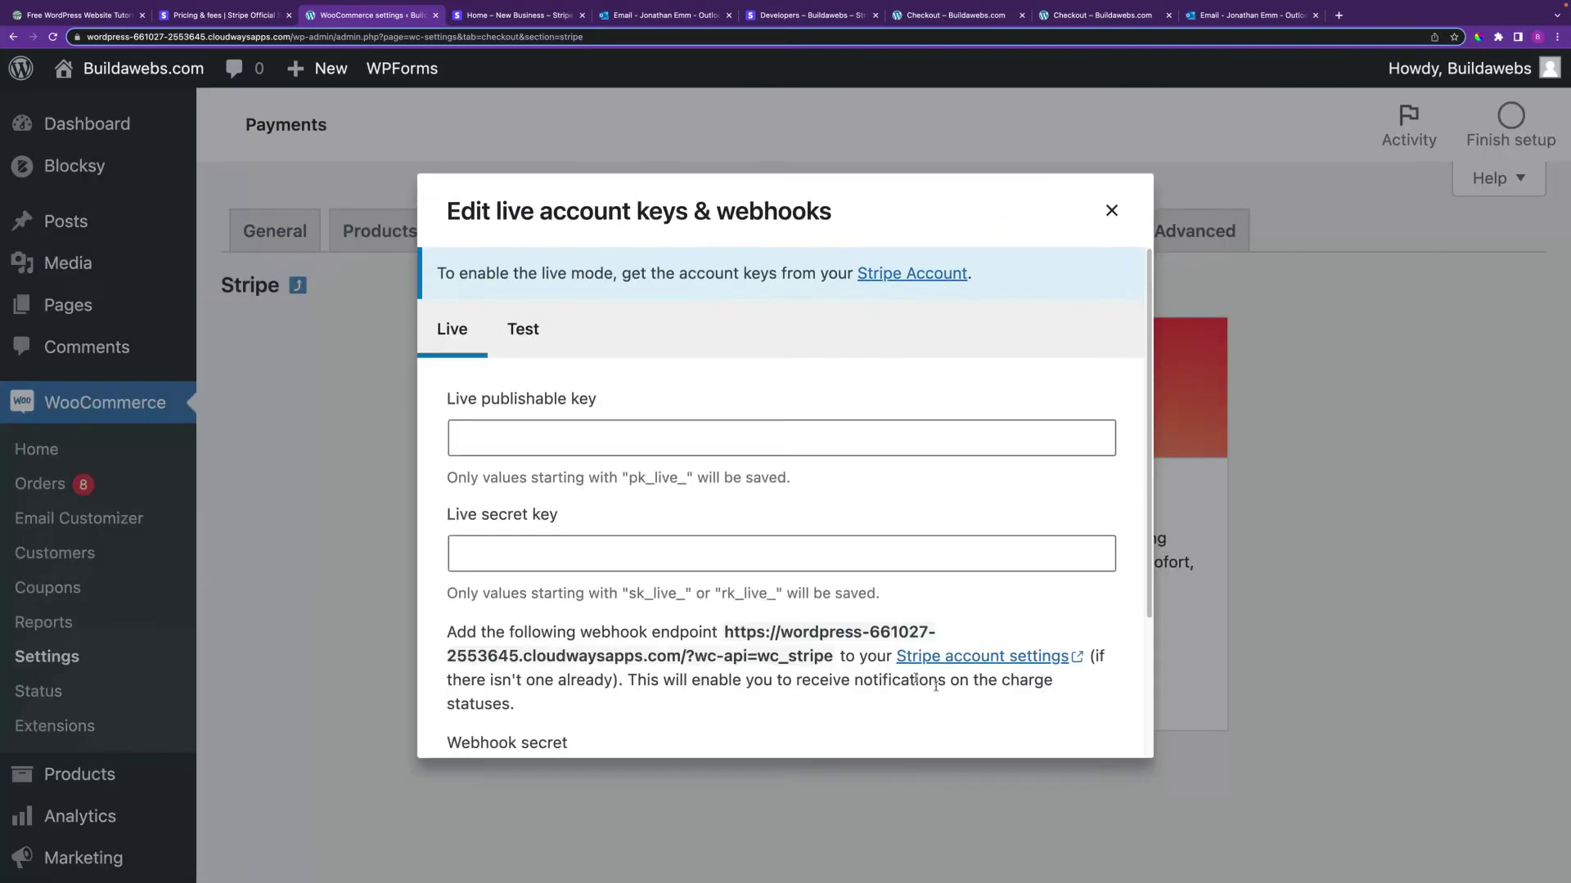
pyautogui.click(529, 333)
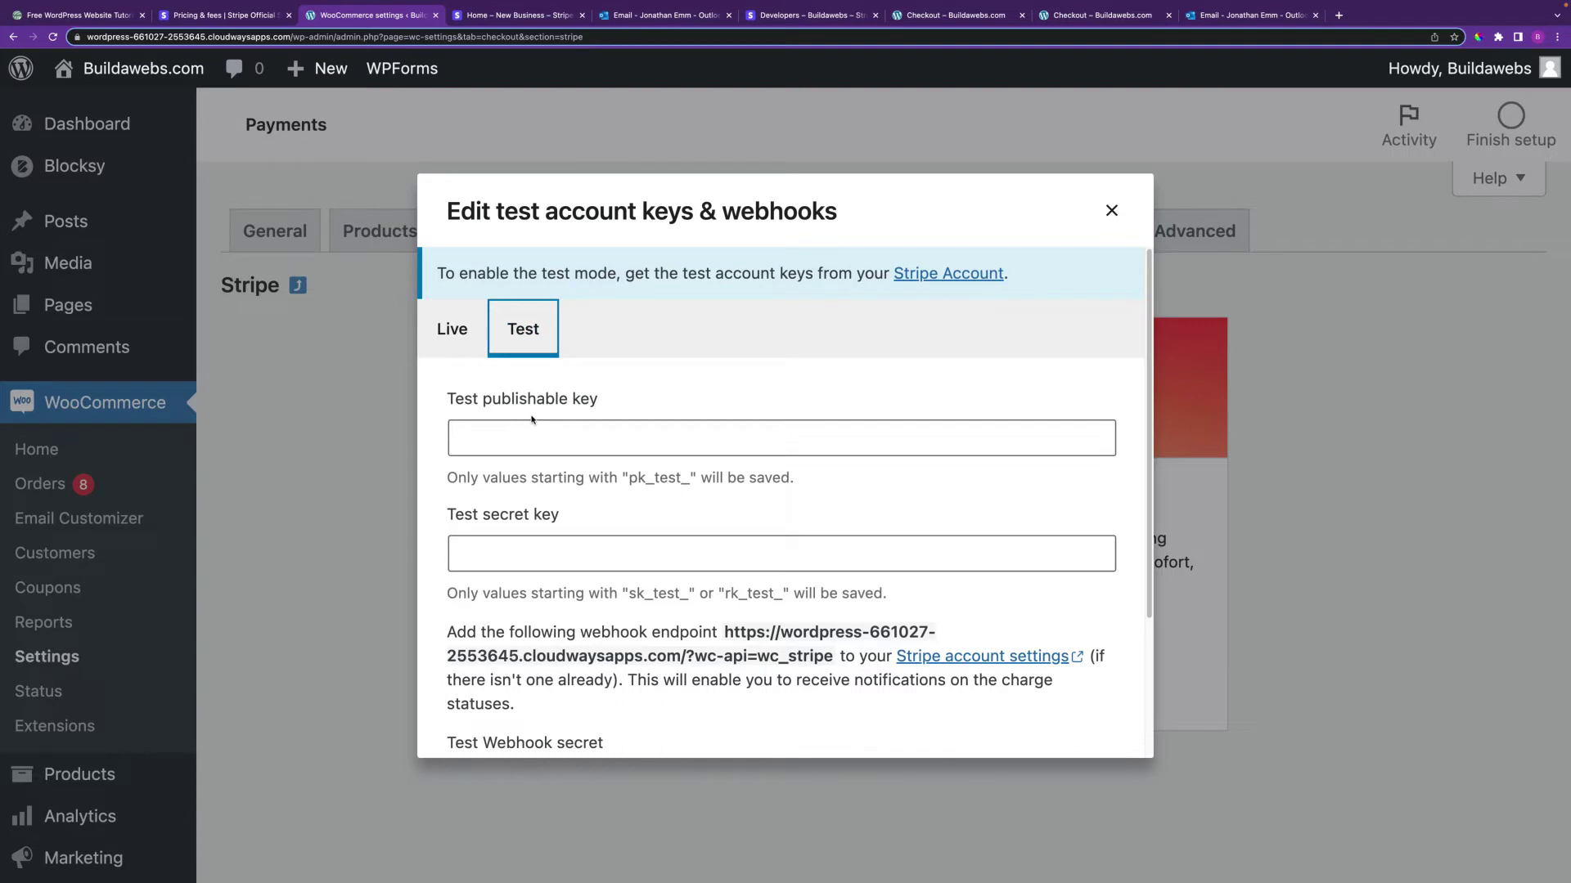
pyautogui.click(539, 18)
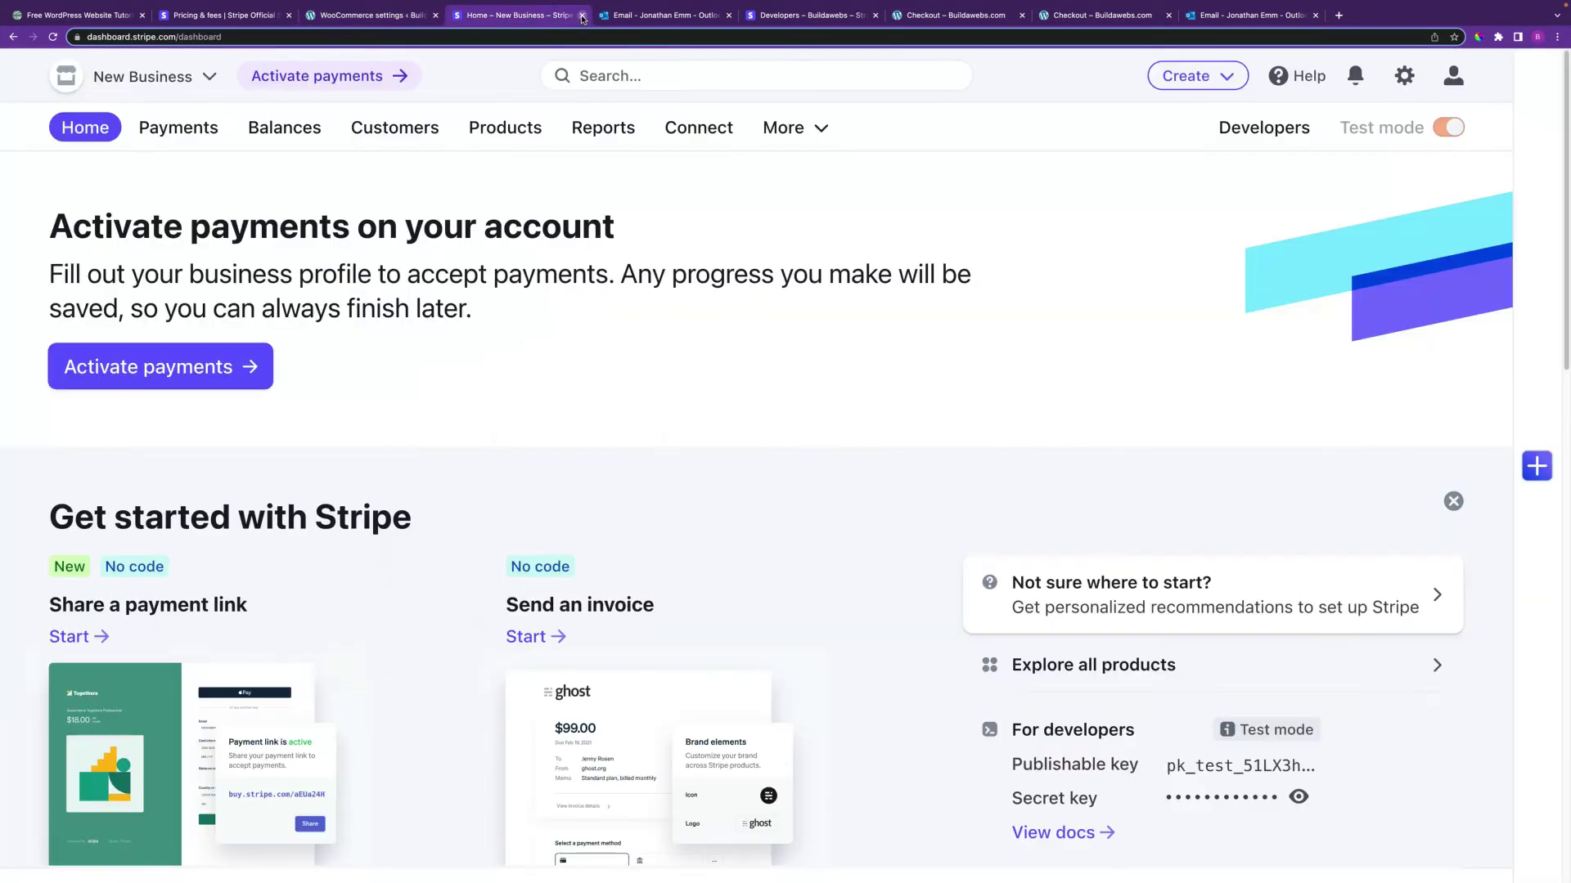
# Copy Stripe's test publishable key from API keys into WooCommerce's Test publishable key field
pyautogui.click(630, 18)
pyautogui.moveTo(749, 23); pyautogui.dragTo(527, 18)
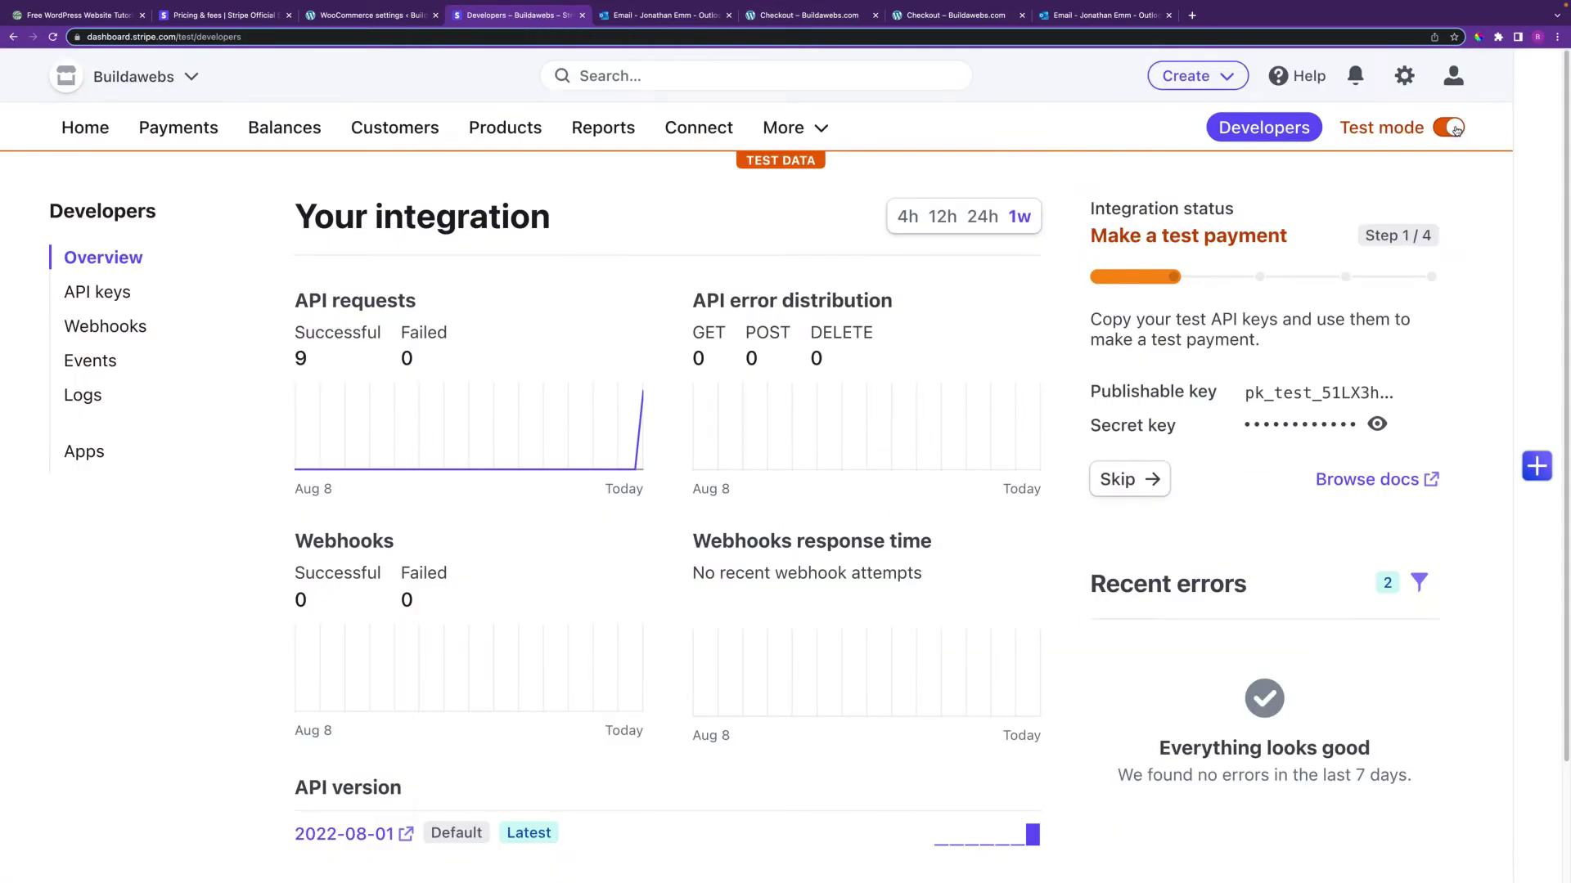
pyautogui.click(105, 292)
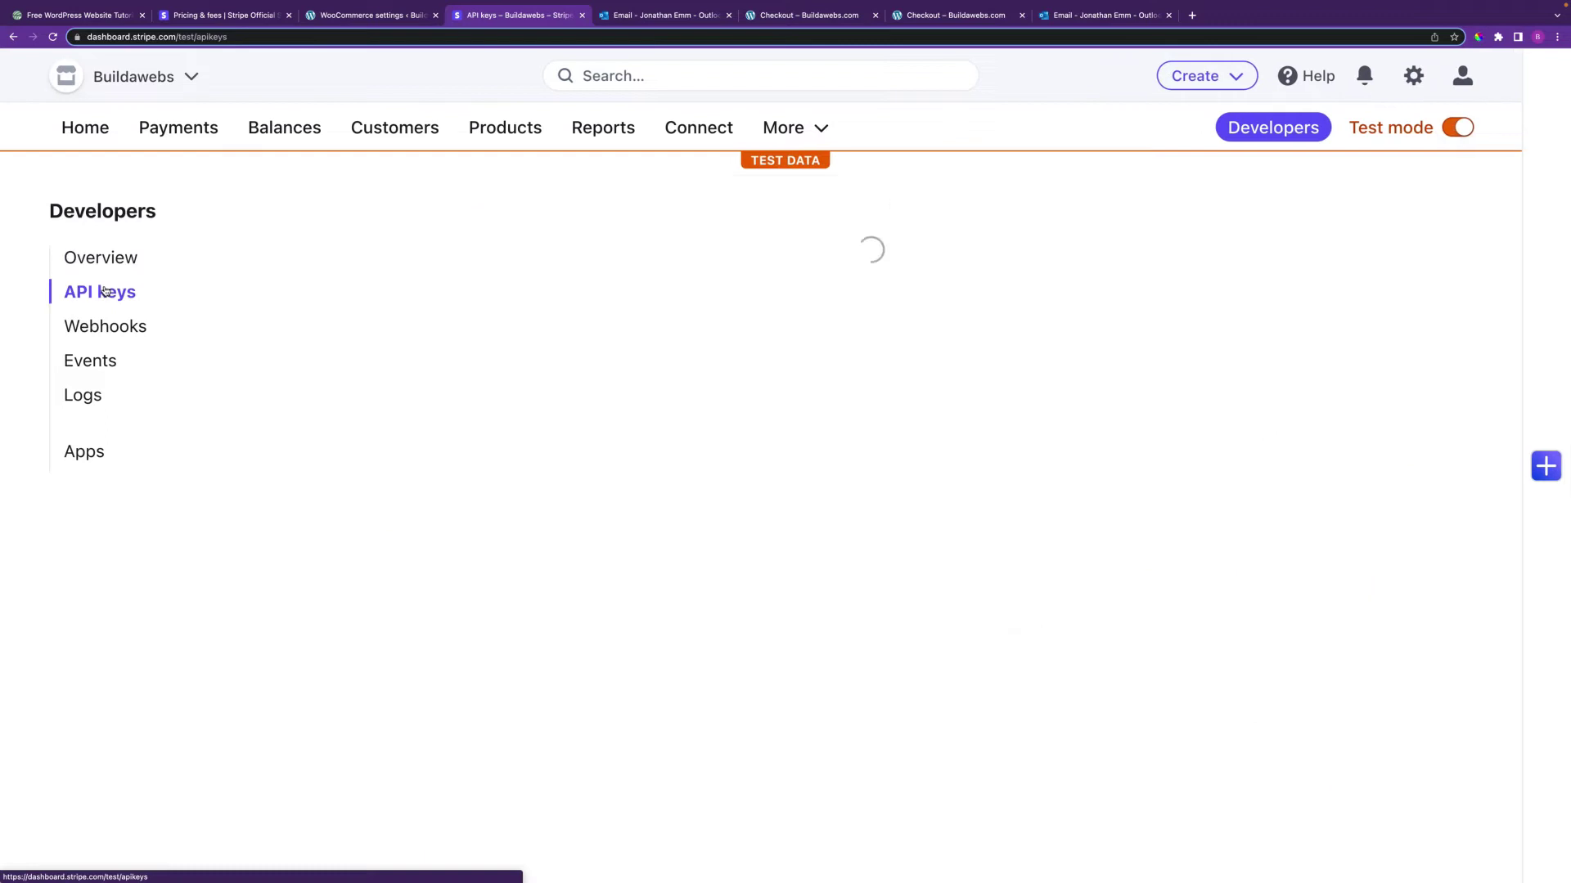
pyautogui.click(716, 521)
pyautogui.click(330, 18)
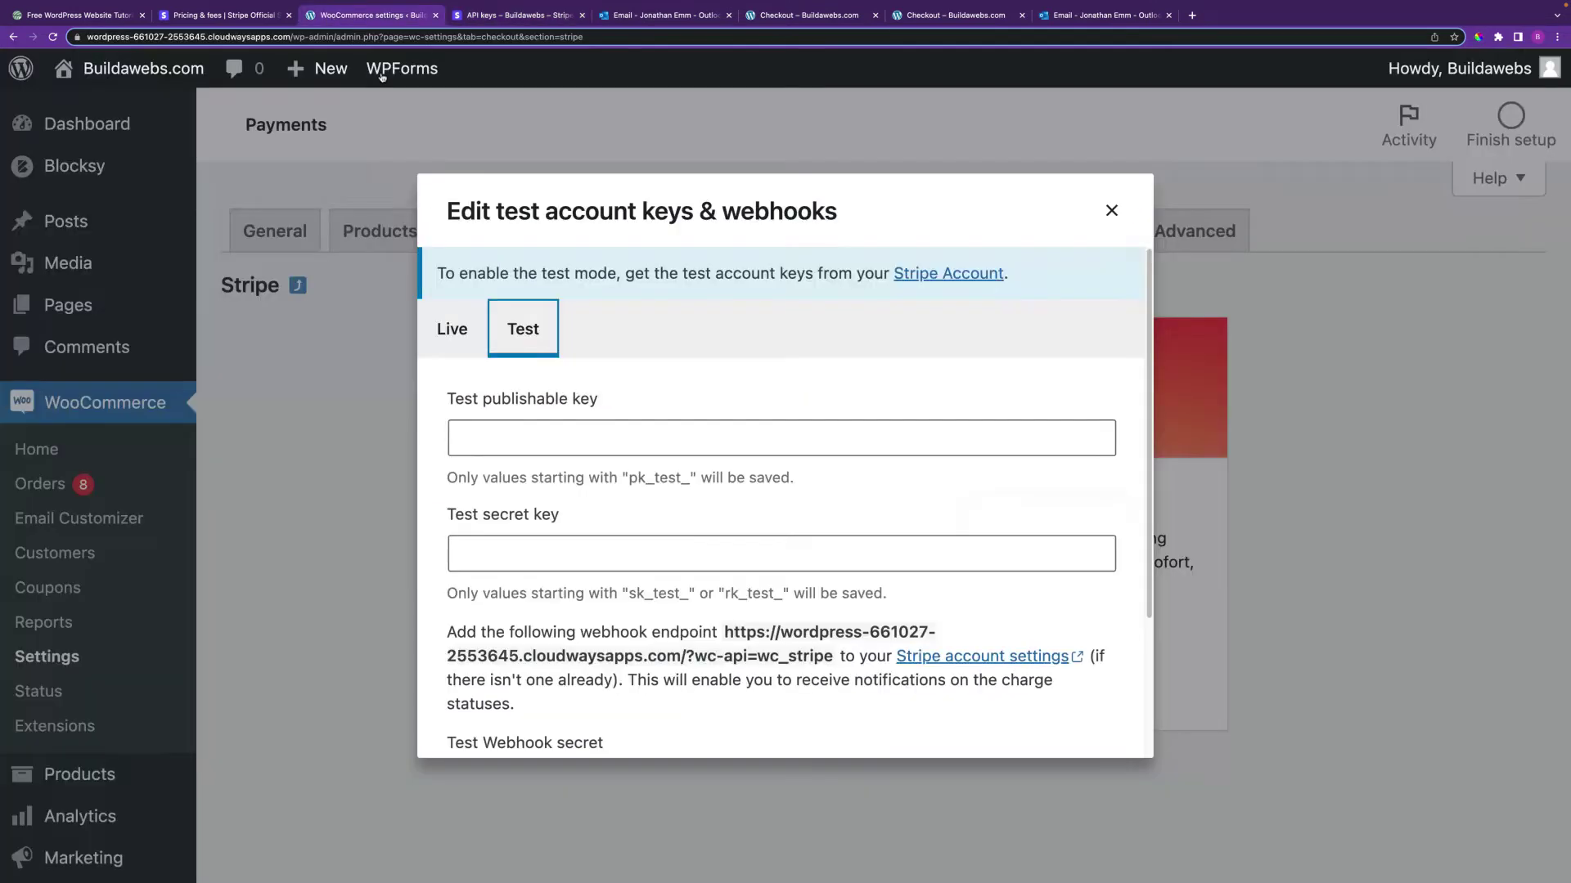
pyautogui.click(517, 428)
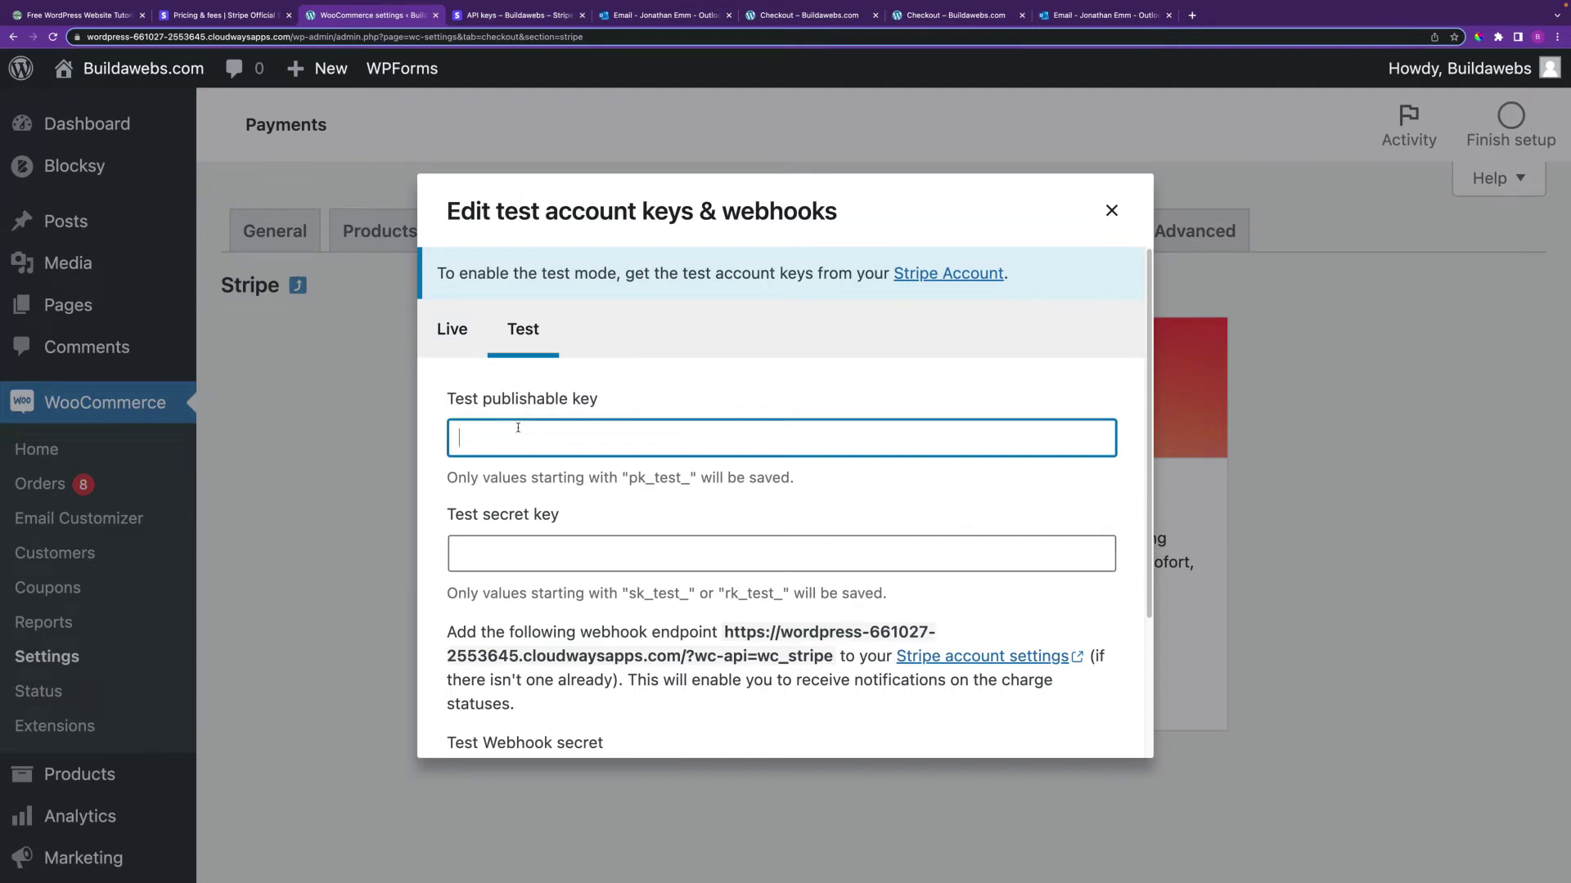
pyautogui.press('super+v')
pyautogui.press('Tab')
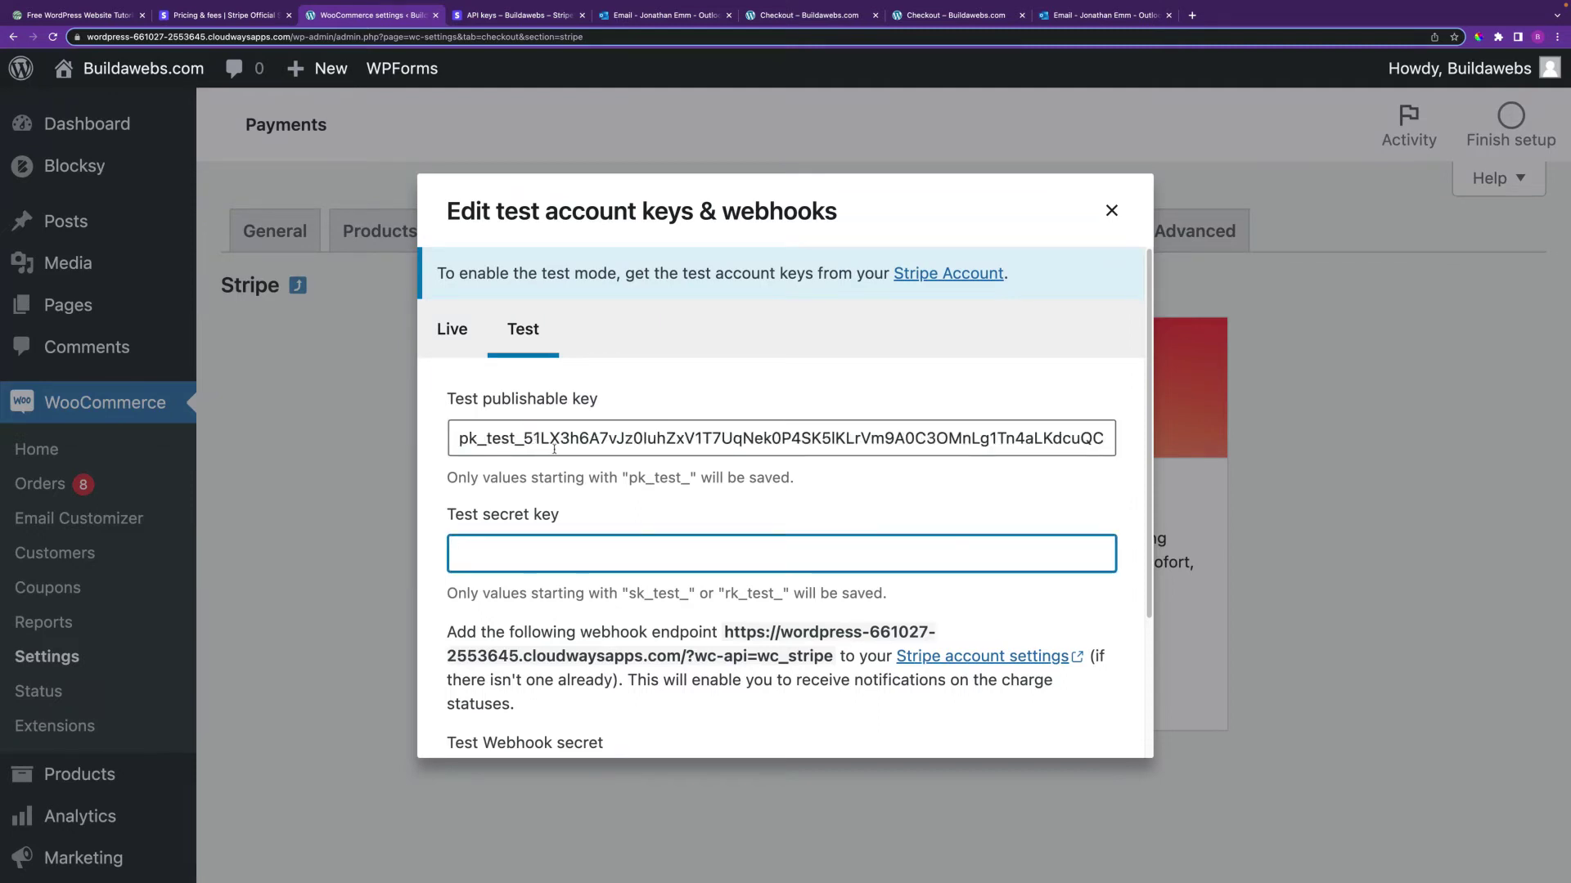
# Reveal Stripe's test secret key and paste it into the Test secret key field
pyautogui.click(502, 16)
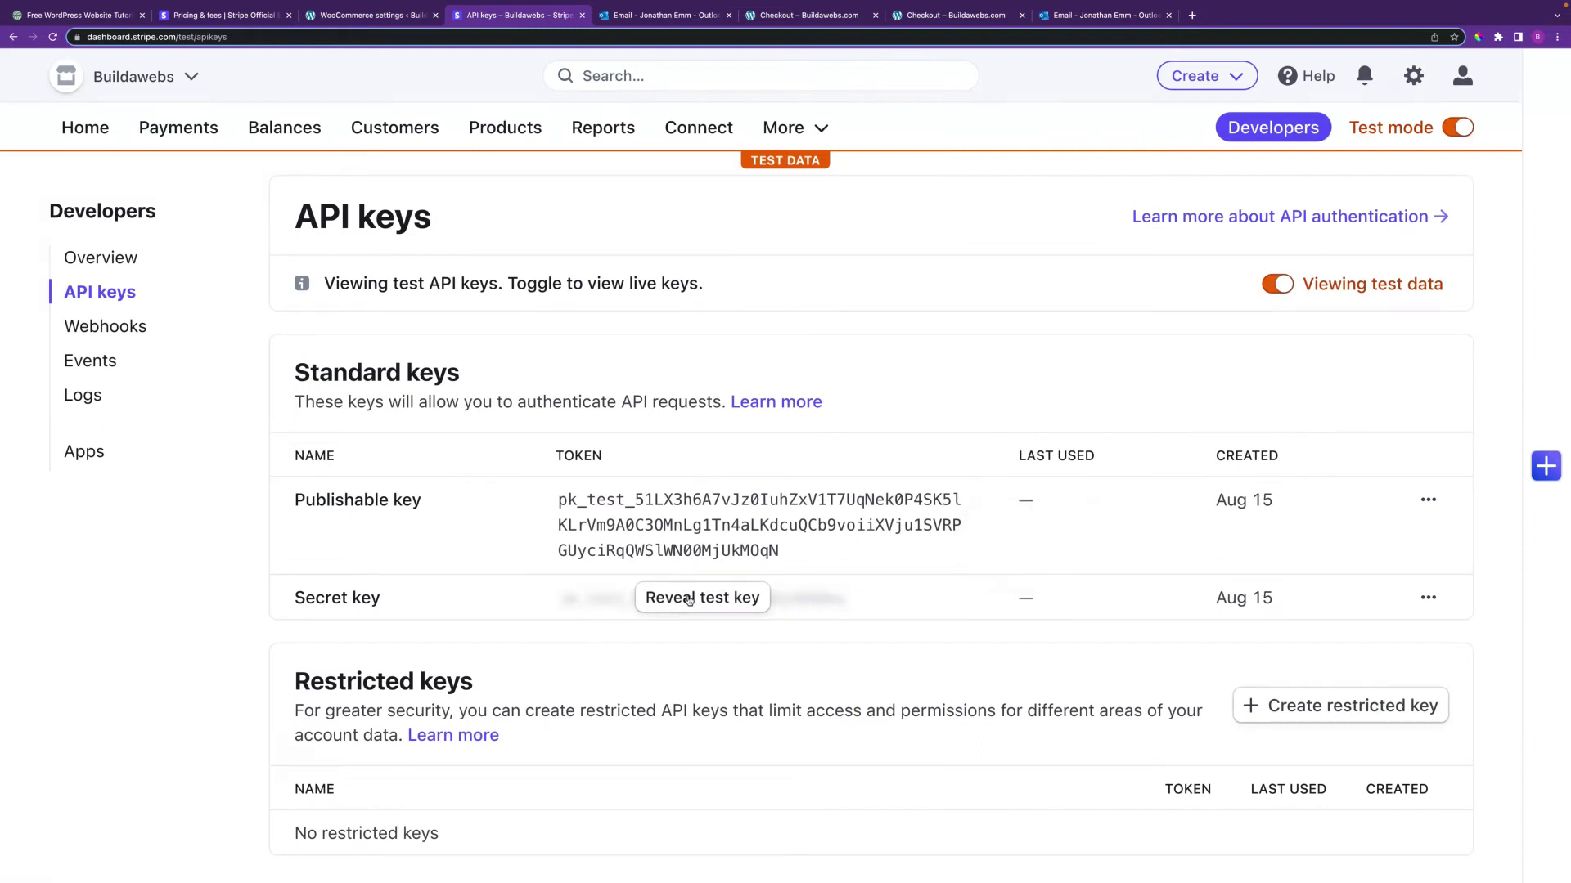
pyautogui.click(689, 600)
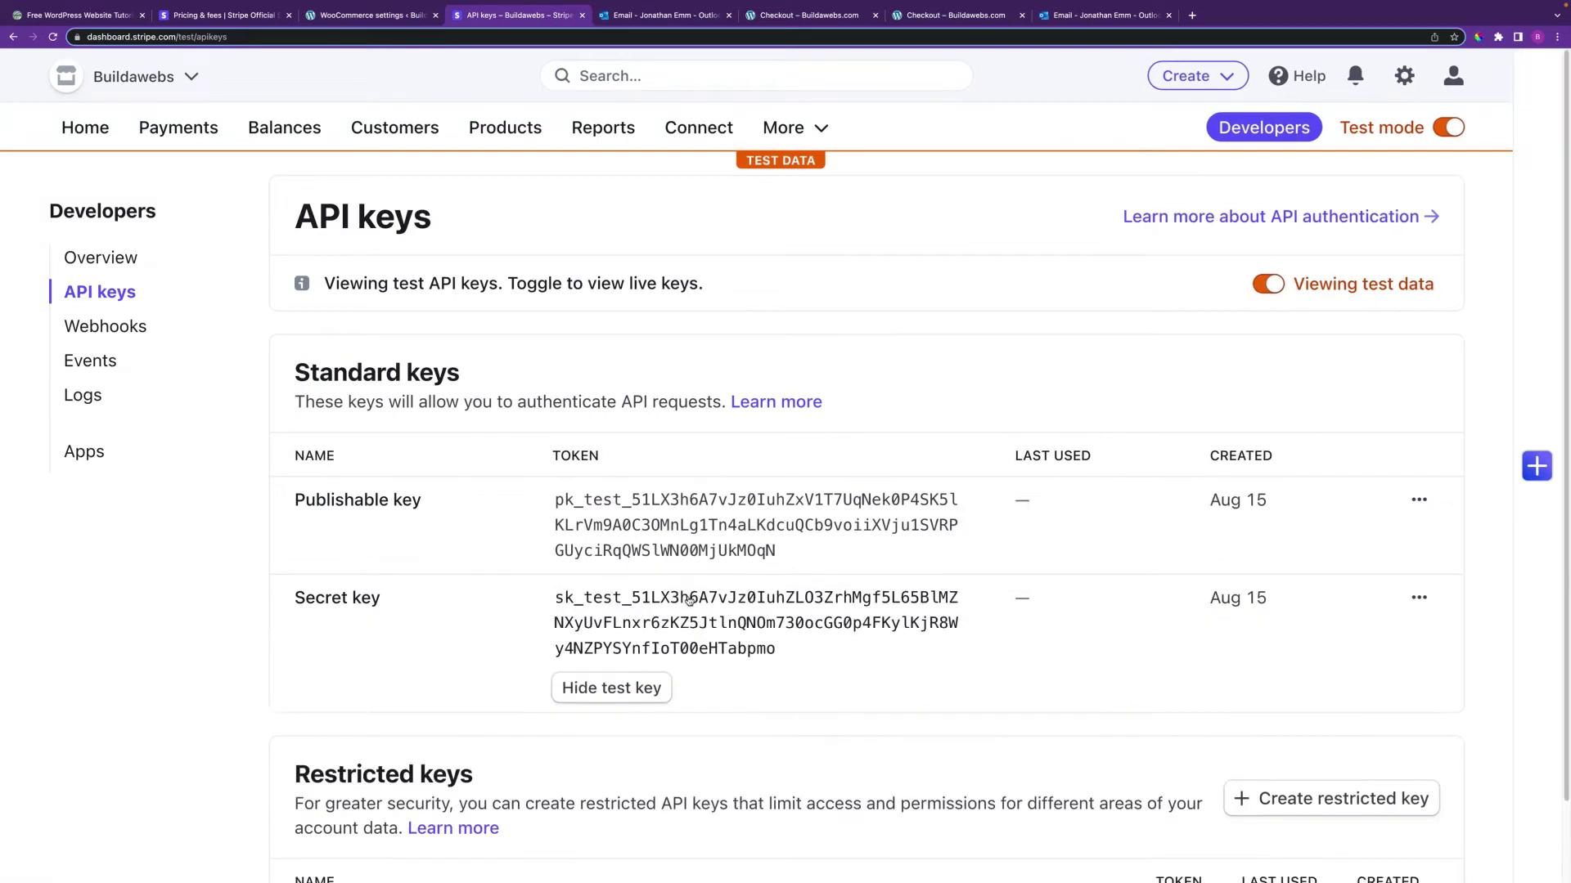
pyautogui.click(731, 603)
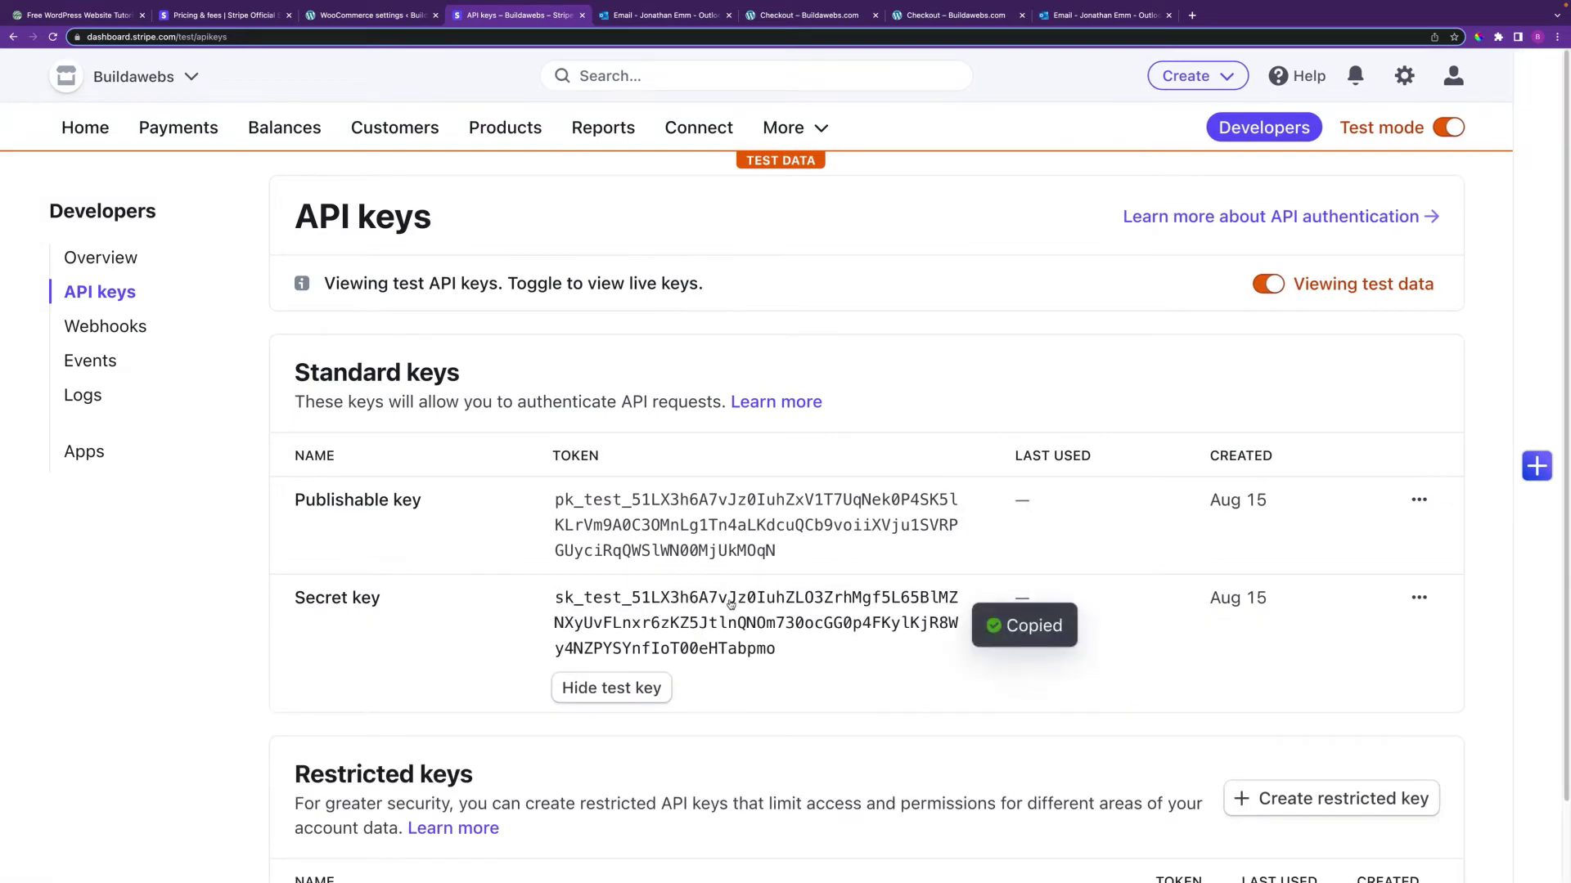
pyautogui.click(372, 15)
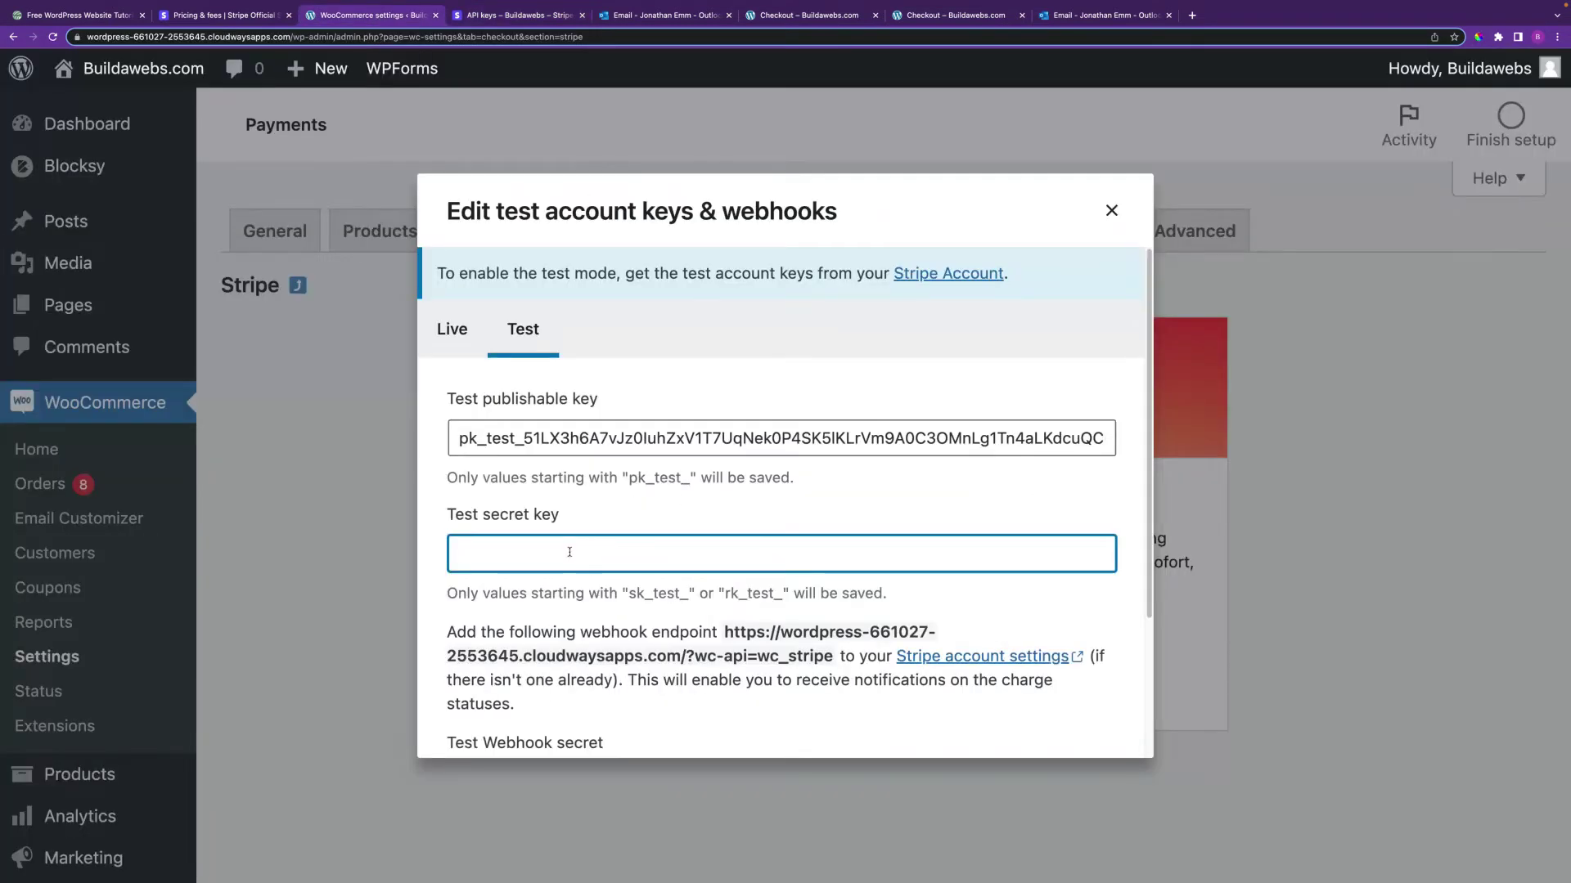
pyautogui.press('super+v')
pyautogui.click(1140, 514)
# Select the webhook endpoint URL shown in the WooCommerce keys dialog
pyautogui.scroll(-2, 1133, 573)
pyautogui.scroll(-1, 1128, 622)
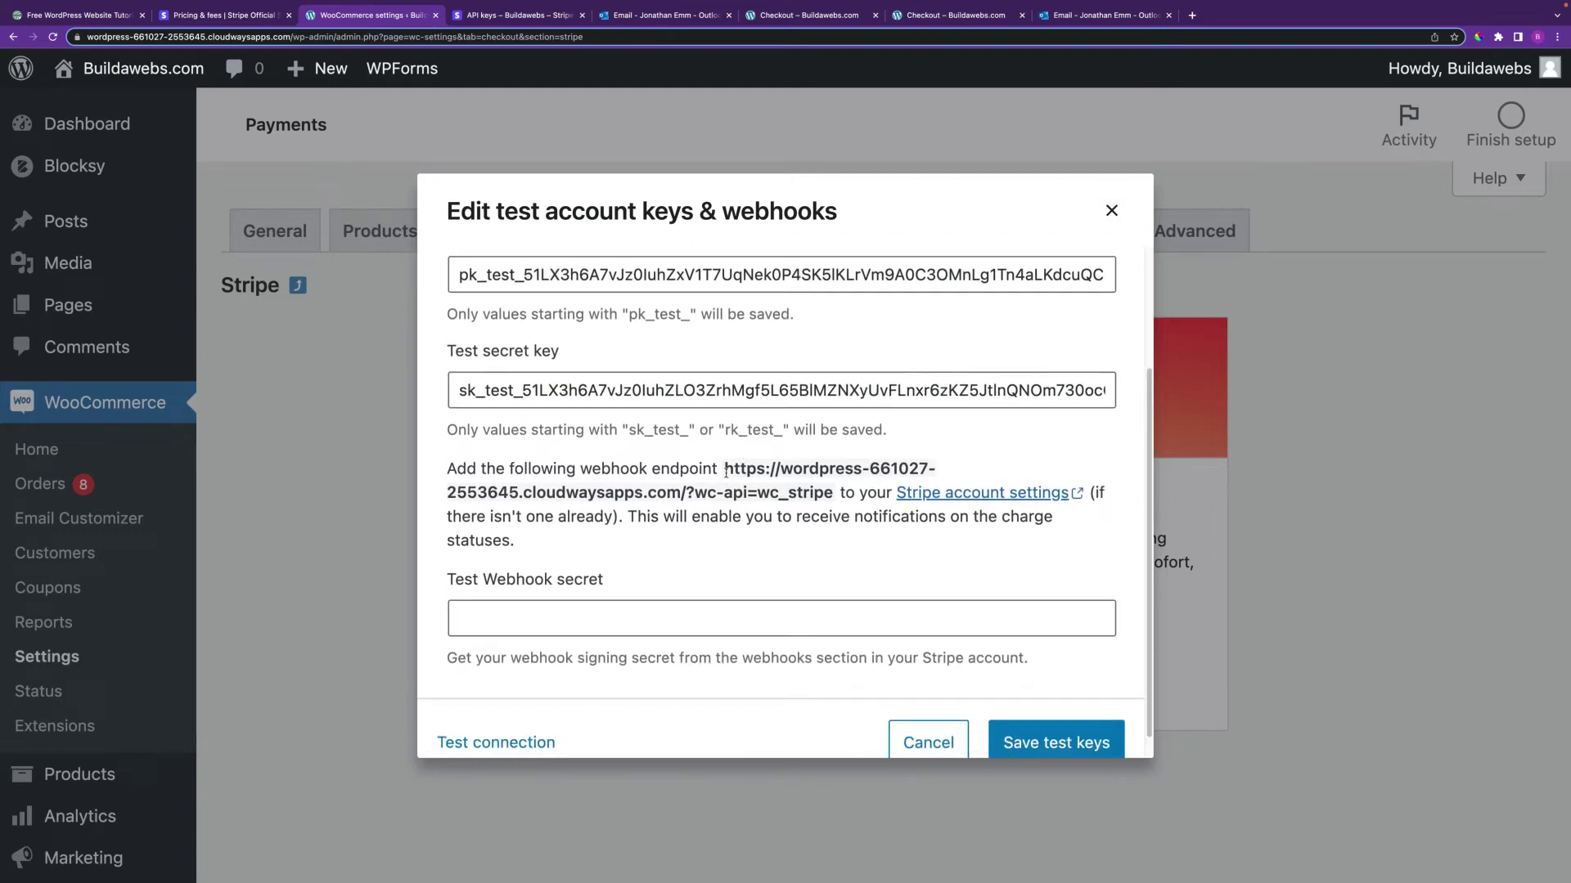
pyautogui.moveTo(724, 471); pyautogui.dragTo(832, 496)
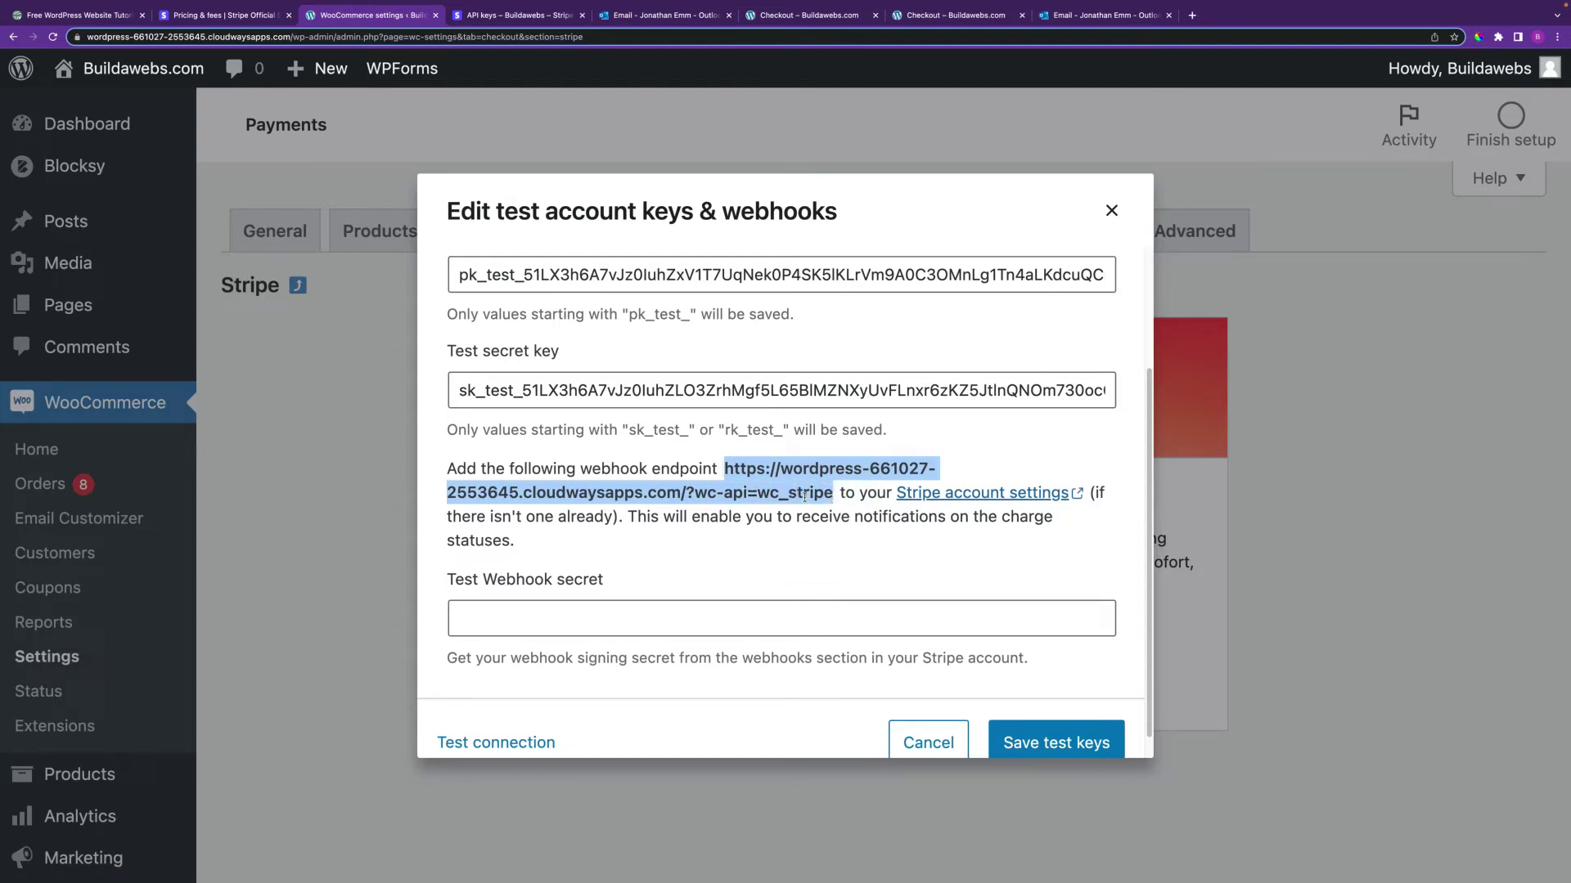
pyautogui.click(520, 18)
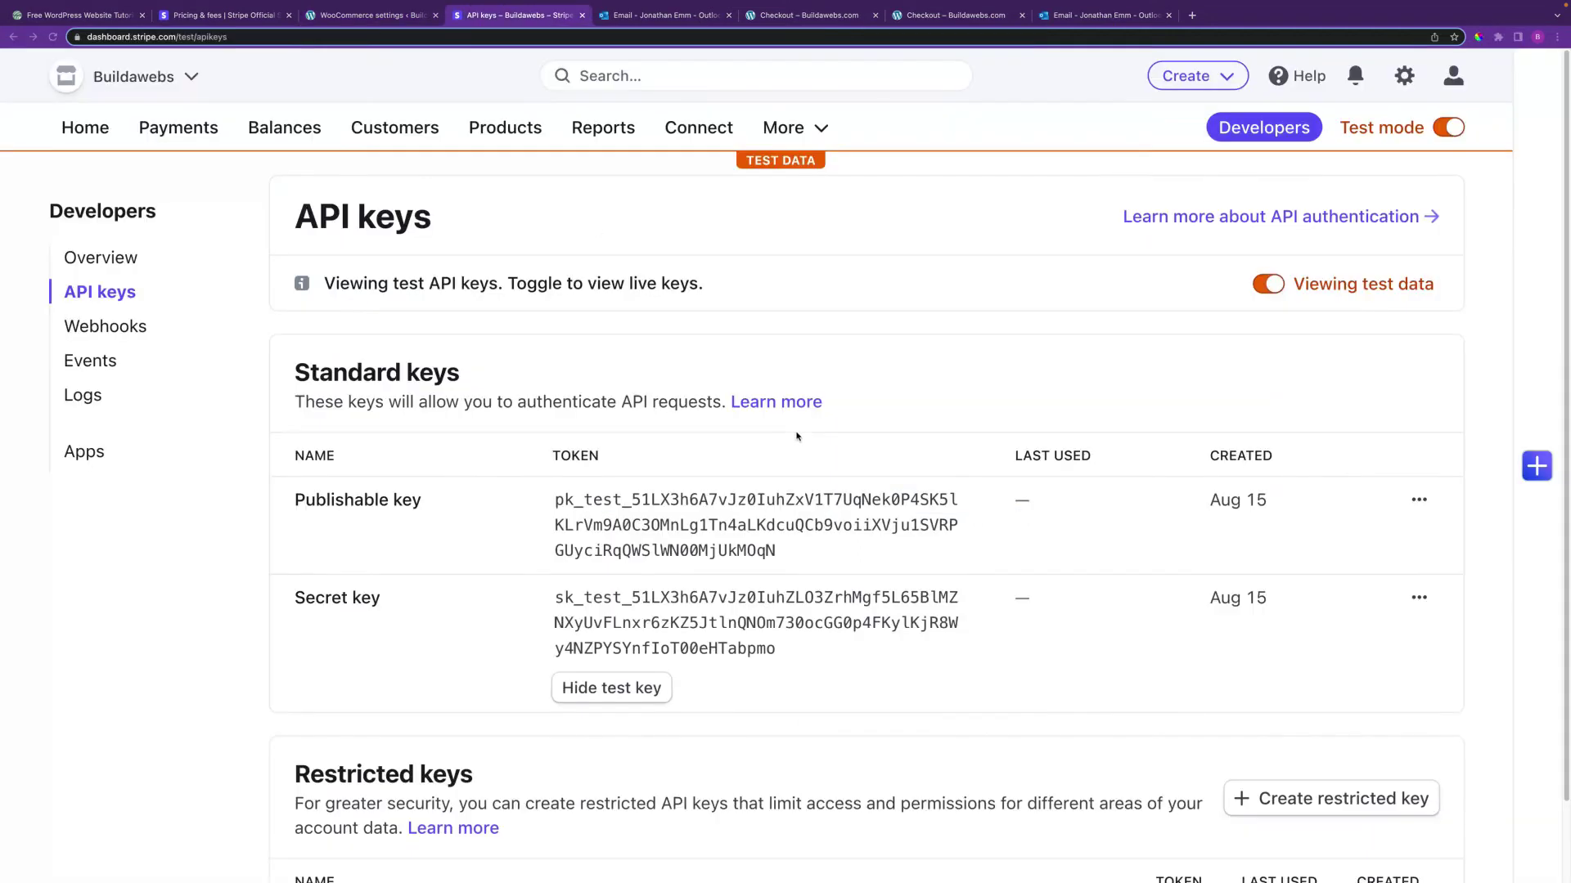
# Start a new Stripe webhook endpoint with the WooCommerce webhook URL pasted in
pyautogui.click(109, 328)
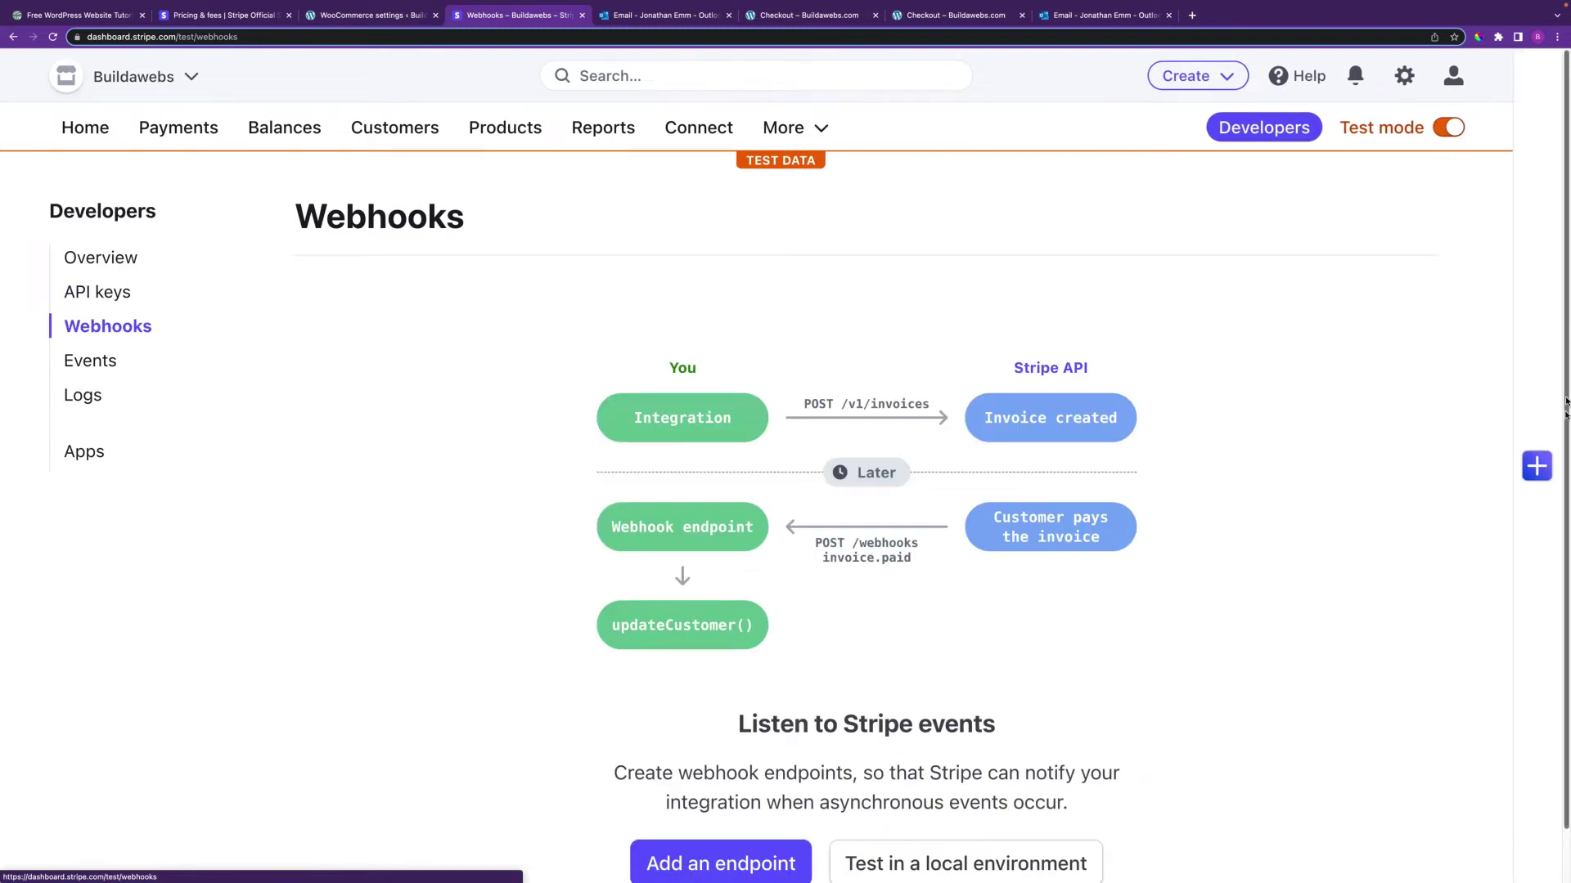
pyautogui.scroll(-1, 1487, 592)
pyautogui.click(706, 809)
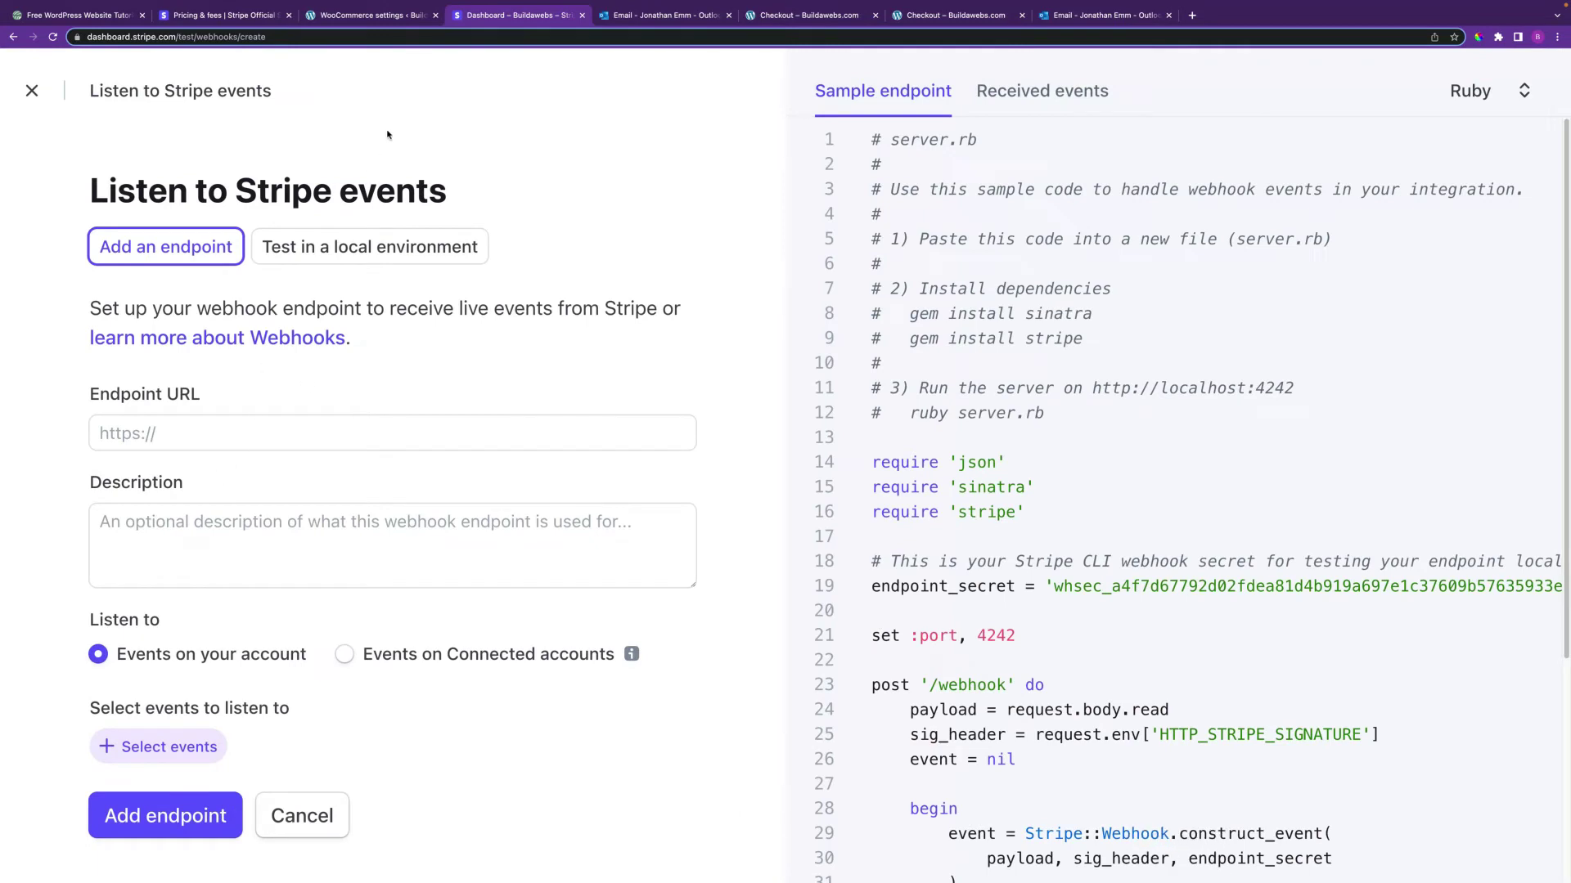
pyautogui.click(356, 17)
pyautogui.click(502, 13)
pyautogui.click(185, 423)
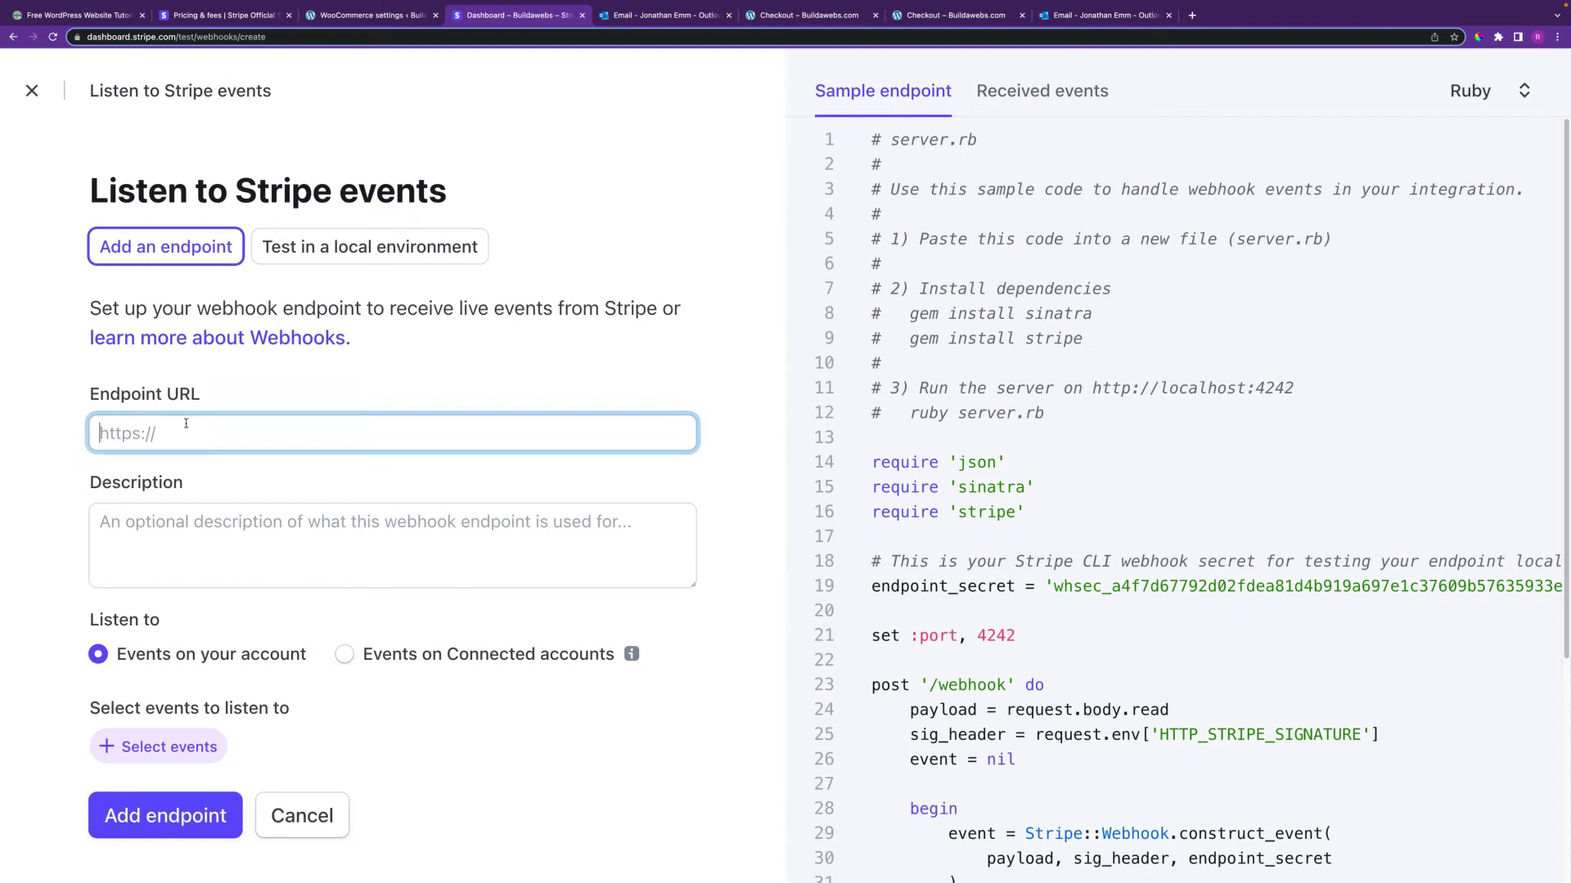
pyautogui.press('super+v')
# Describe the endpoint as 'Test webhook', subscribe it to charge.captured, and create it
pyautogui.click(186, 504)
pyautogui.write('Test')
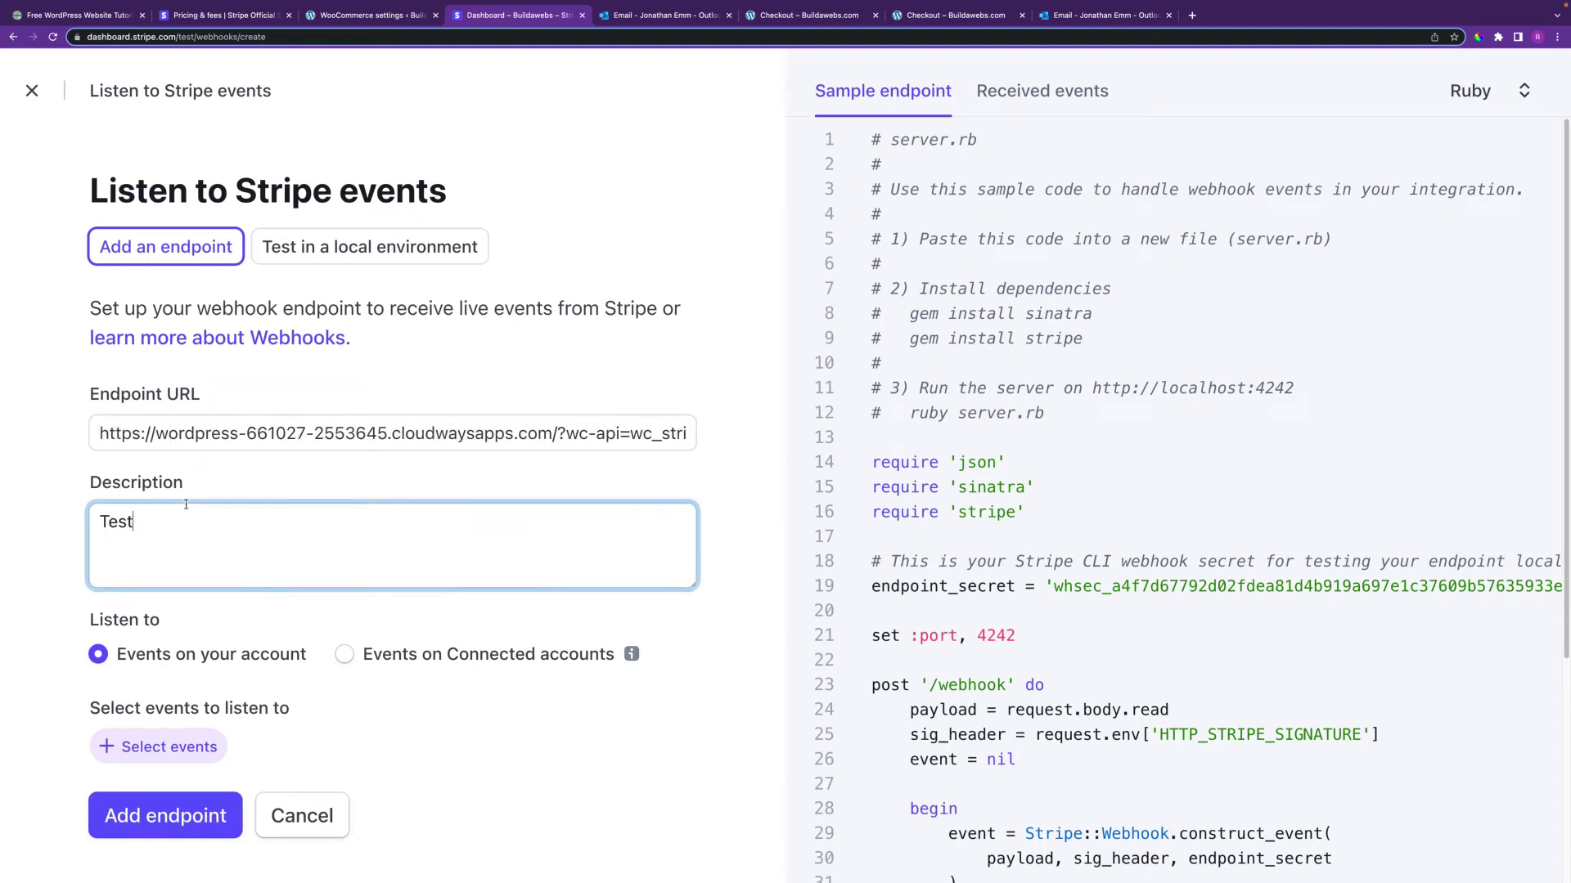
pyautogui.write(' webhook')
pyautogui.click(151, 748)
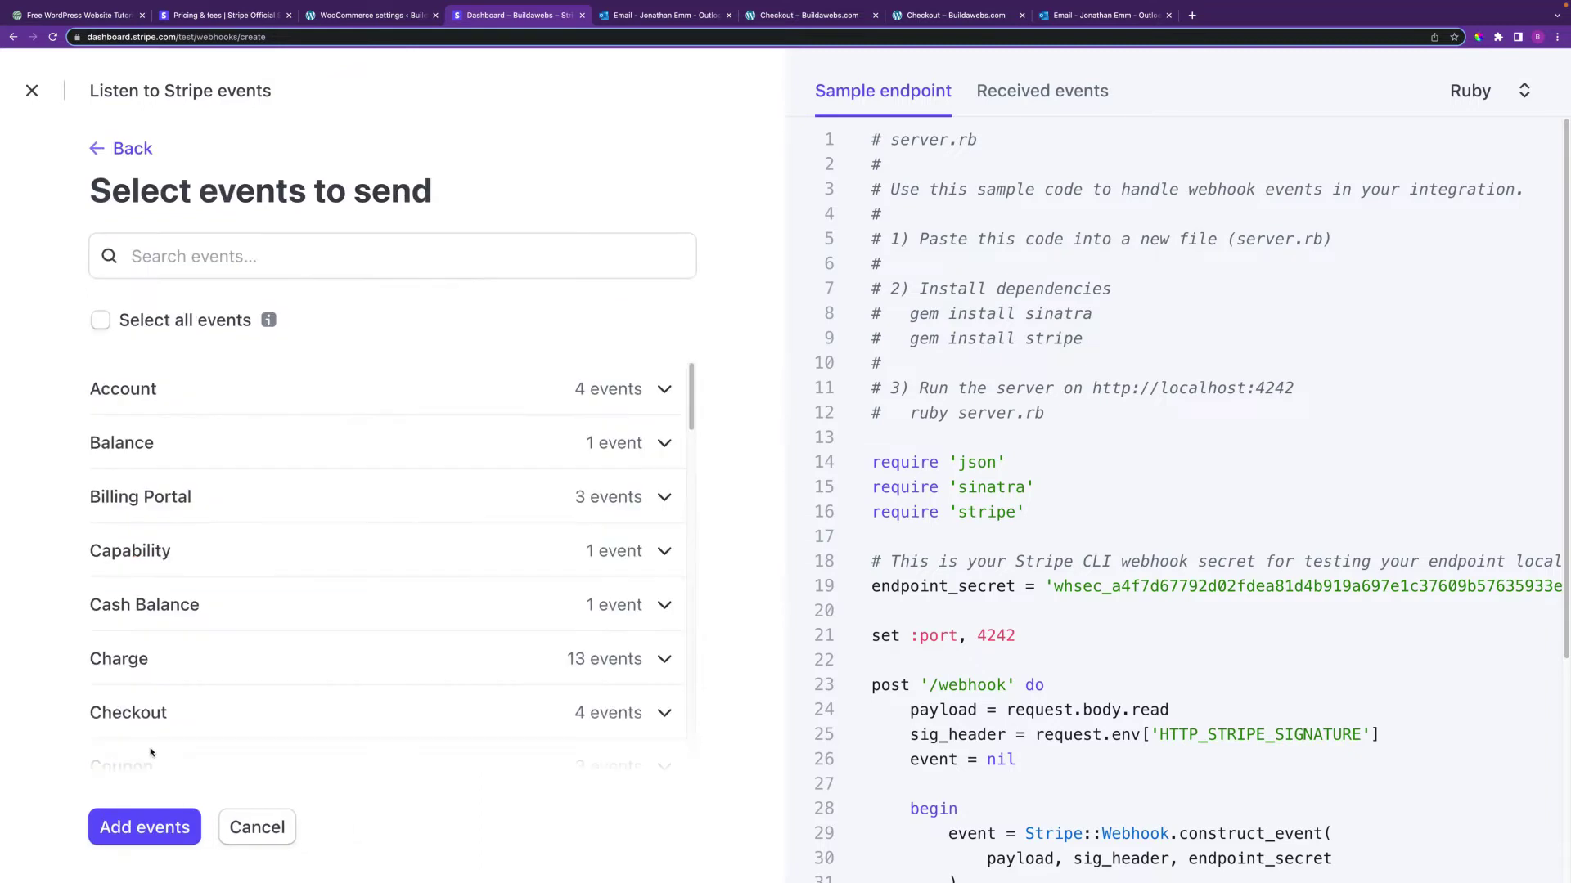
pyautogui.click(232, 664)
pyautogui.click(107, 659)
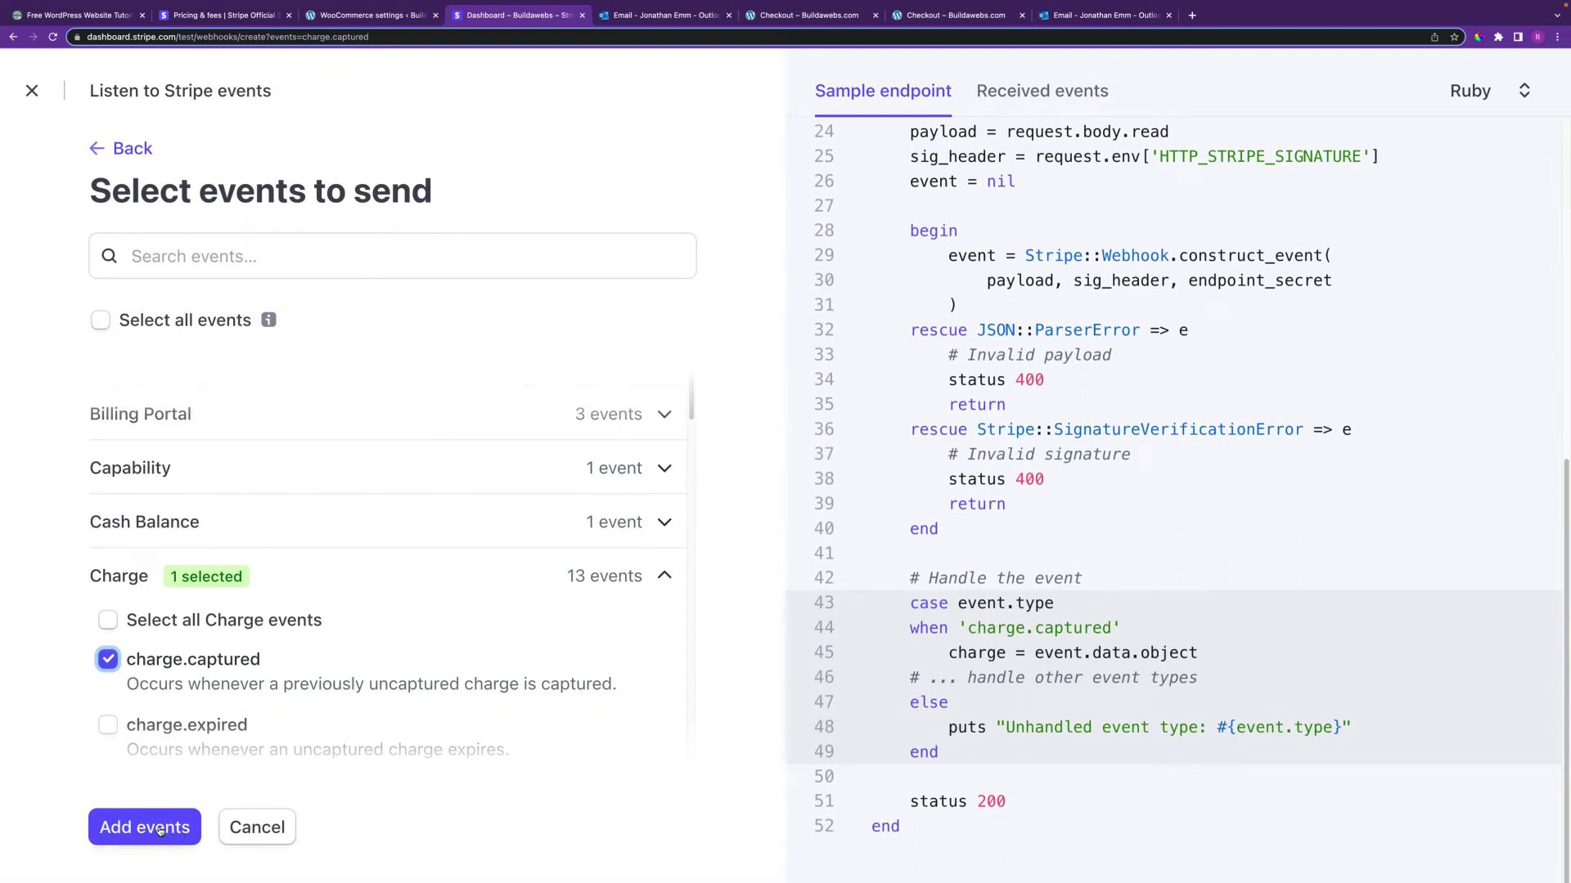
pyautogui.click(160, 829)
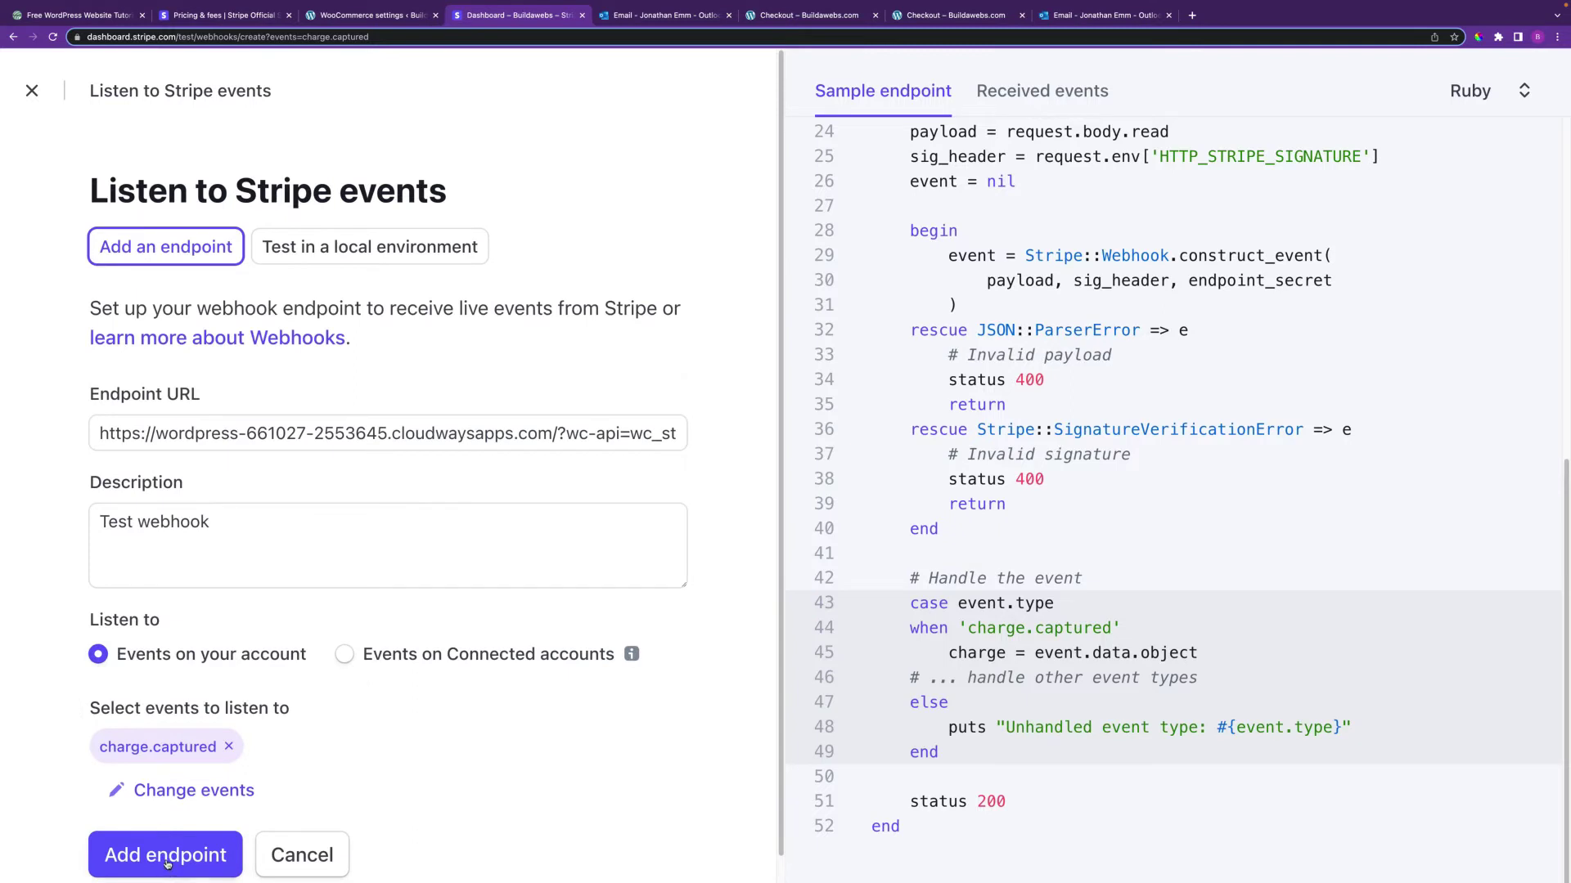
pyautogui.click(167, 864)
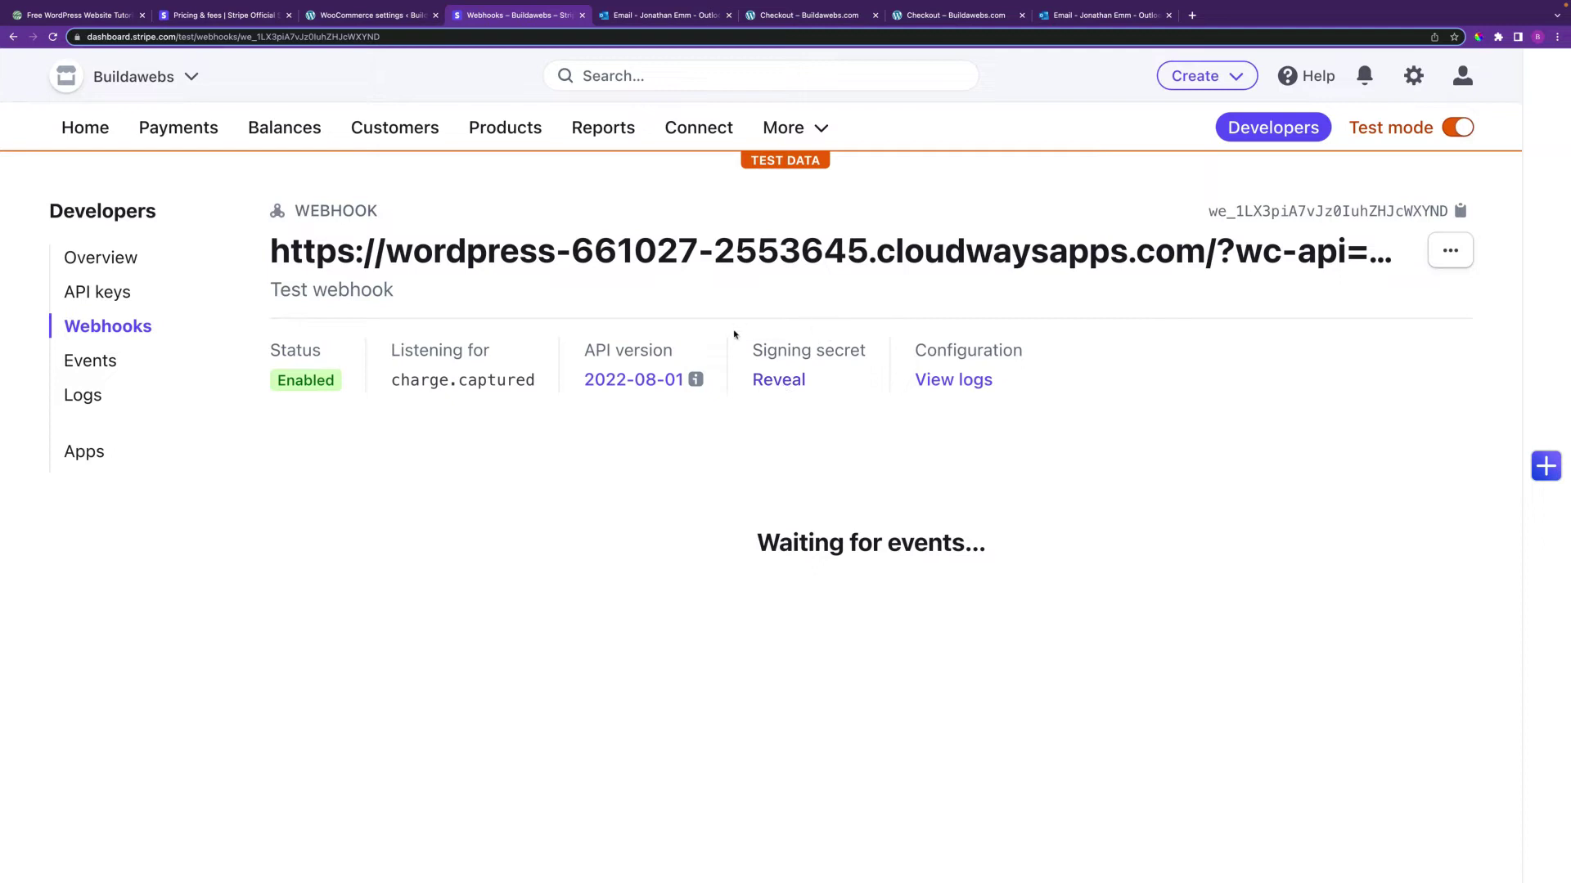
# Paste the revealed Stripe signing secret into WooCommerce's Test Webhook secret field
pyautogui.click(786, 382)
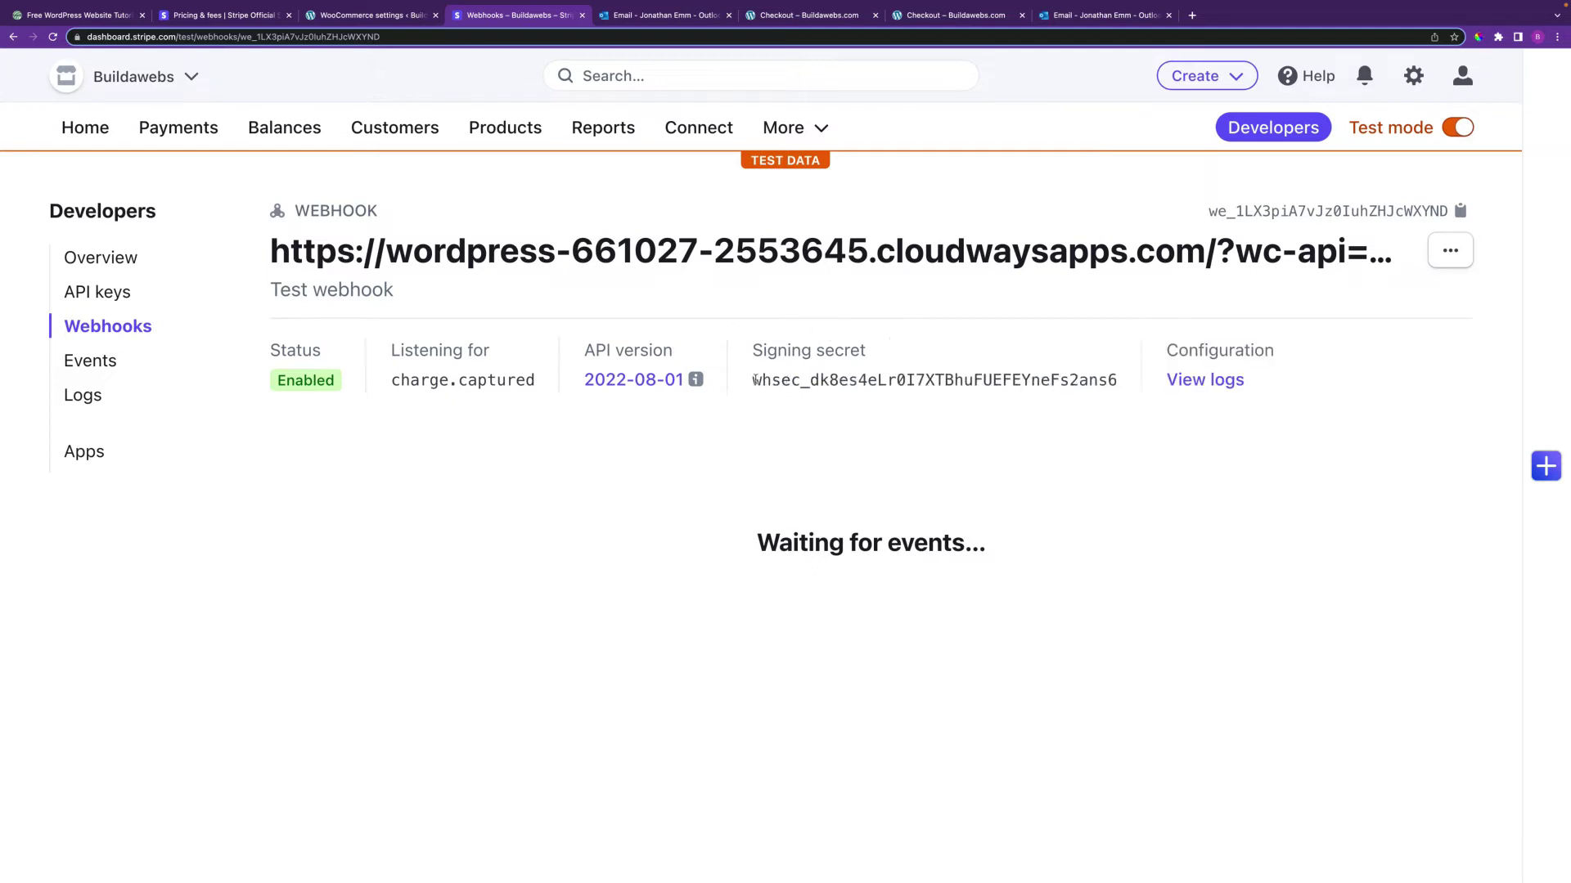
pyautogui.moveTo(753, 382); pyautogui.dragTo(1119, 387)
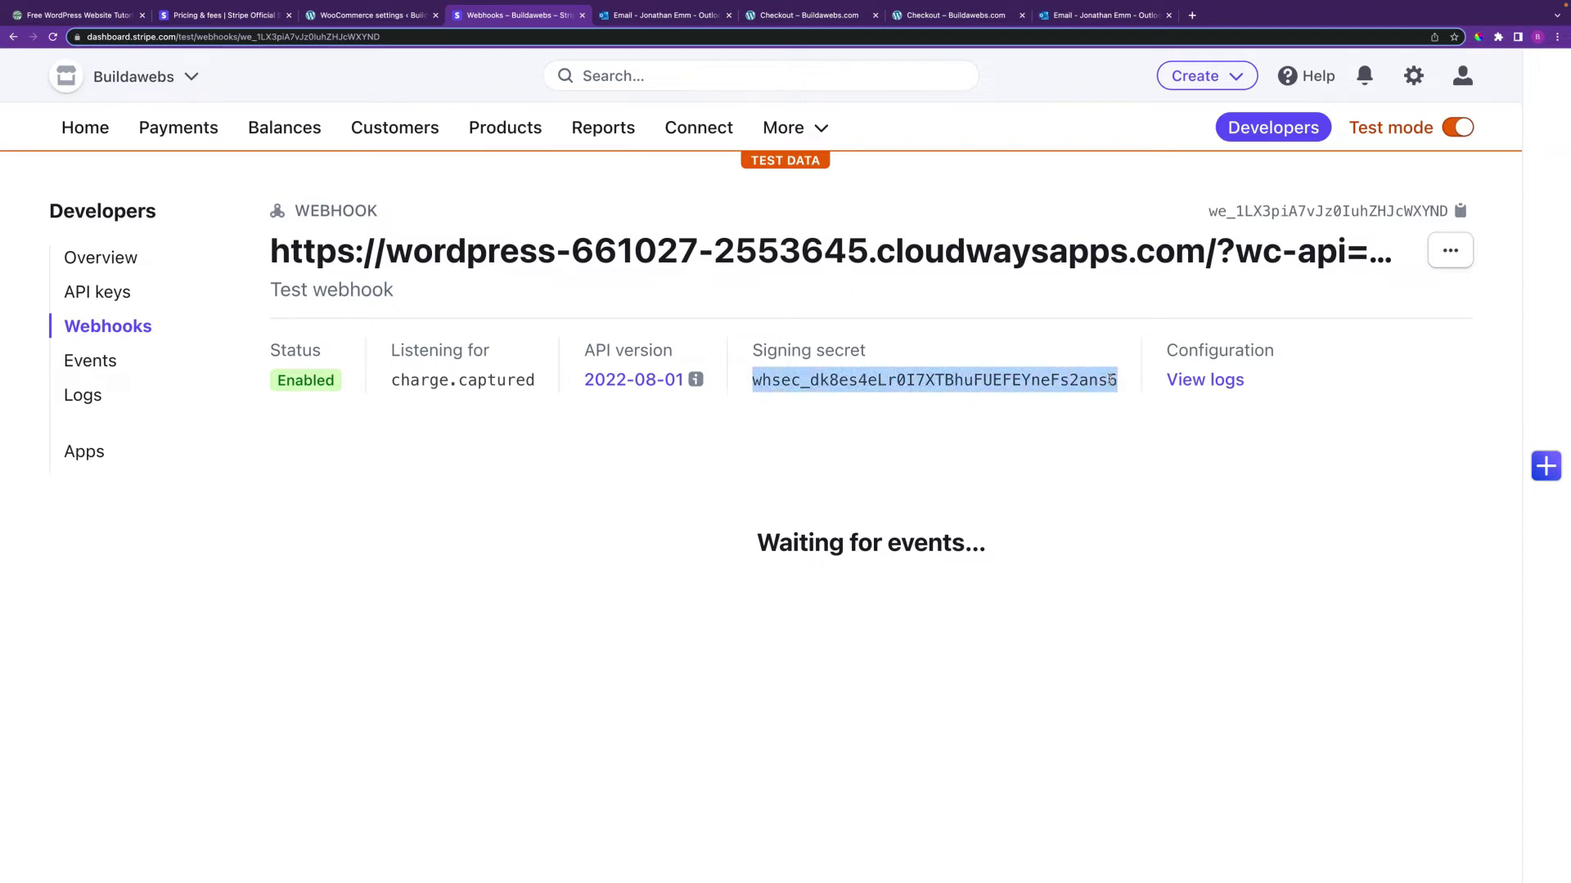
pyautogui.click(365, 12)
pyautogui.click(545, 613)
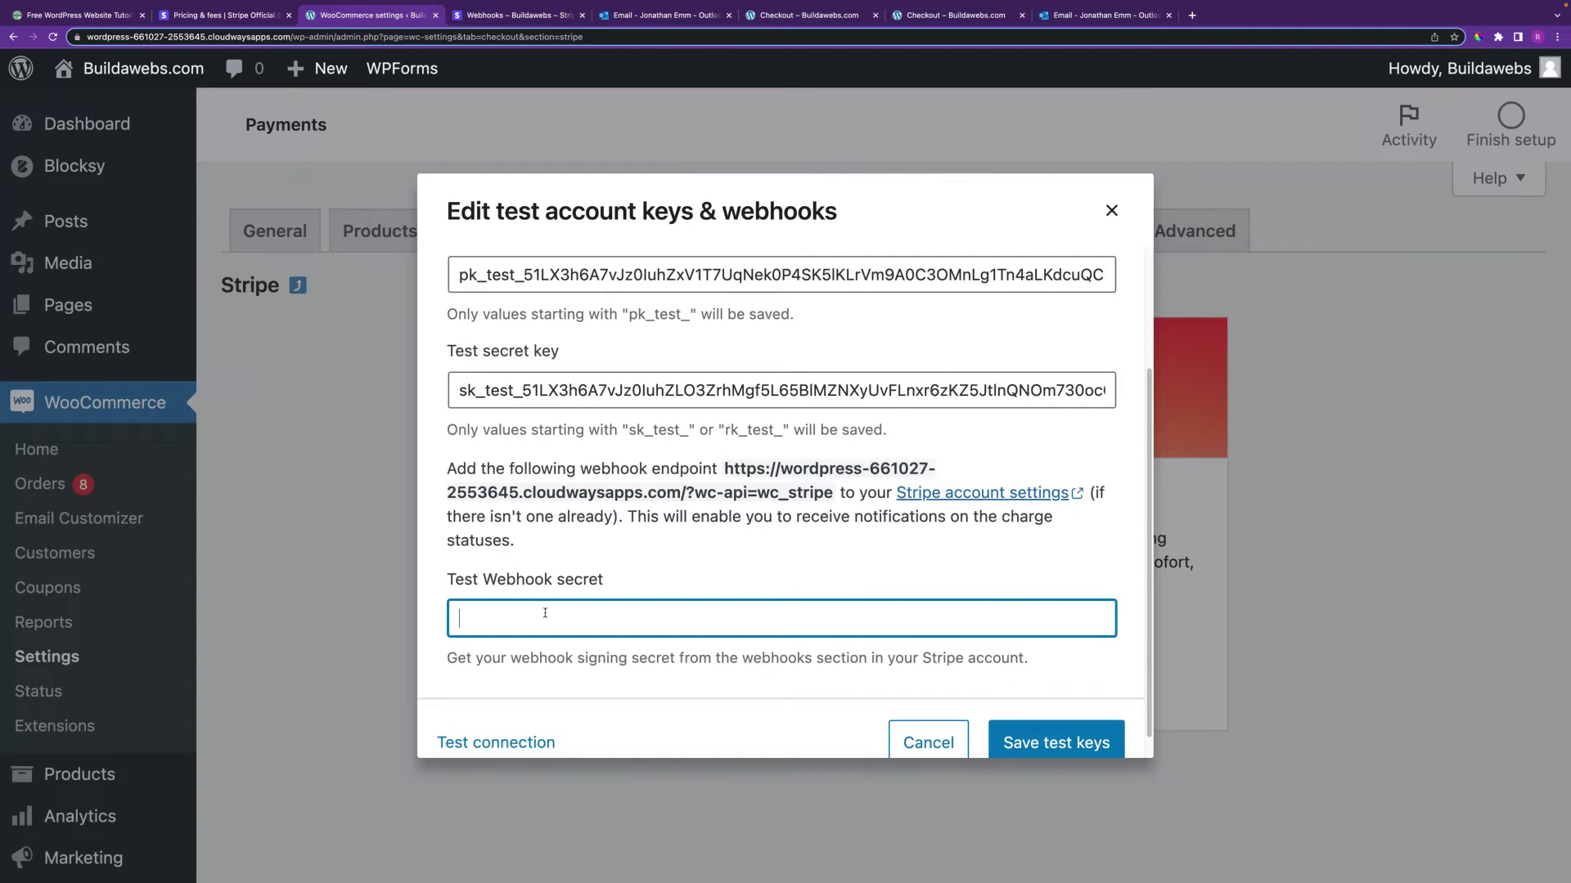
pyautogui.press('super+v')
# Run the connection test and save the test keys
pyautogui.scroll(-1, 855, 469)
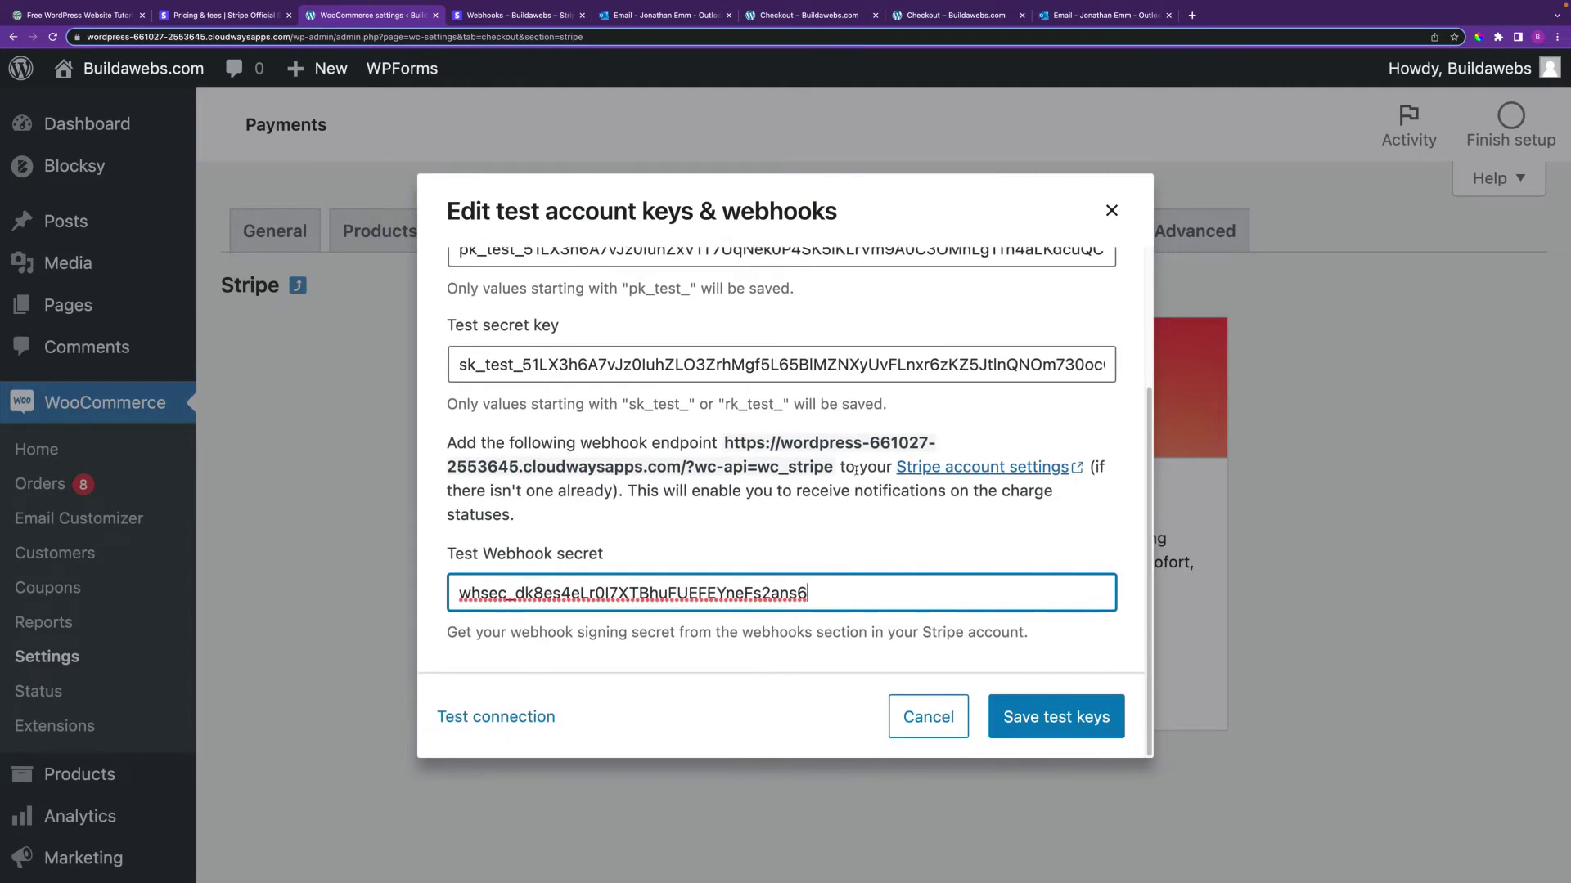
pyautogui.click(520, 718)
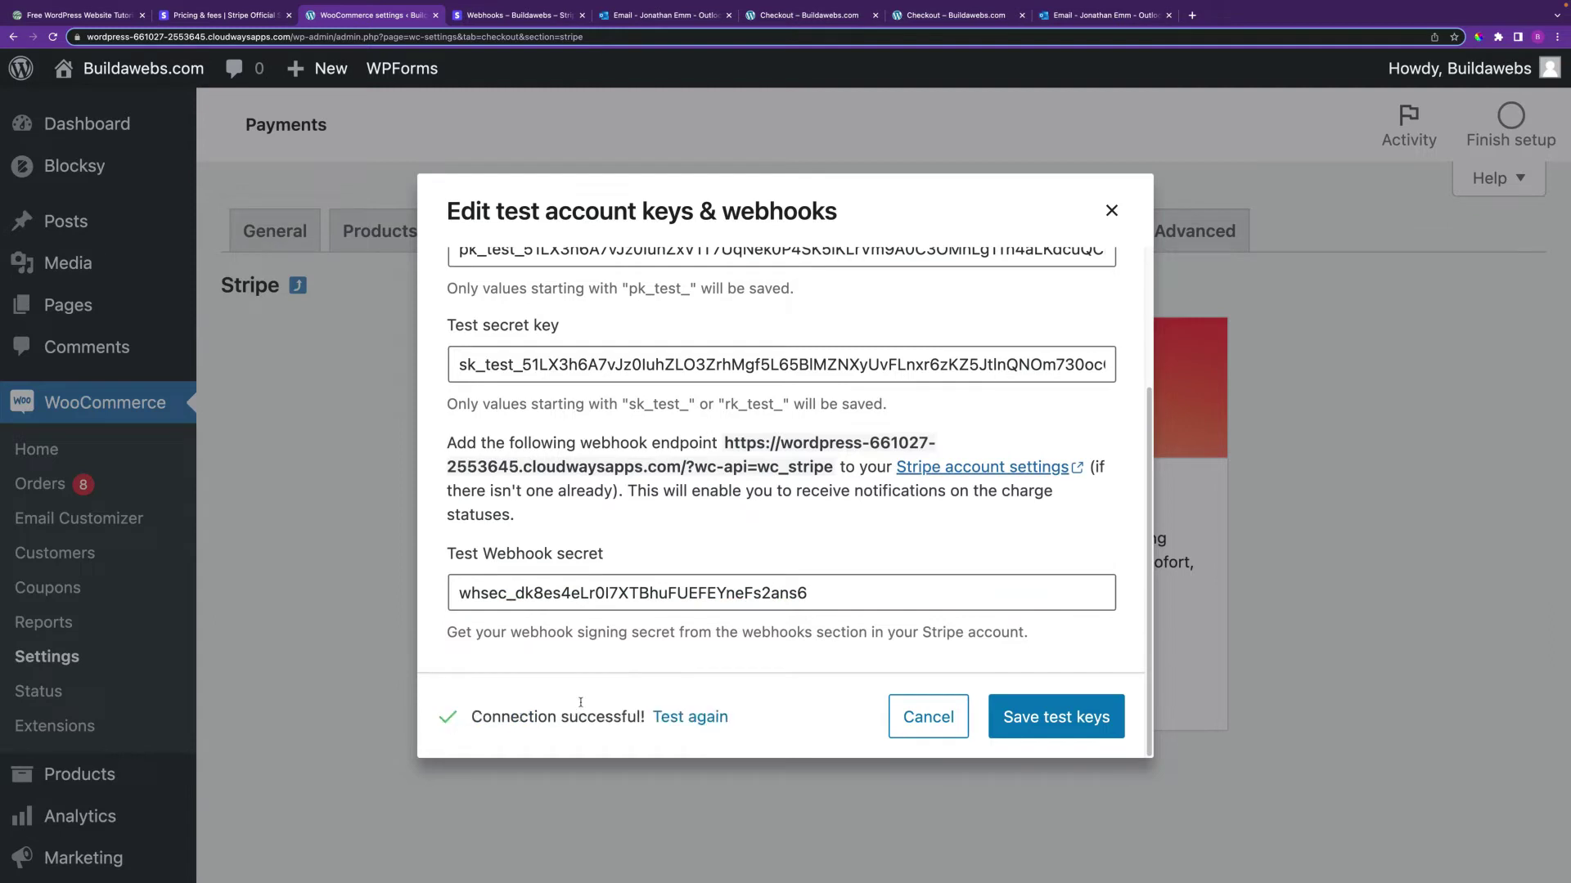
pyautogui.click(1049, 721)
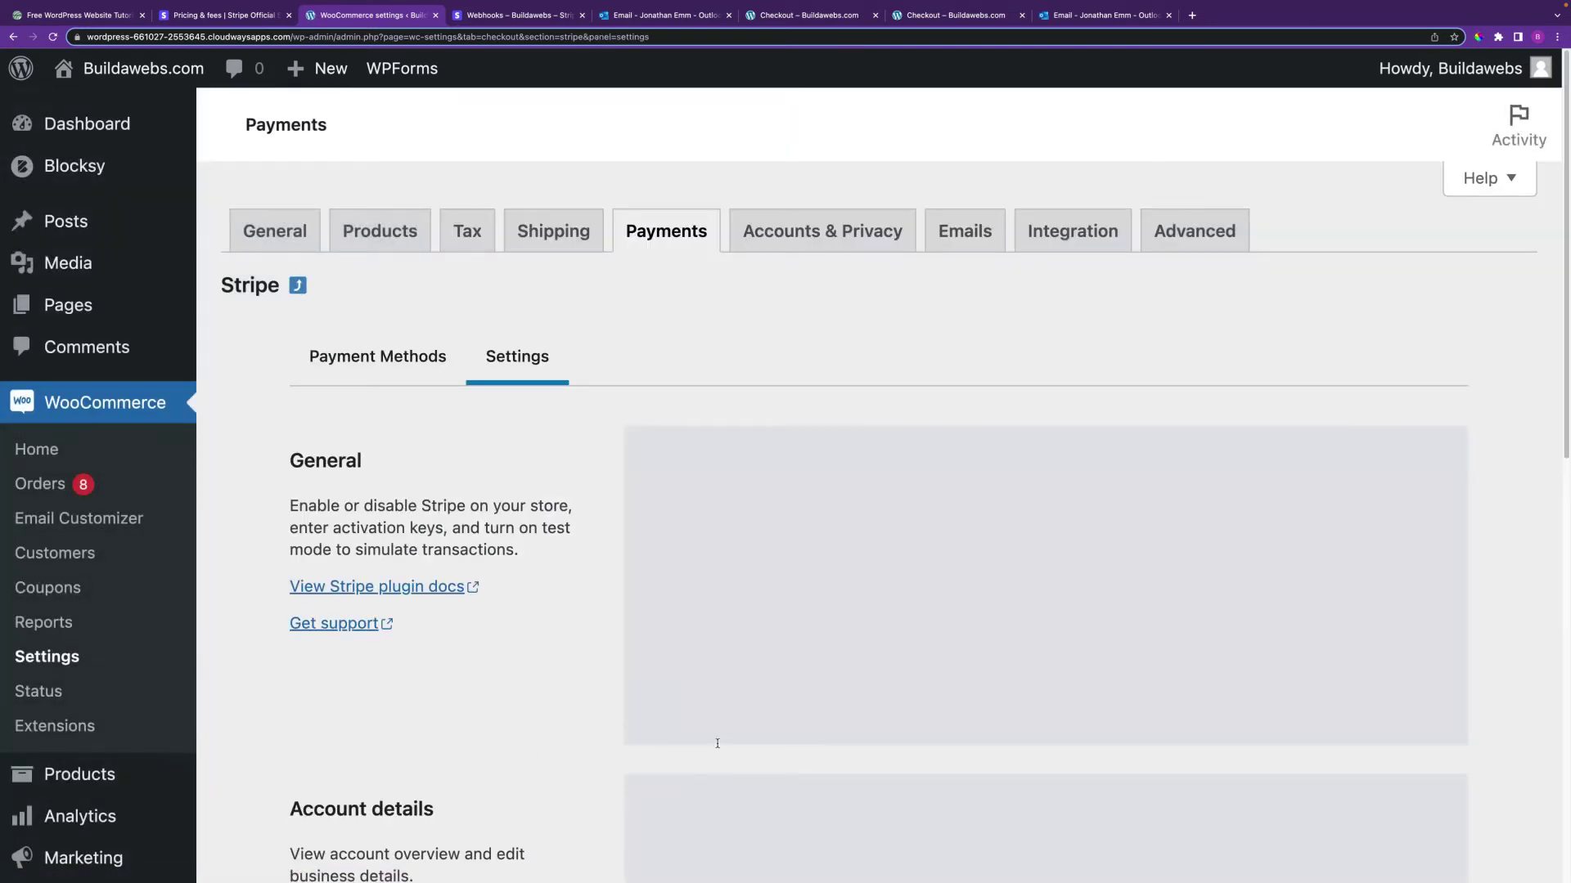
# Scroll to the Stripe Account details card showing Test Mode with payments, payouts and webhooks enabled
pyautogui.scroll(-3, 1390, 458)
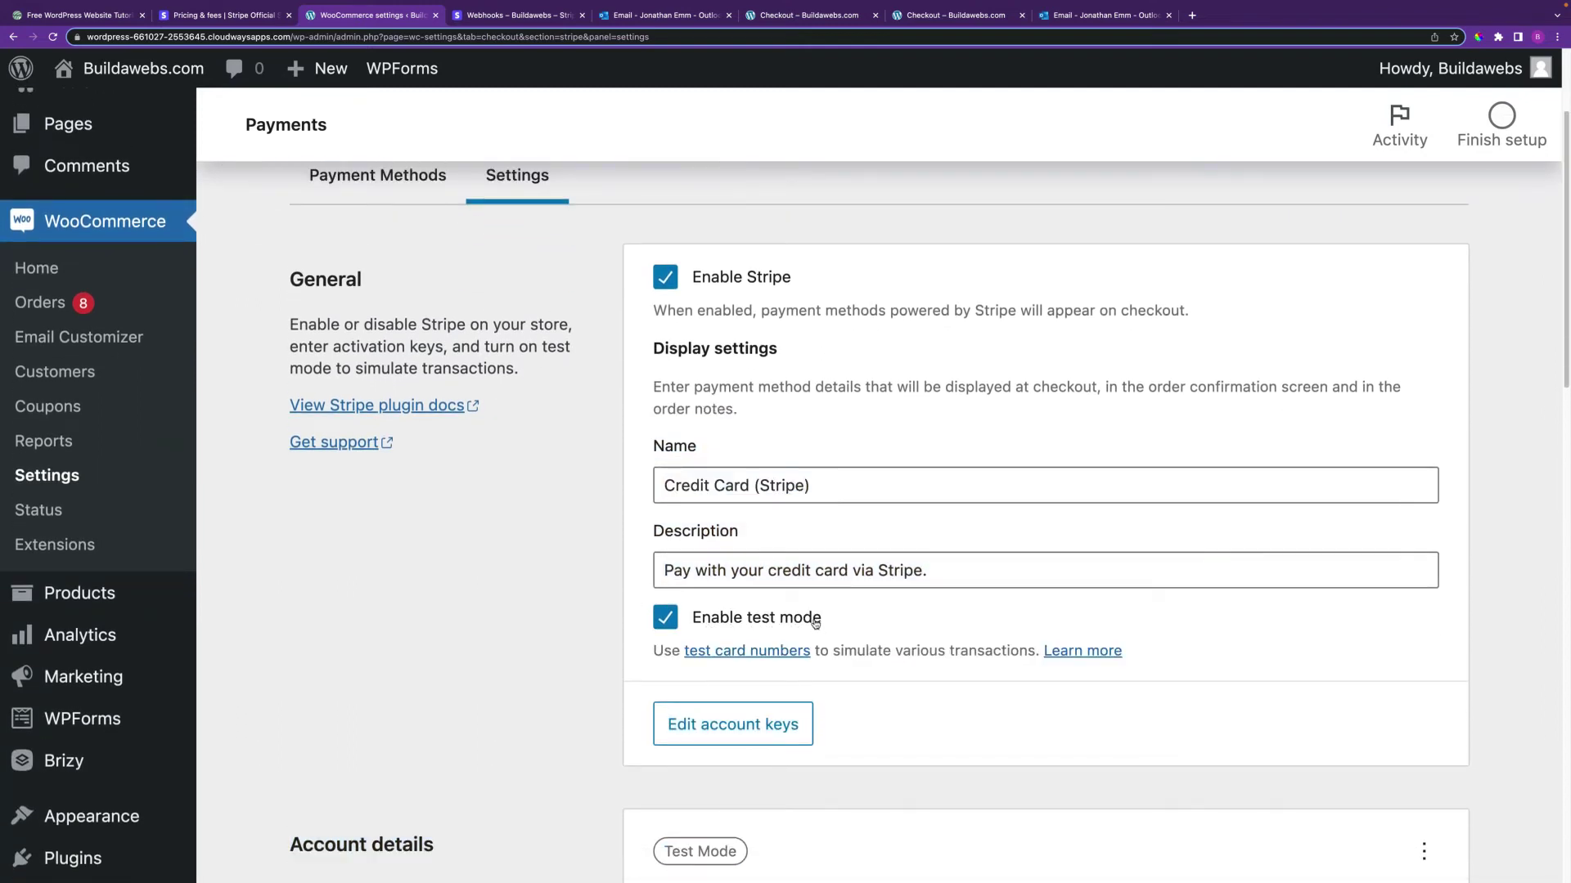
pyautogui.scroll(-2, 1554, 385)
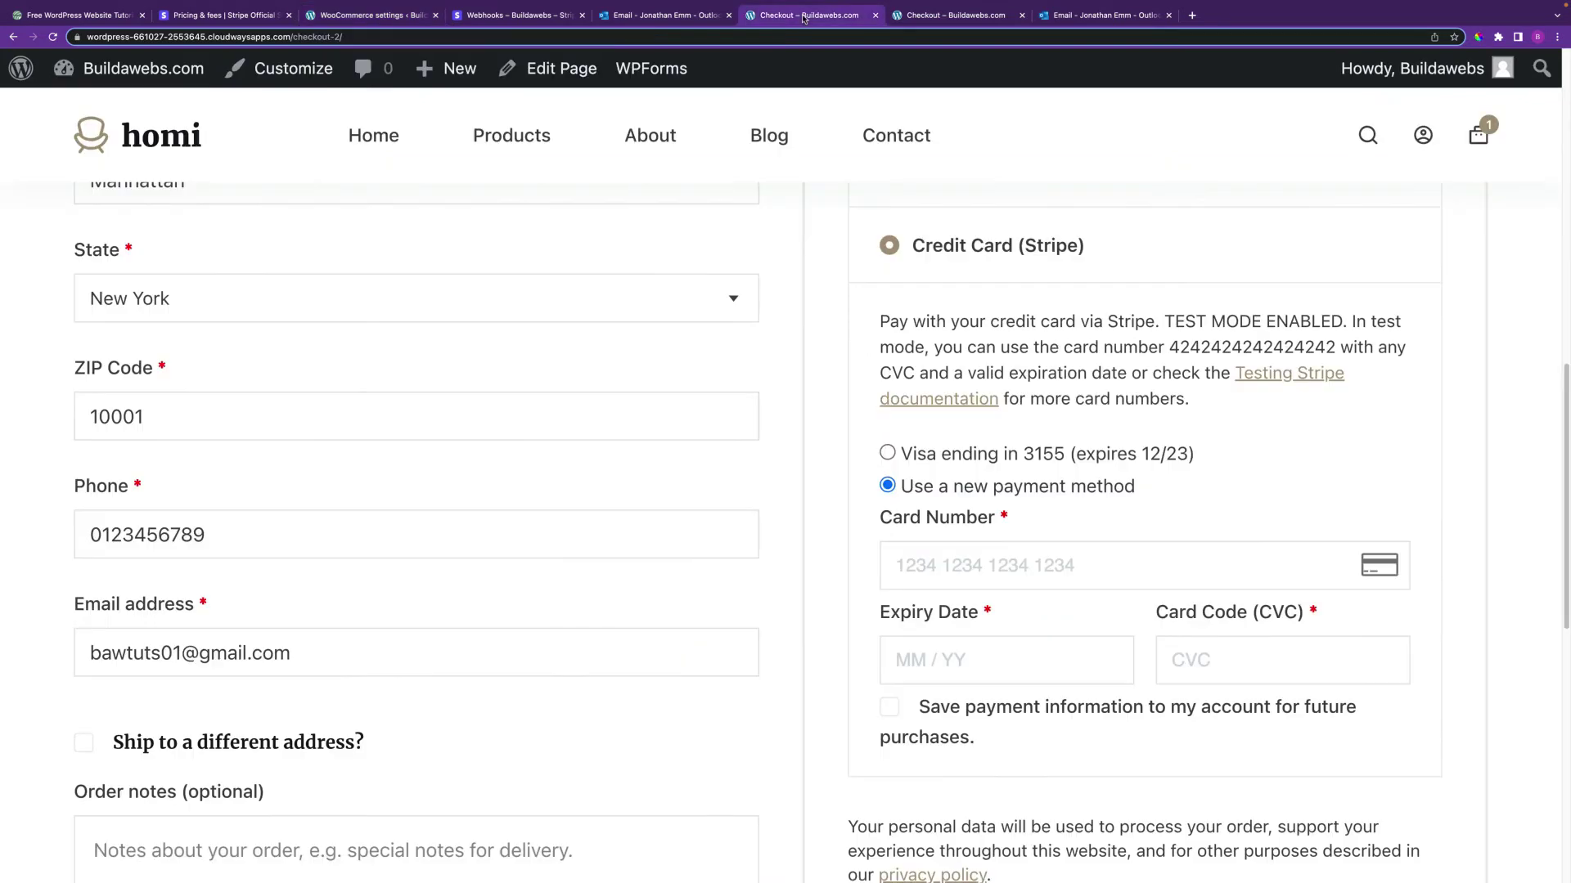
pyautogui.click(805, 18)
pyautogui.scroll(4, 990, 566)
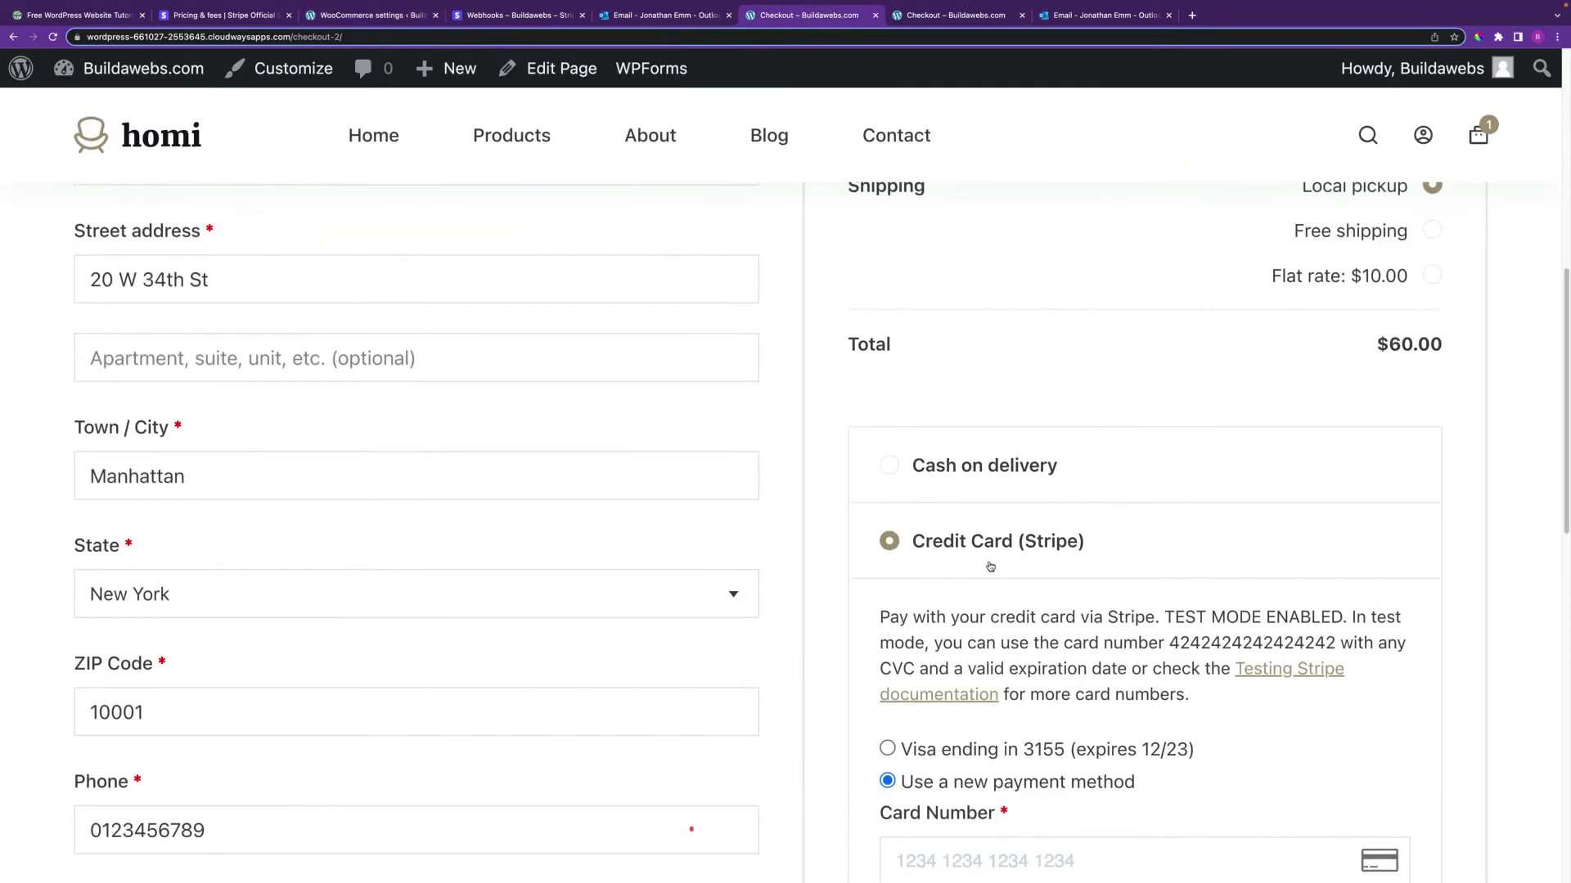
pyautogui.click(481, 18)
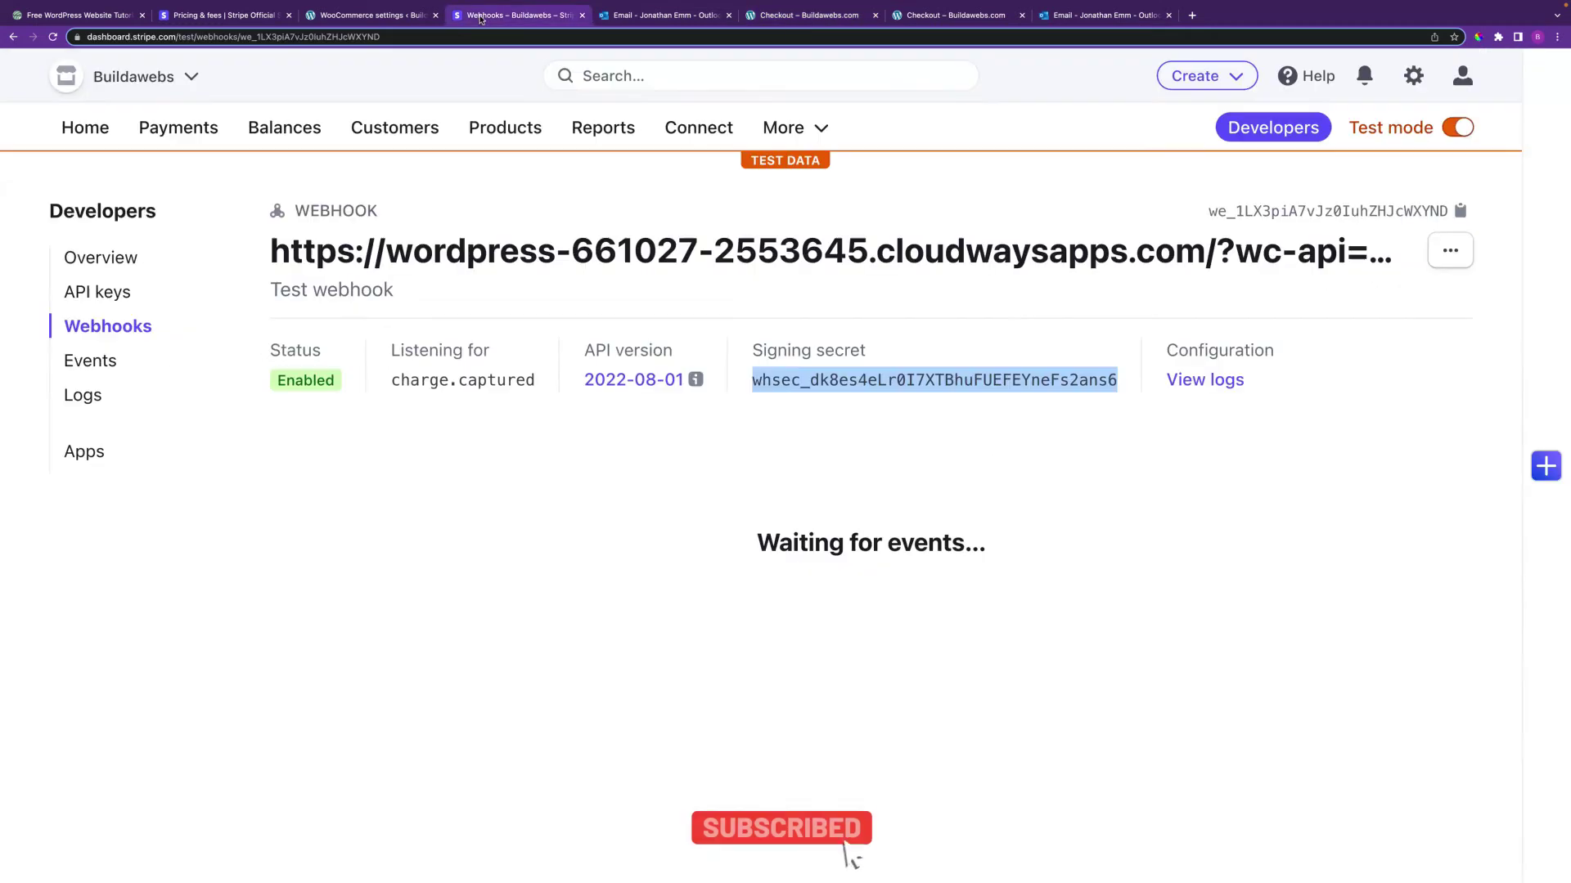
pyautogui.click(372, 15)
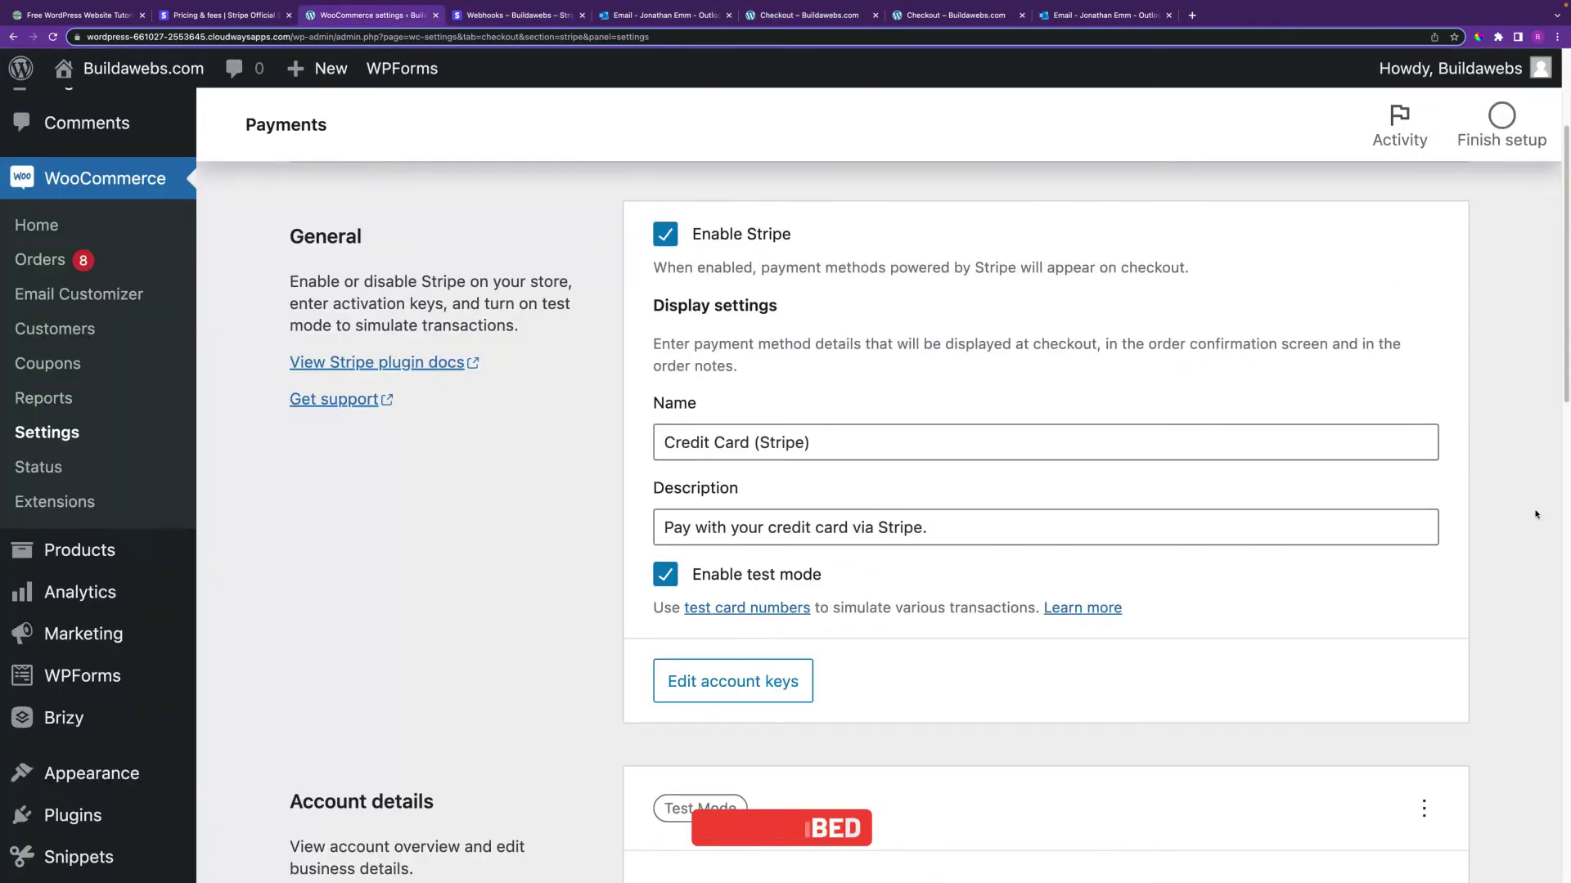
pyautogui.scroll(-1, 1566, 409)
pyautogui.scroll(-2, 1567, 409)
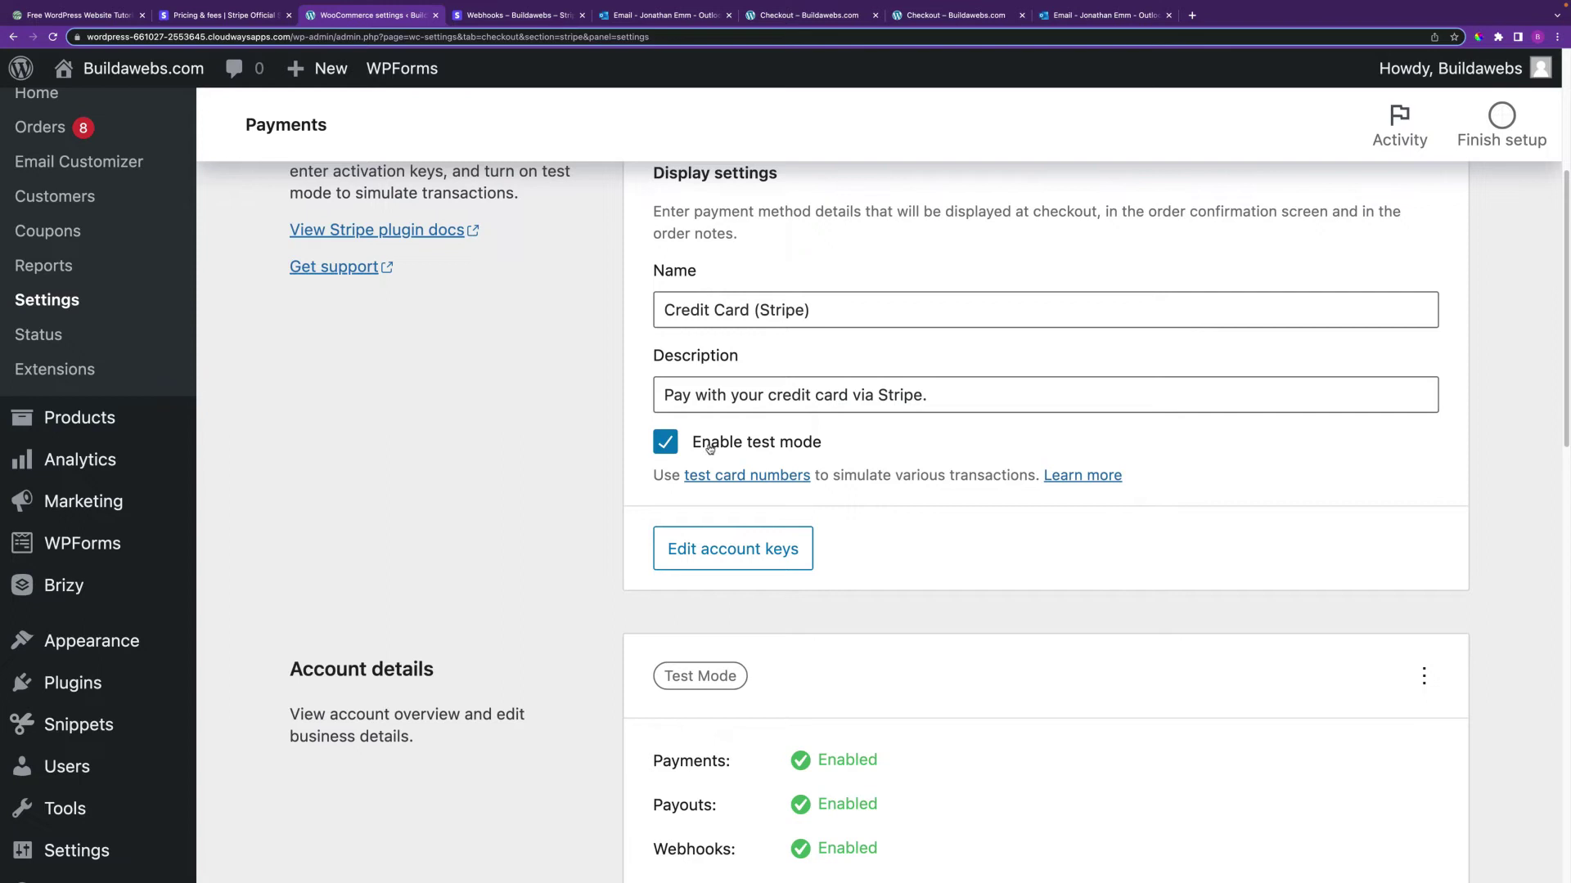
pyautogui.moveTo(1567, 401); pyautogui.dragTo(1557, 496)
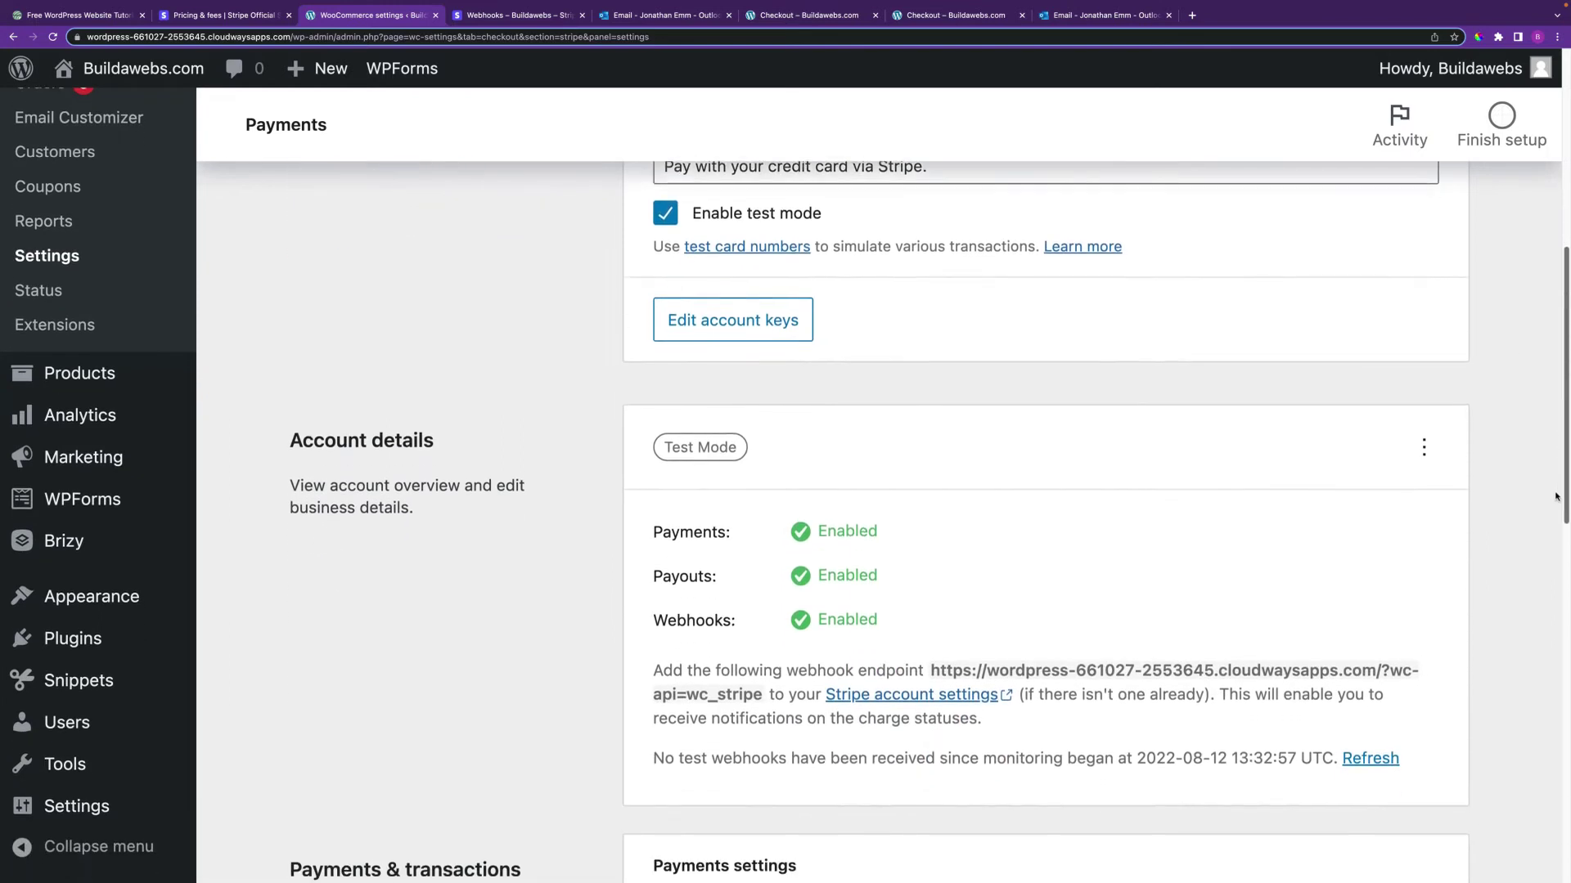
pyautogui.scroll(-1, 1552, 497)
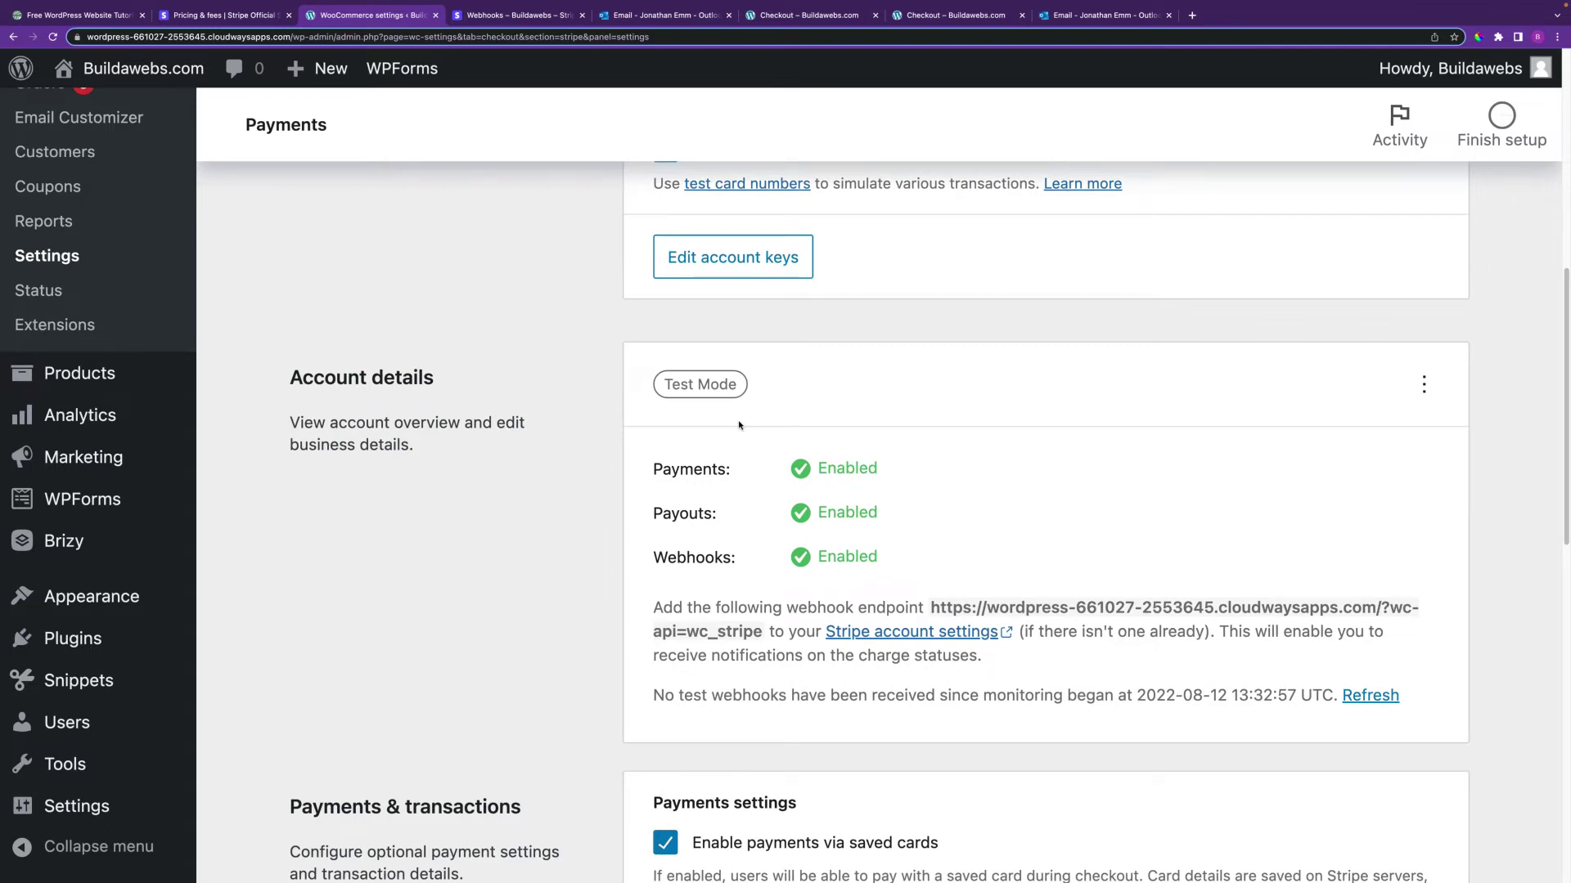
pyautogui.click(1424, 387)
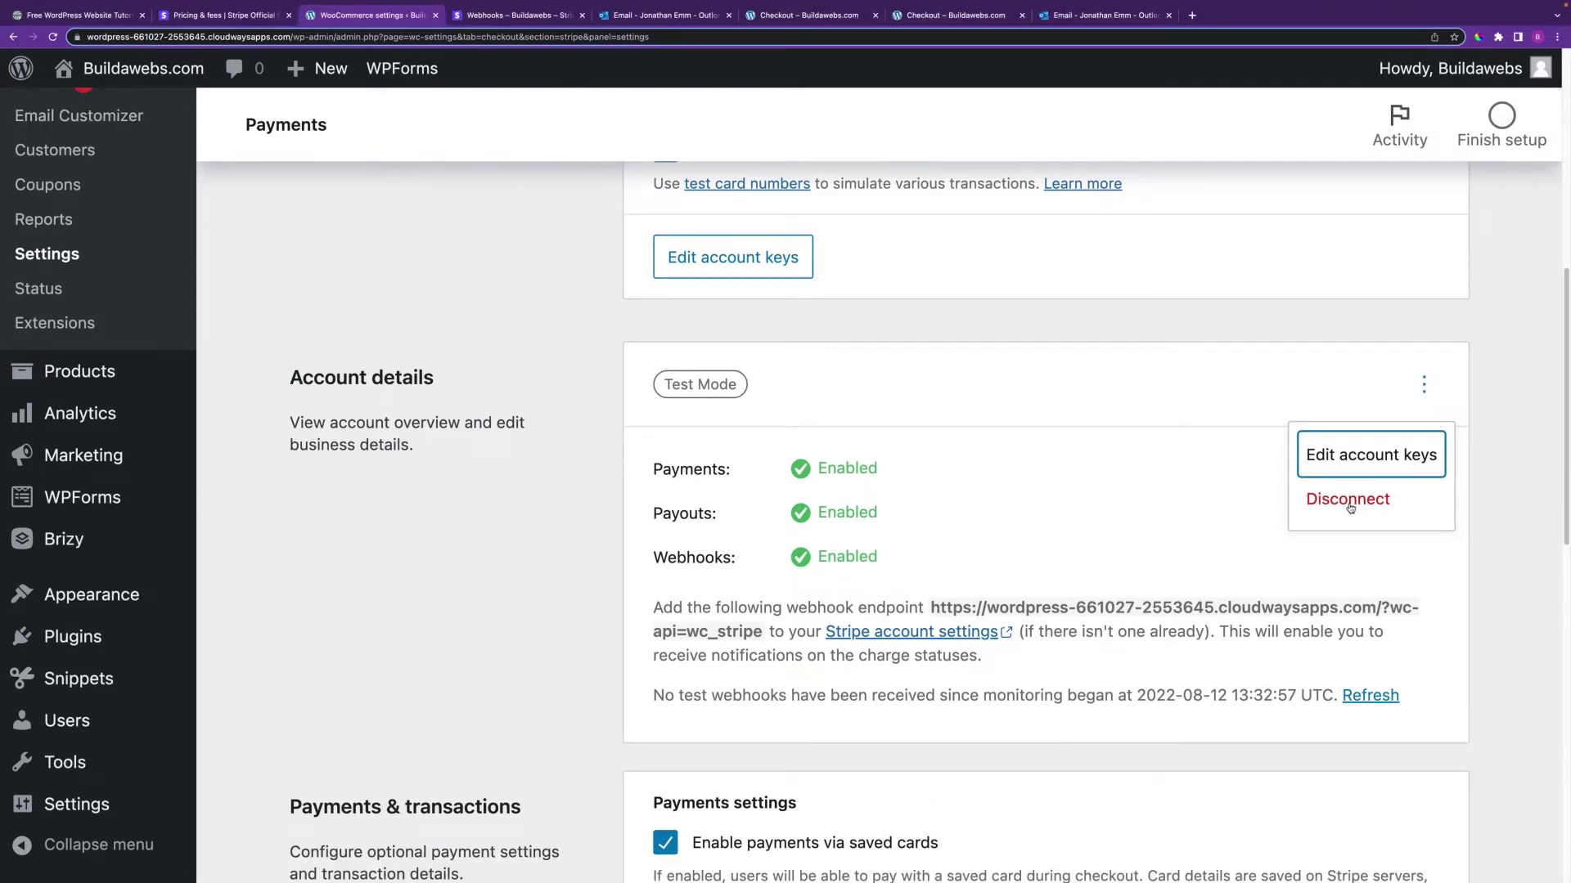
pyautogui.click(1469, 481)
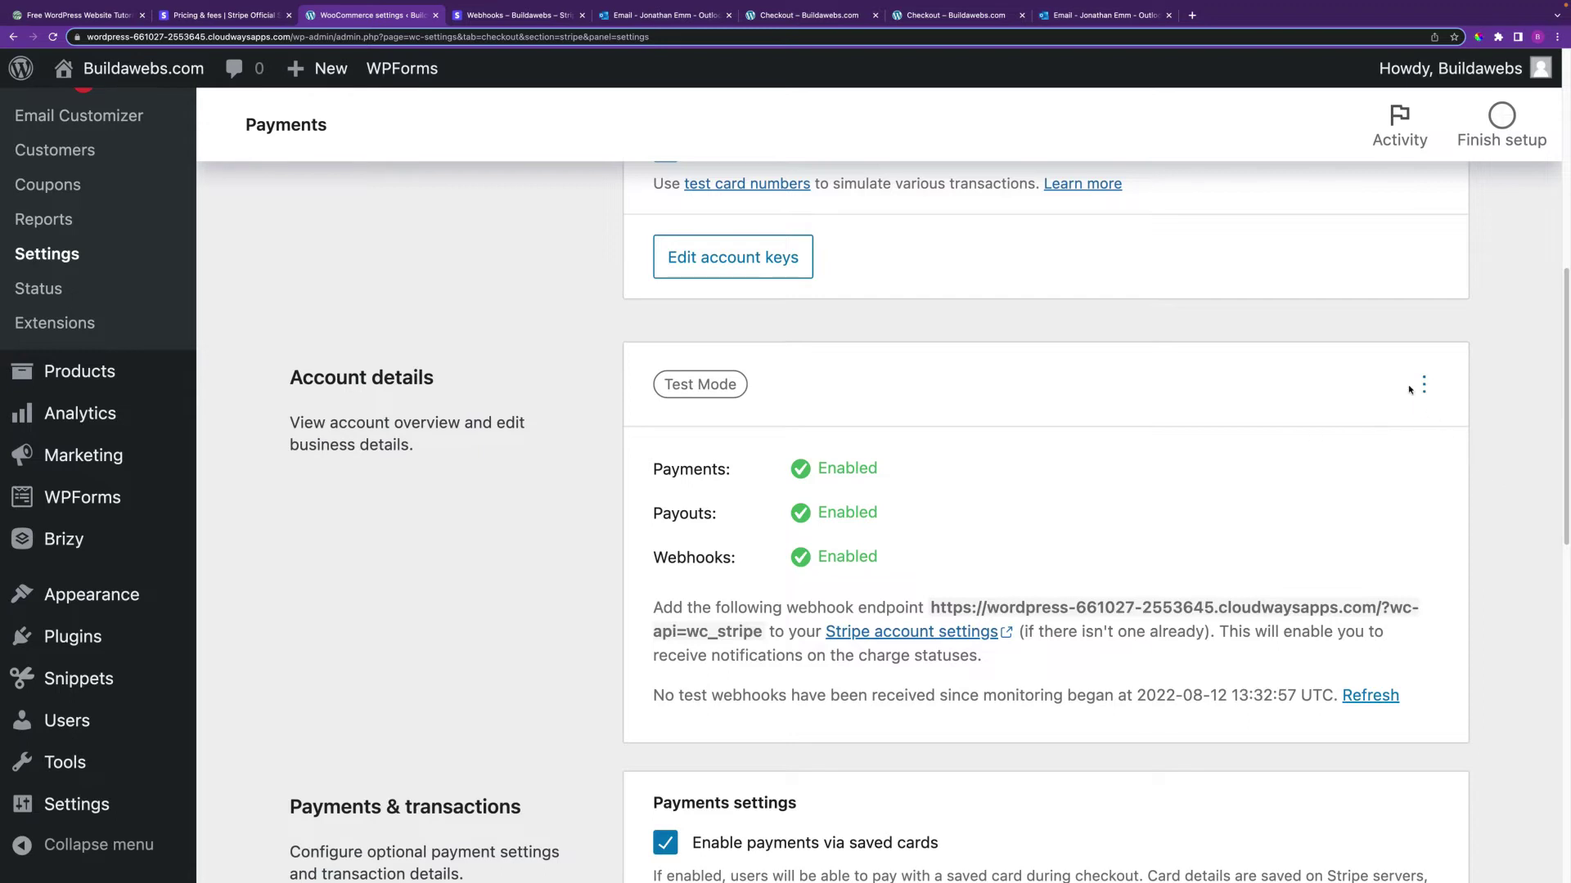
pyautogui.click(1424, 384)
pyautogui.click(1509, 485)
pyautogui.moveTo(1567, 402); pyautogui.dragTo(1546, 519)
pyautogui.scroll(-5, 1546, 519)
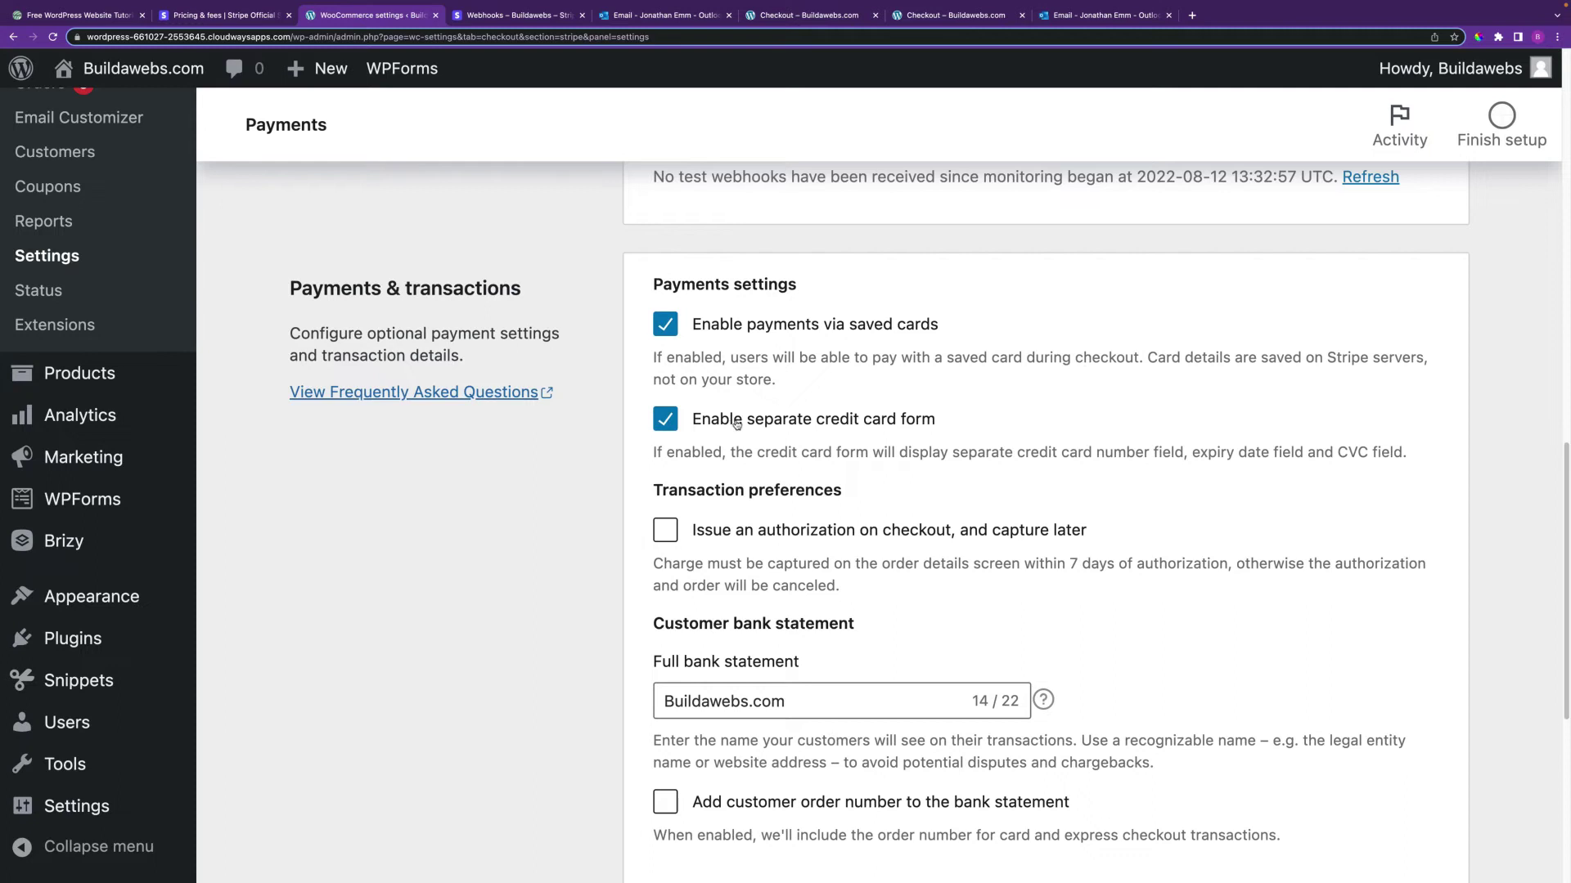
pyautogui.doubleClick(871, 431)
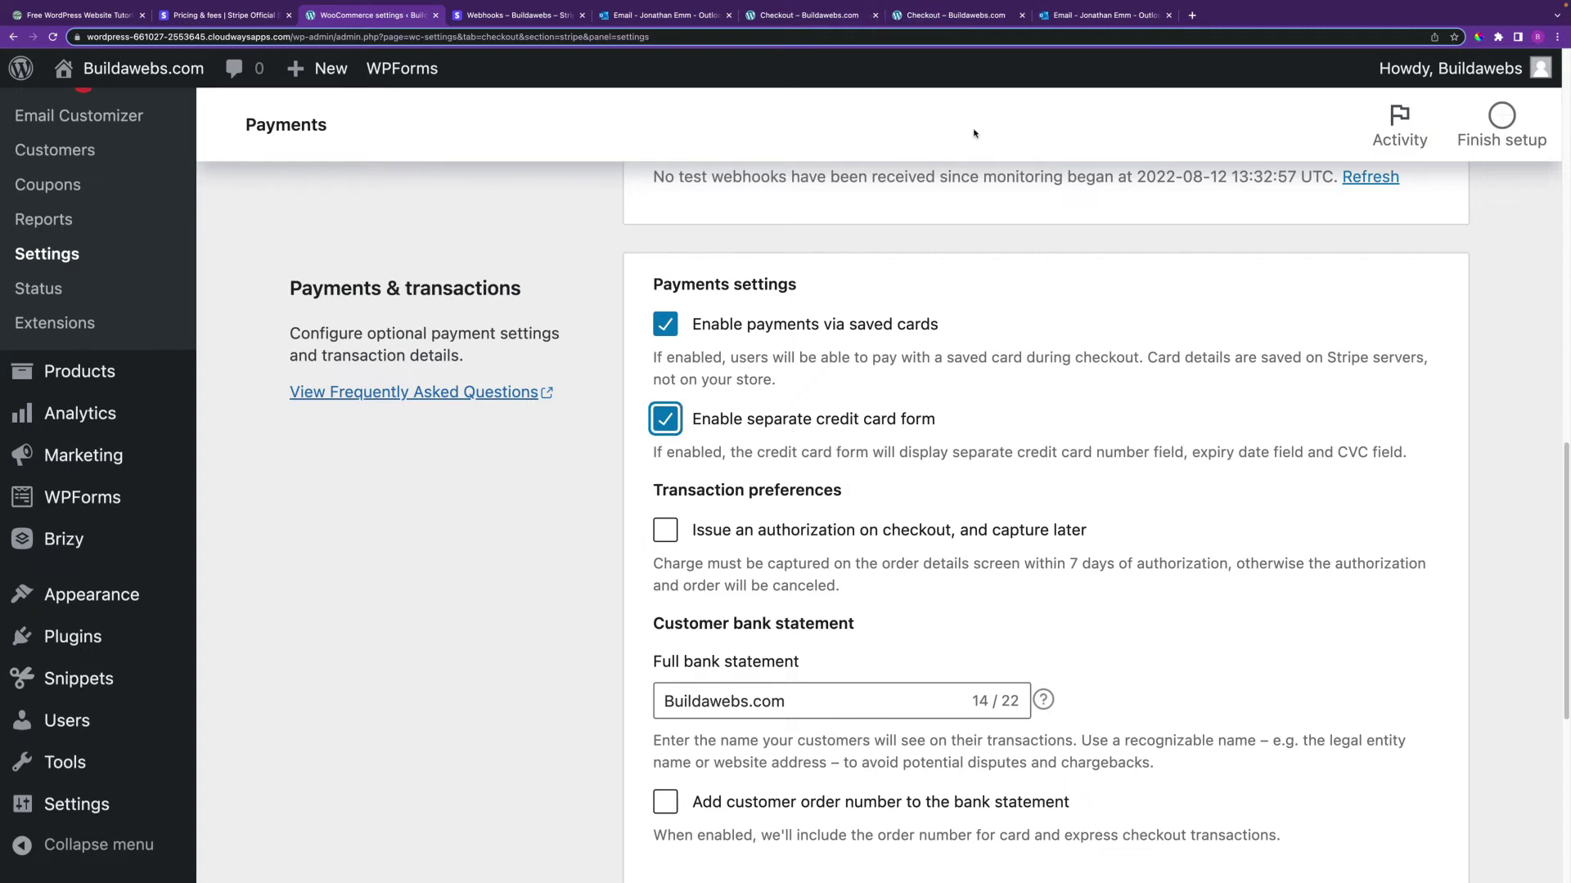
pyautogui.click(809, 15)
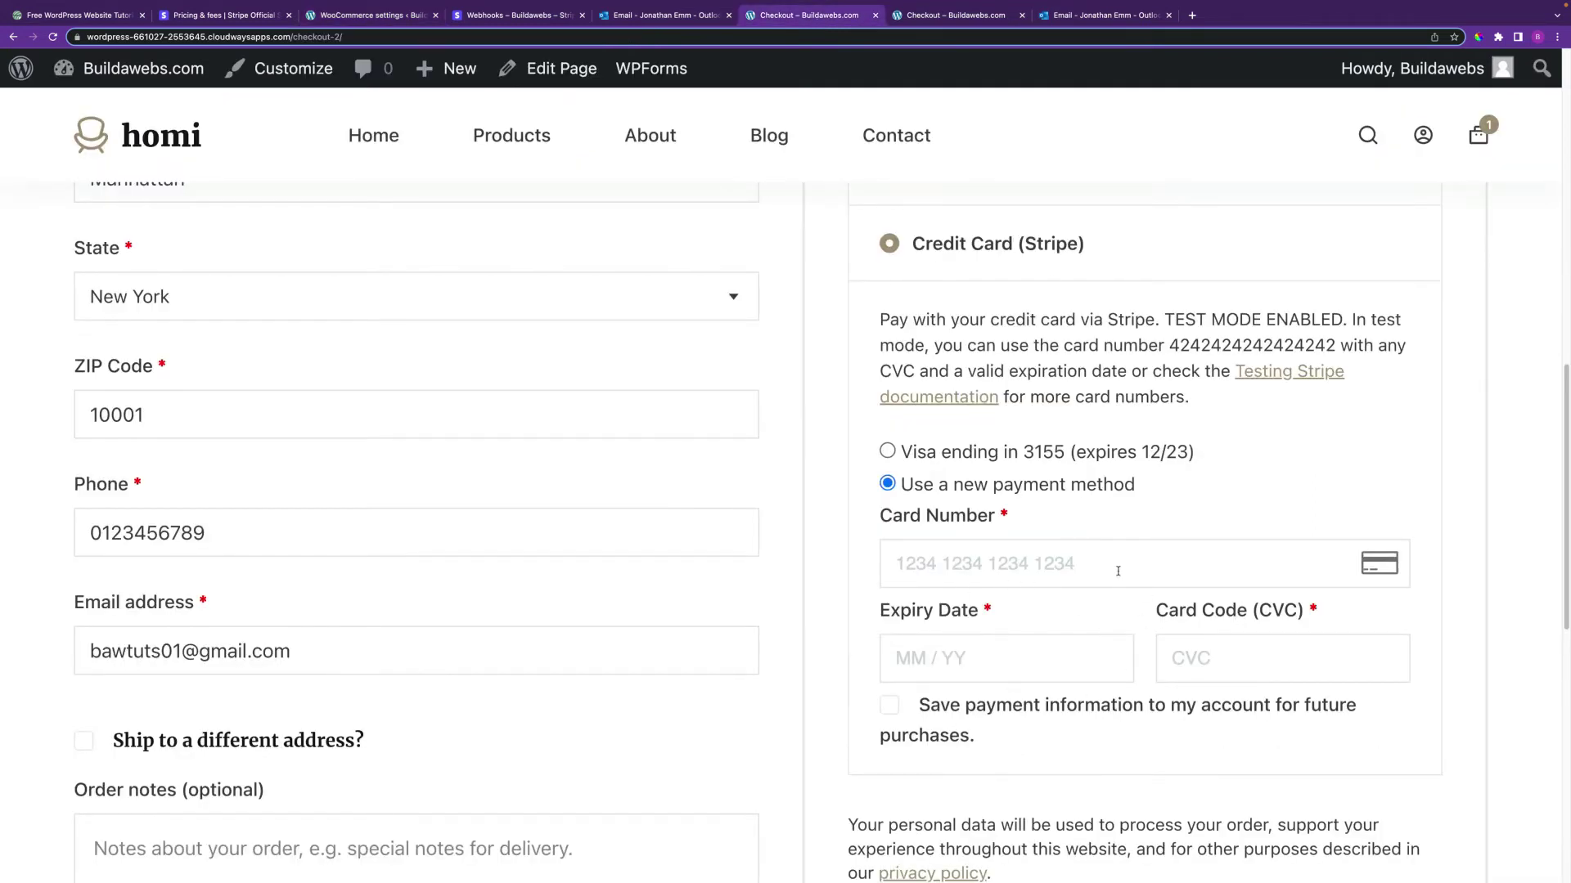
pyautogui.click(941, 18)
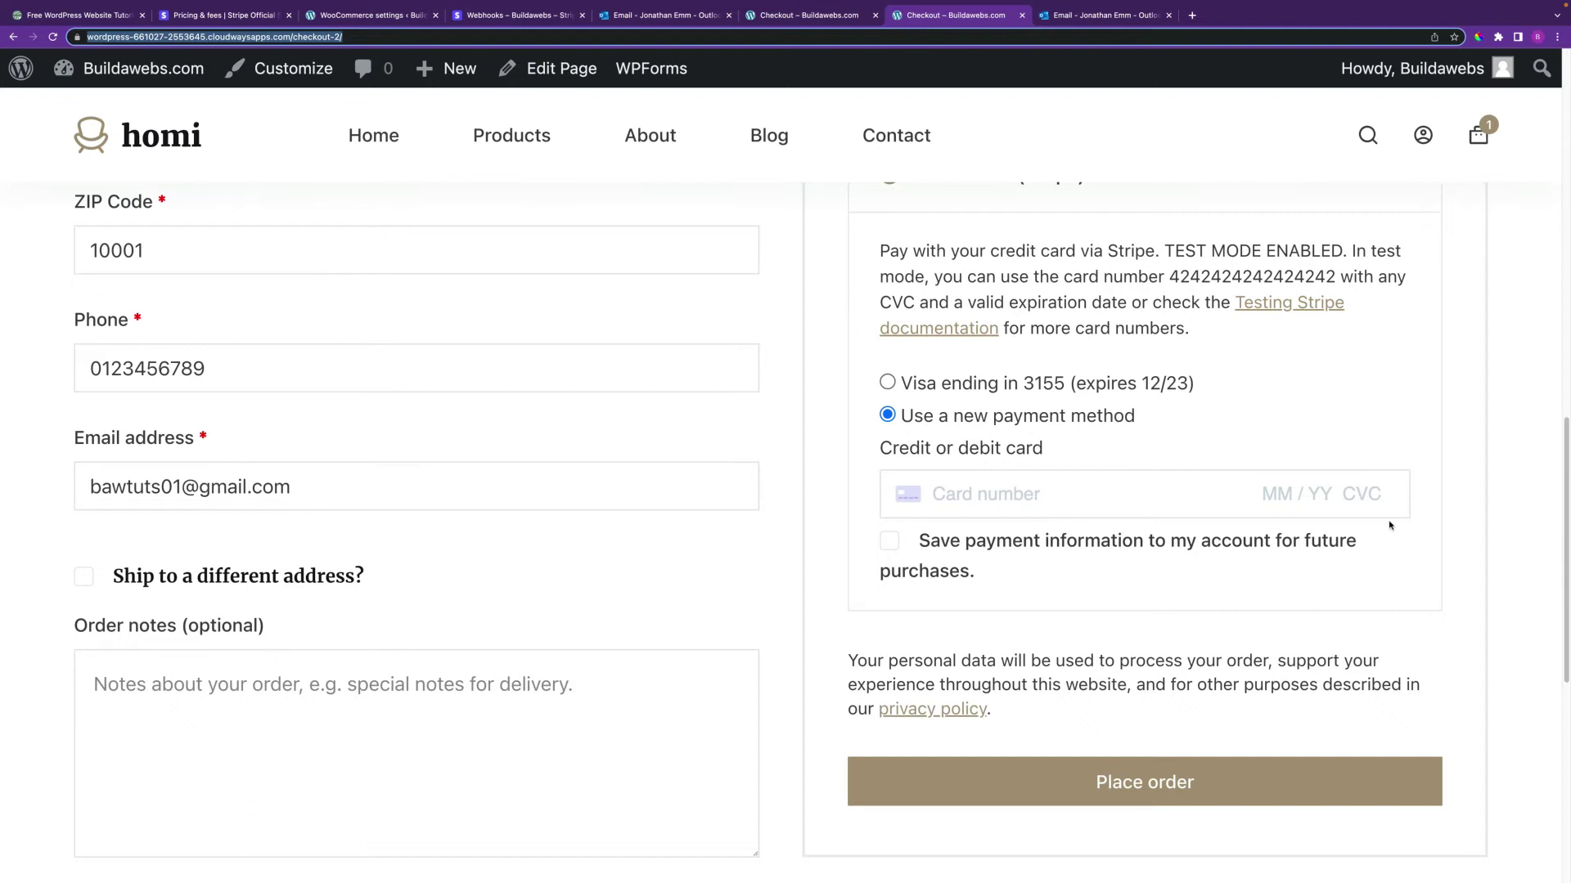
pyautogui.click(388, 15)
pyautogui.moveTo(1567, 483); pyautogui.dragTo(1546, 579)
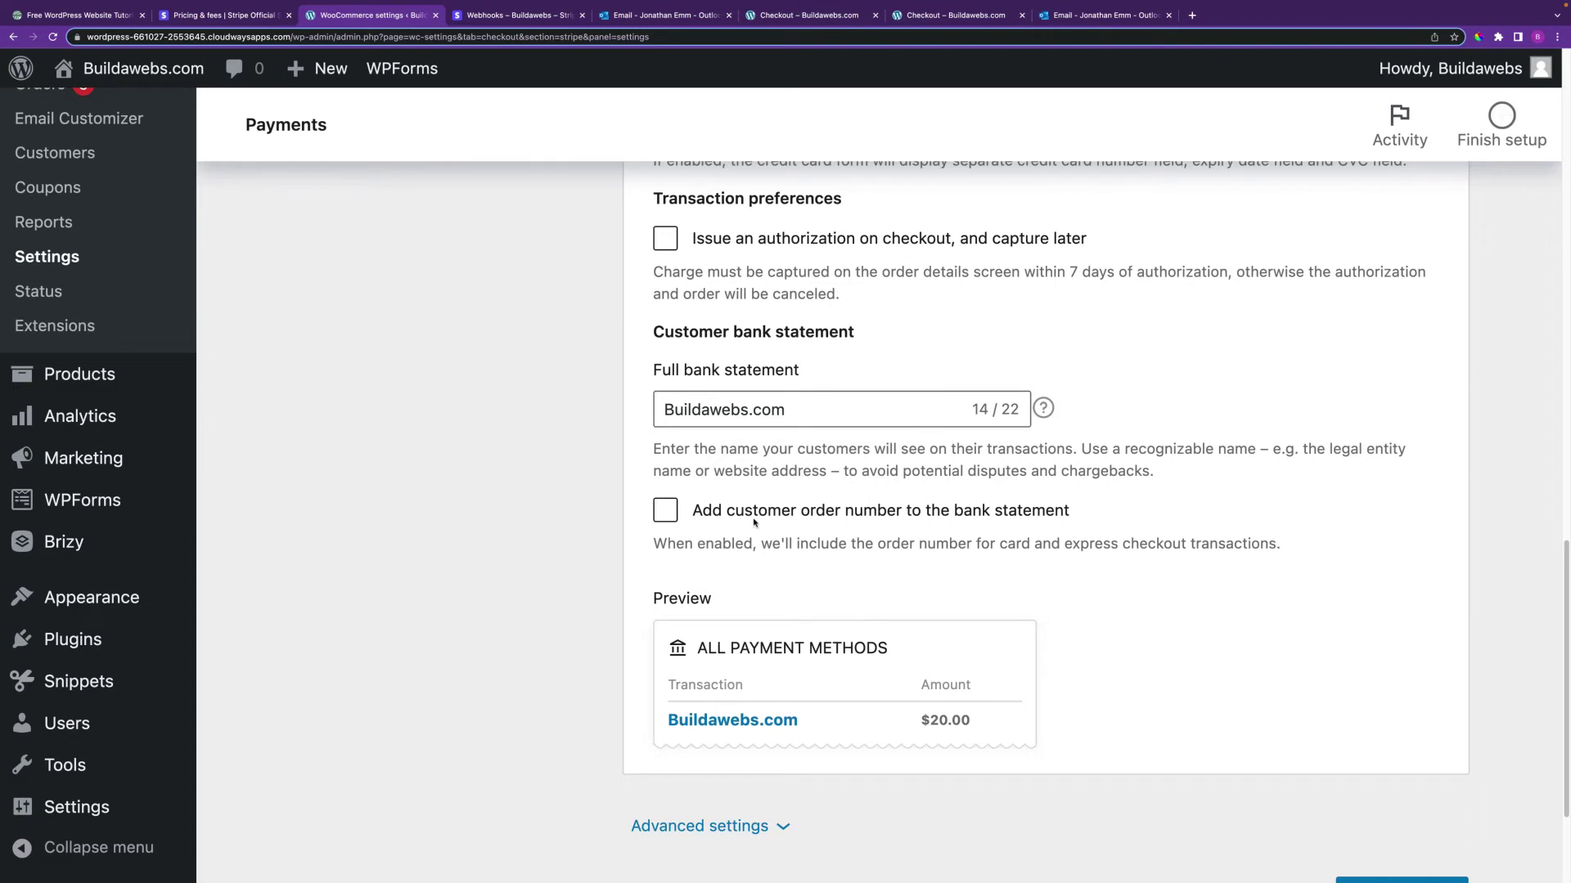
# Add order numbers to bank statements, correct the shortened statement to 'Buildawebs', and save
pyautogui.click(666, 514)
pyautogui.click(798, 622)
pyautogui.press('BackSpace')
pyautogui.write('s')
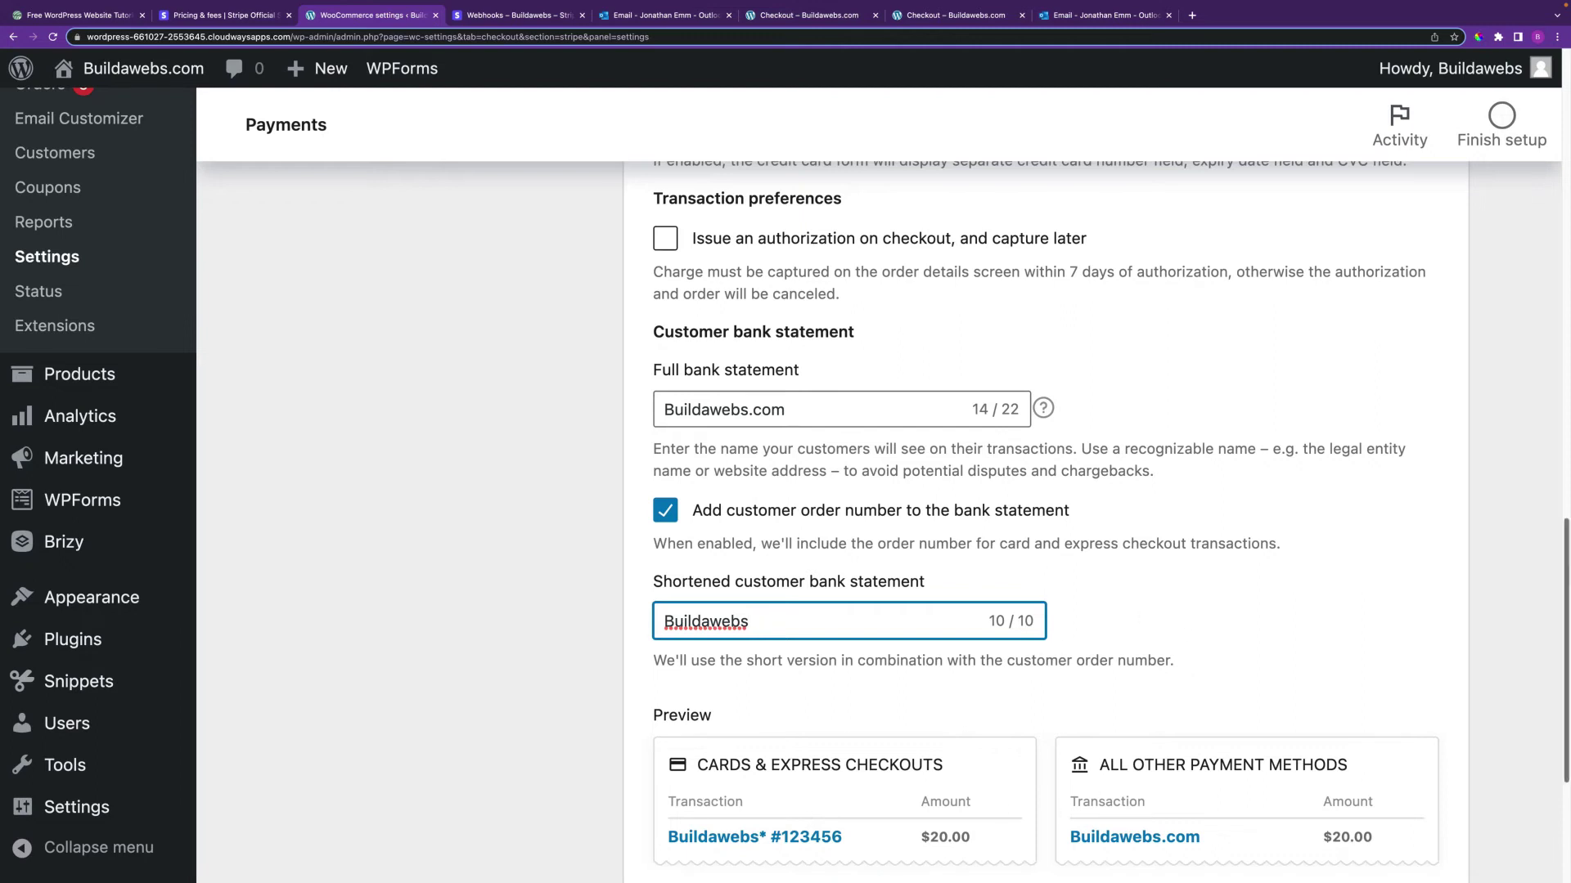
pyautogui.scroll(-4, 1548, 671)
pyautogui.scroll(3, 1548, 671)
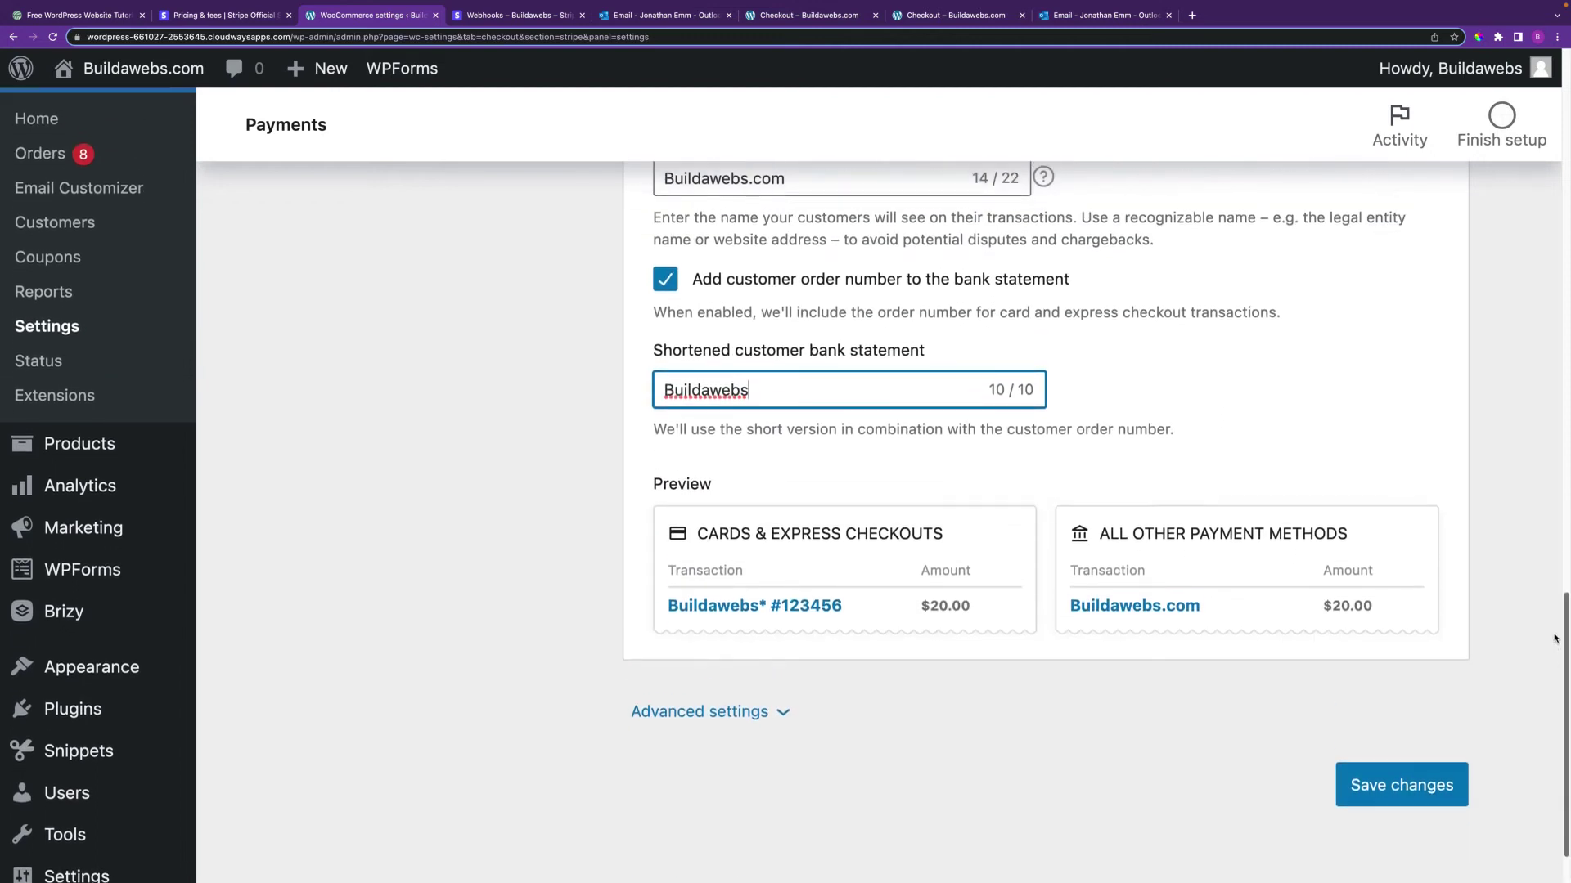
pyautogui.scroll(-3, 1545, 656)
pyautogui.click(1421, 711)
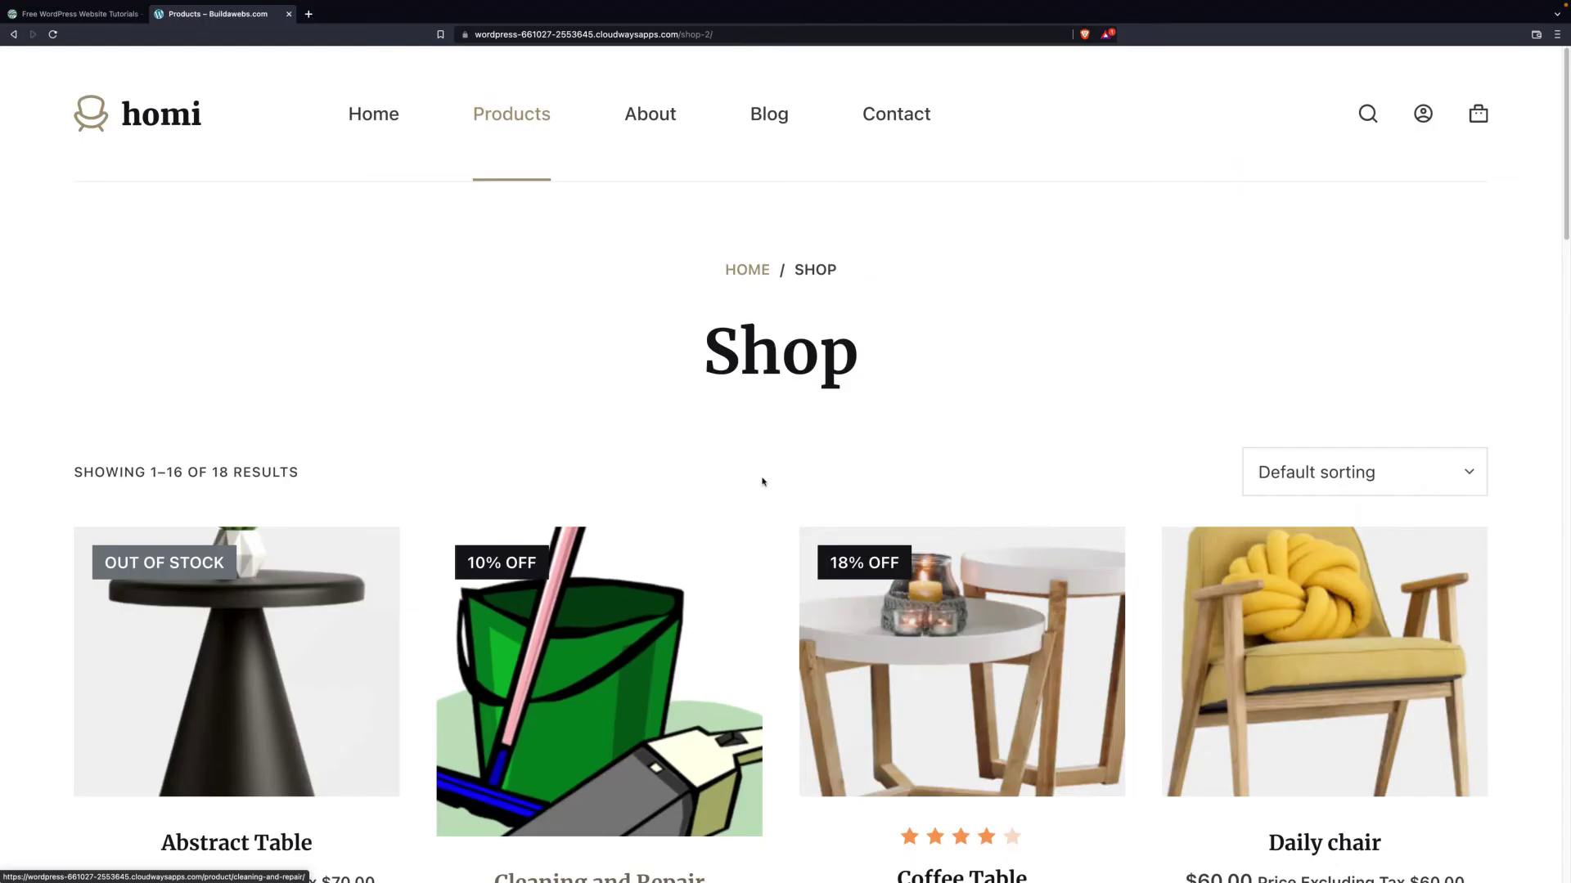
# Add the Daily chair to the cart and proceed to checkout
pyautogui.click(1344, 661)
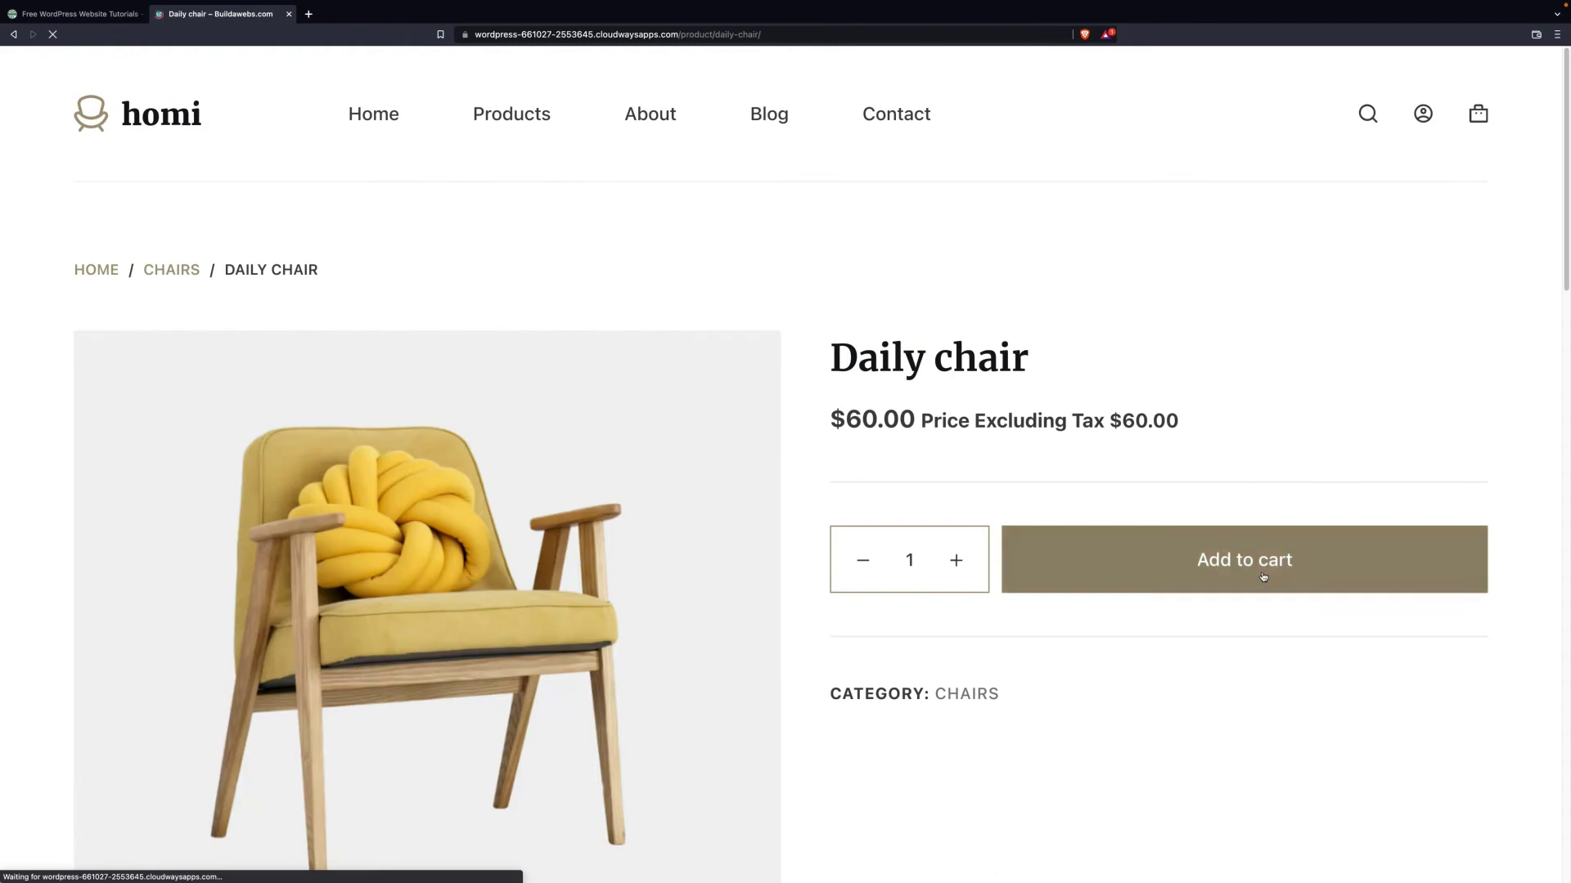
pyautogui.click(1261, 571)
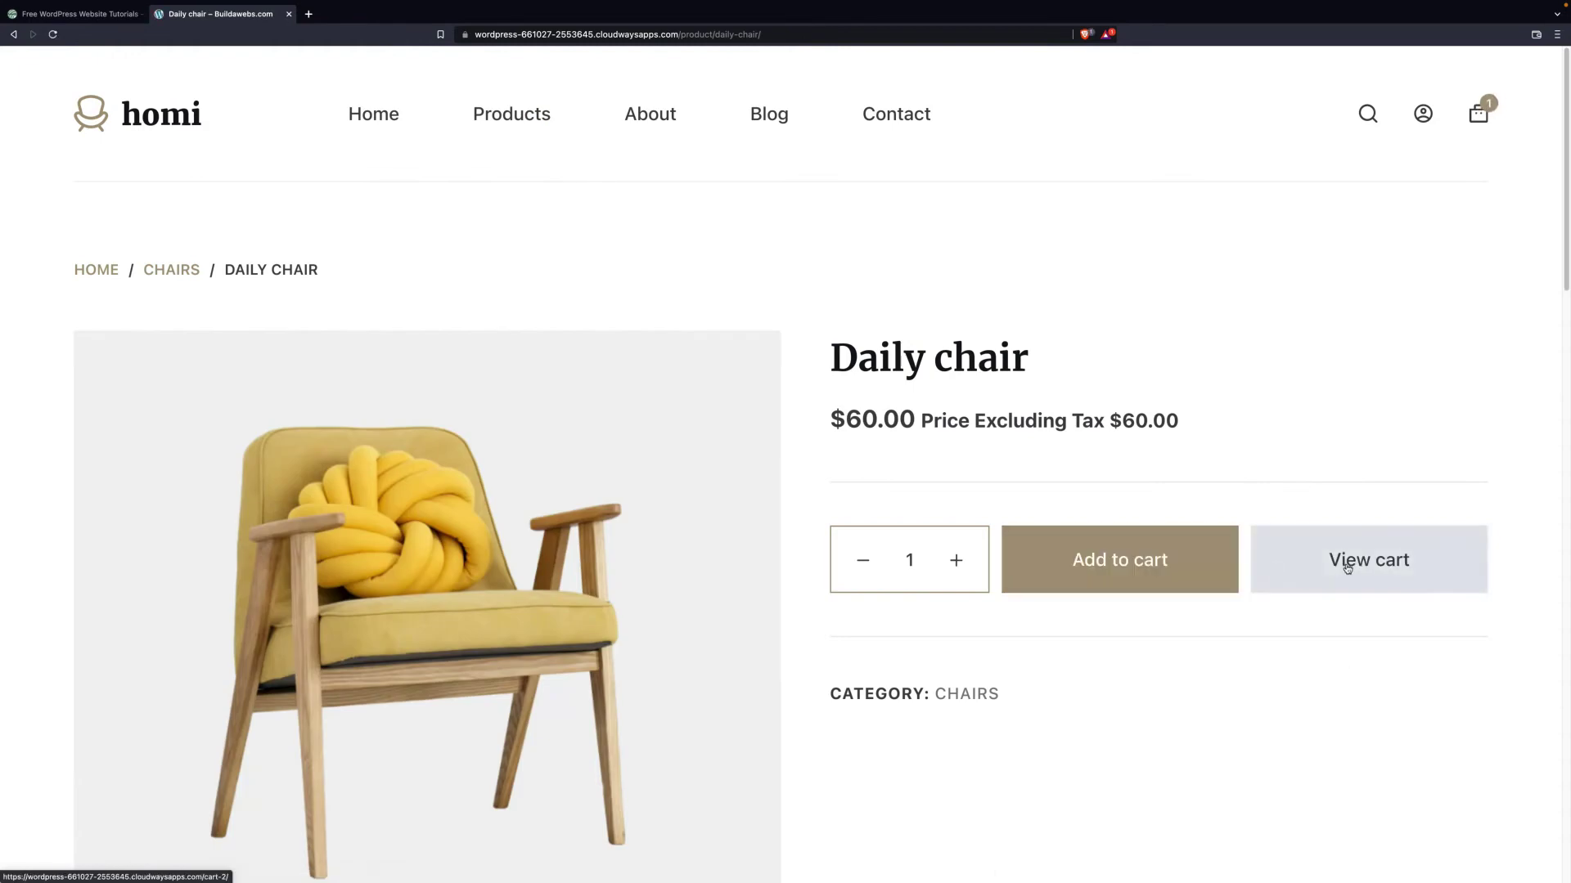
pyautogui.click(1346, 568)
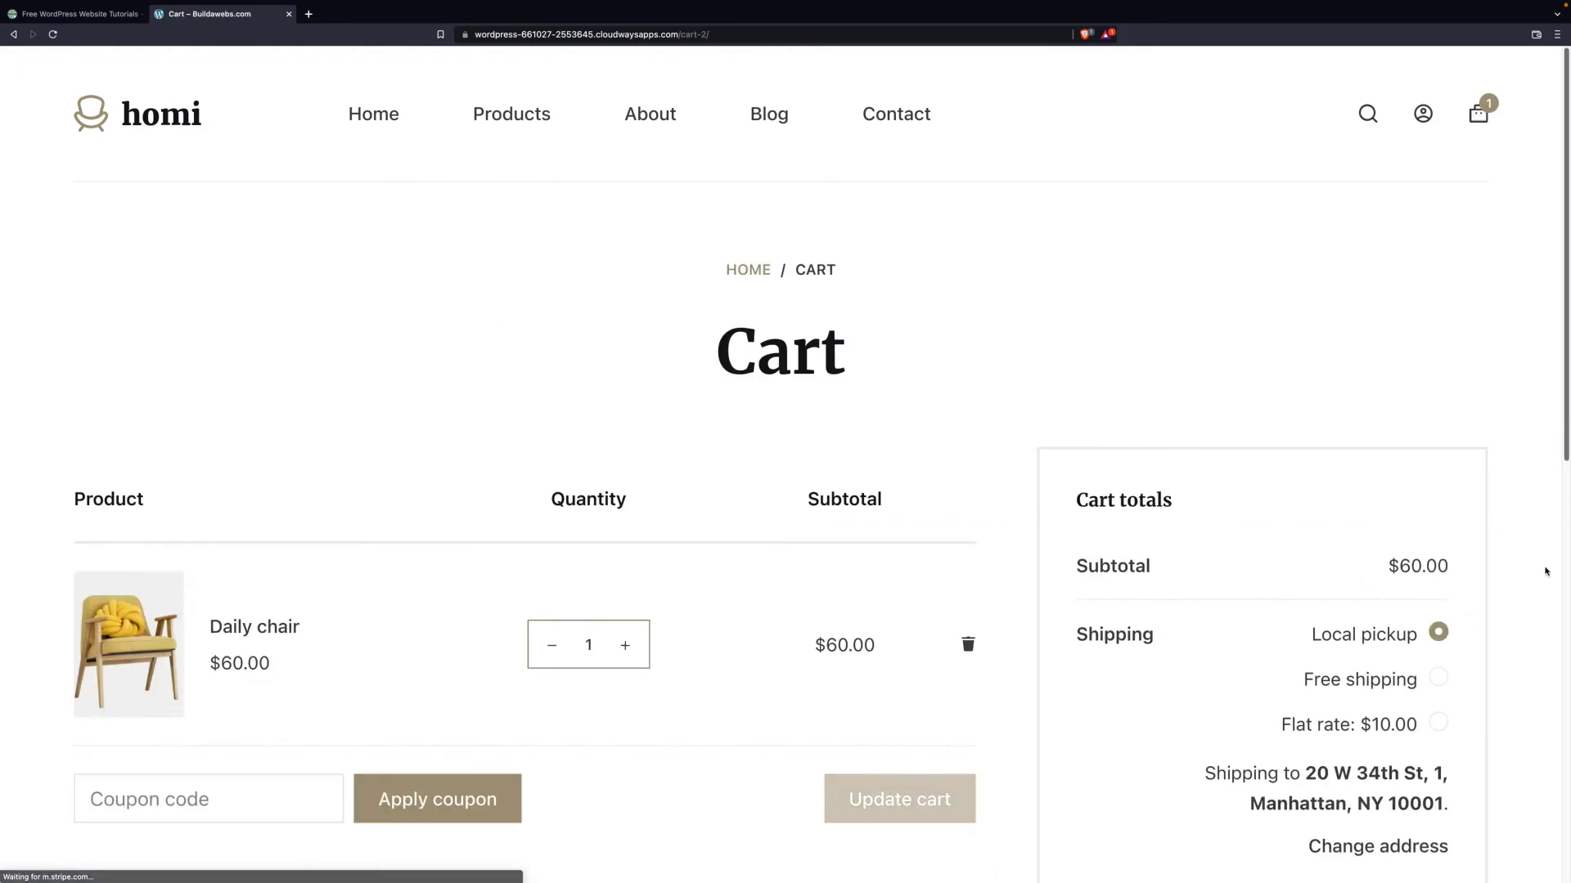
pyautogui.scroll(-4, 1533, 686)
pyautogui.scroll(-2, 1533, 686)
pyautogui.click(1280, 506)
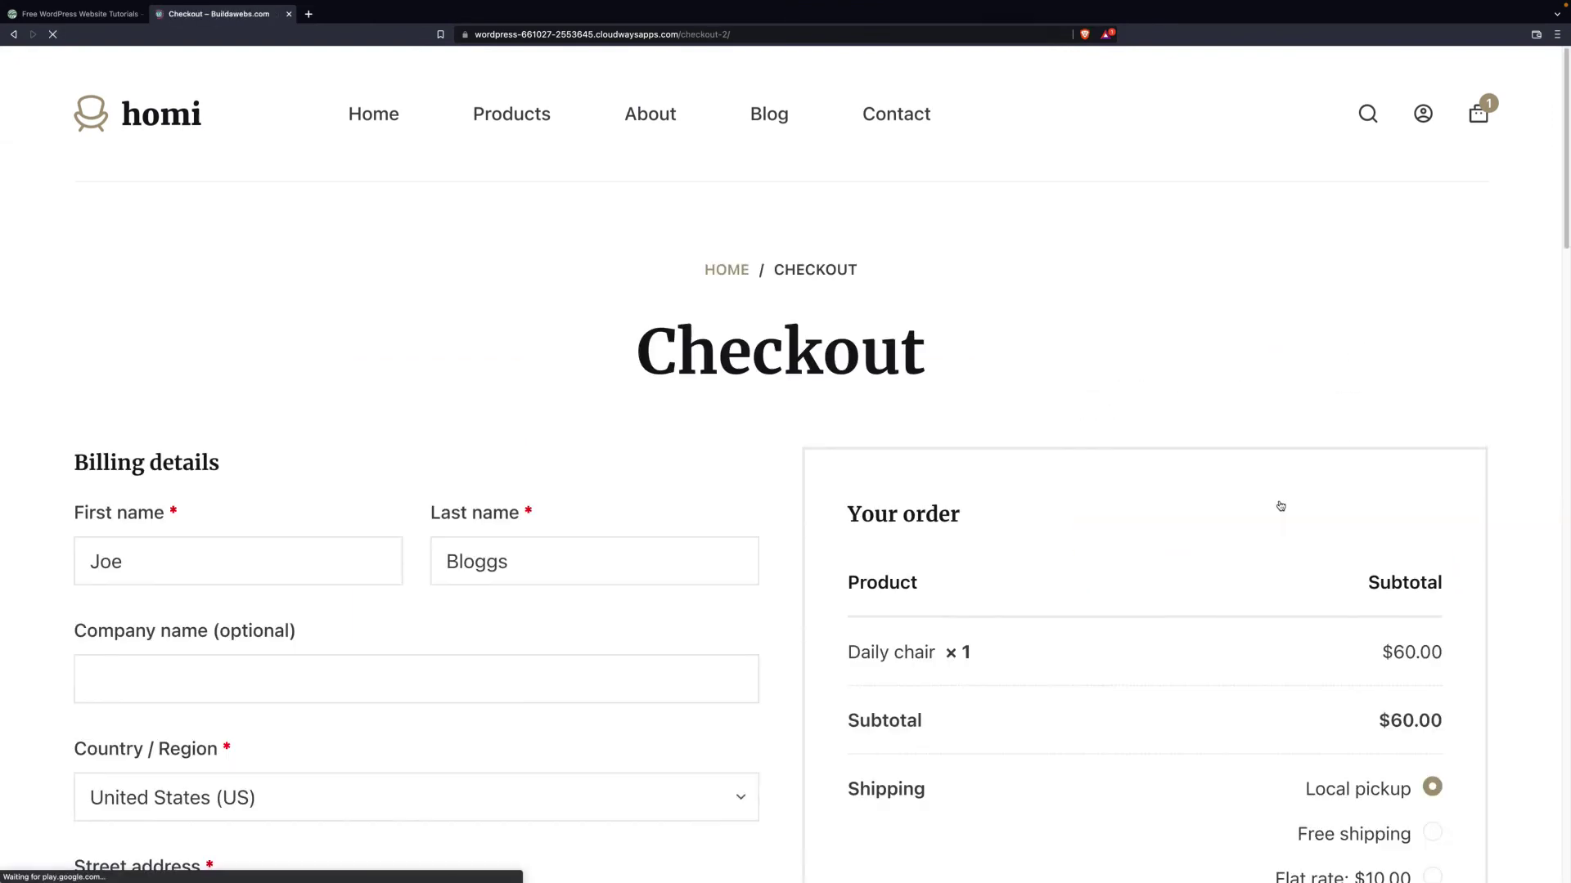
# Pay with test card 4242…, expiry 12/23 and code 123, and place the $60.00 order
pyautogui.scroll(-5, 1547, 532)
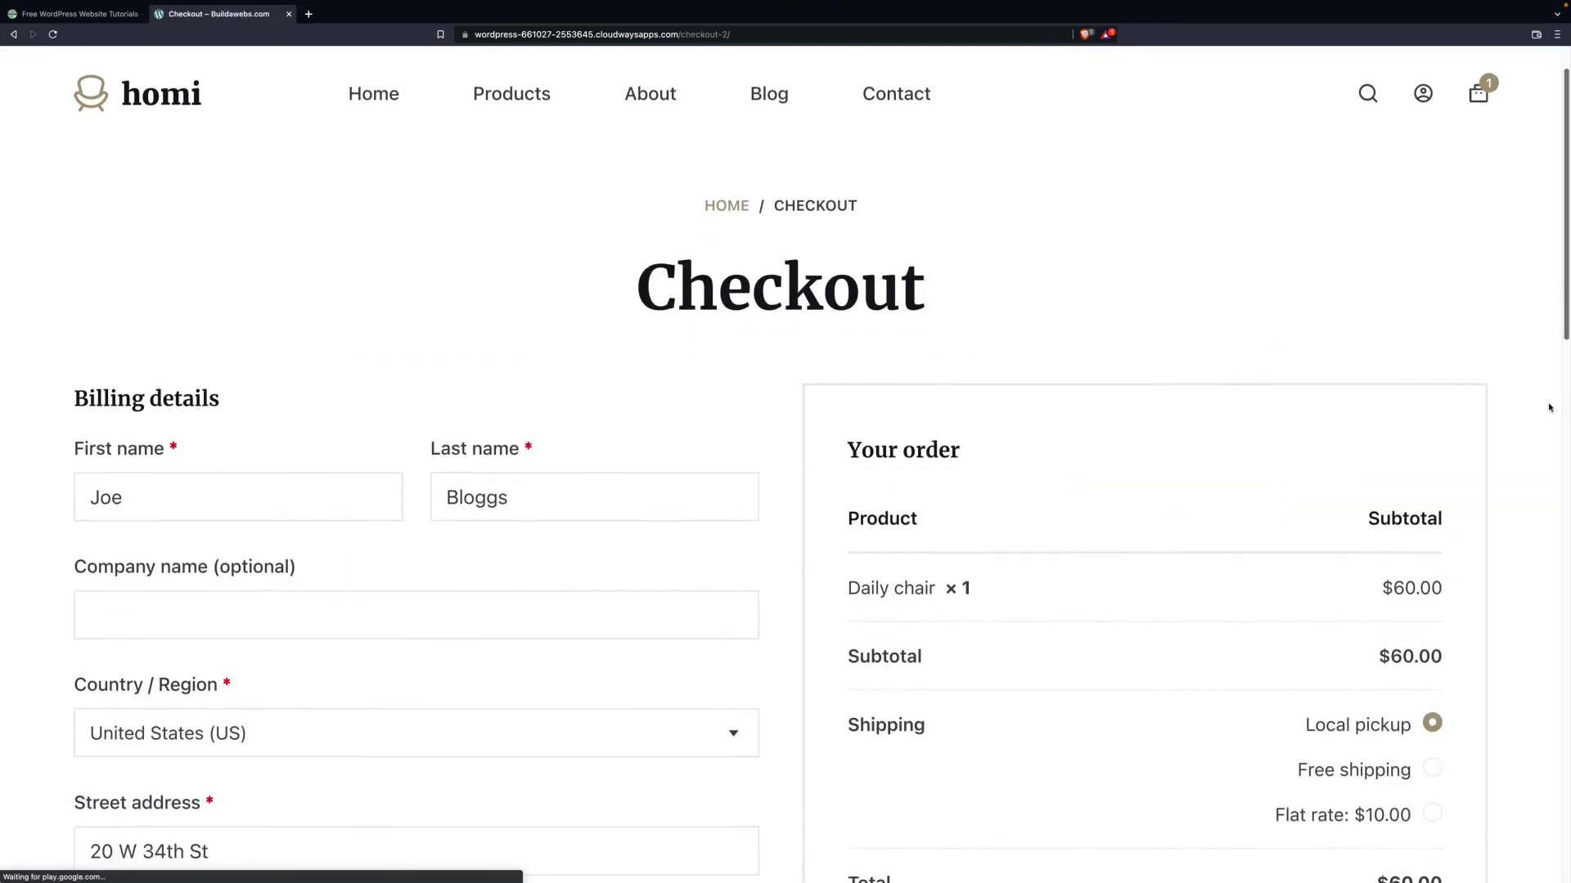
pyautogui.scroll(-7, 1546, 532)
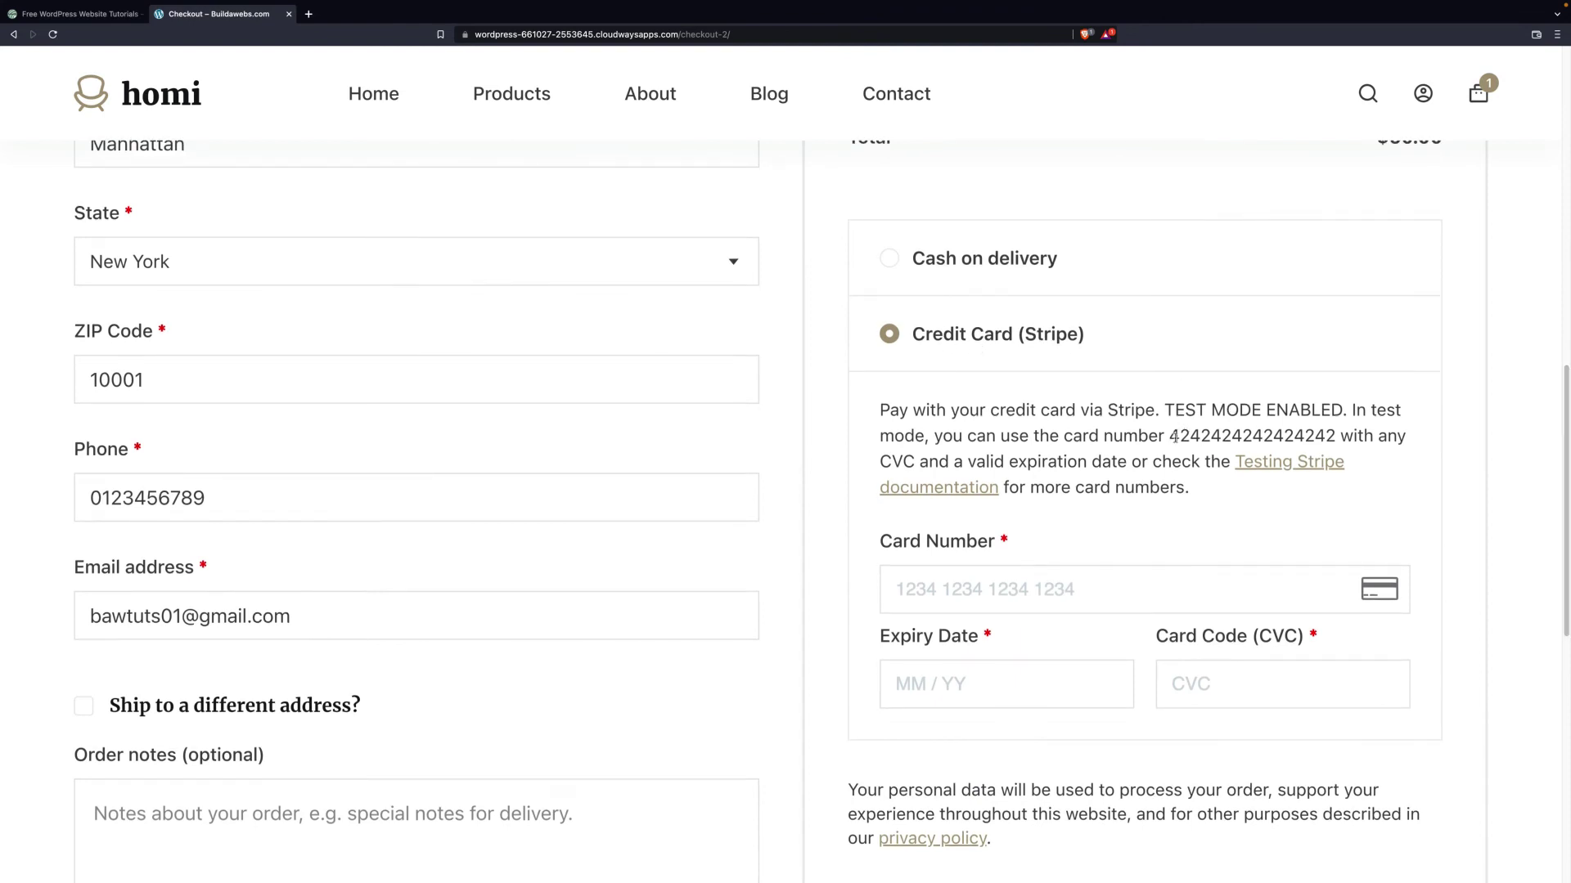
pyautogui.moveTo(1169, 436); pyautogui.dragTo(1335, 439)
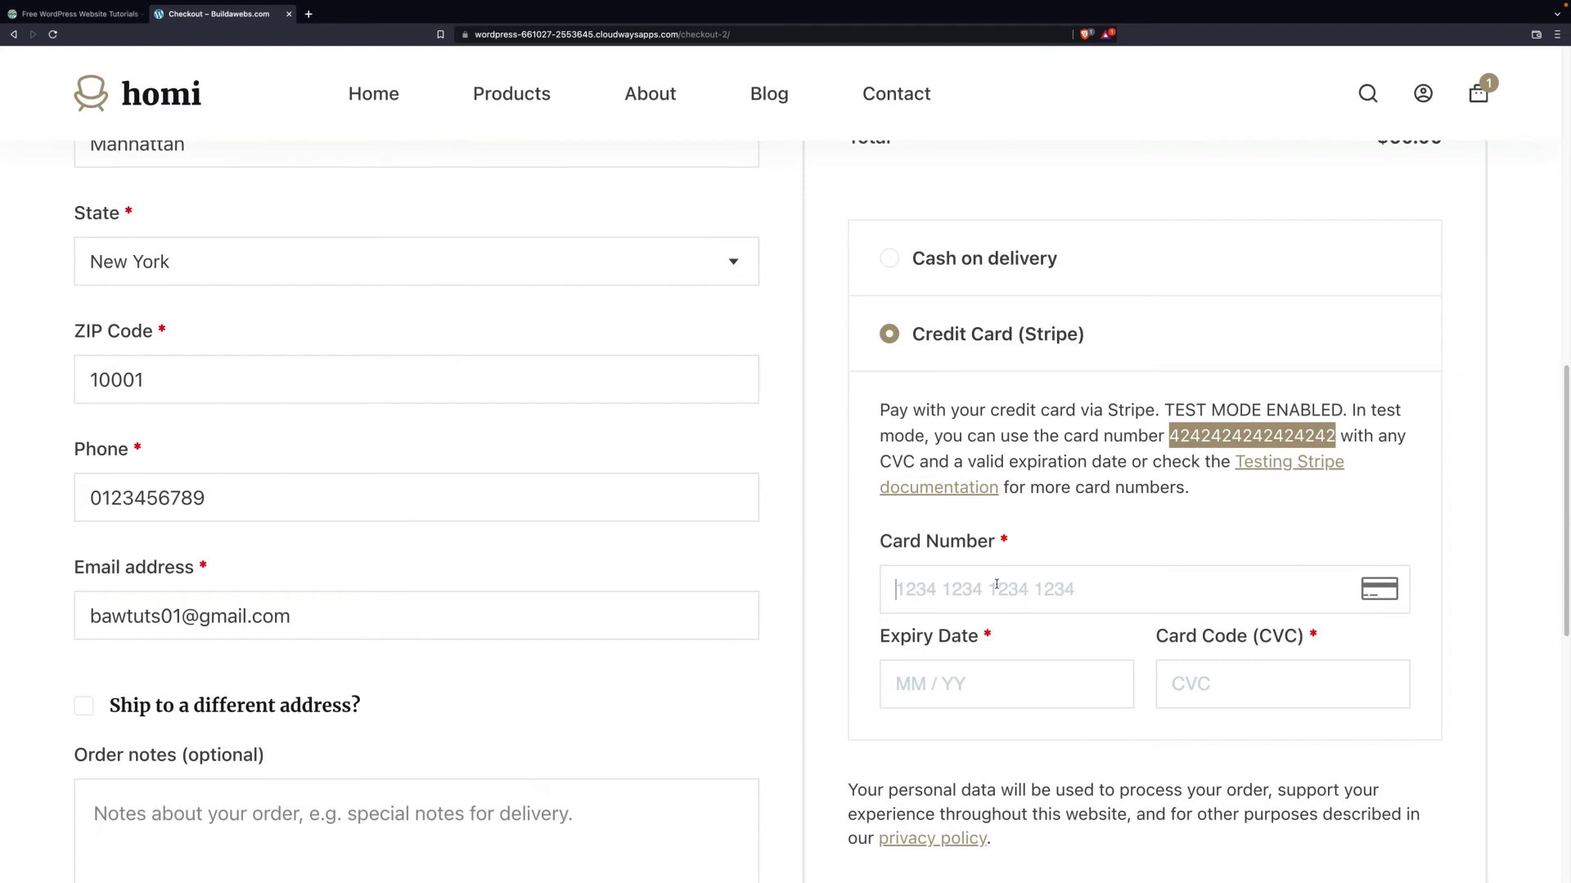
pyautogui.hotkey('ctrl', 'v')
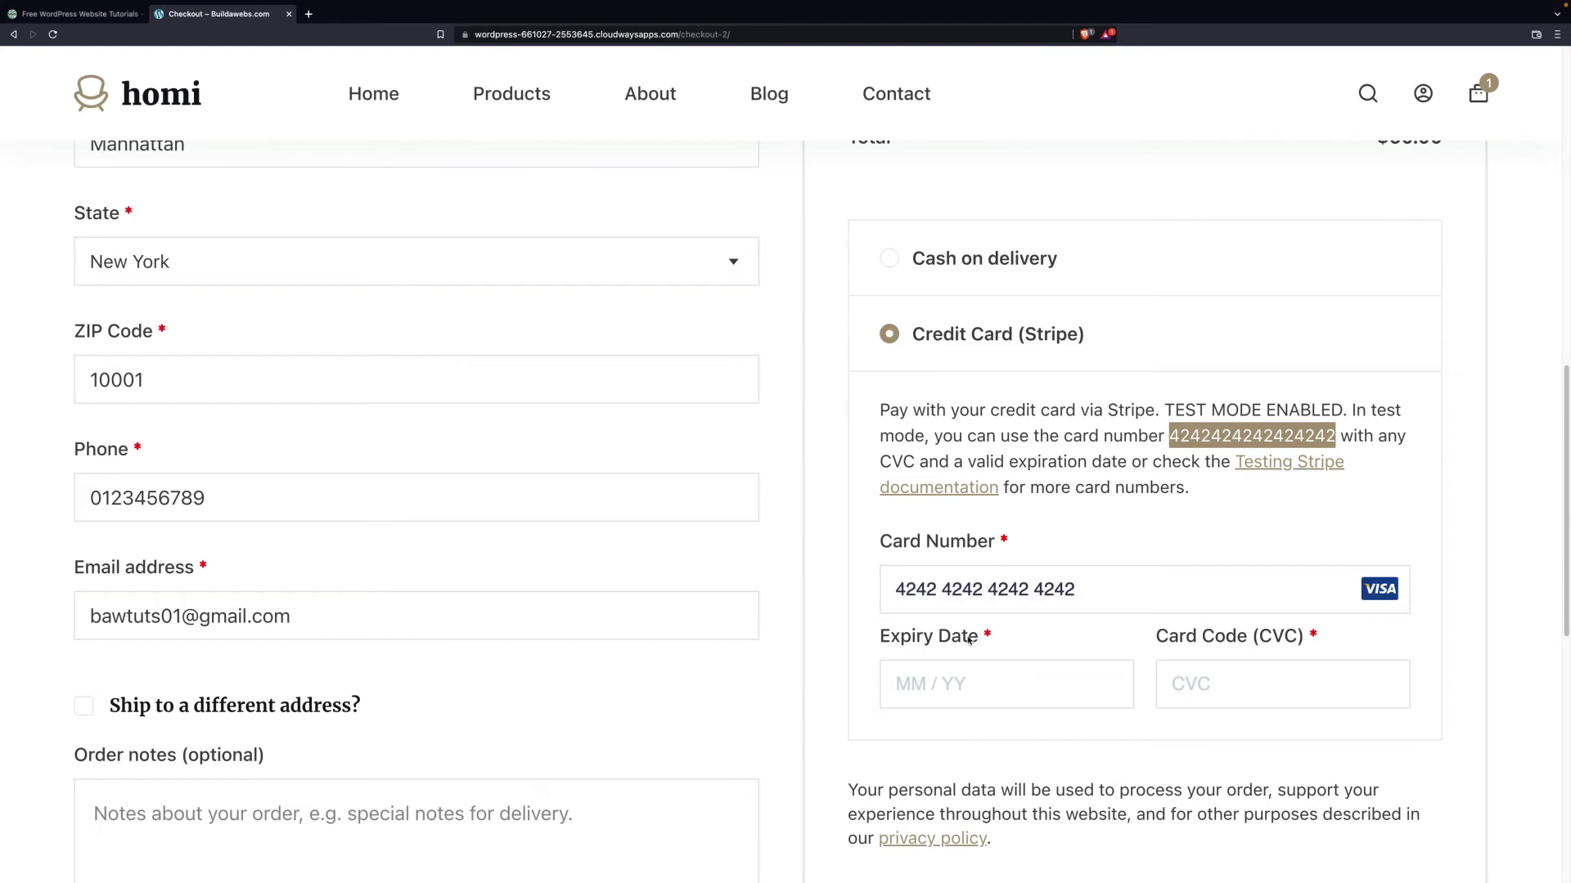
pyautogui.write('12 / 23')
pyautogui.click(1200, 698)
pyautogui.write('123')
pyautogui.scroll(-4, 1564, 502)
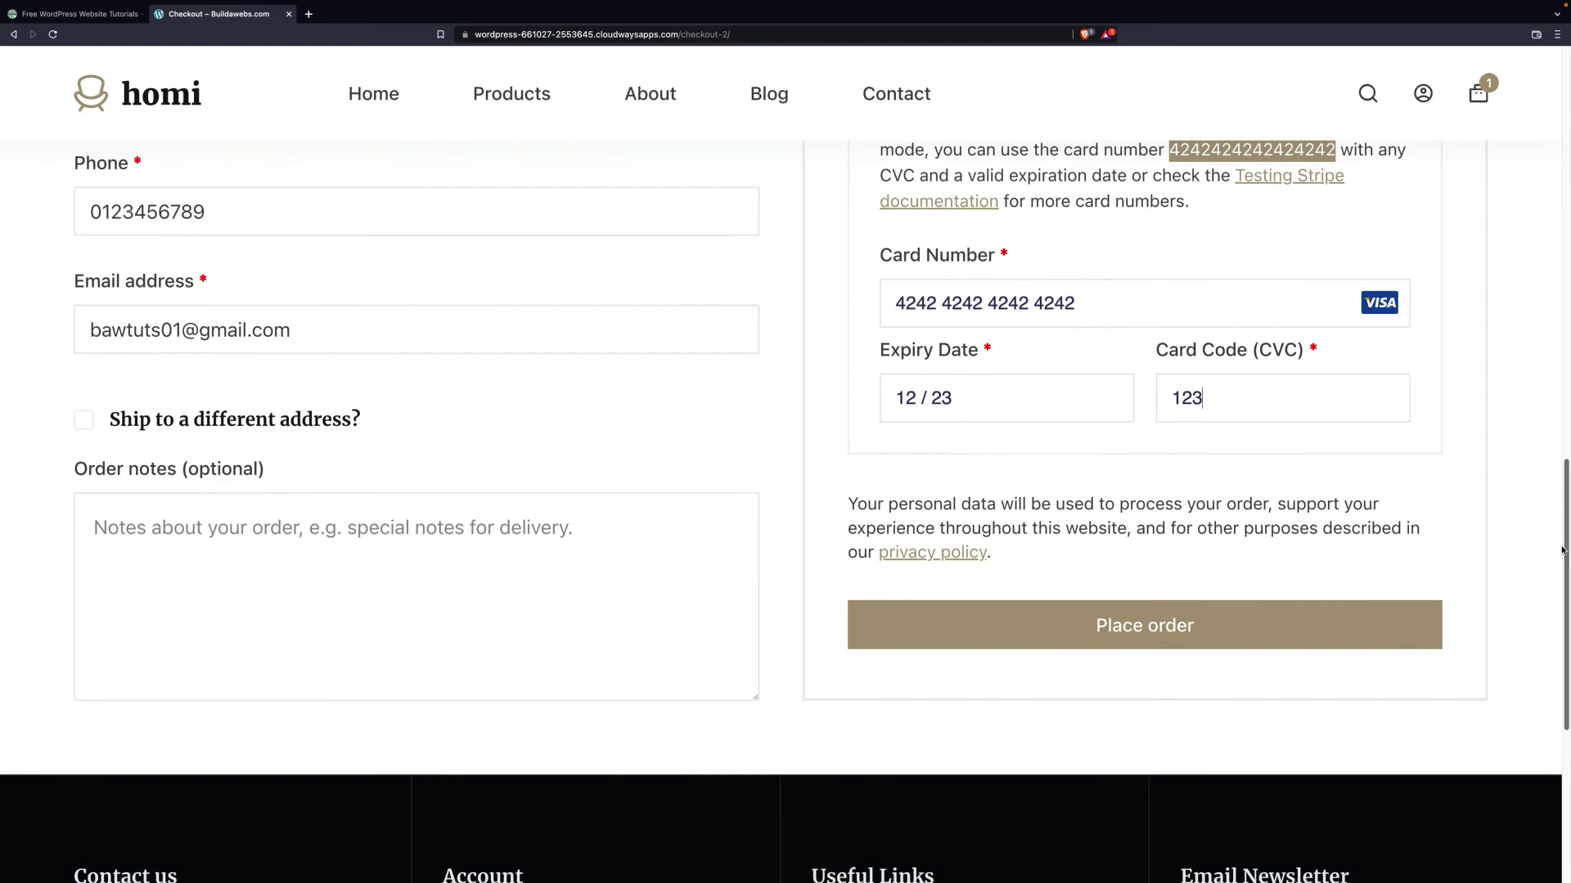
pyautogui.click(1161, 626)
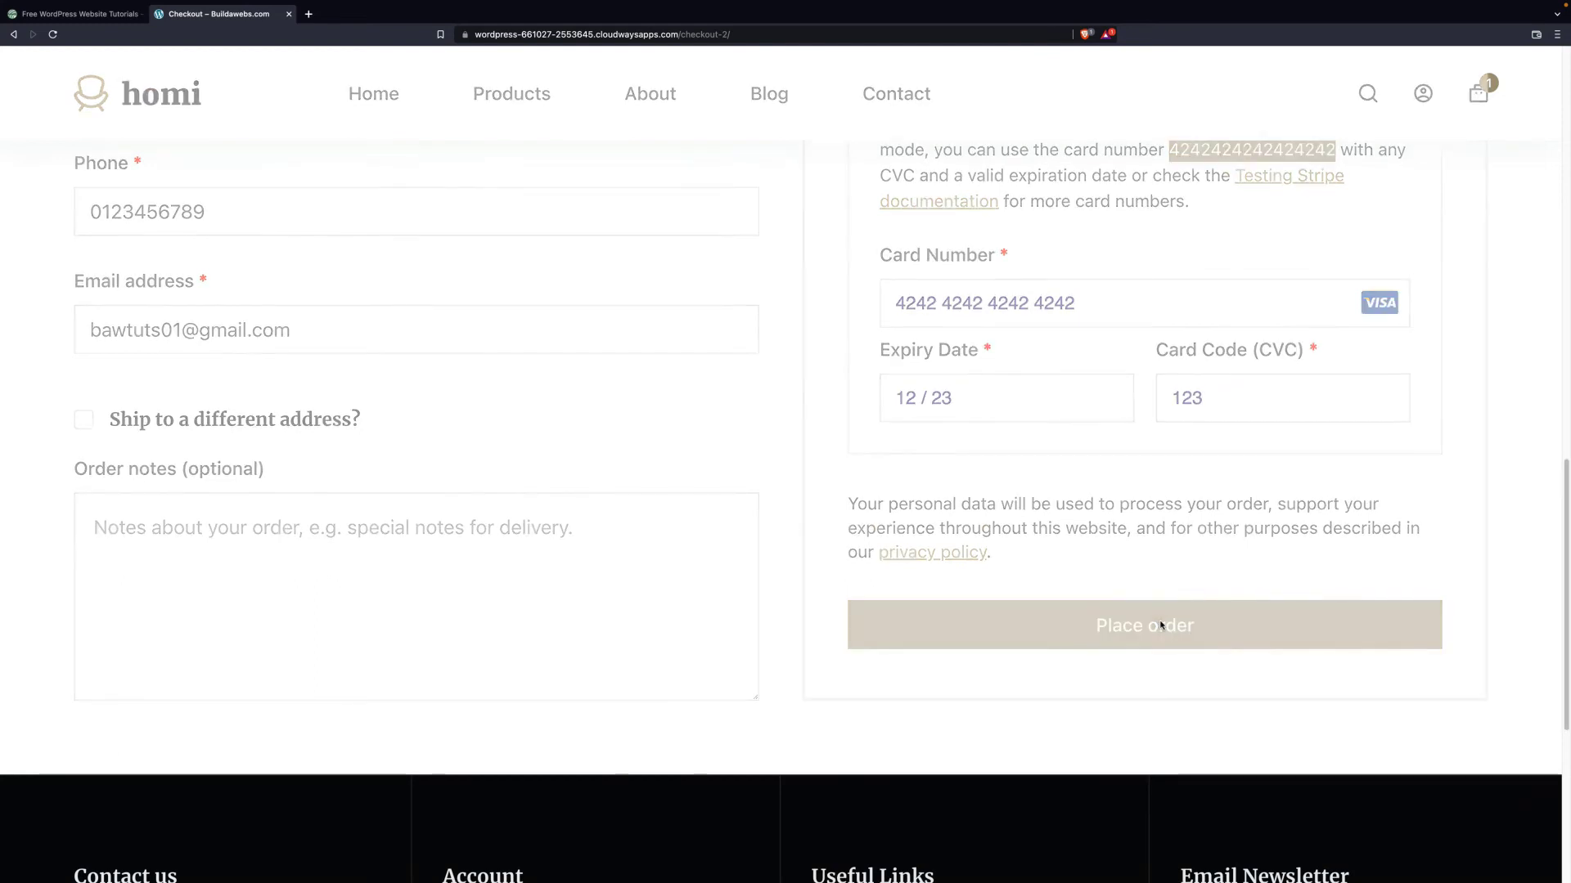
pyautogui.scroll(-2, 1562, 433)
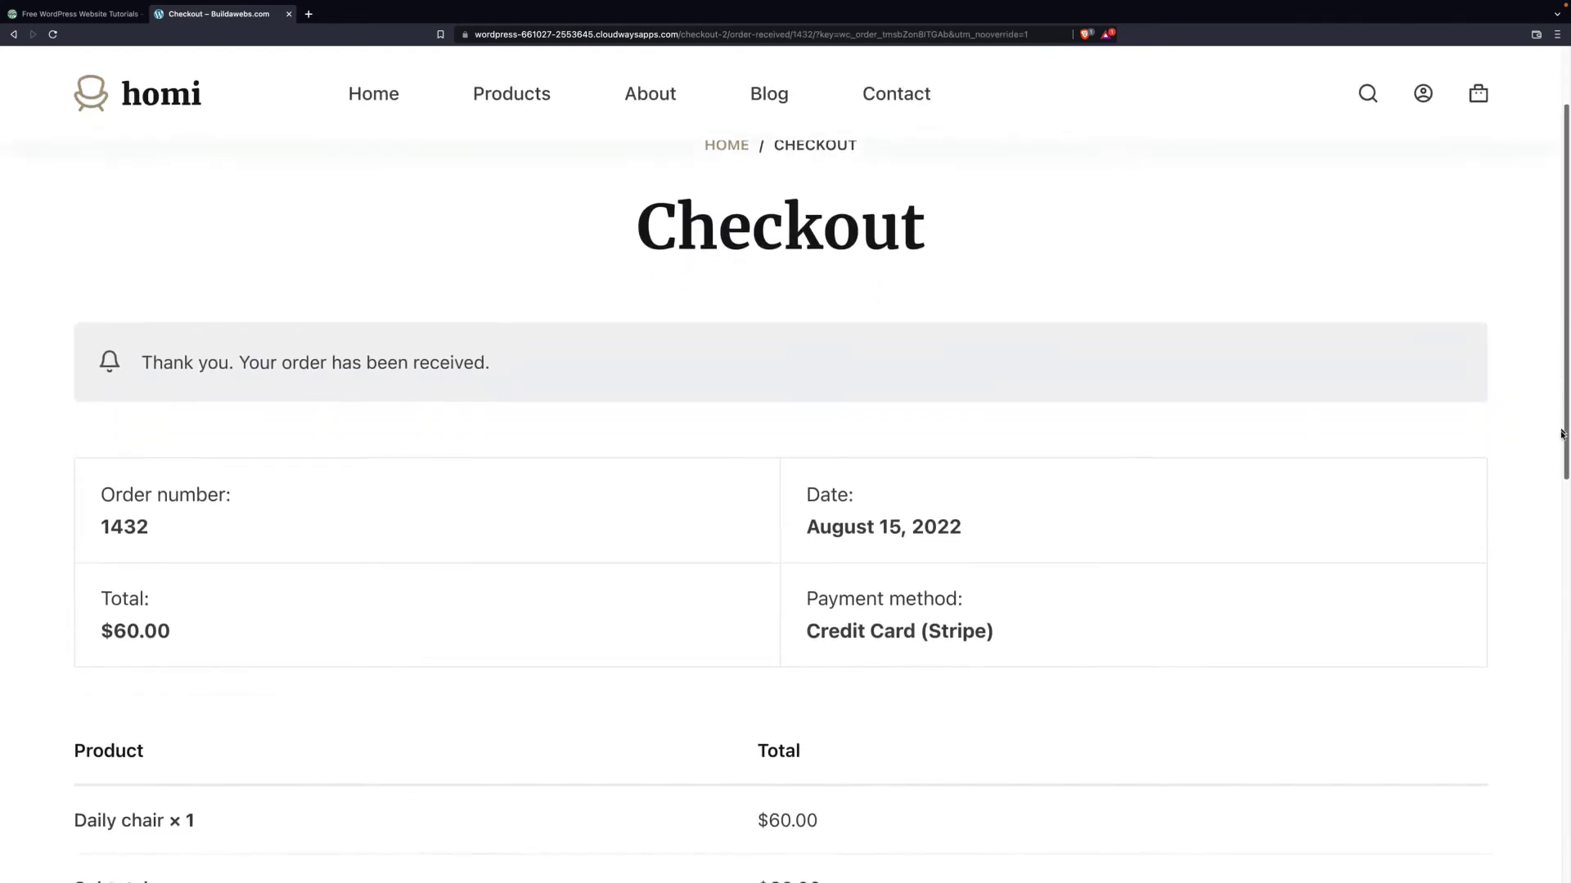
pyautogui.scroll(-5, 1562, 434)
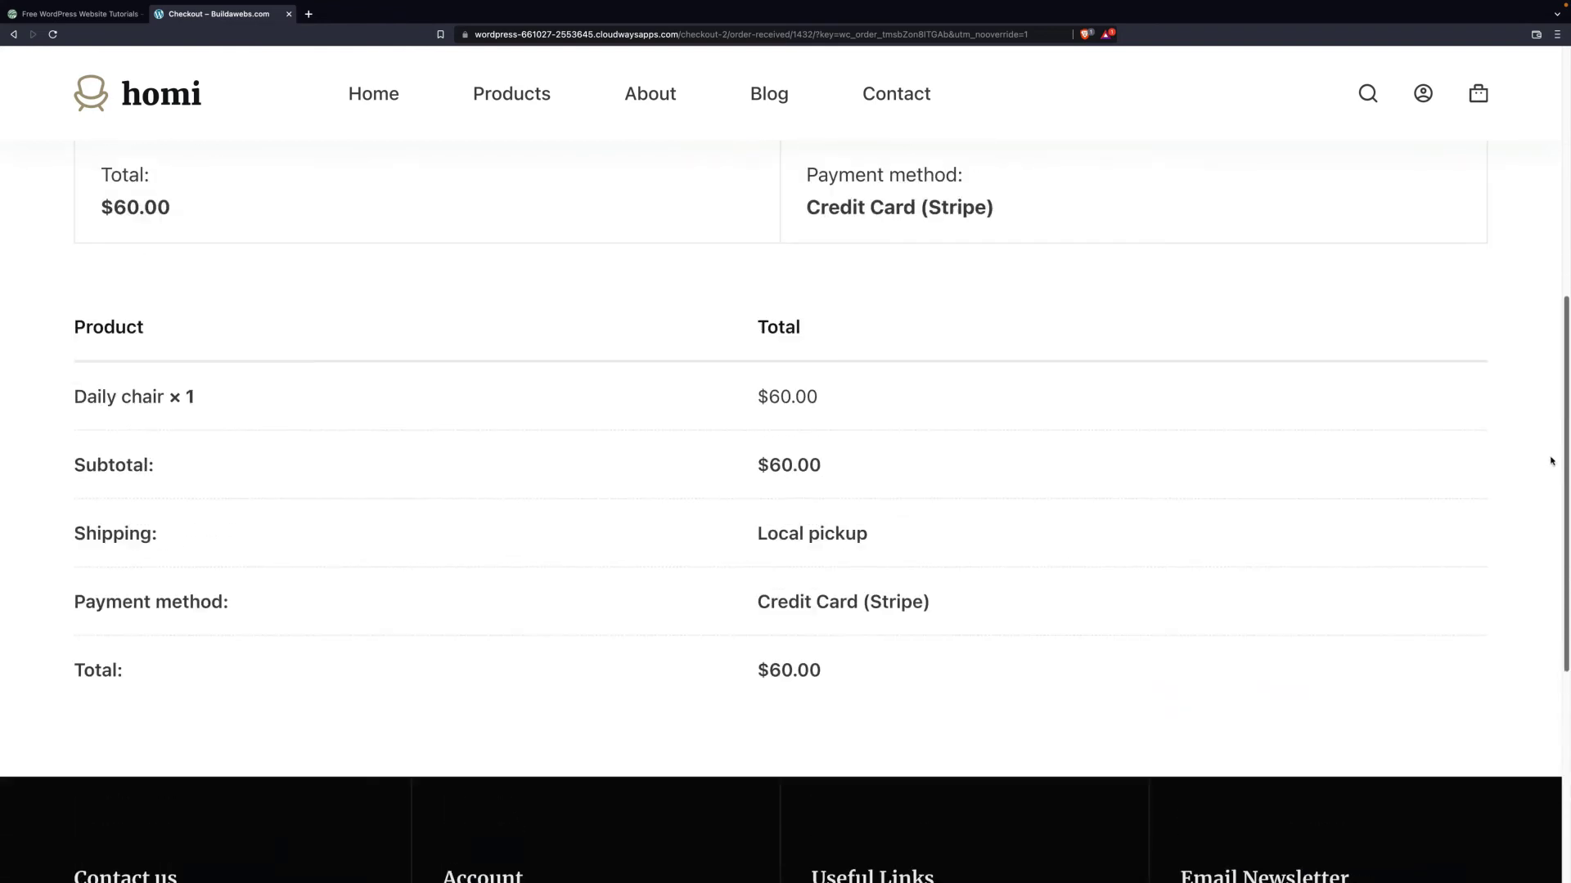
pyautogui.scroll(5, 1550, 461)
# Open order #1432 from WooCommerce Orders and review its Credit Card (Stripe) payment notes
pyautogui.hotkey('ctrl', 'Left')
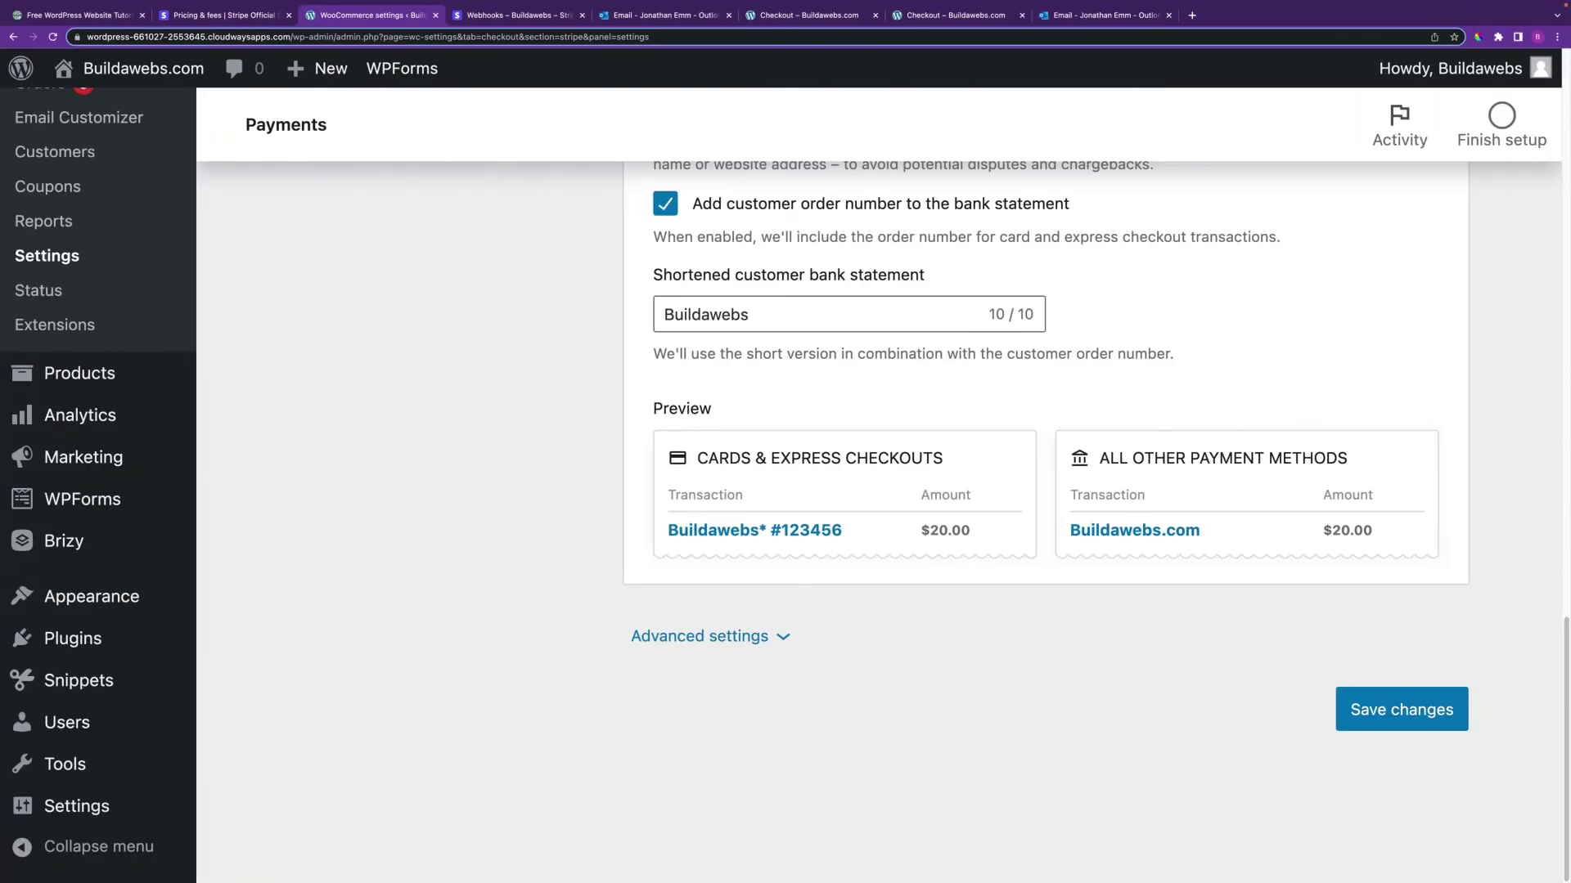
pyautogui.scroll(3, 1564, 402)
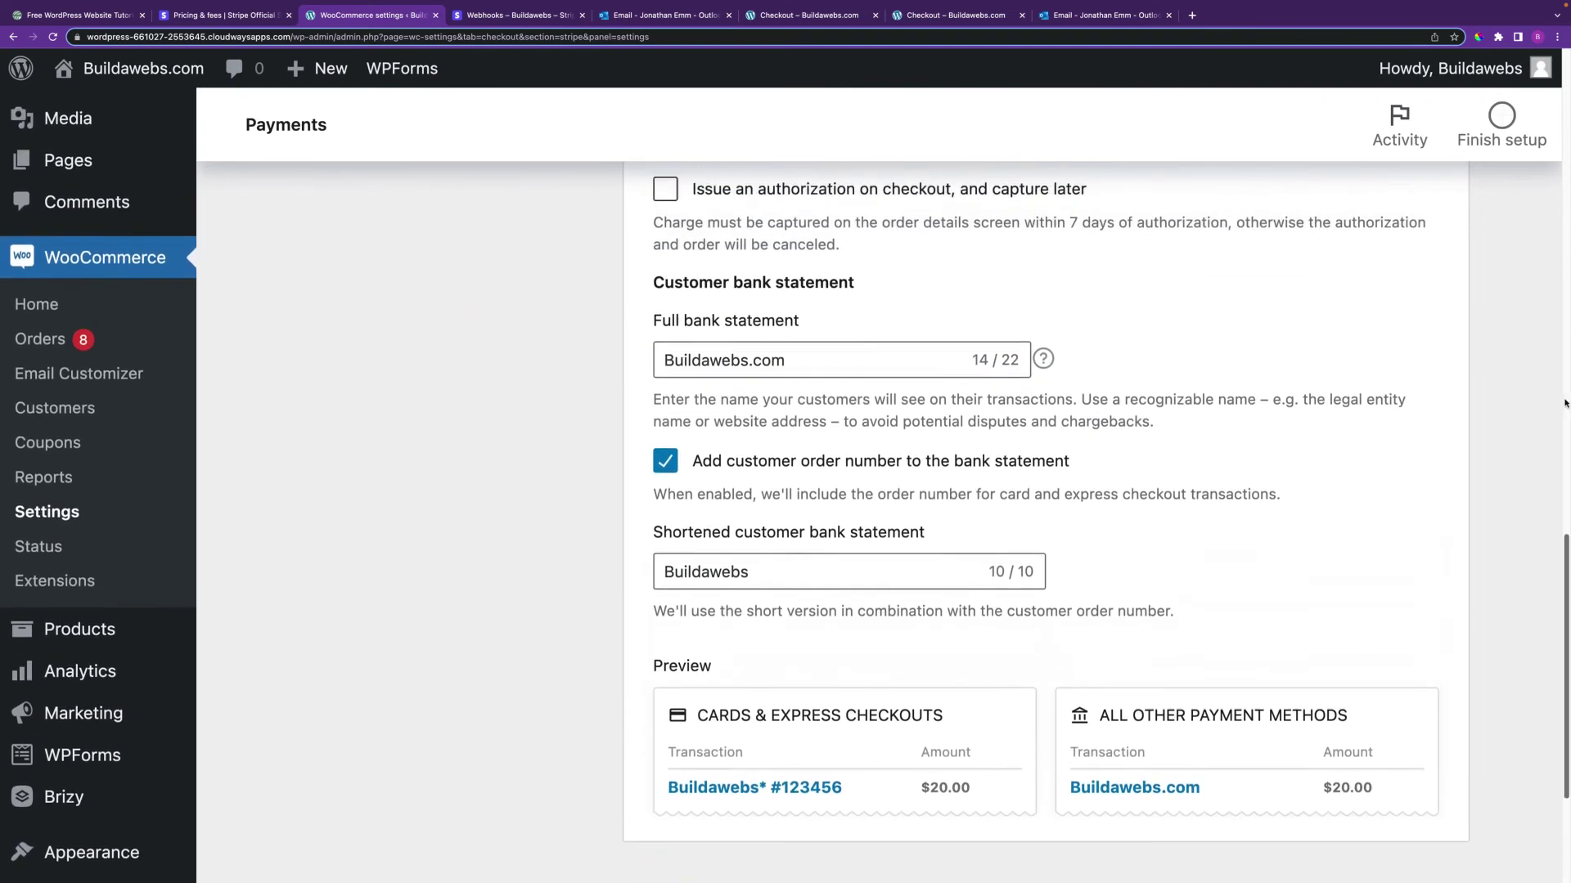
pyautogui.scroll(10, 1564, 403)
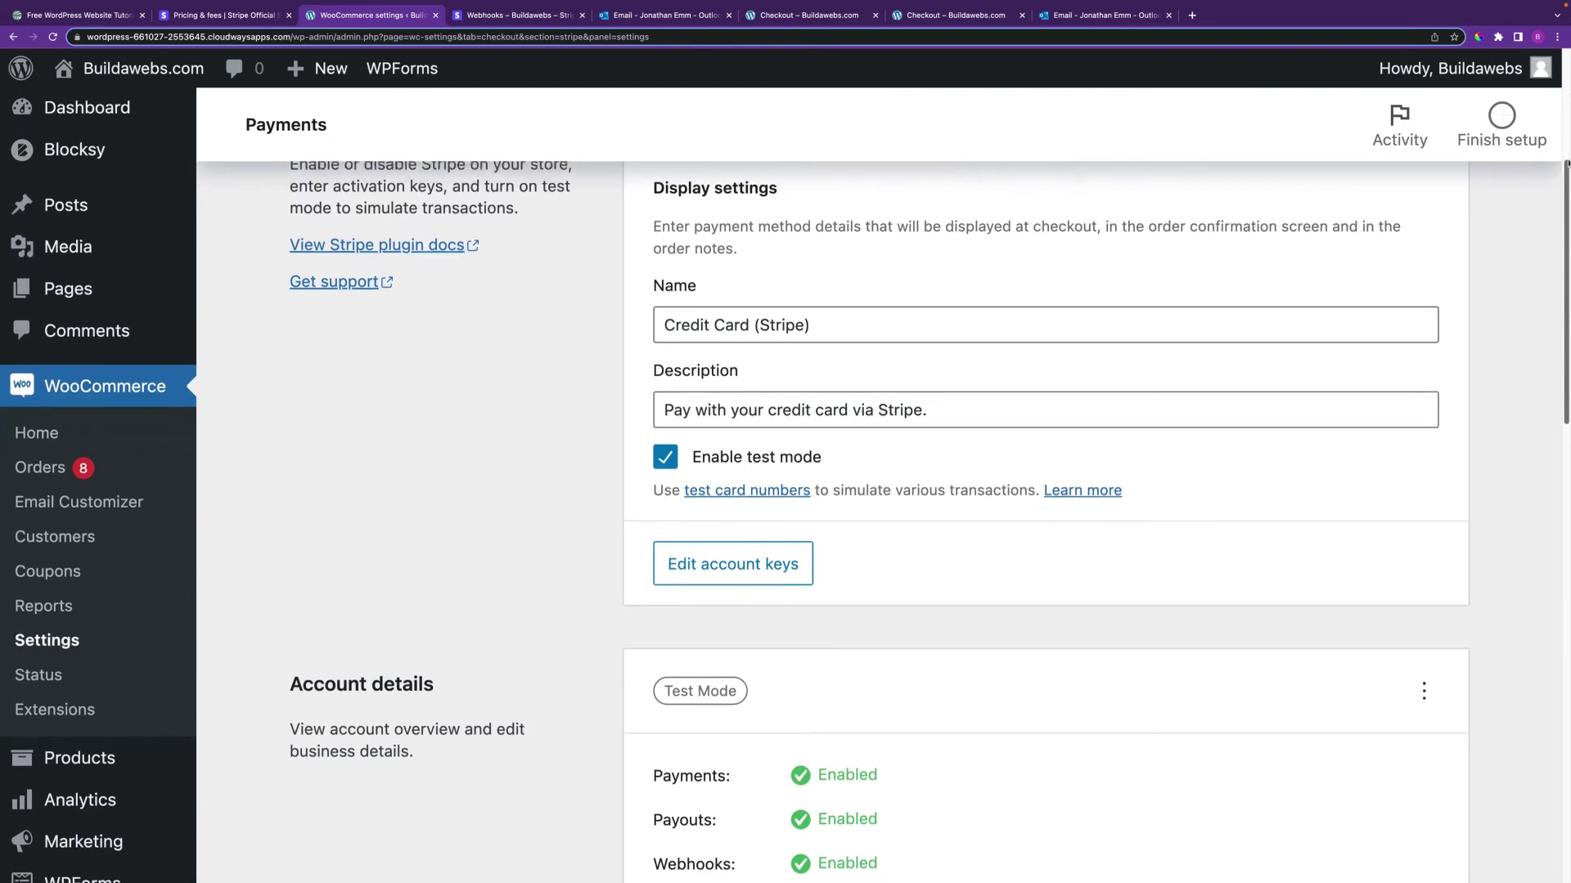
pyautogui.scroll(1, 1567, 169)
pyautogui.click(54, 484)
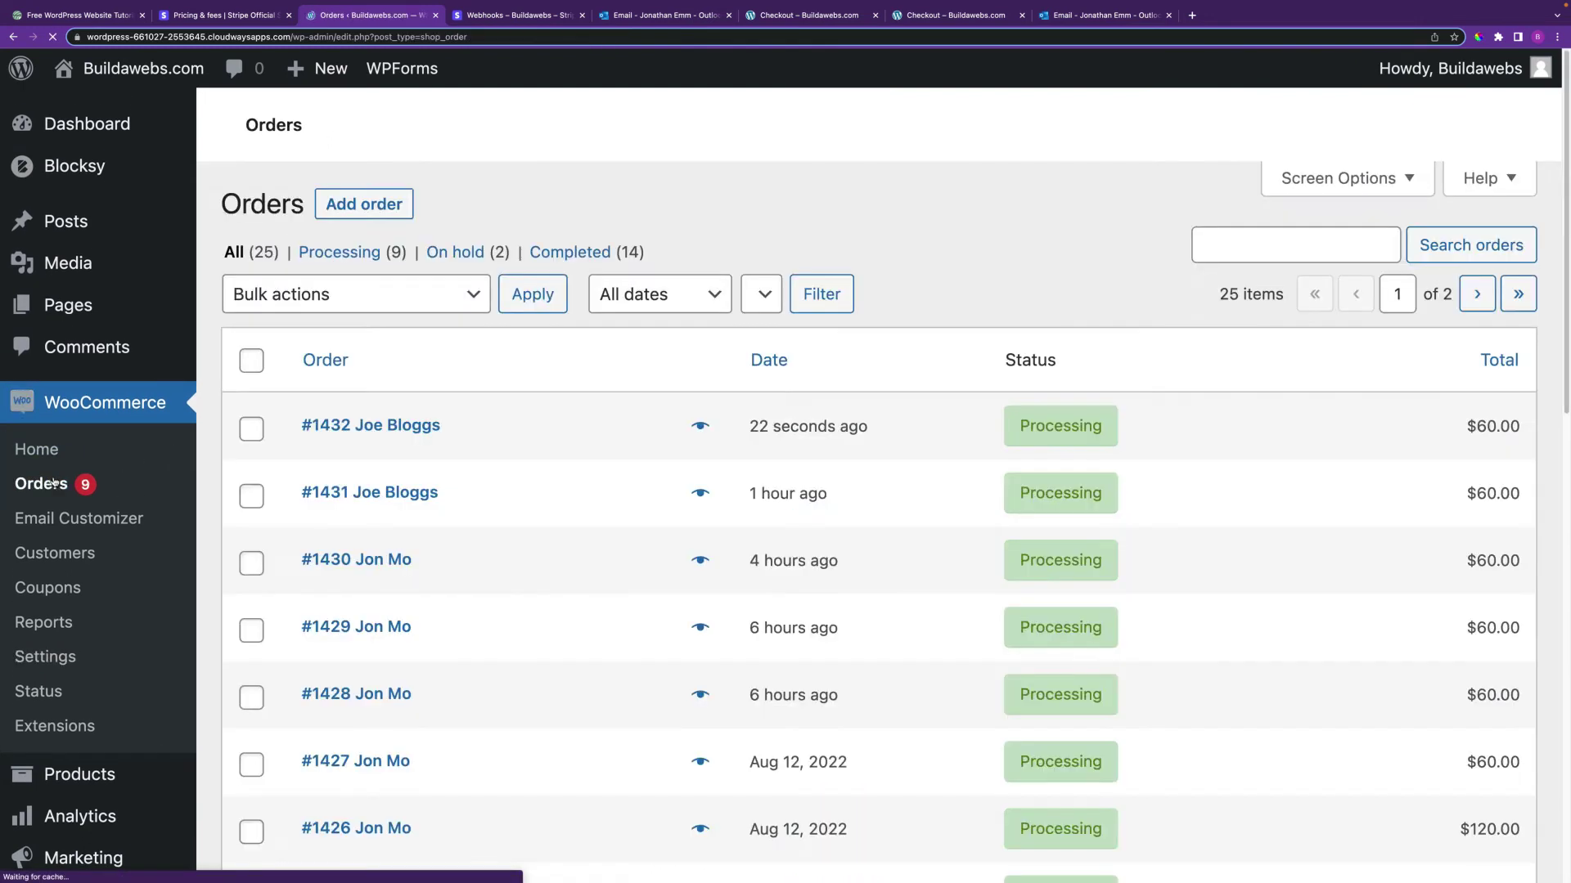
pyautogui.click(418, 431)
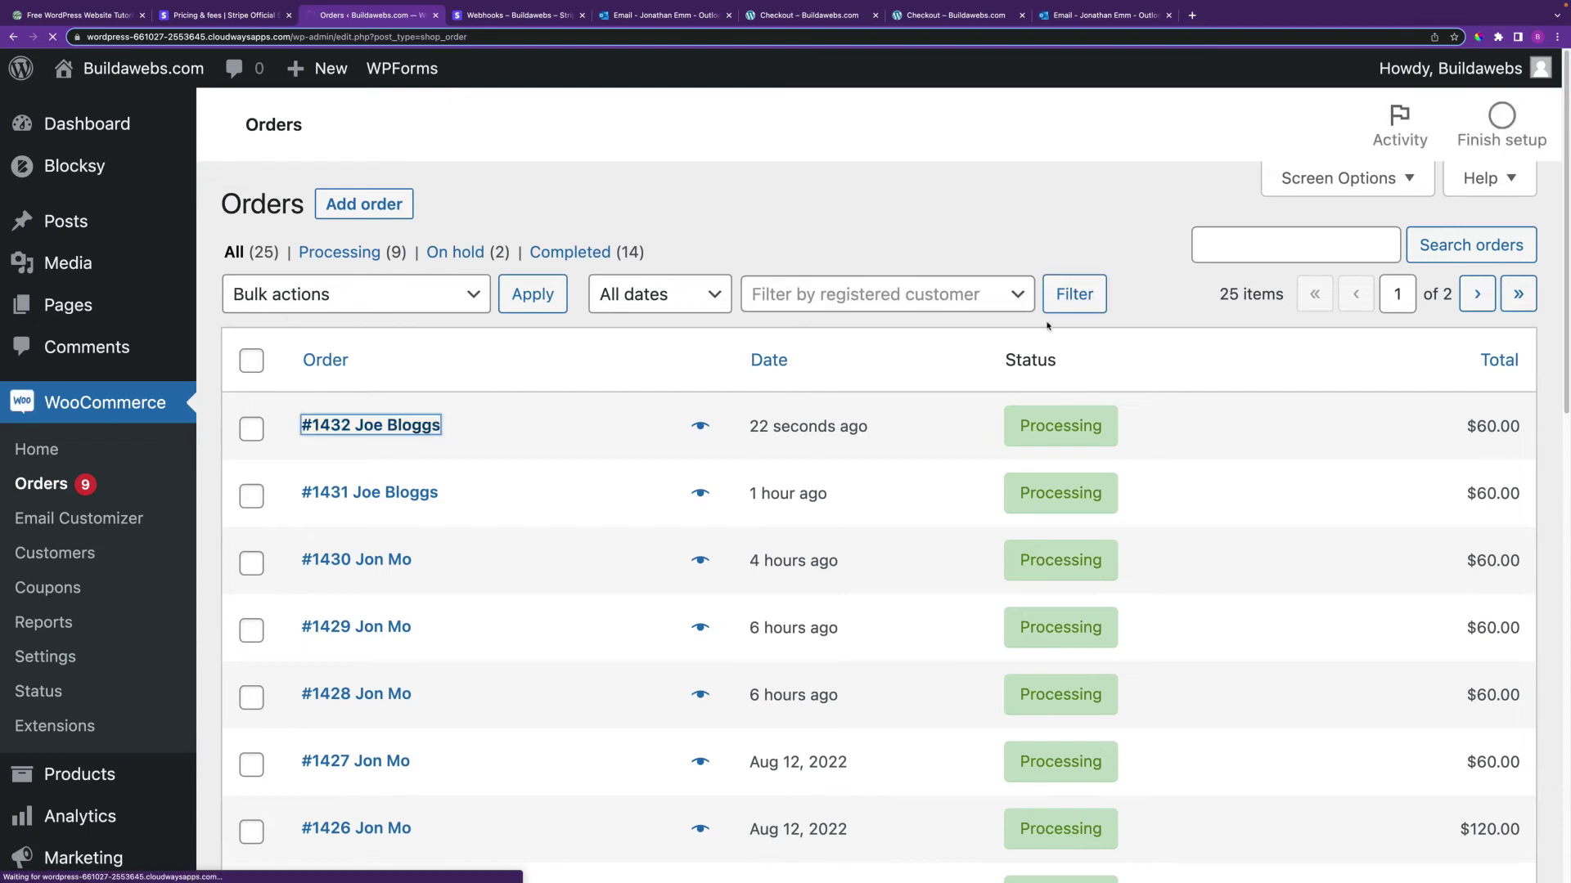
pyautogui.scroll(-3, 1565, 263)
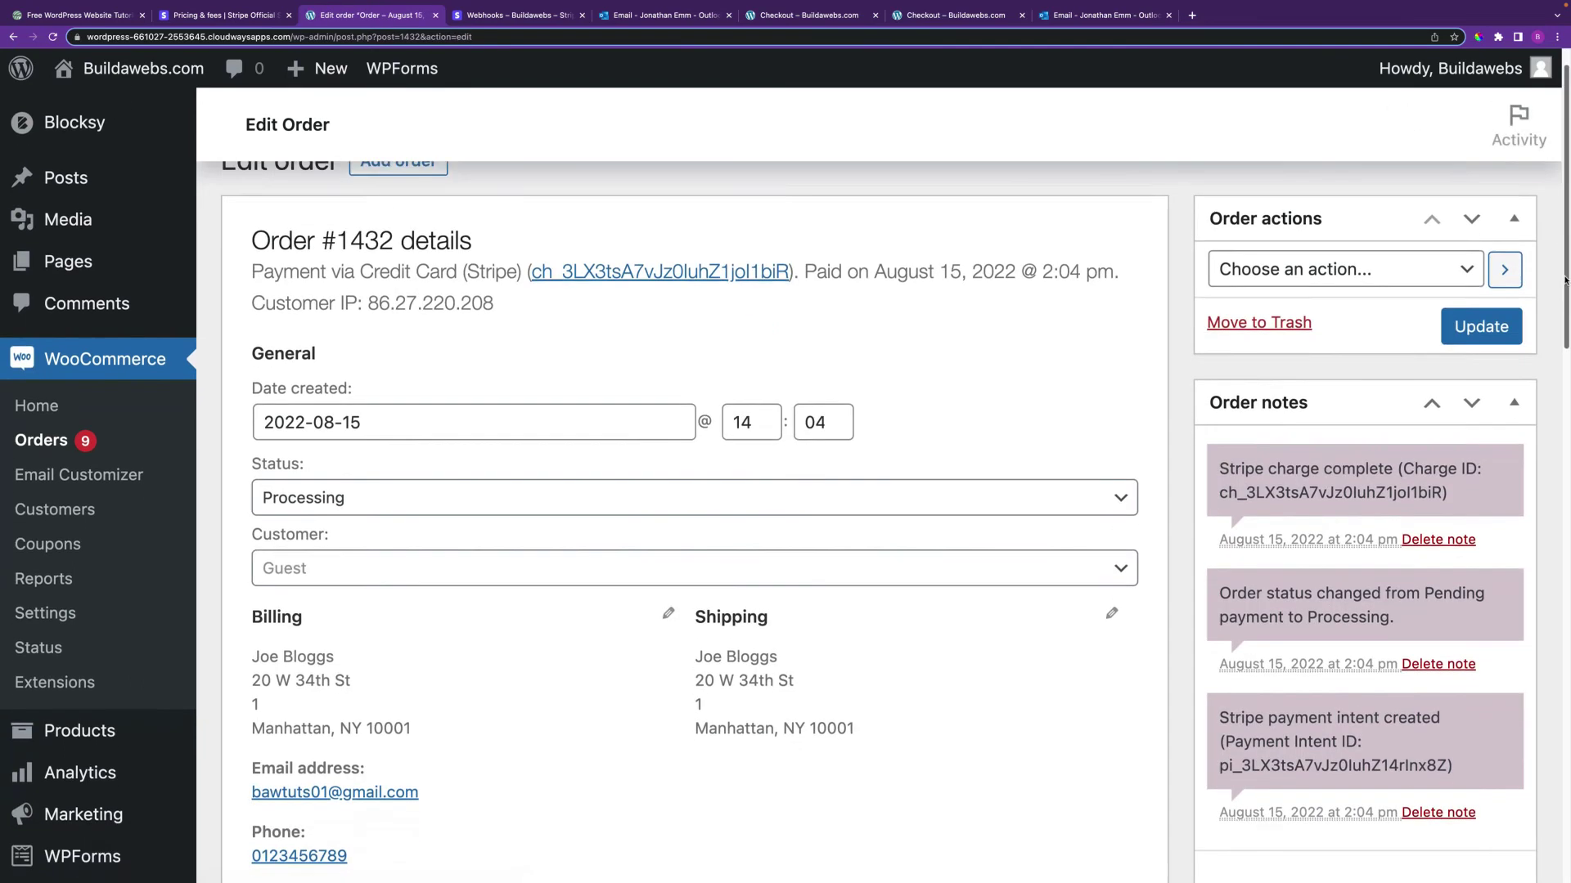
pyautogui.scroll(1, 1566, 281)
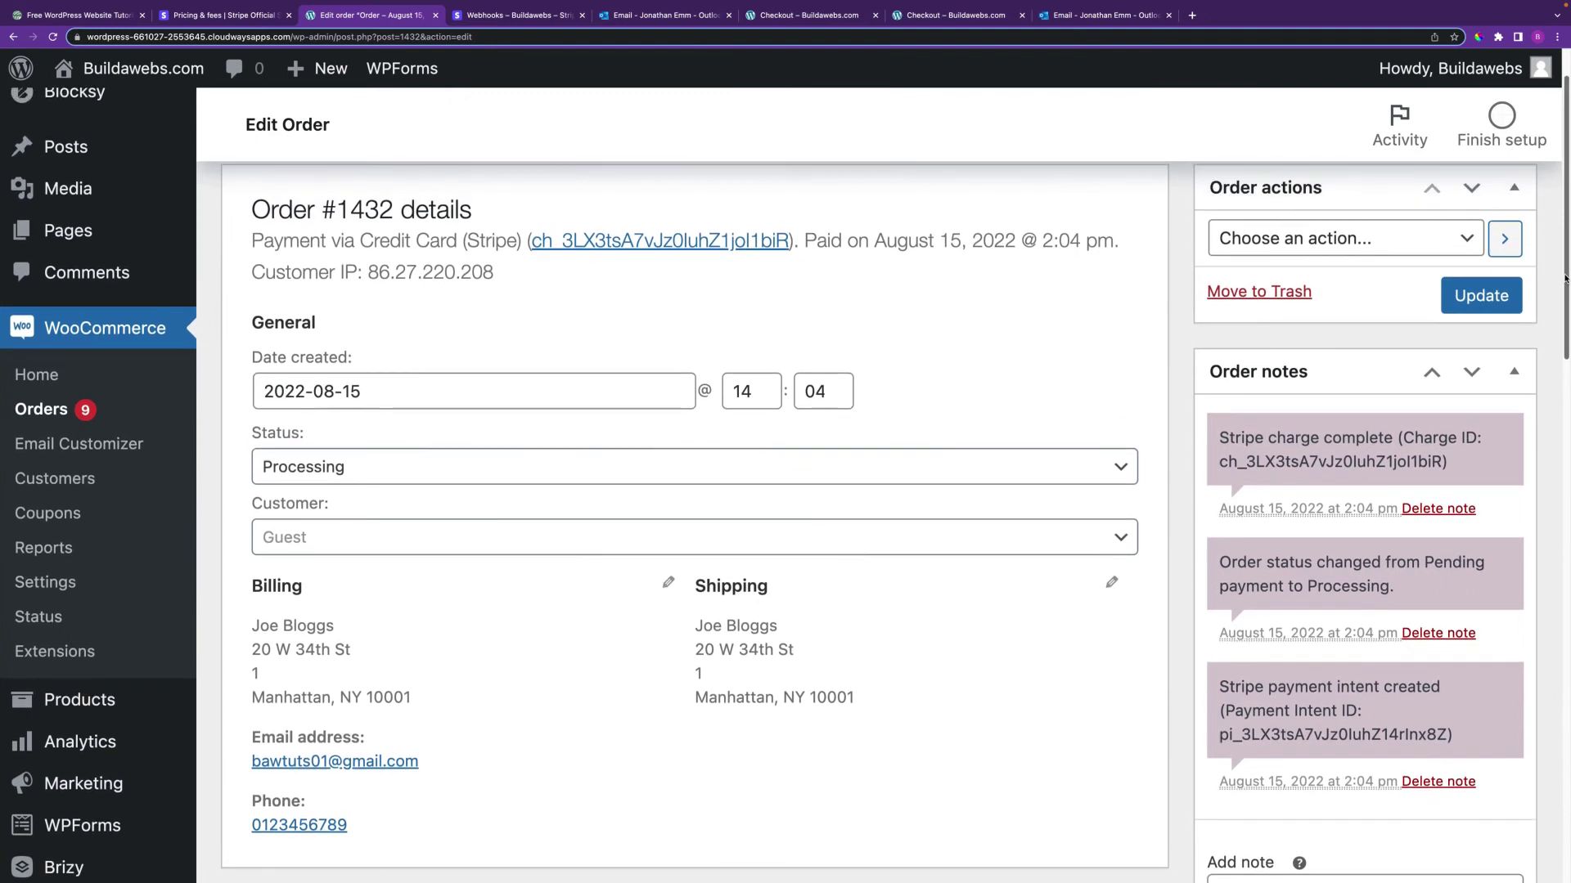
pyautogui.scroll(-10, 1564, 282)
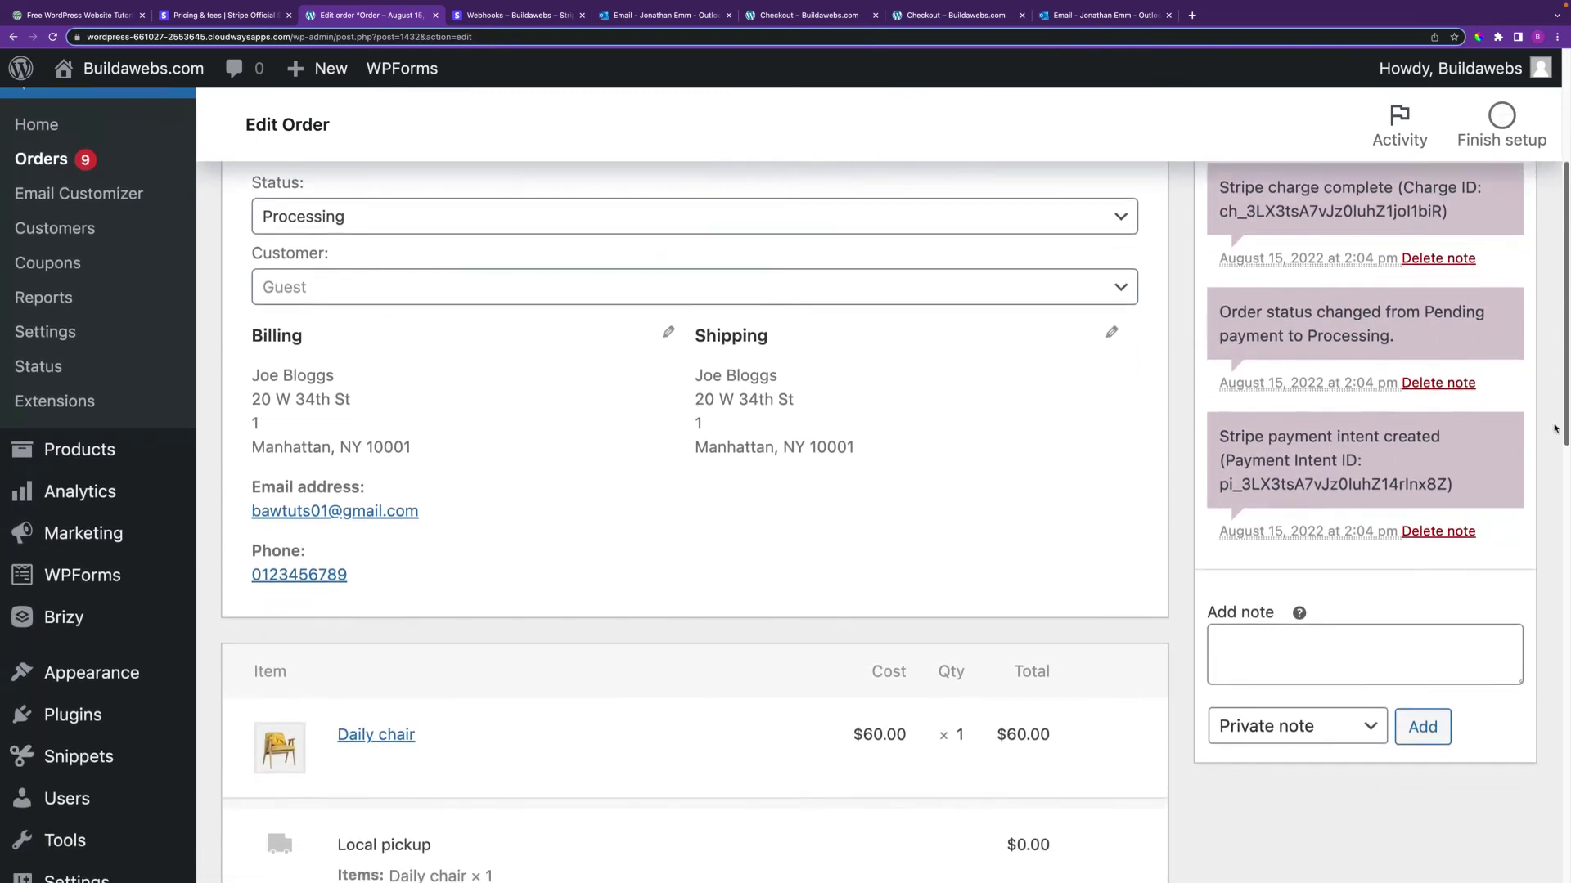
pyautogui.scroll(12, 1560, 333)
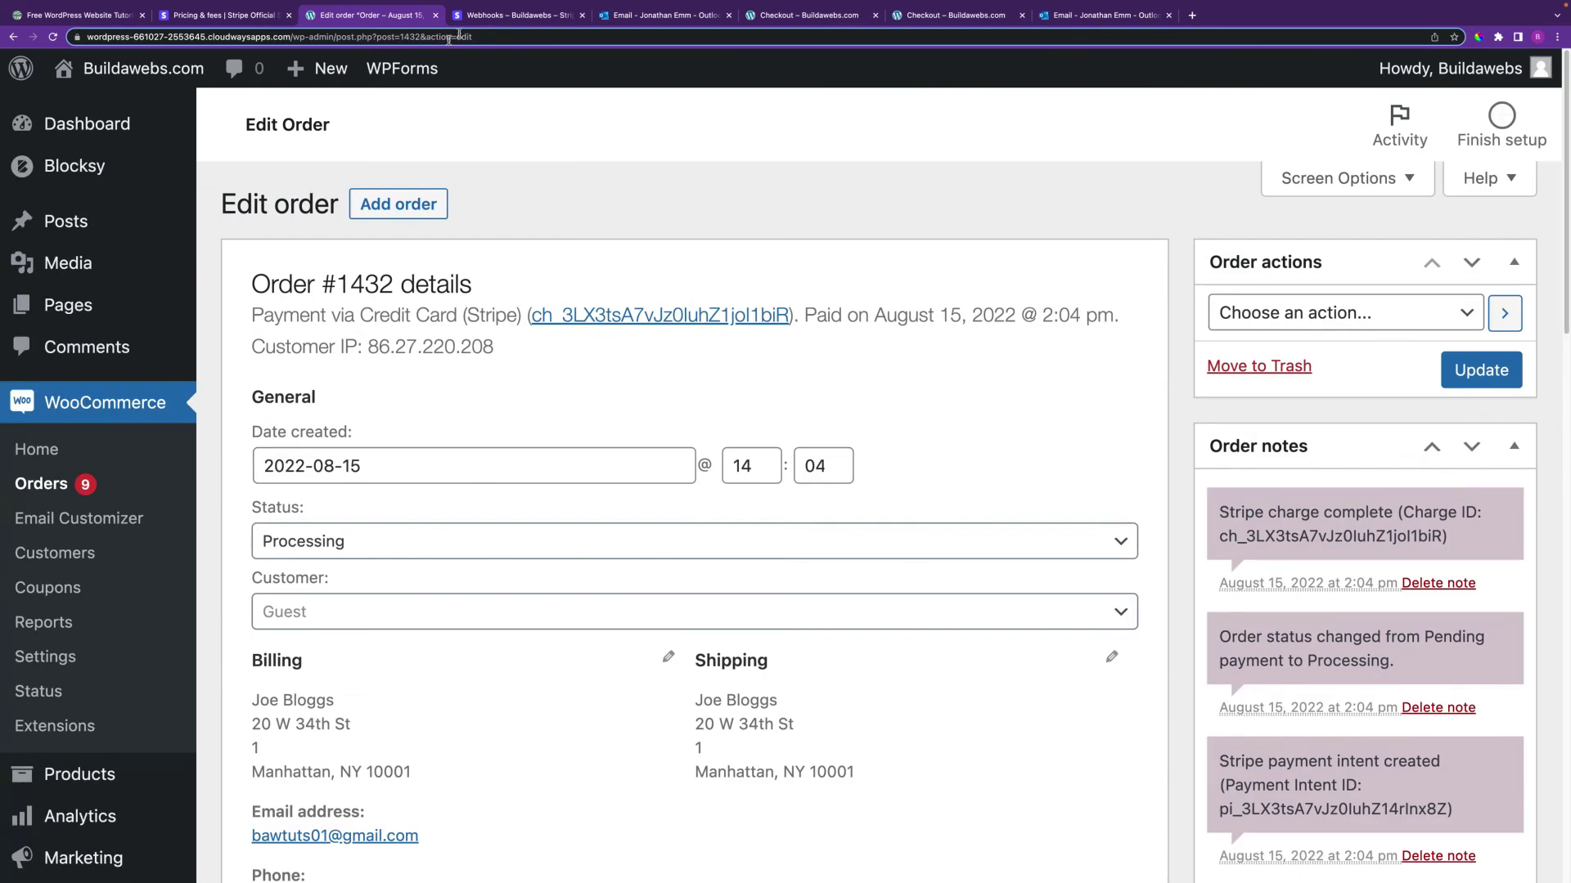
# Review the $60.00 test payment under Stripe Payments, then switch test mode off
pyautogui.click(495, 15)
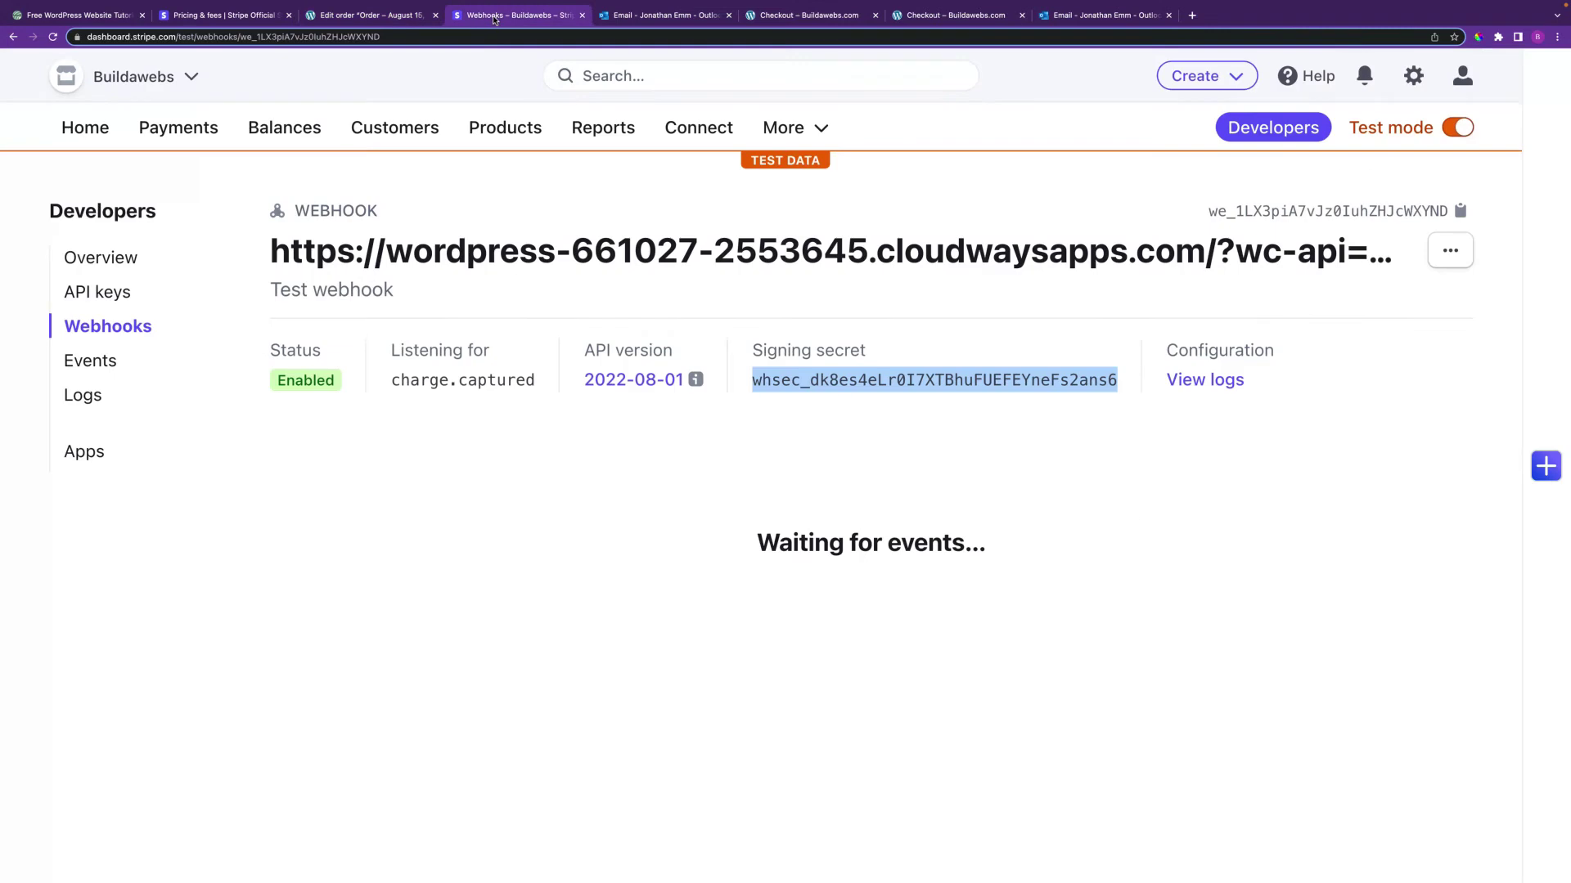
pyautogui.click(198, 133)
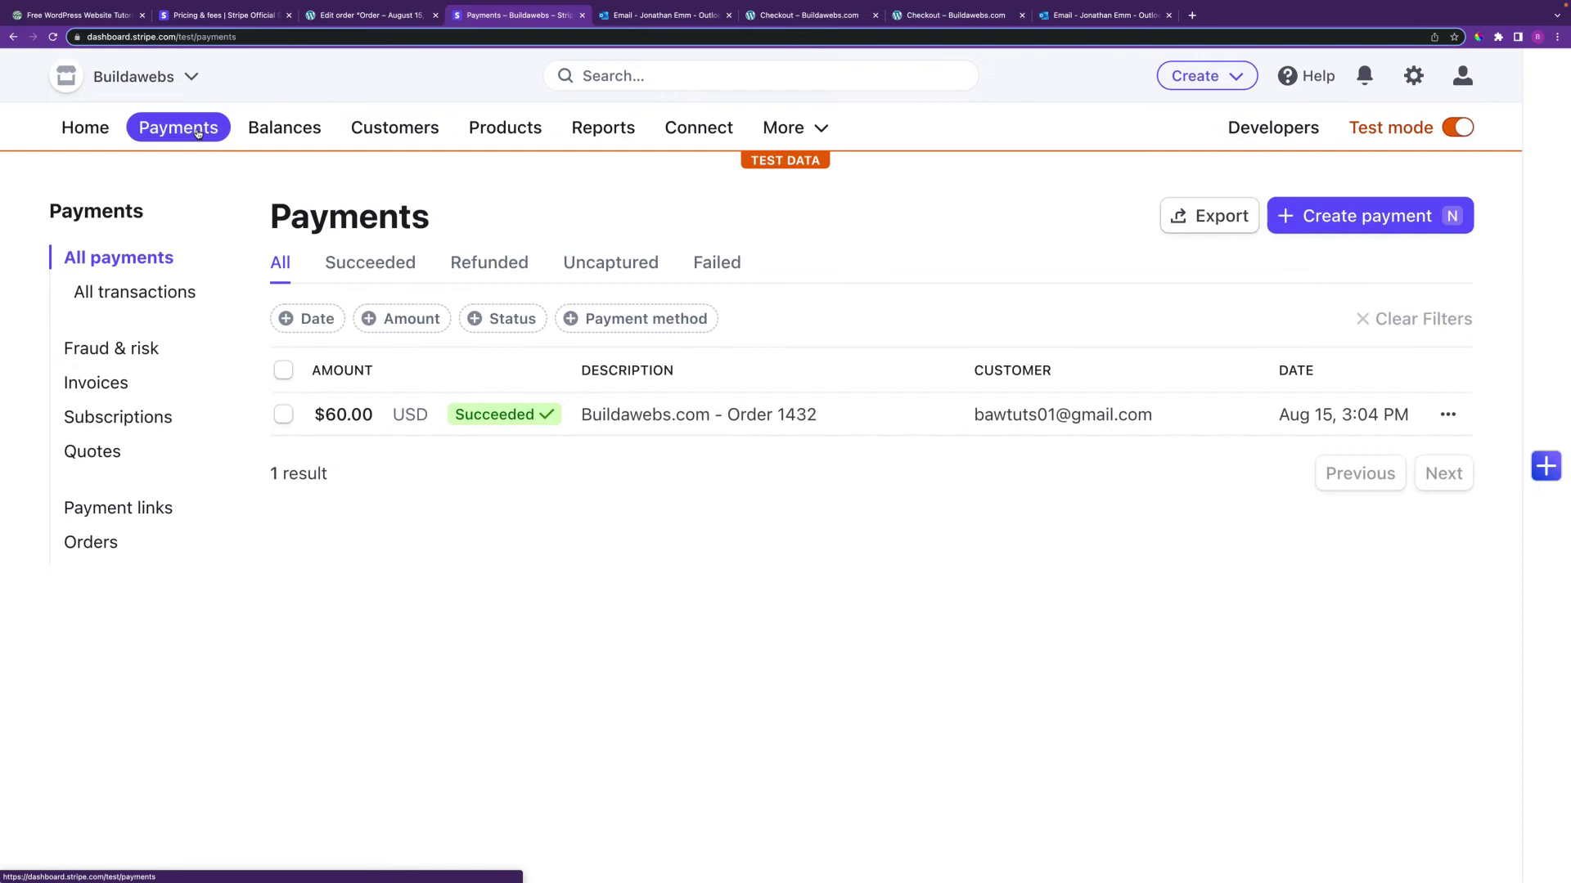
pyautogui.click(369, 418)
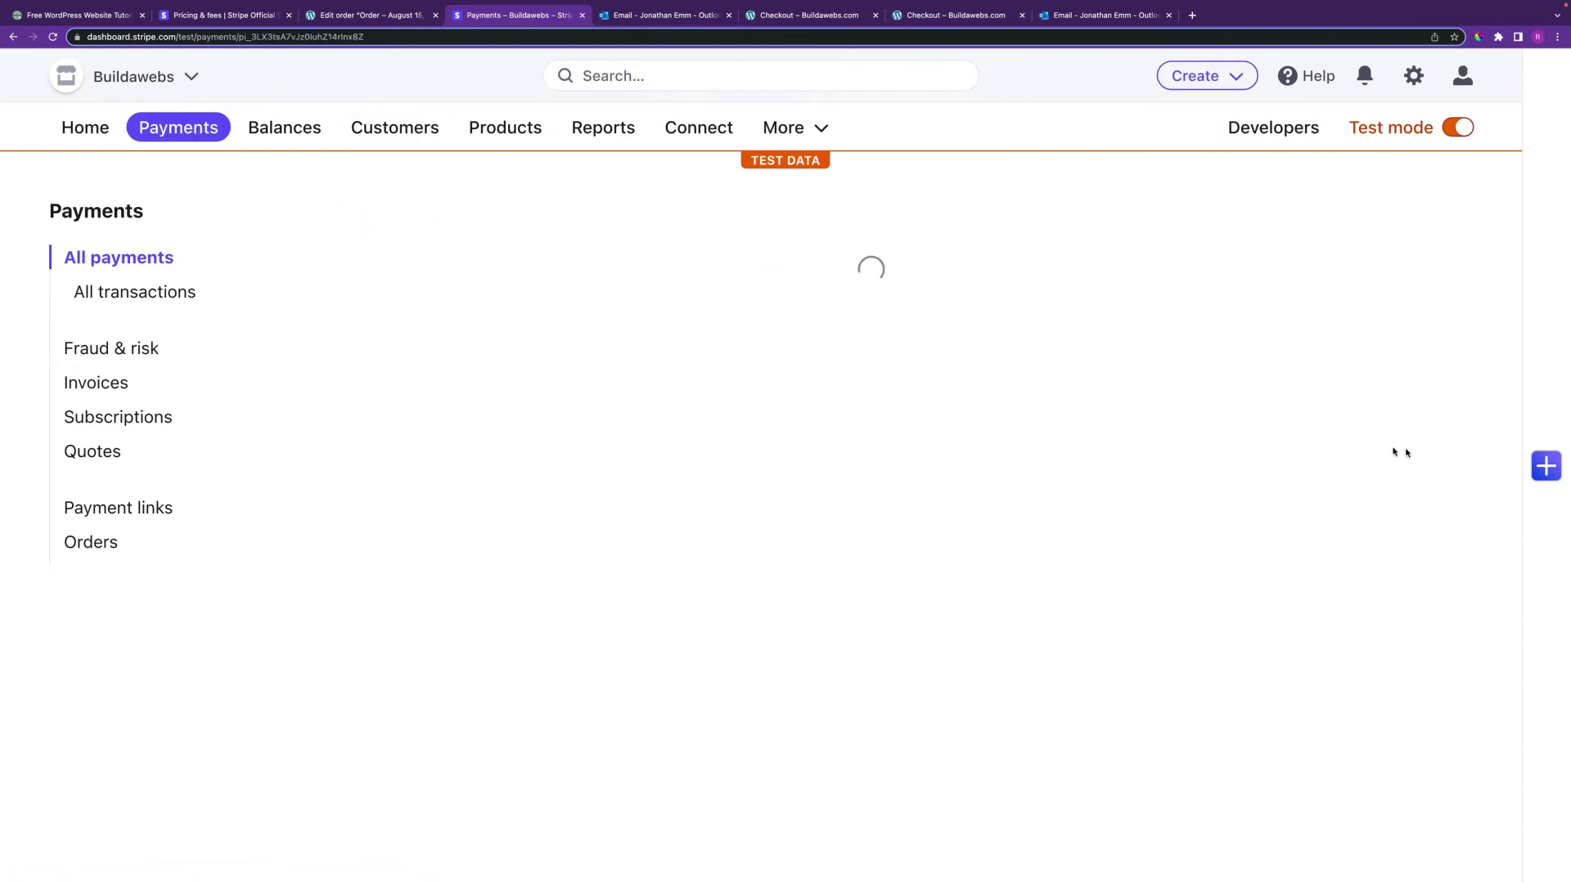
pyautogui.moveTo(1567, 211); pyautogui.dragTo(1564, 278)
pyautogui.scroll(5, 1055, 304)
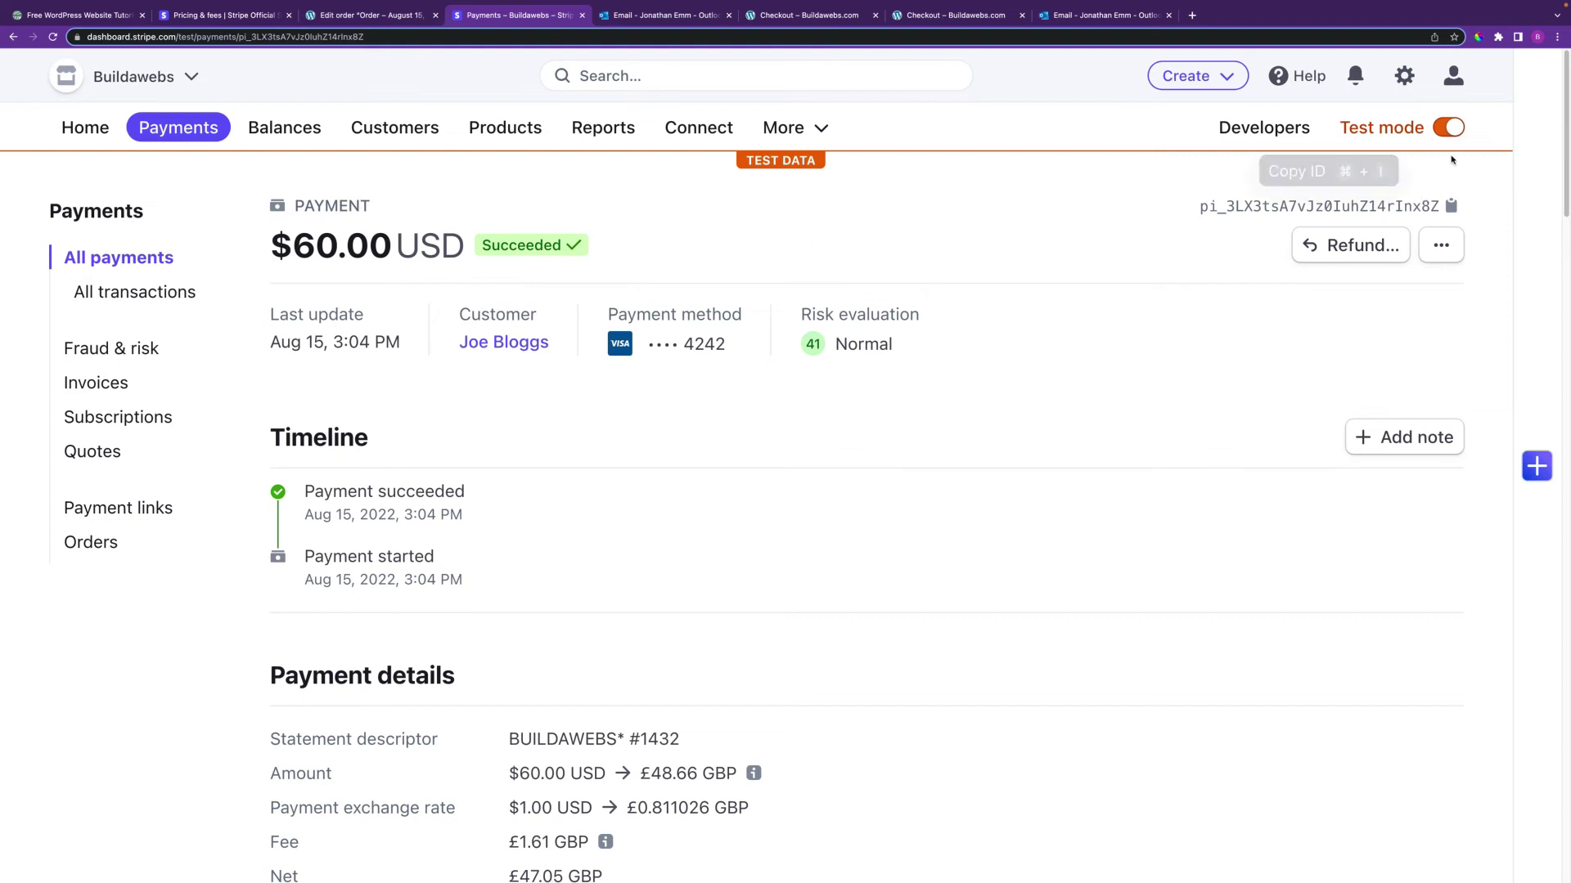
pyautogui.click(1445, 128)
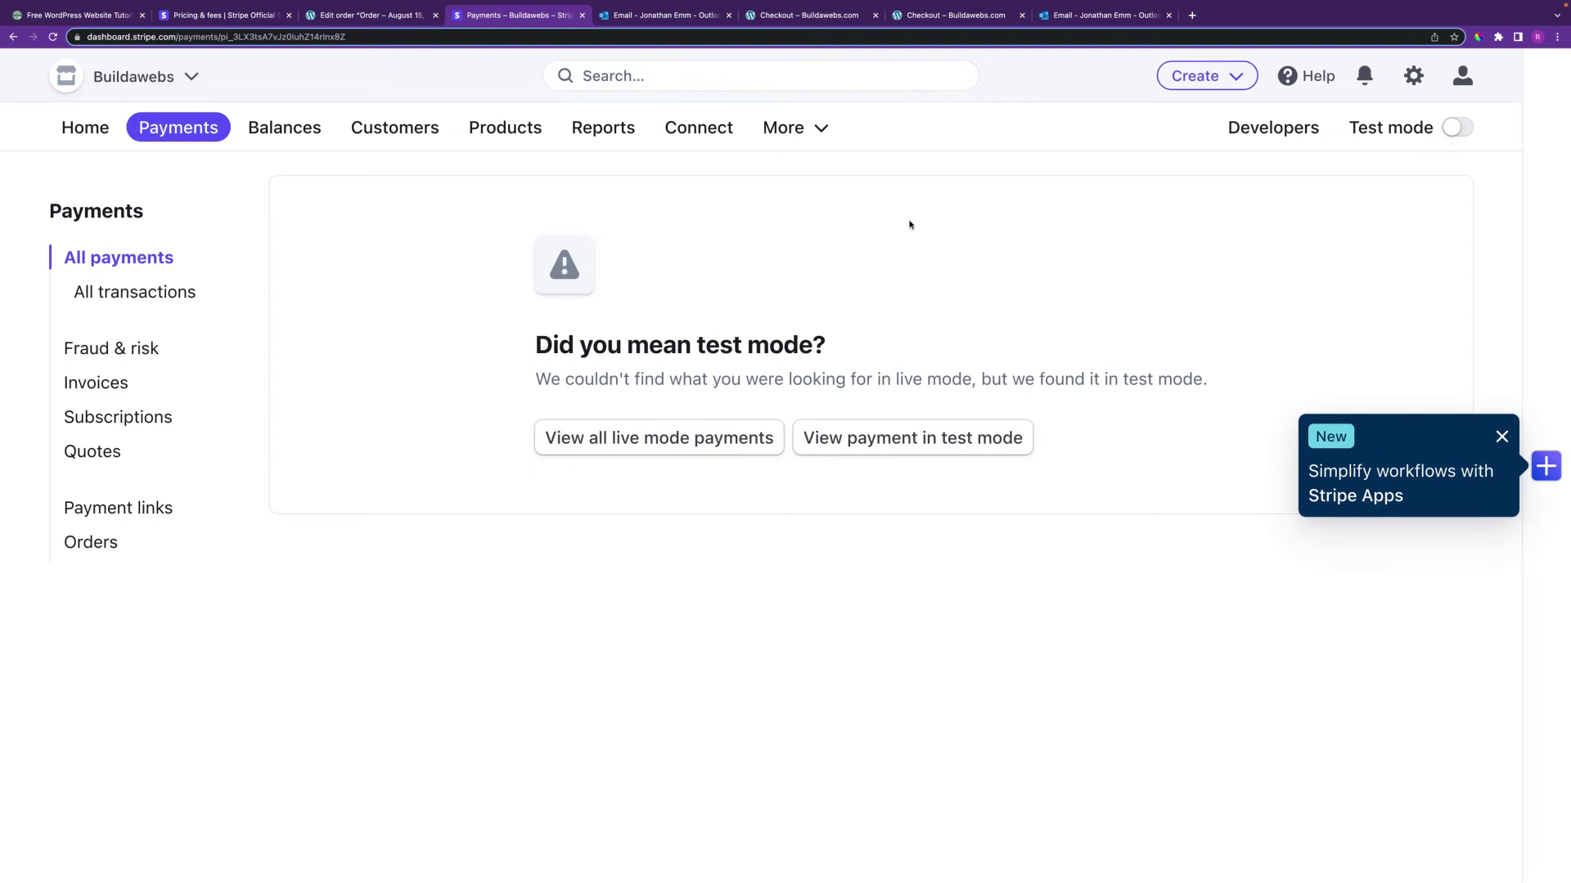
# Copy the live publishable key from Developers > API keys and return to the WordPress order tab
pyautogui.click(100, 131)
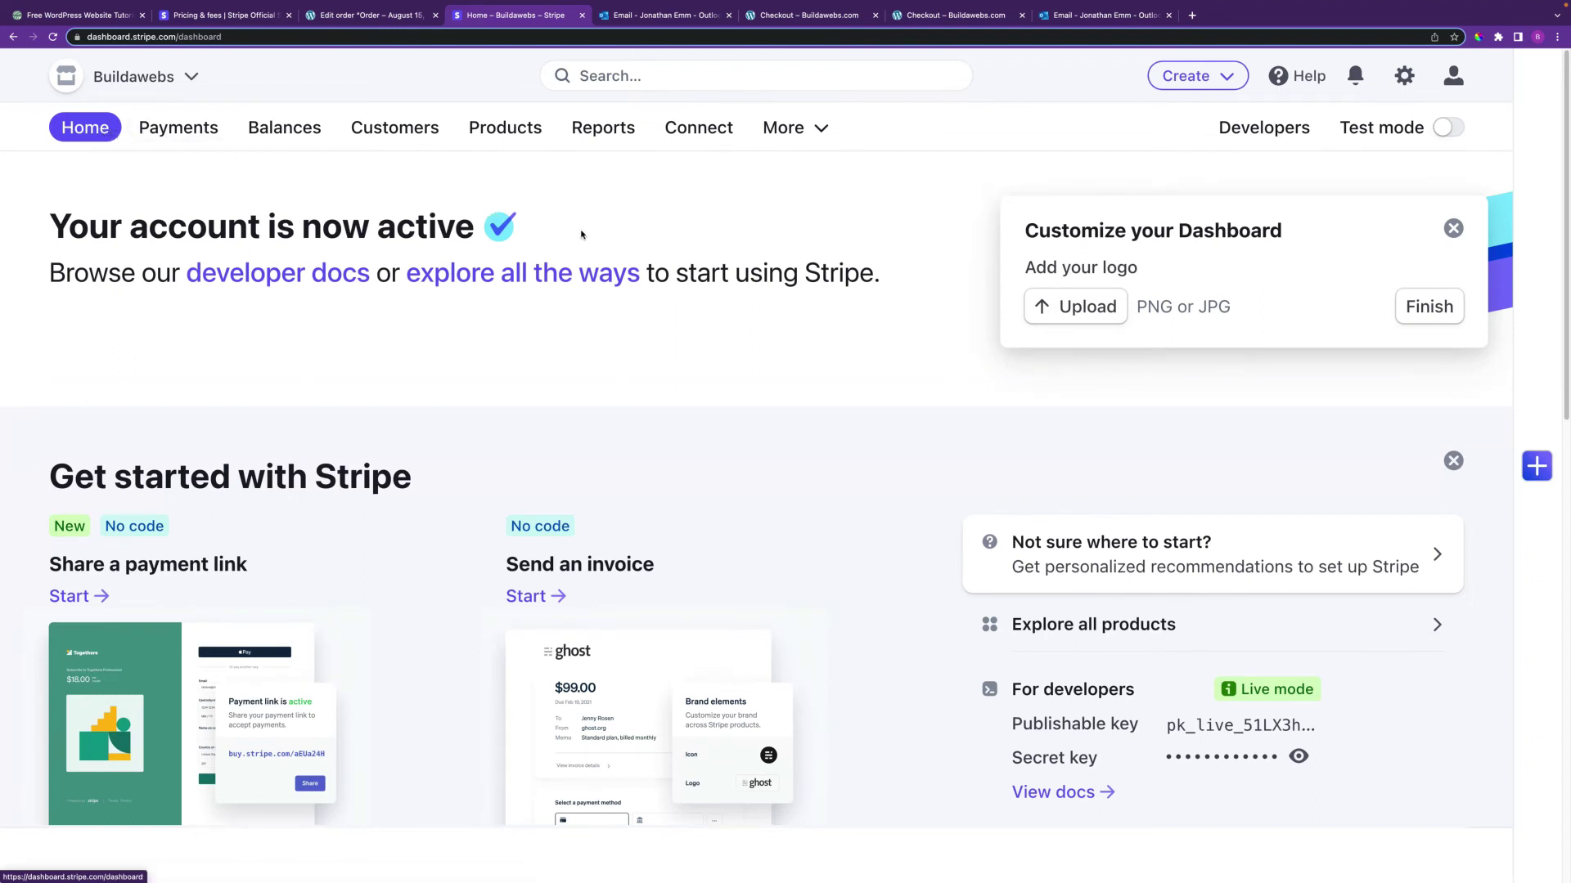
pyautogui.click(1261, 131)
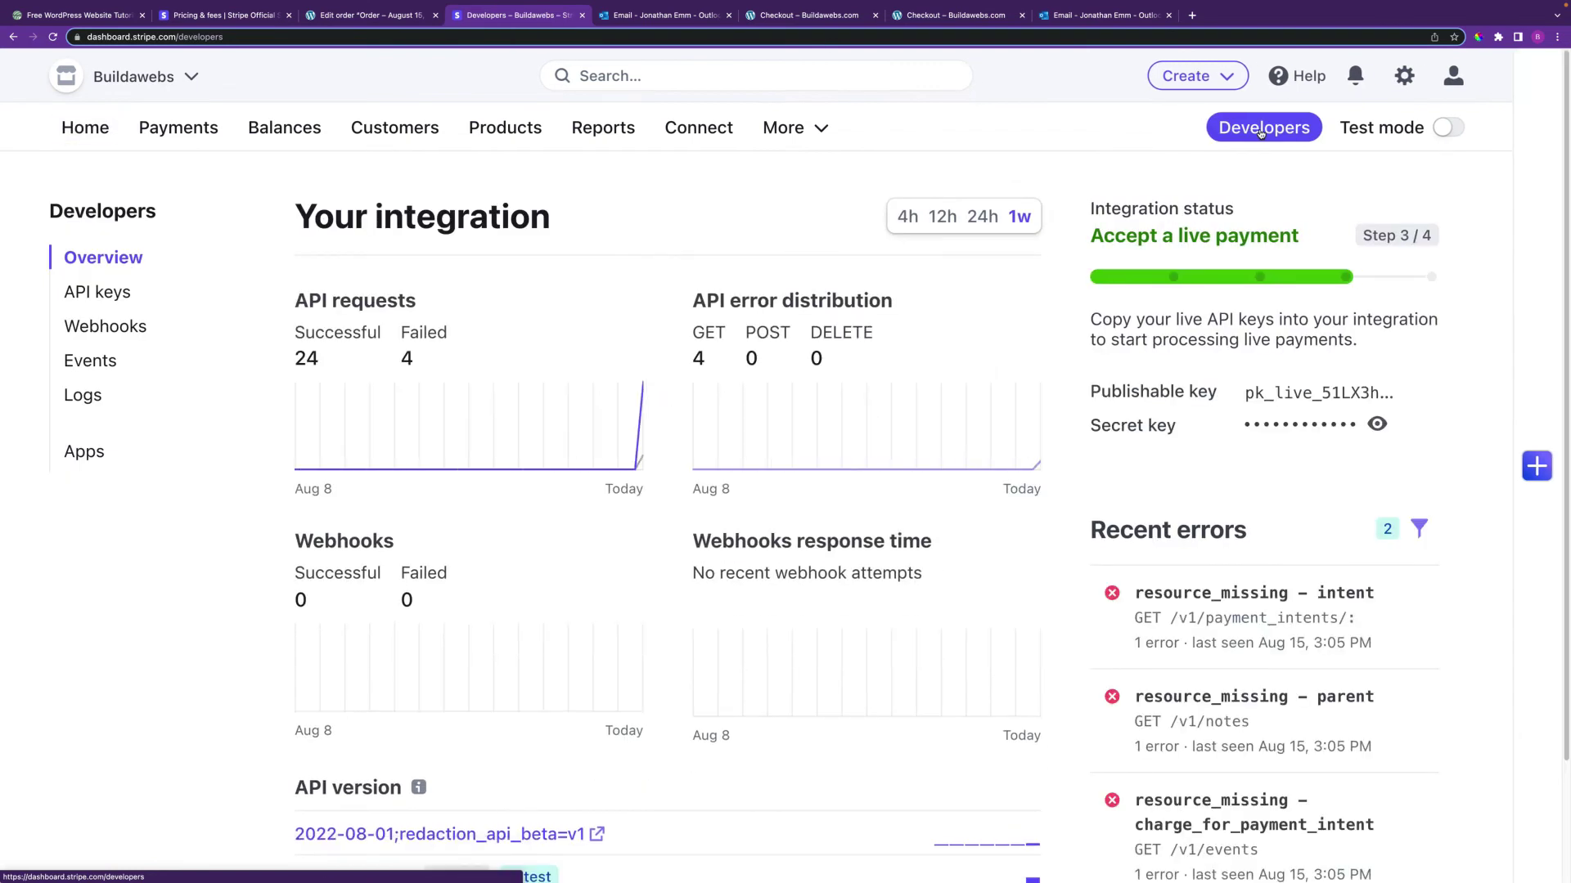
pyautogui.click(112, 300)
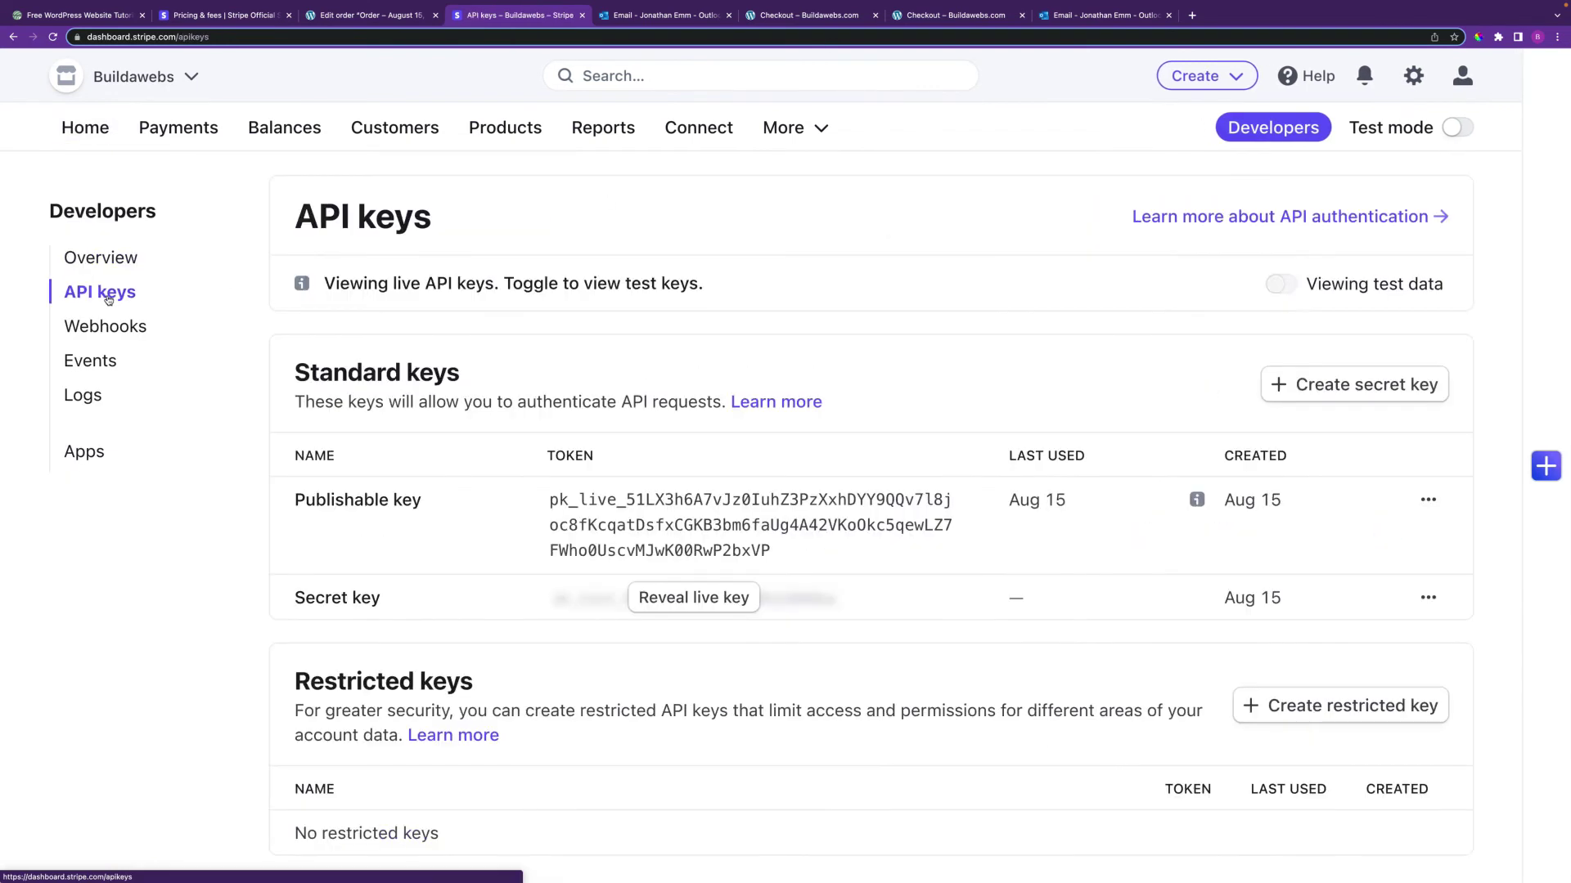
pyautogui.click(749, 518)
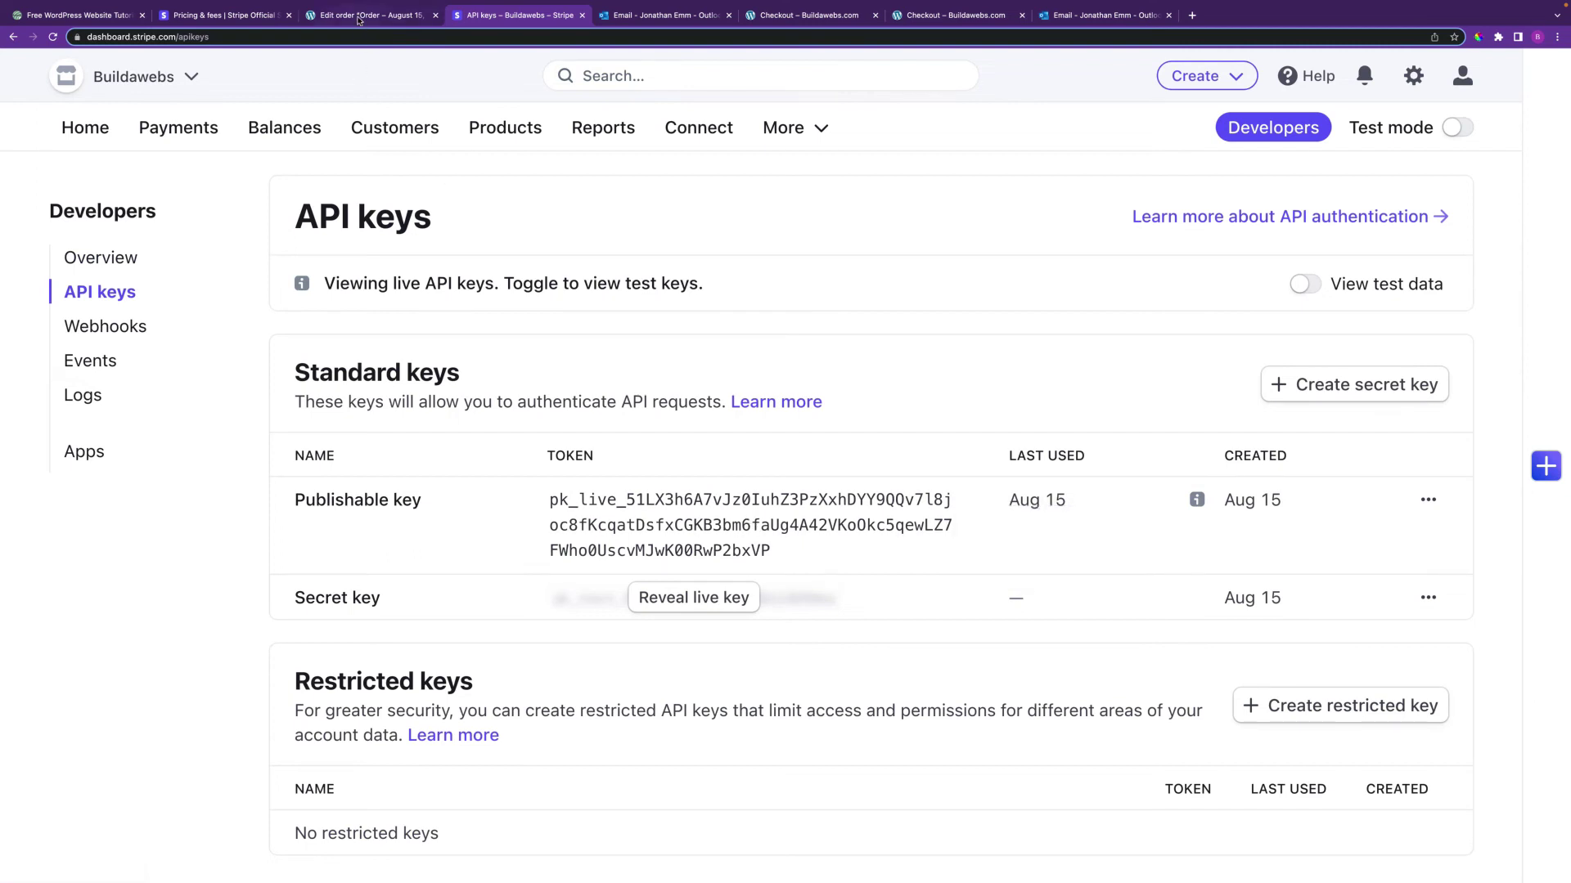
pyautogui.click(358, 21)
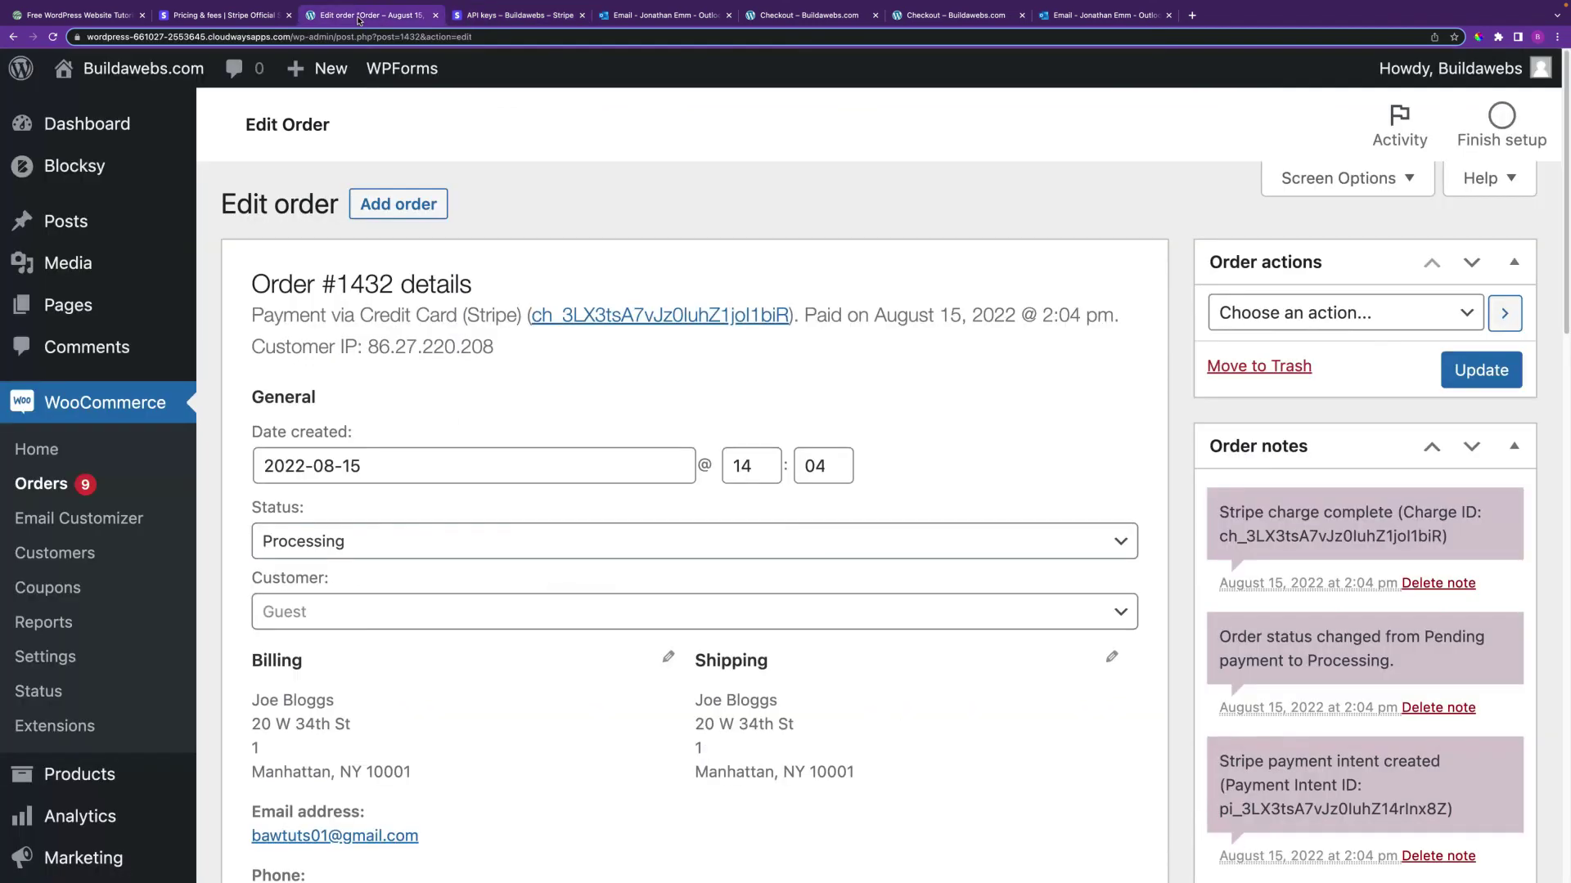
# Go to WooCommerce Settings > Payments > Stripe and show its general settings
pyautogui.click(49, 656)
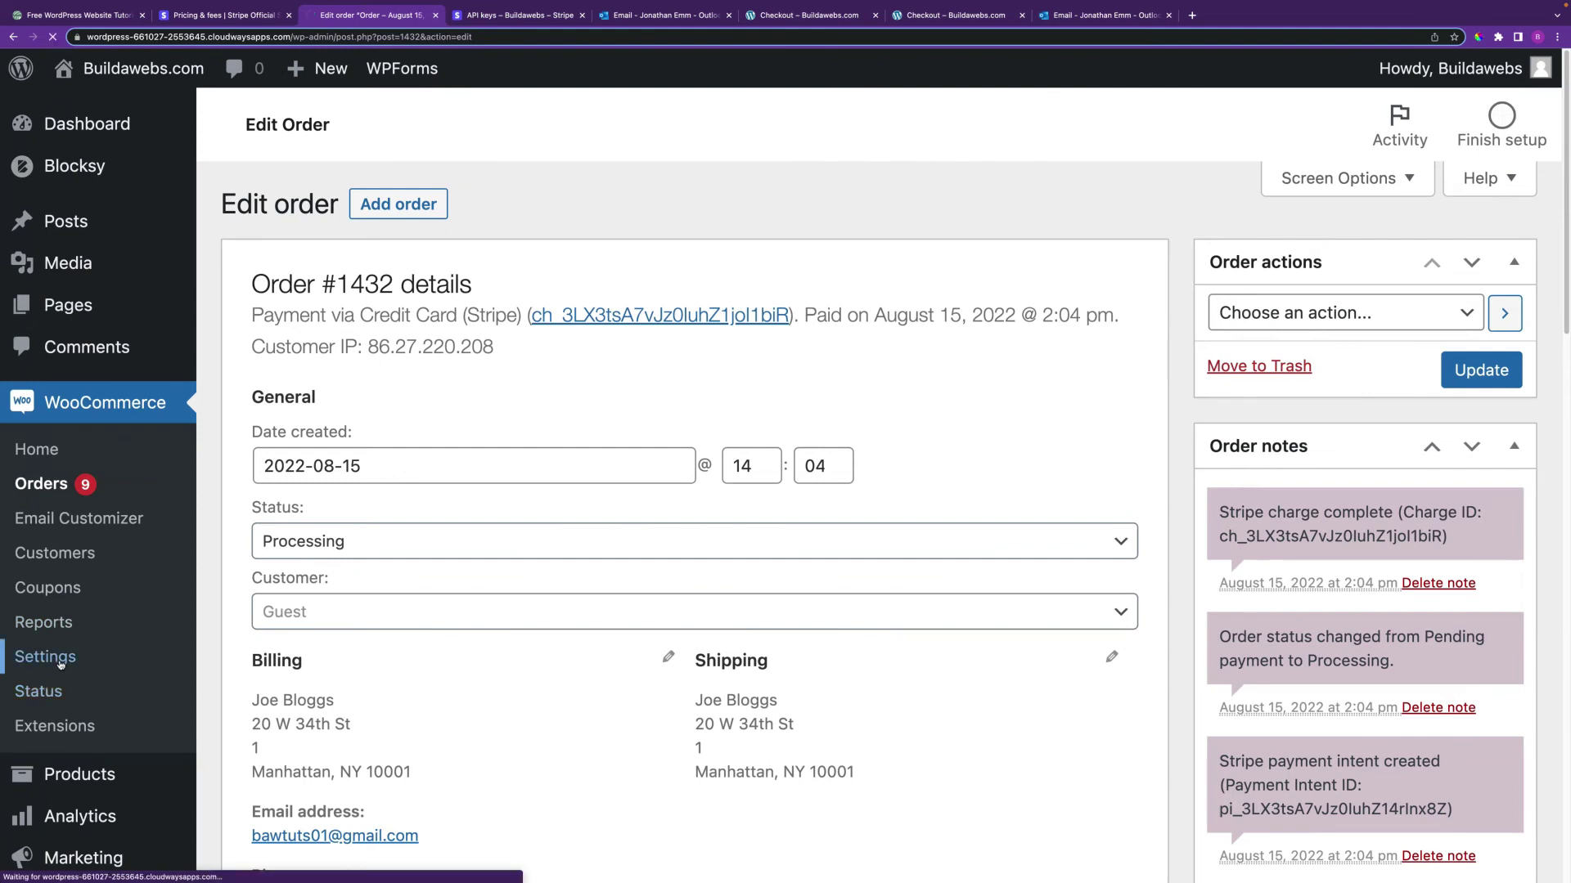
pyautogui.click(651, 237)
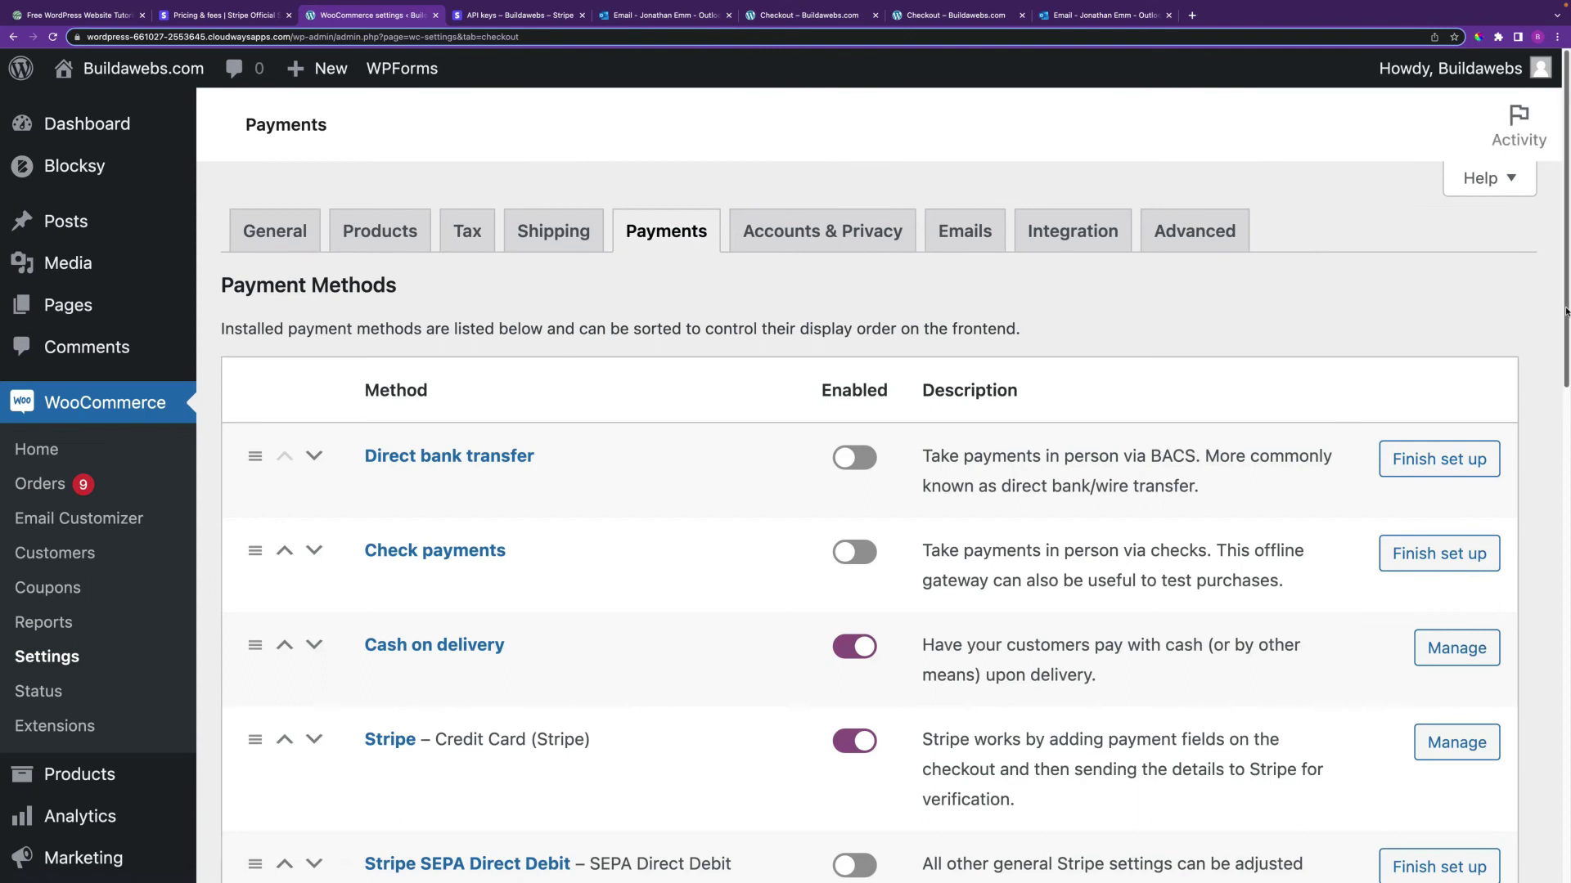
pyautogui.scroll(-3, 1562, 474)
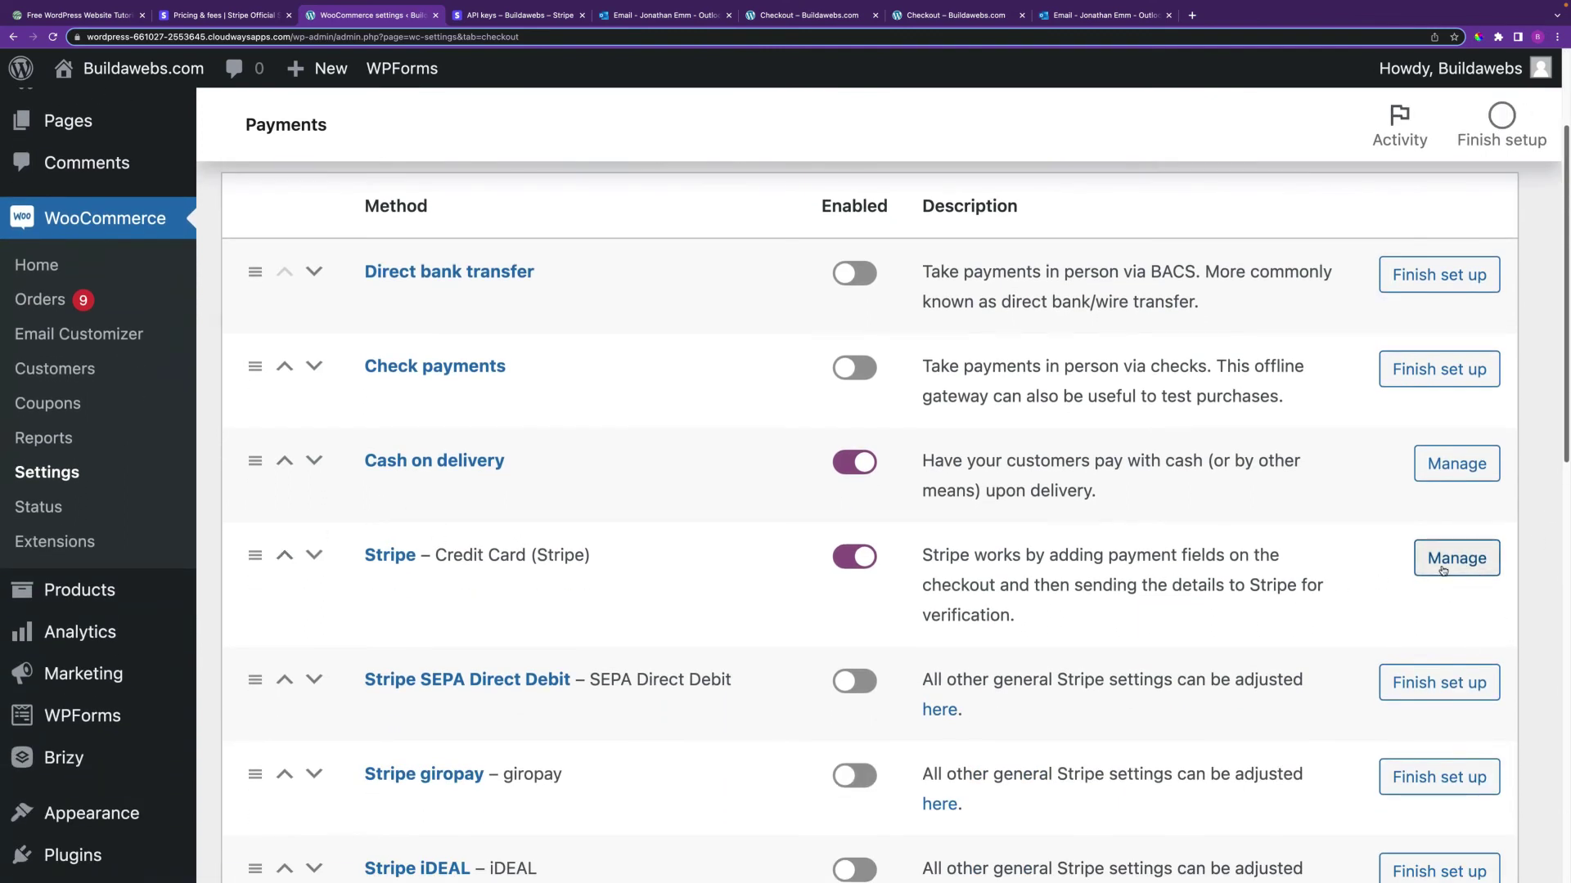
pyautogui.click(1443, 570)
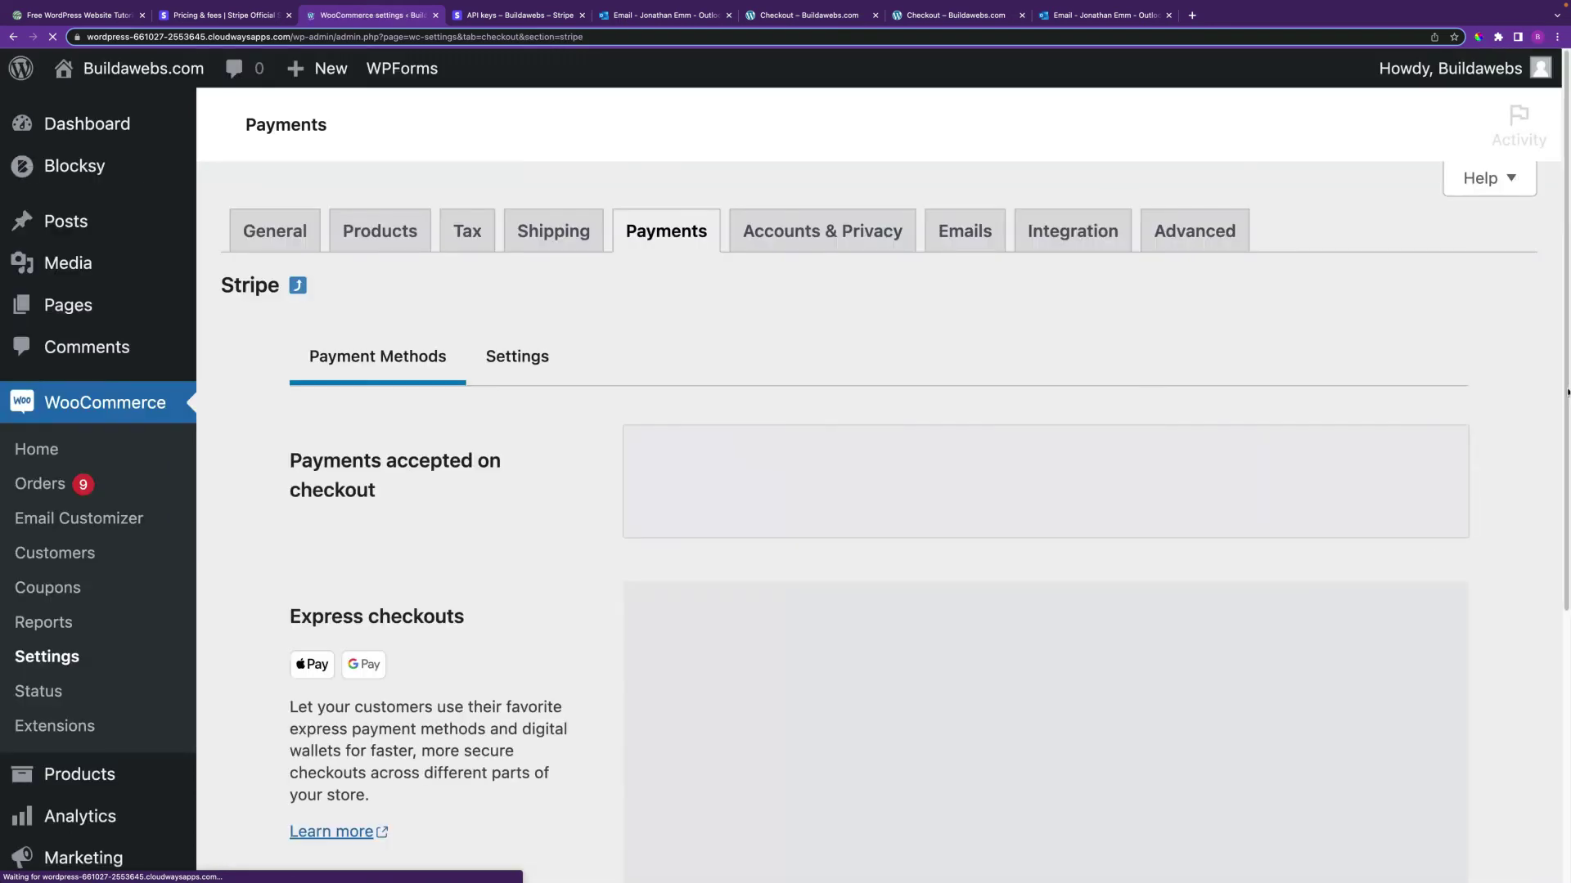
pyautogui.scroll(-1, 1565, 480)
pyautogui.scroll(-1, 1566, 481)
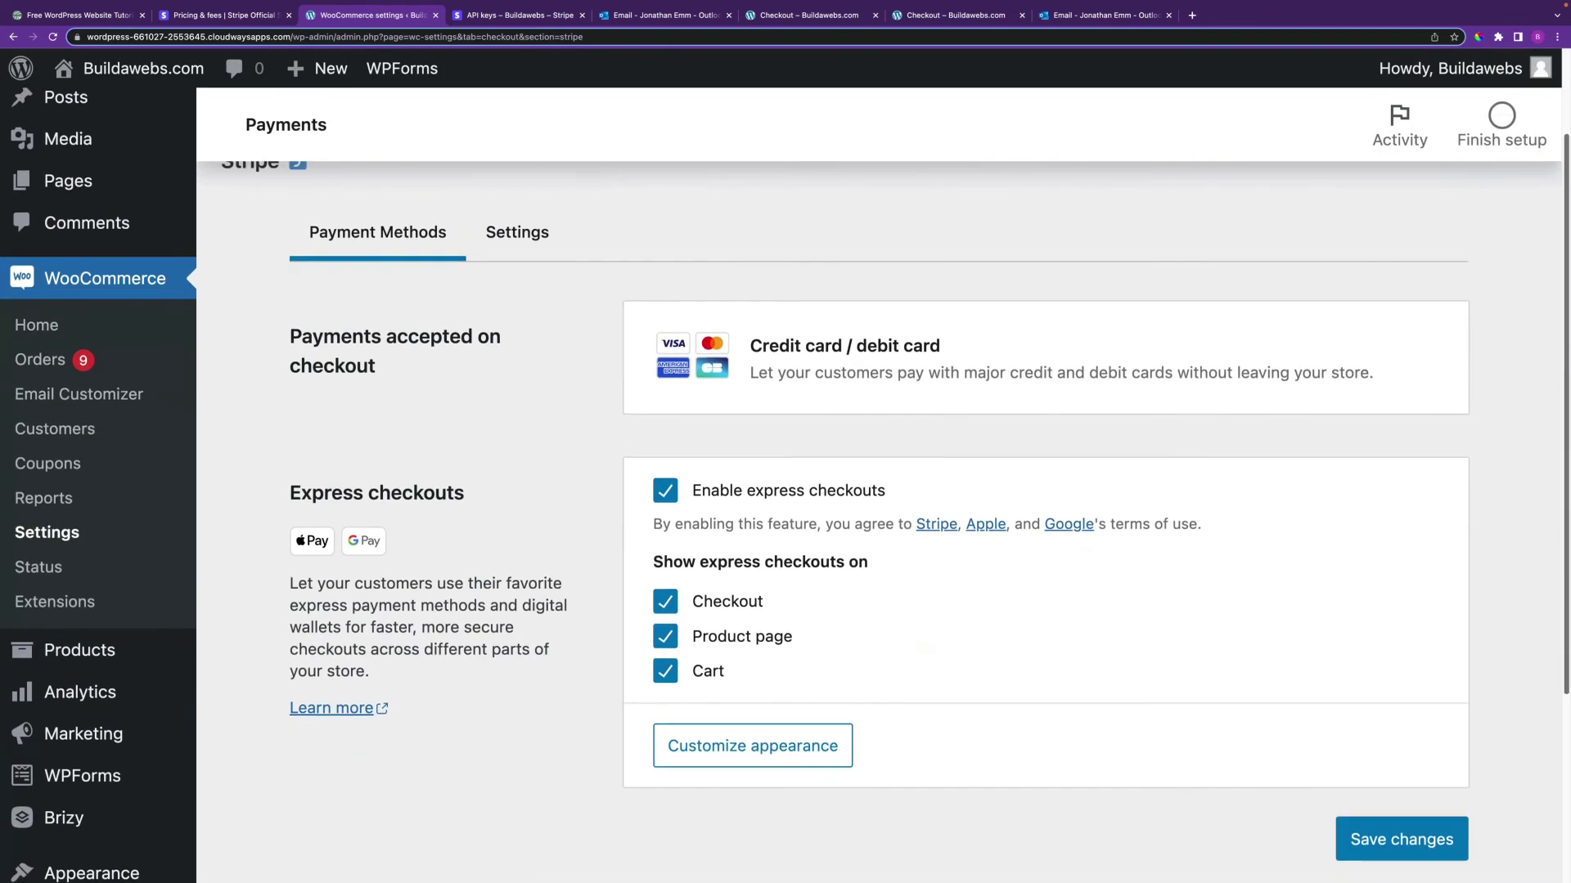
pyautogui.scroll(2, 548, 367)
pyautogui.click(521, 333)
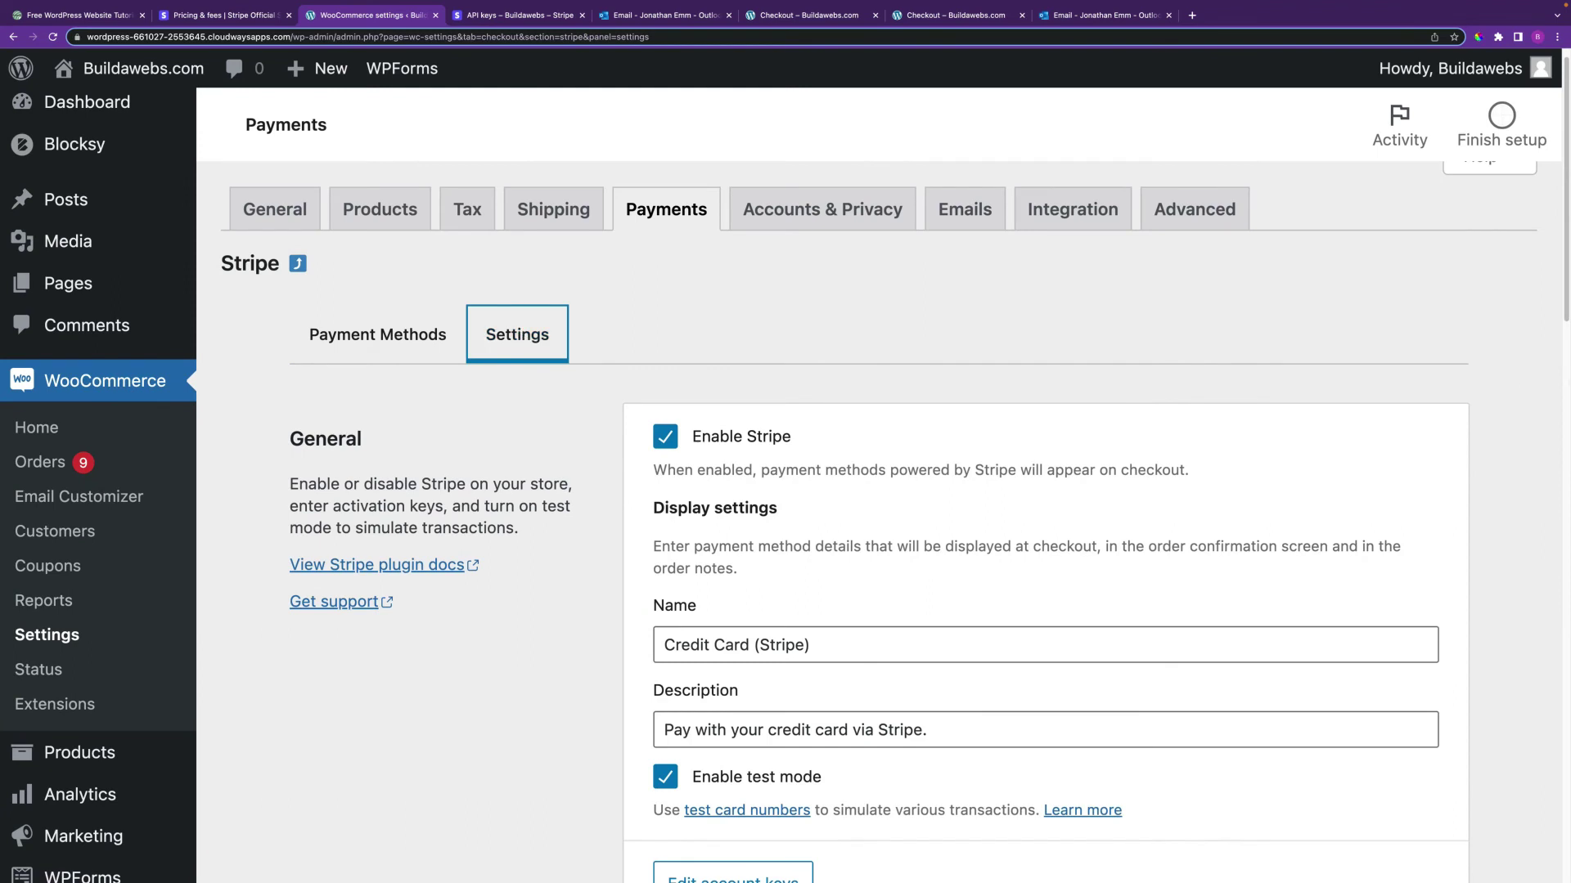
pyautogui.scroll(-5, 1559, 480)
pyautogui.scroll(-3, 1559, 480)
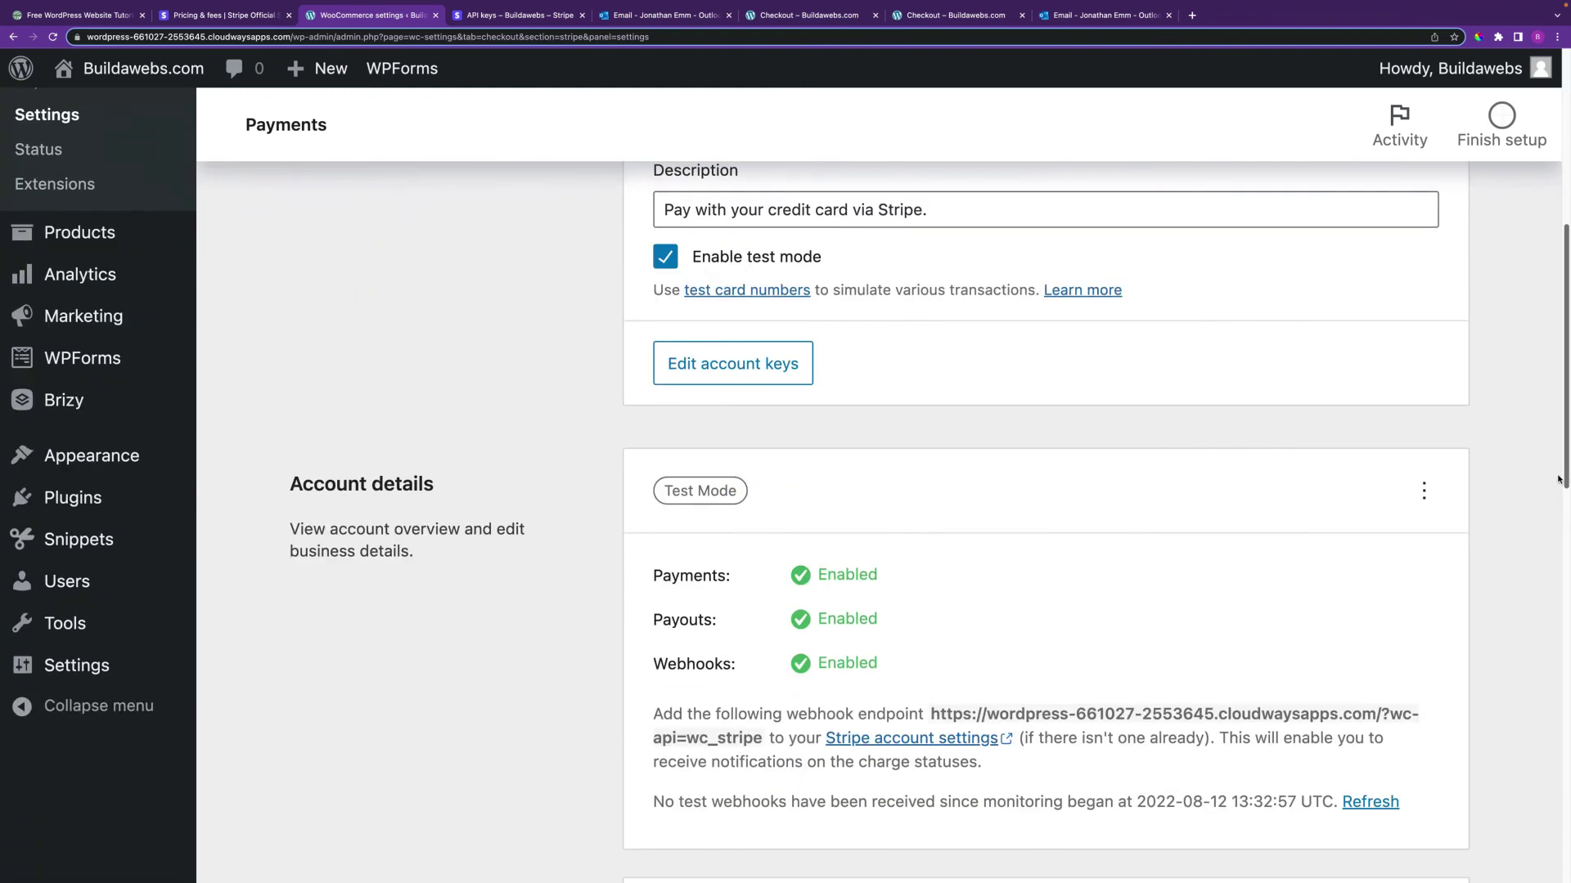
# Paste the live publishable key into the live account keys editor
pyautogui.click(755, 373)
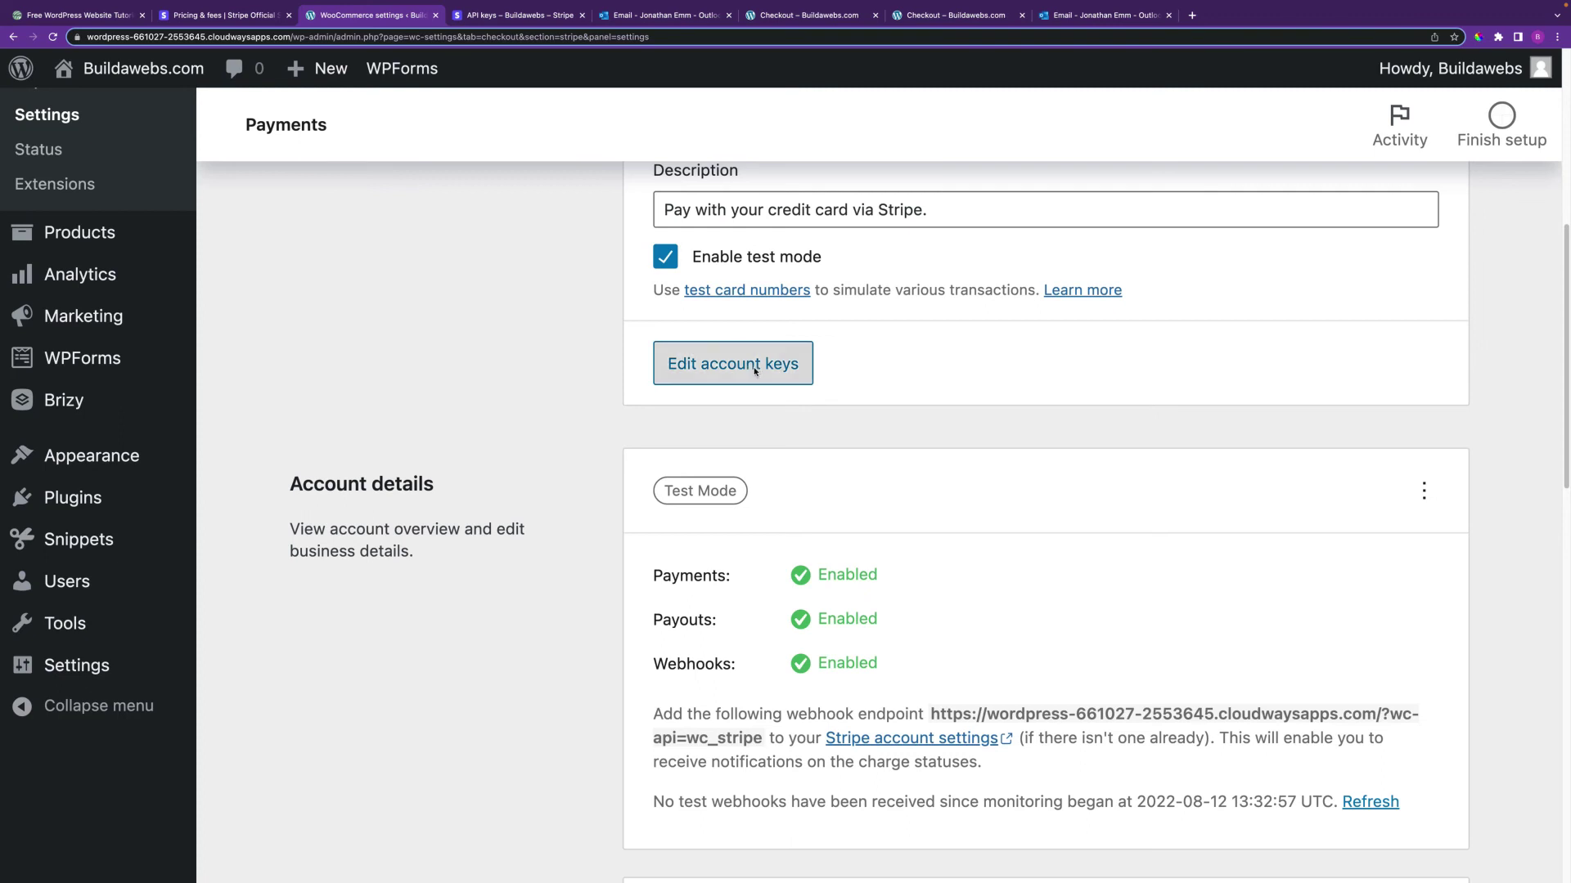
pyautogui.click(456, 330)
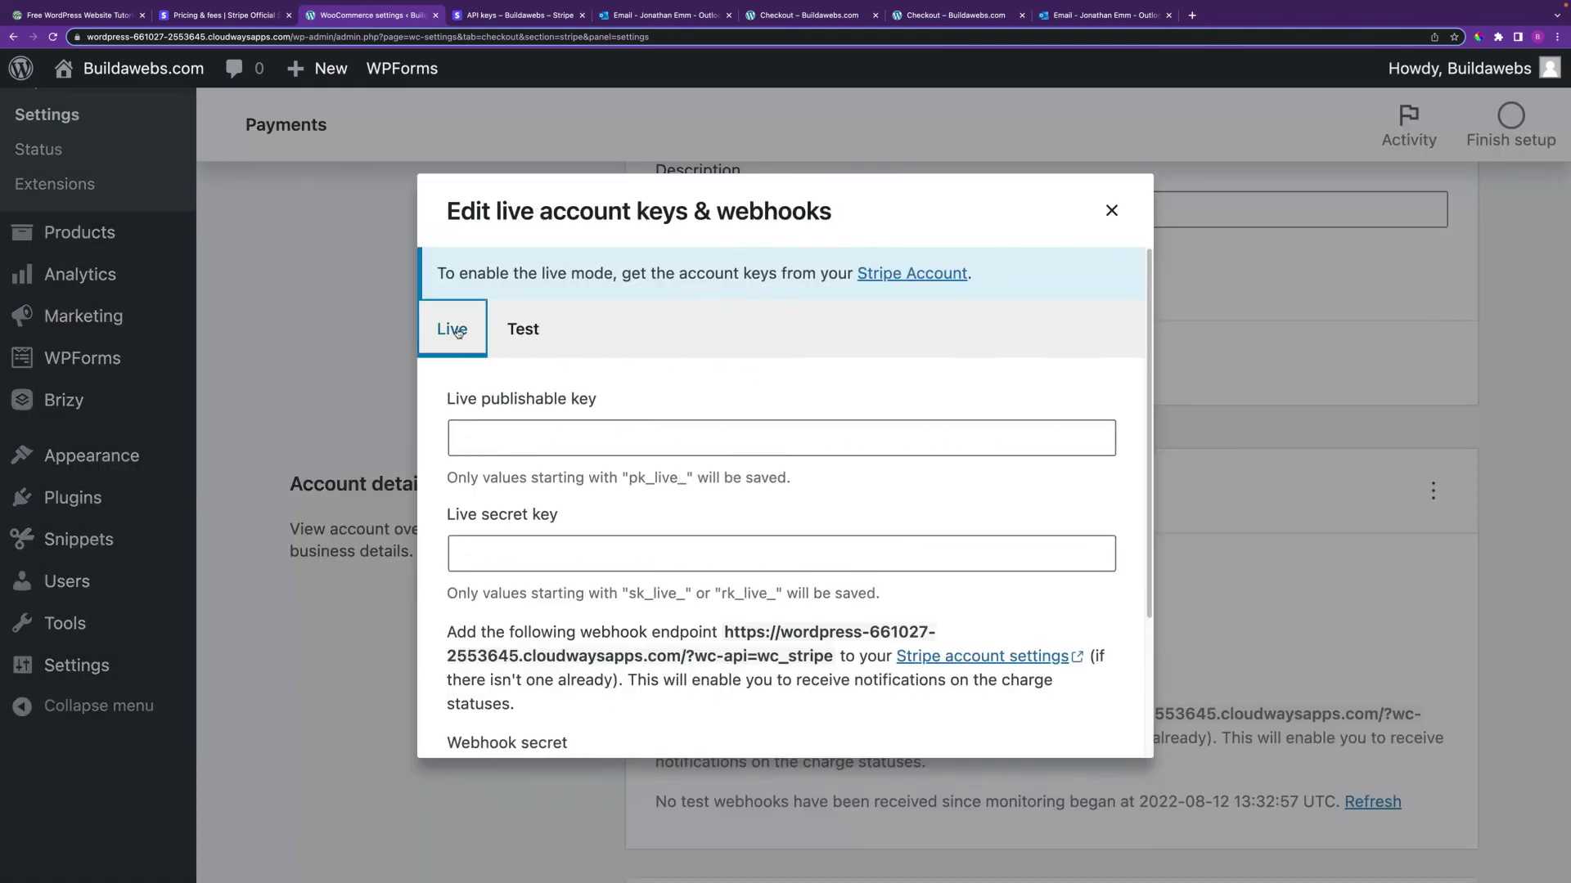
pyautogui.click(505, 432)
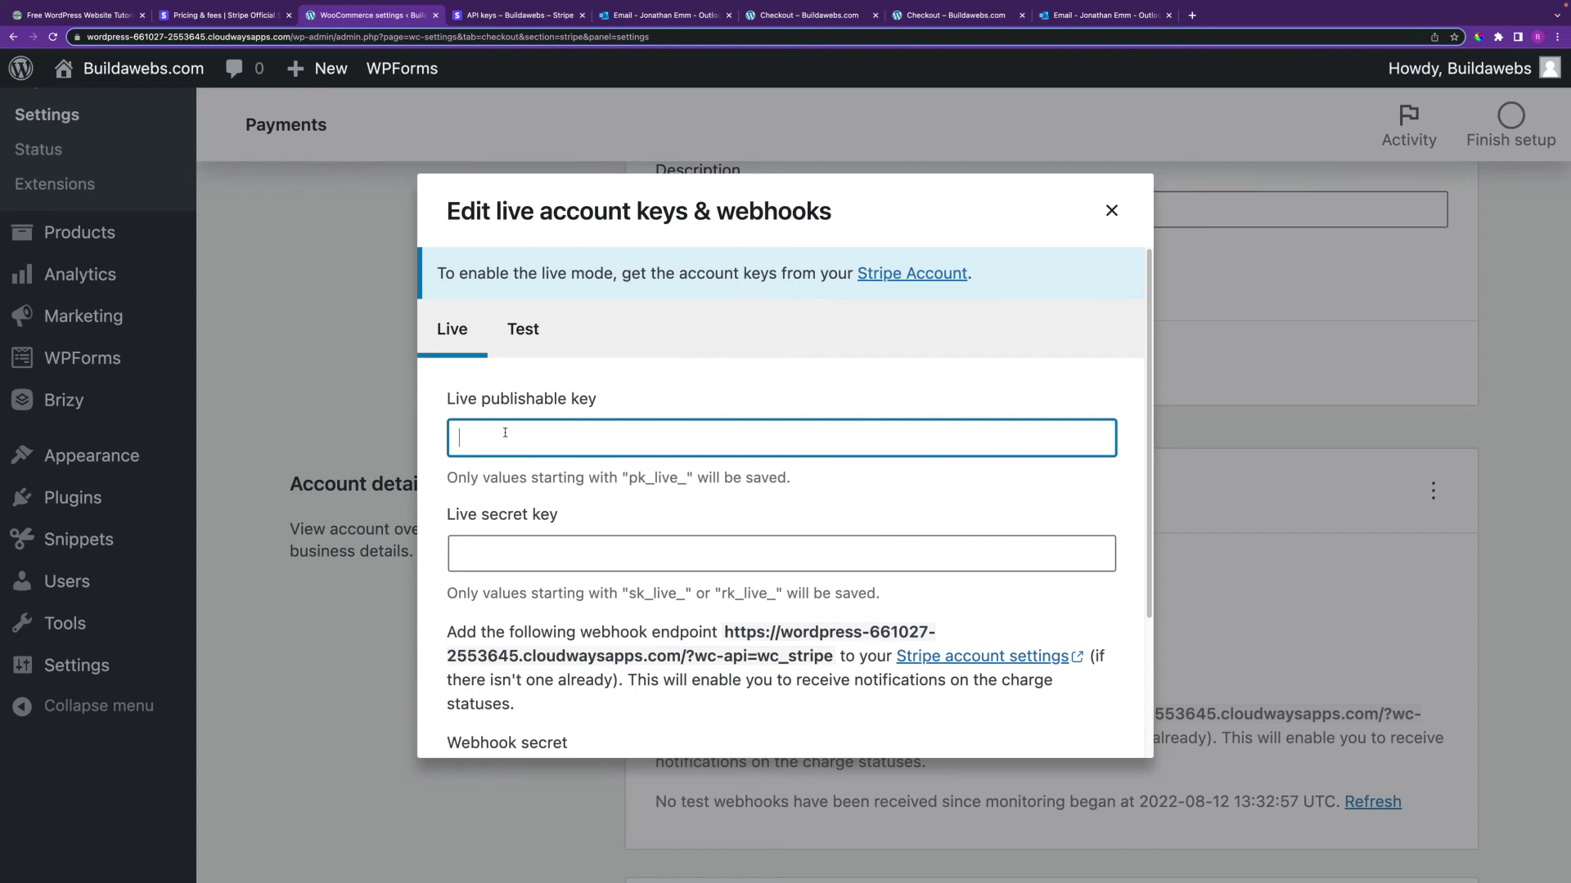
pyautogui.hotkey('ctrl', 'v')
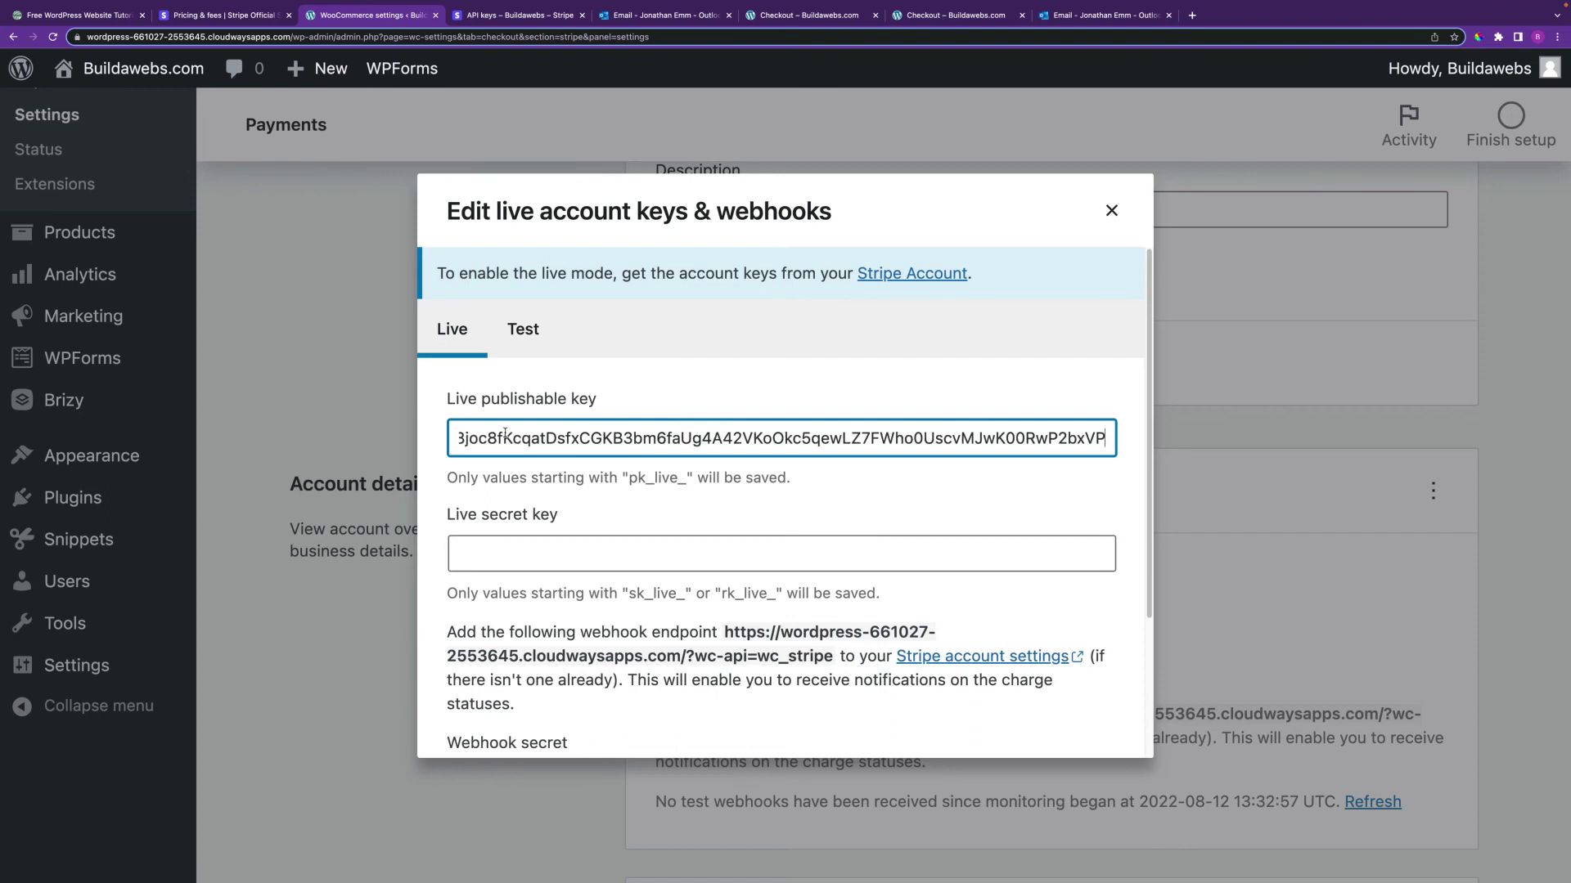
# Copy Stripe's live secret key into Live secret key, then select the webhook endpoint URL
pyautogui.click(536, 21)
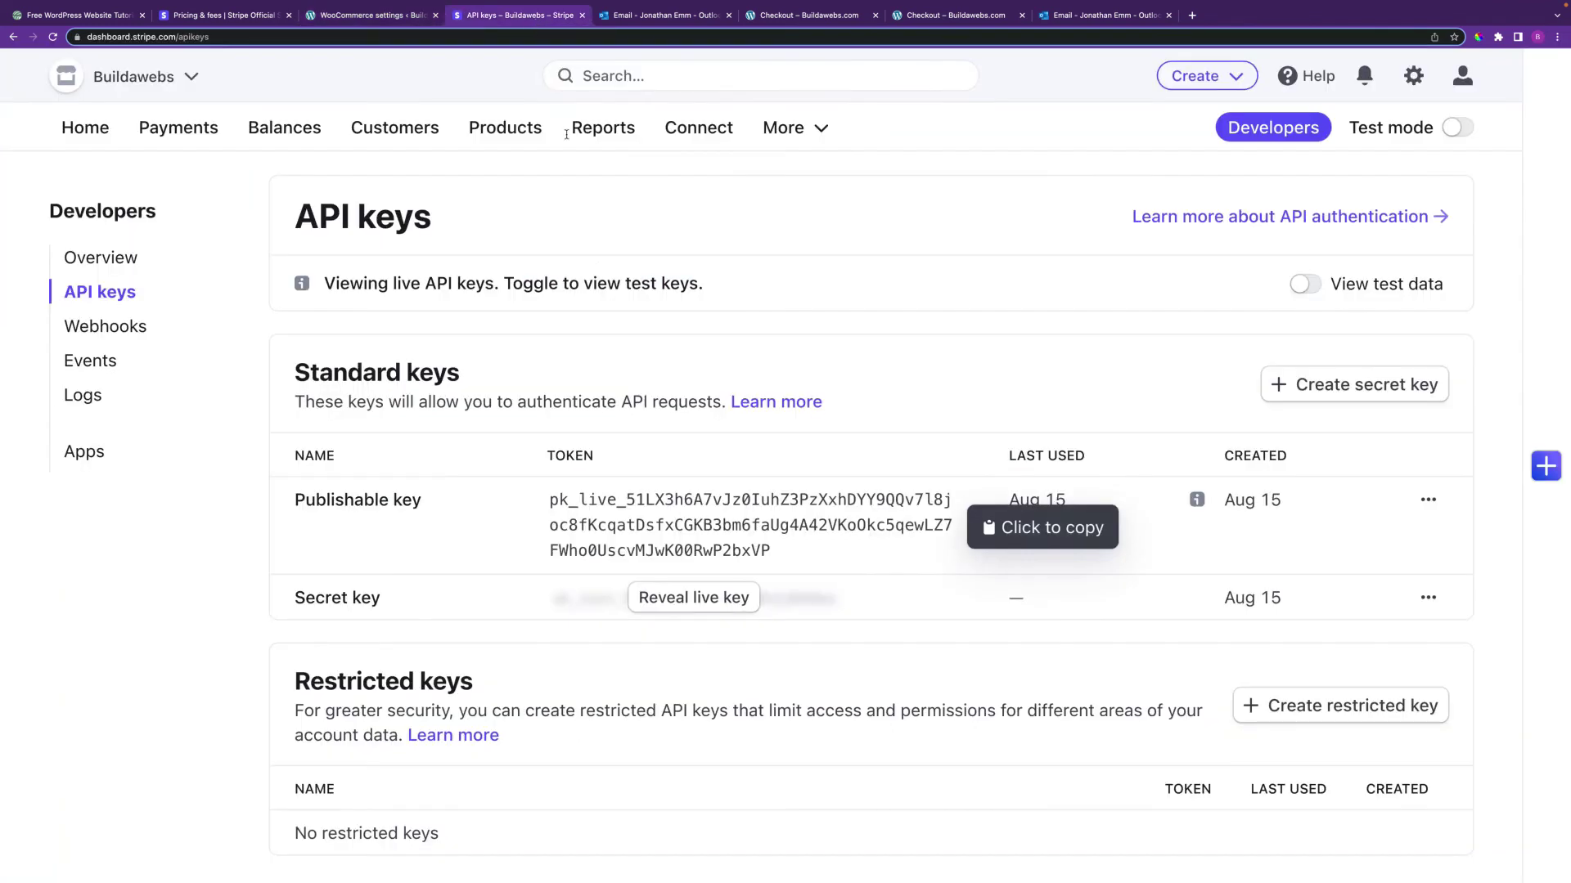
pyautogui.click(668, 601)
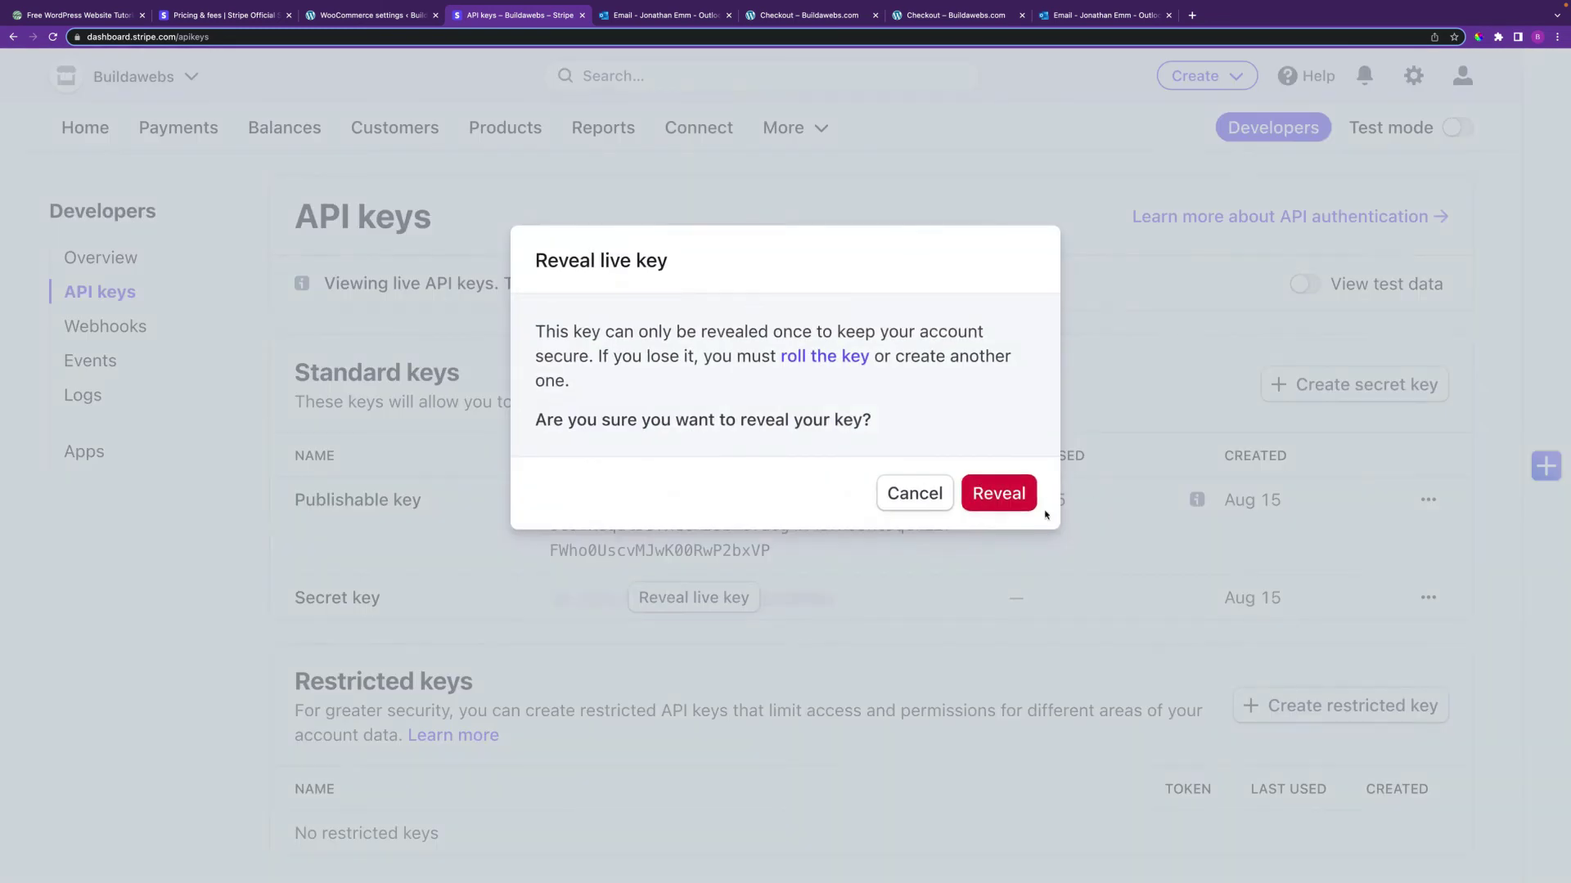
pyautogui.click(1006, 501)
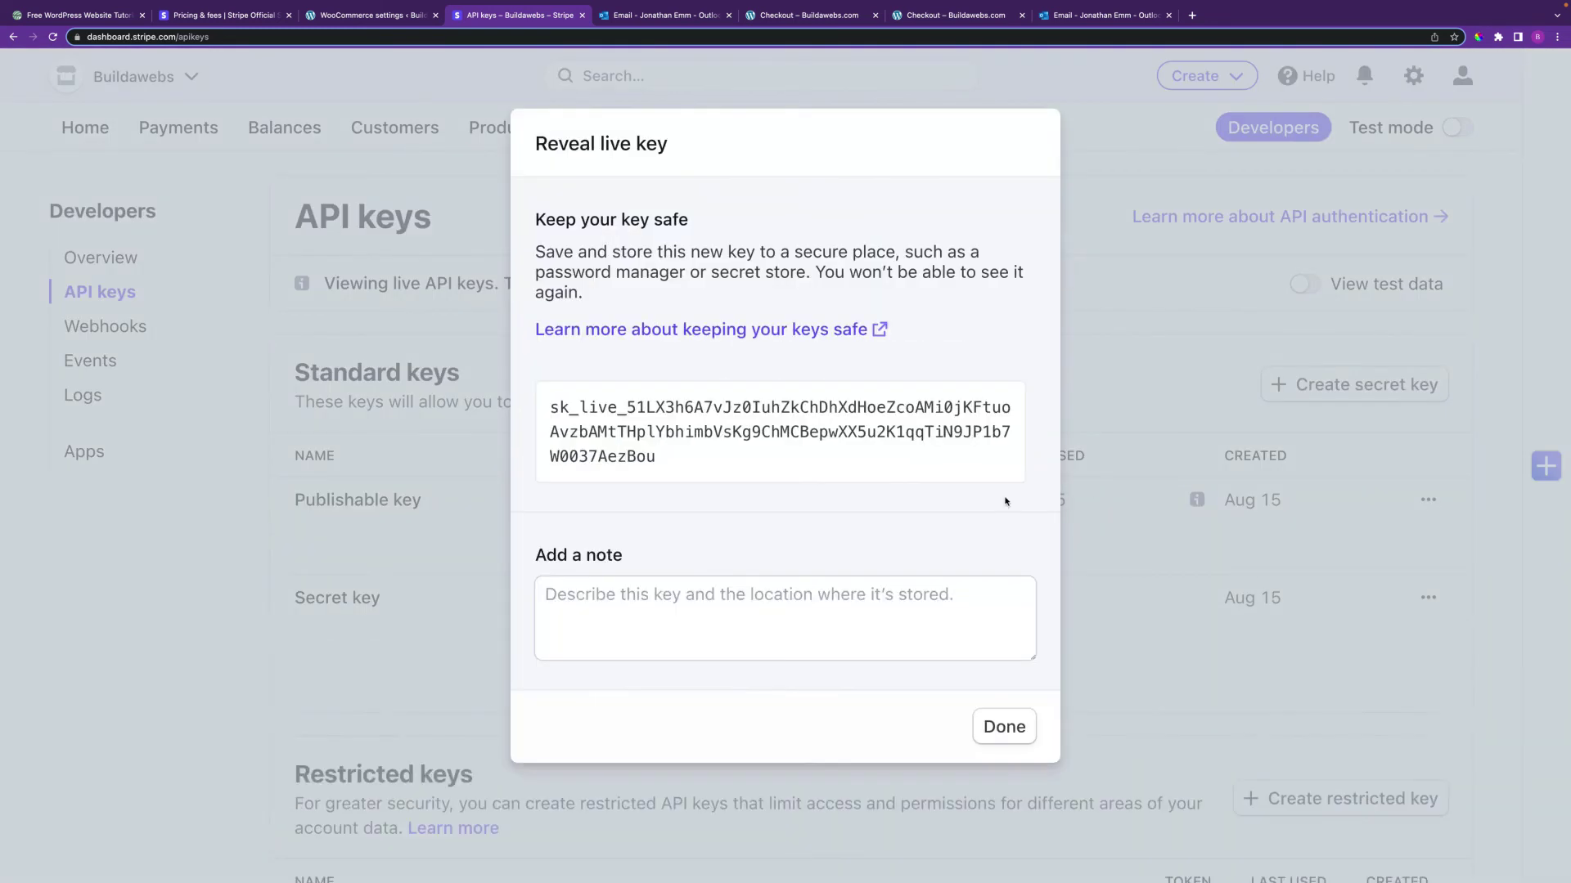
pyautogui.click(740, 428)
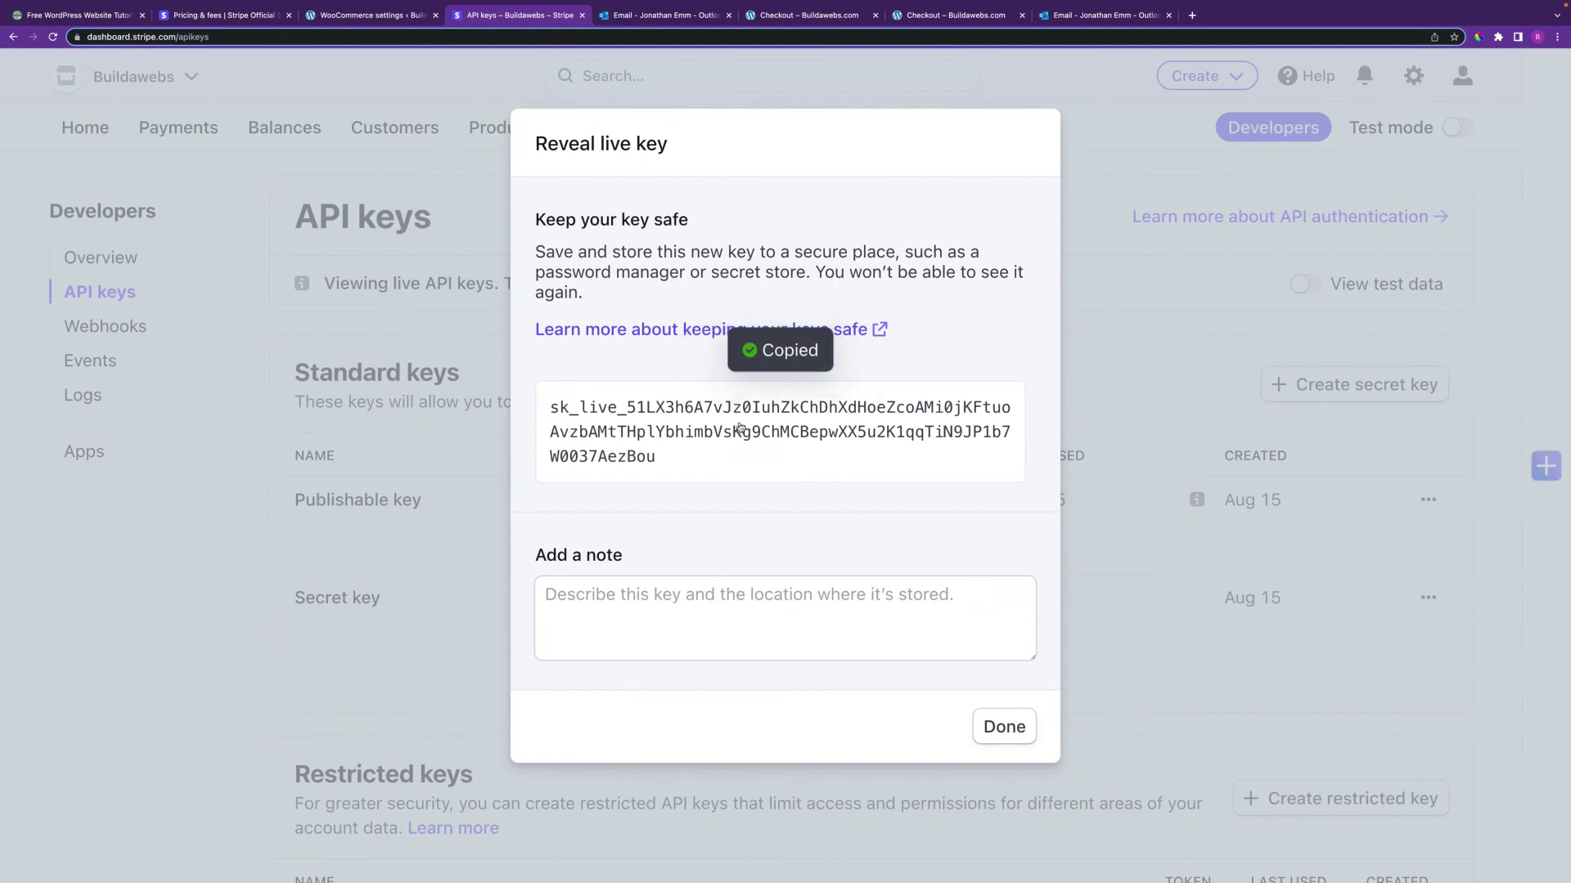
pyautogui.click(370, 15)
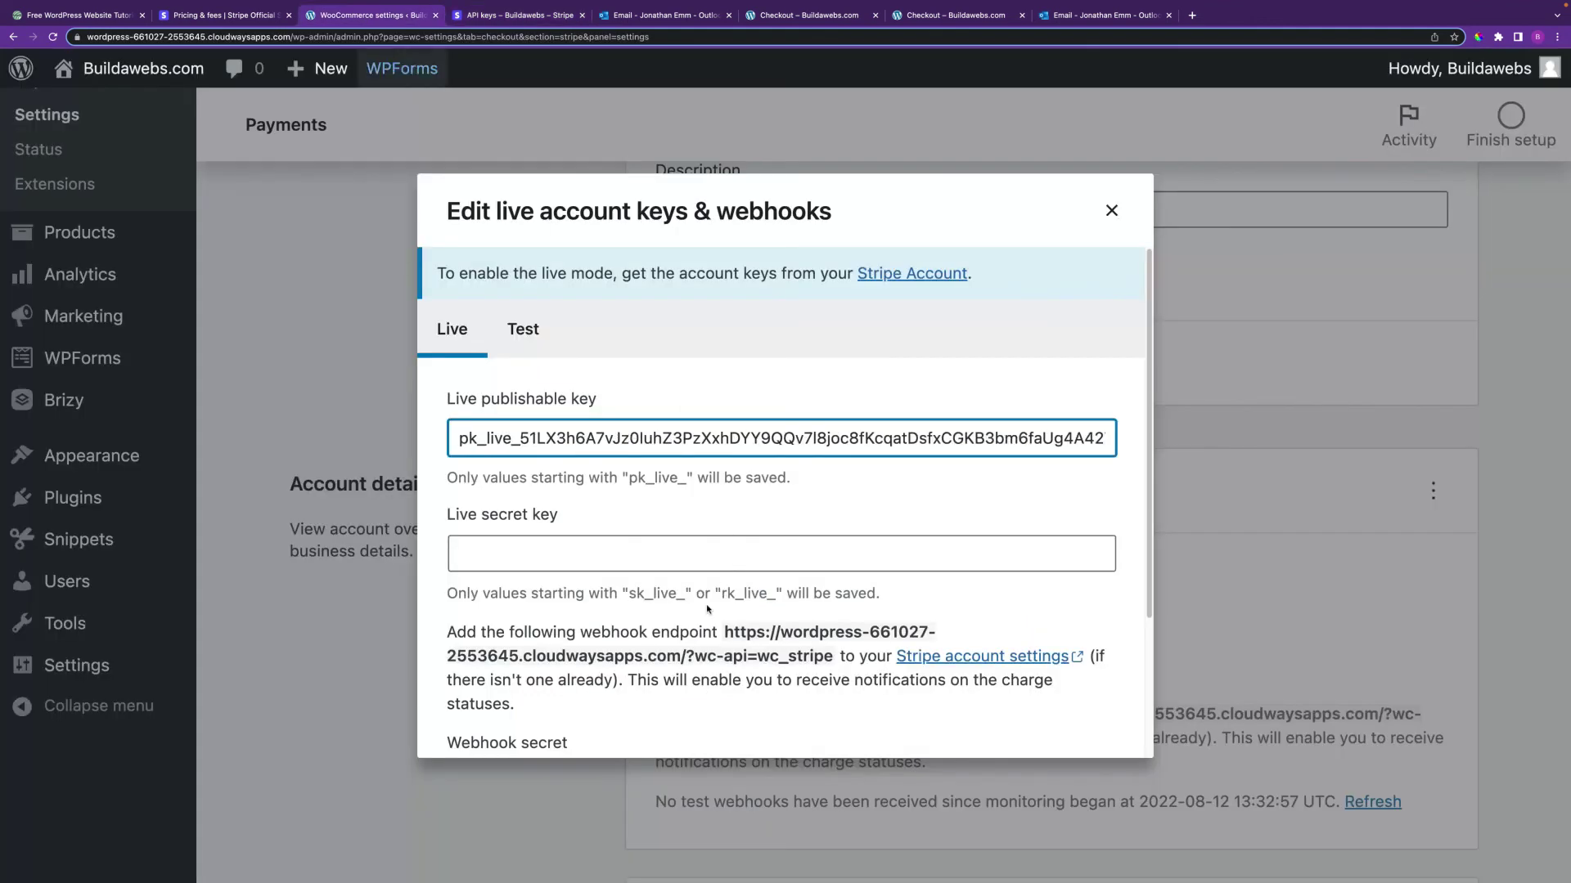
pyautogui.click(580, 556)
pyautogui.hotkey('ctrl', 'v')
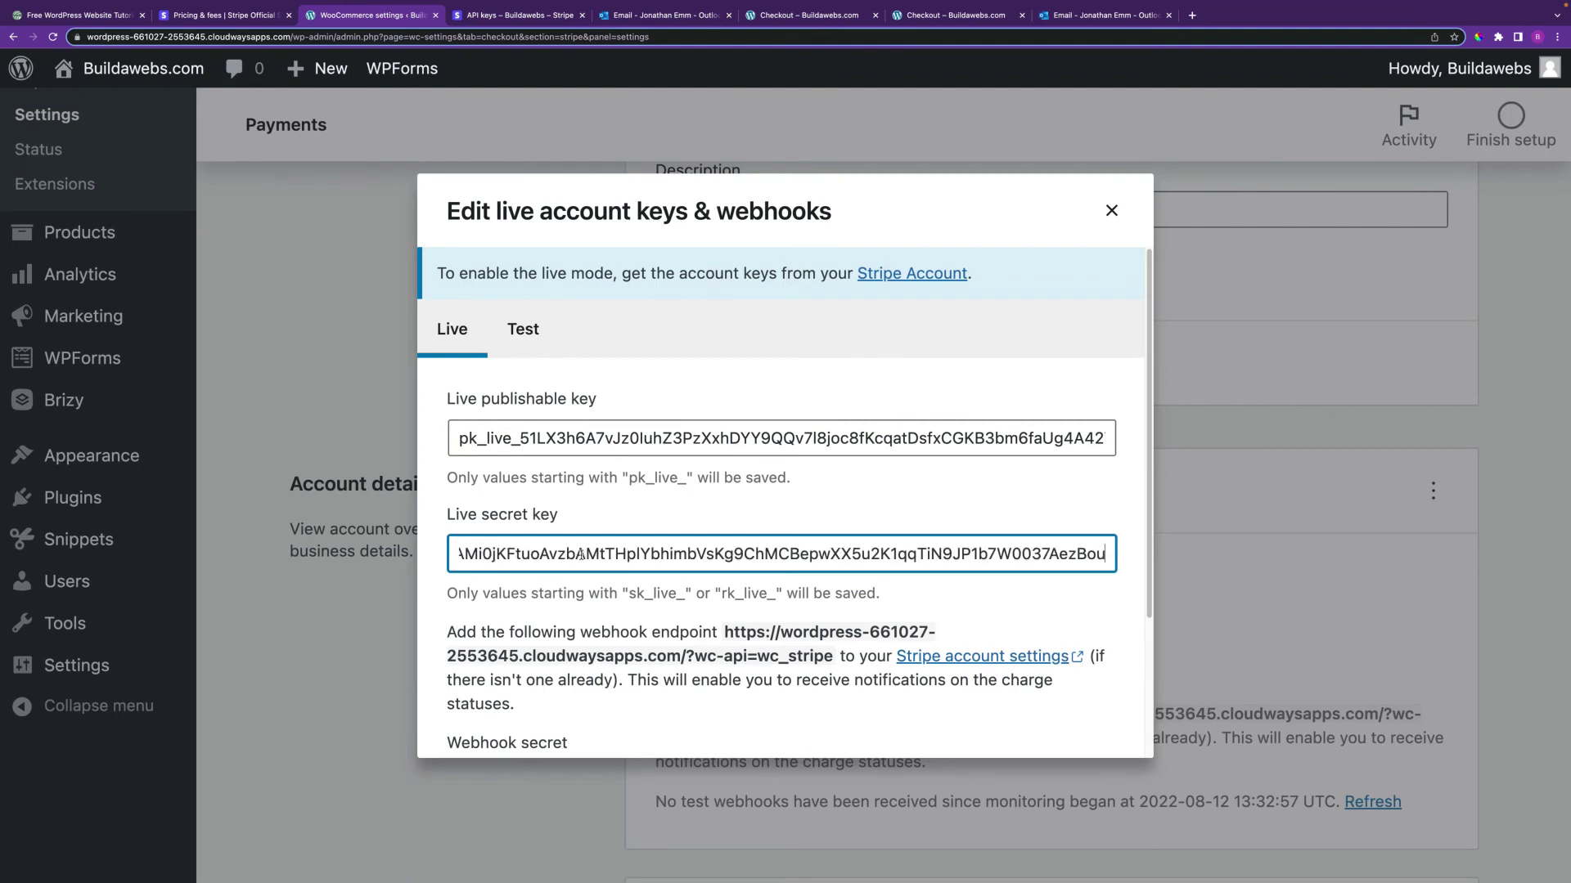
pyautogui.moveTo(1153, 522); pyautogui.dragTo(1147, 620)
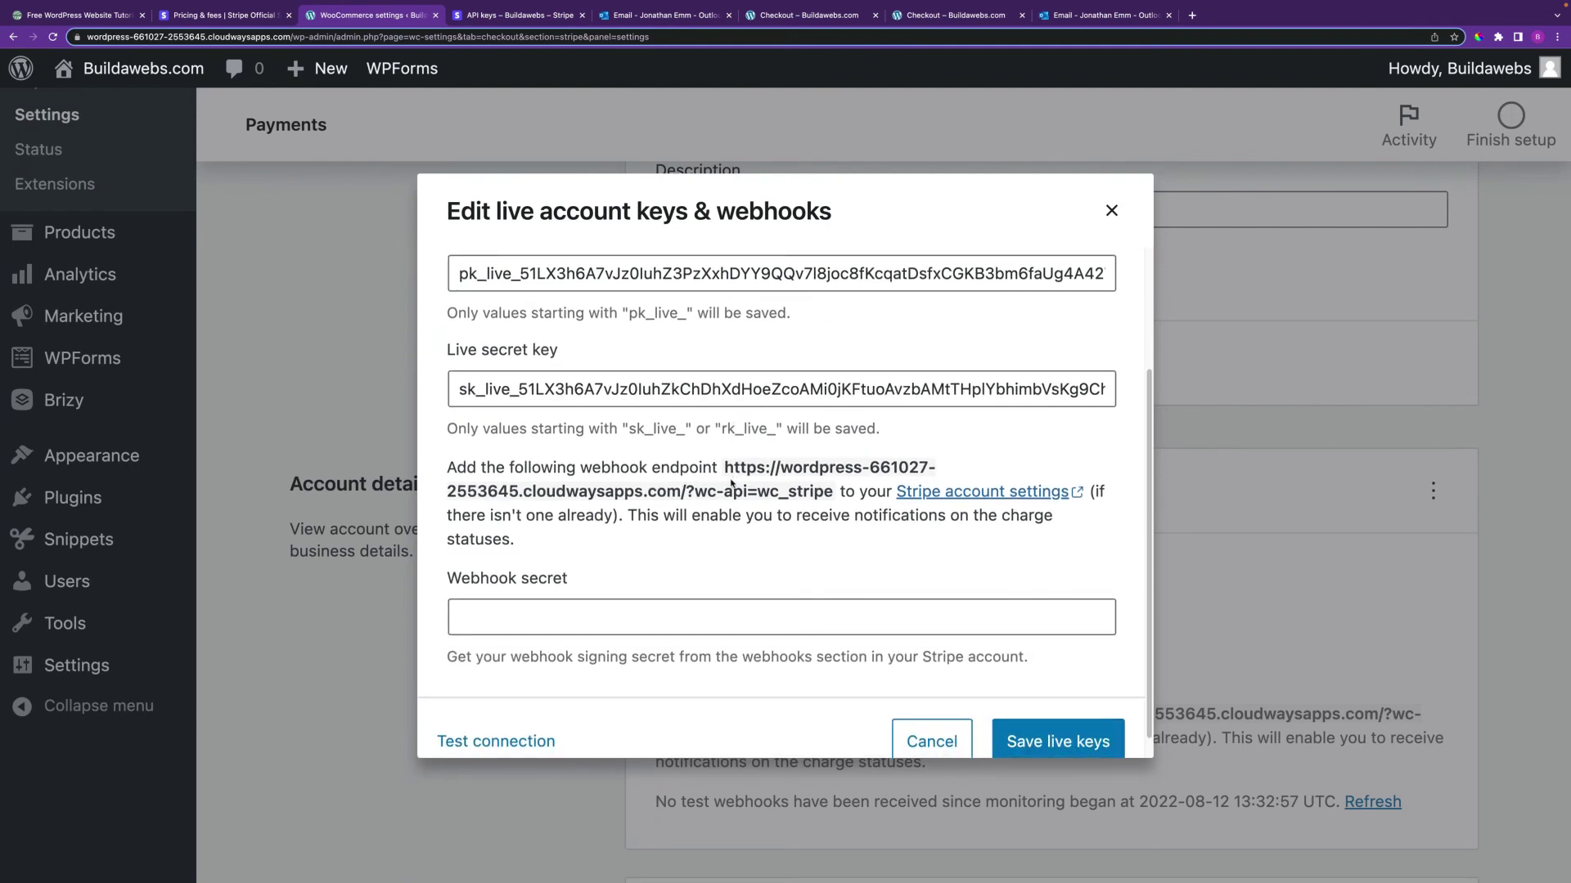
pyautogui.moveTo(725, 467); pyautogui.dragTo(834, 500)
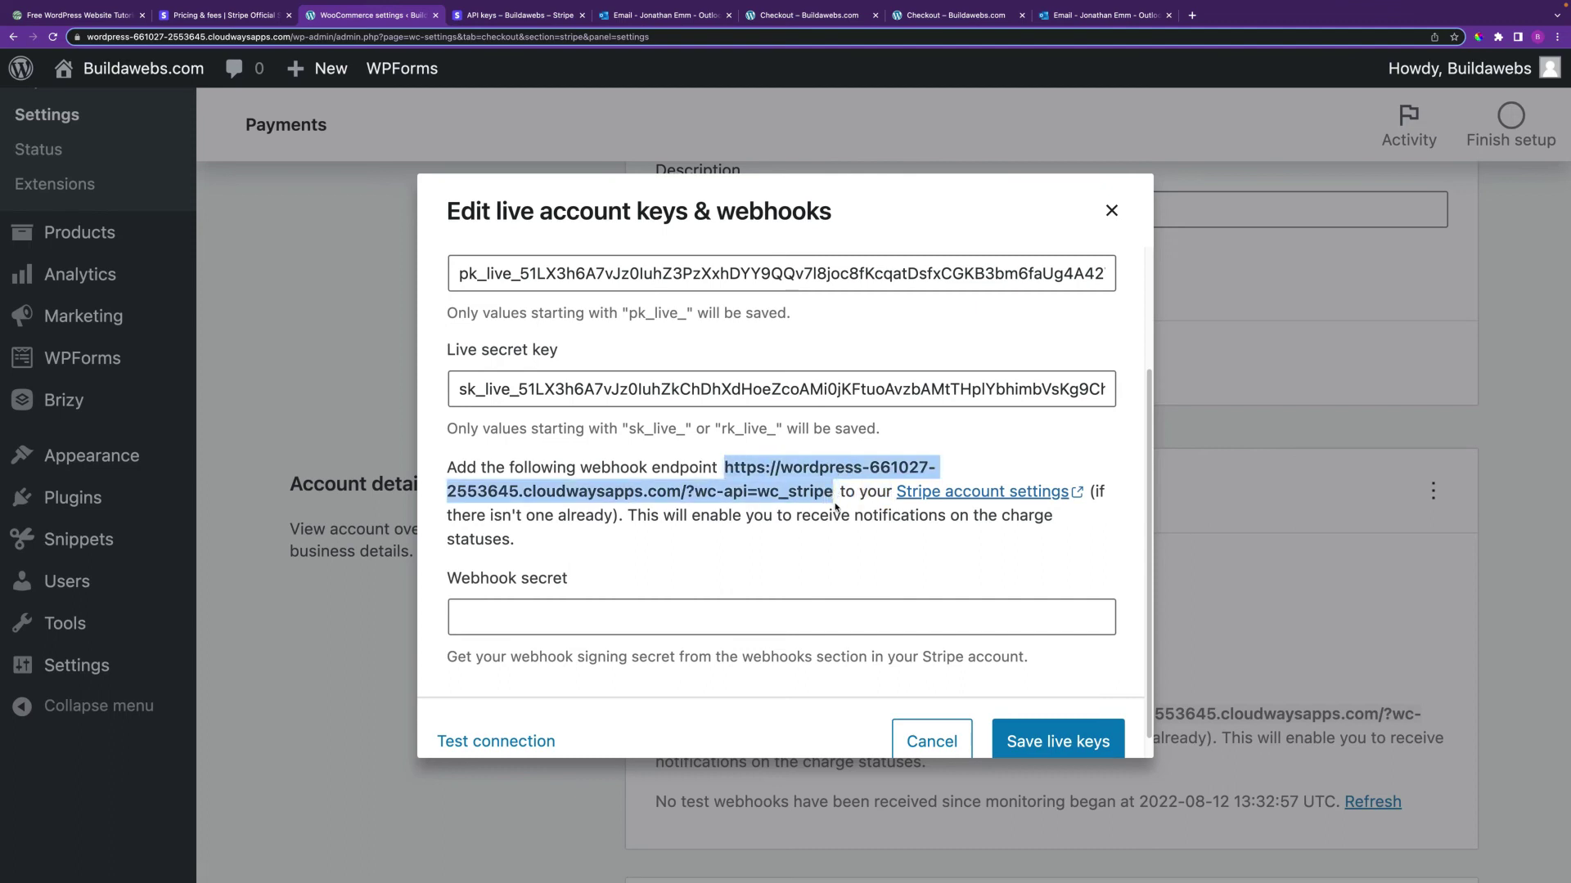
# Close the revealed-key window and start a new endpoint with the store's wc_stripe URL pasted
pyautogui.click(510, 15)
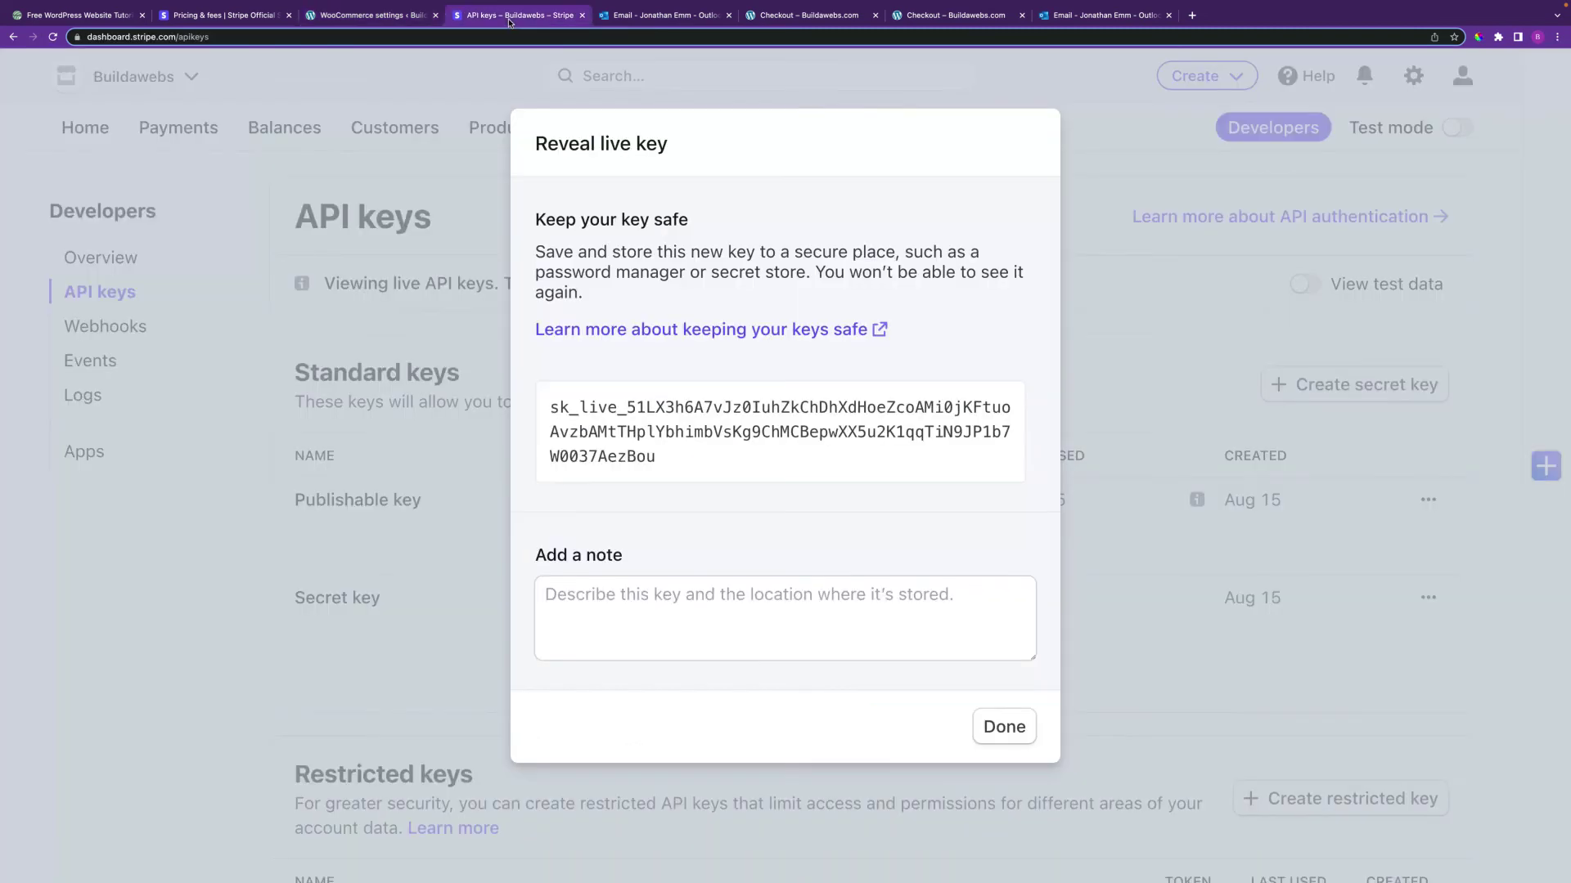
pyautogui.click(1006, 727)
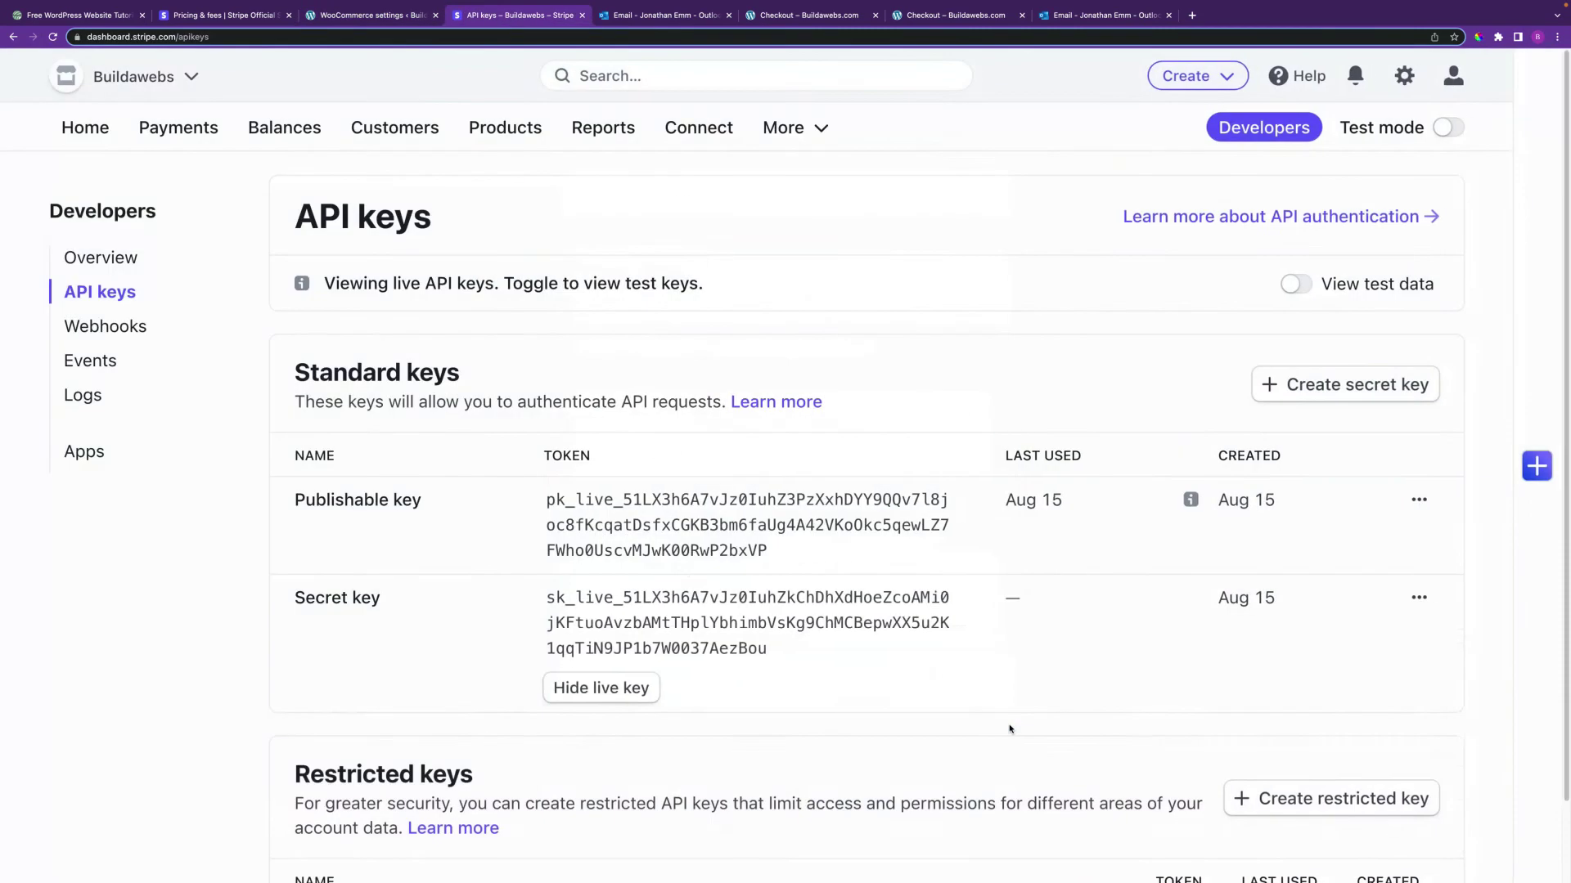
pyautogui.click(110, 331)
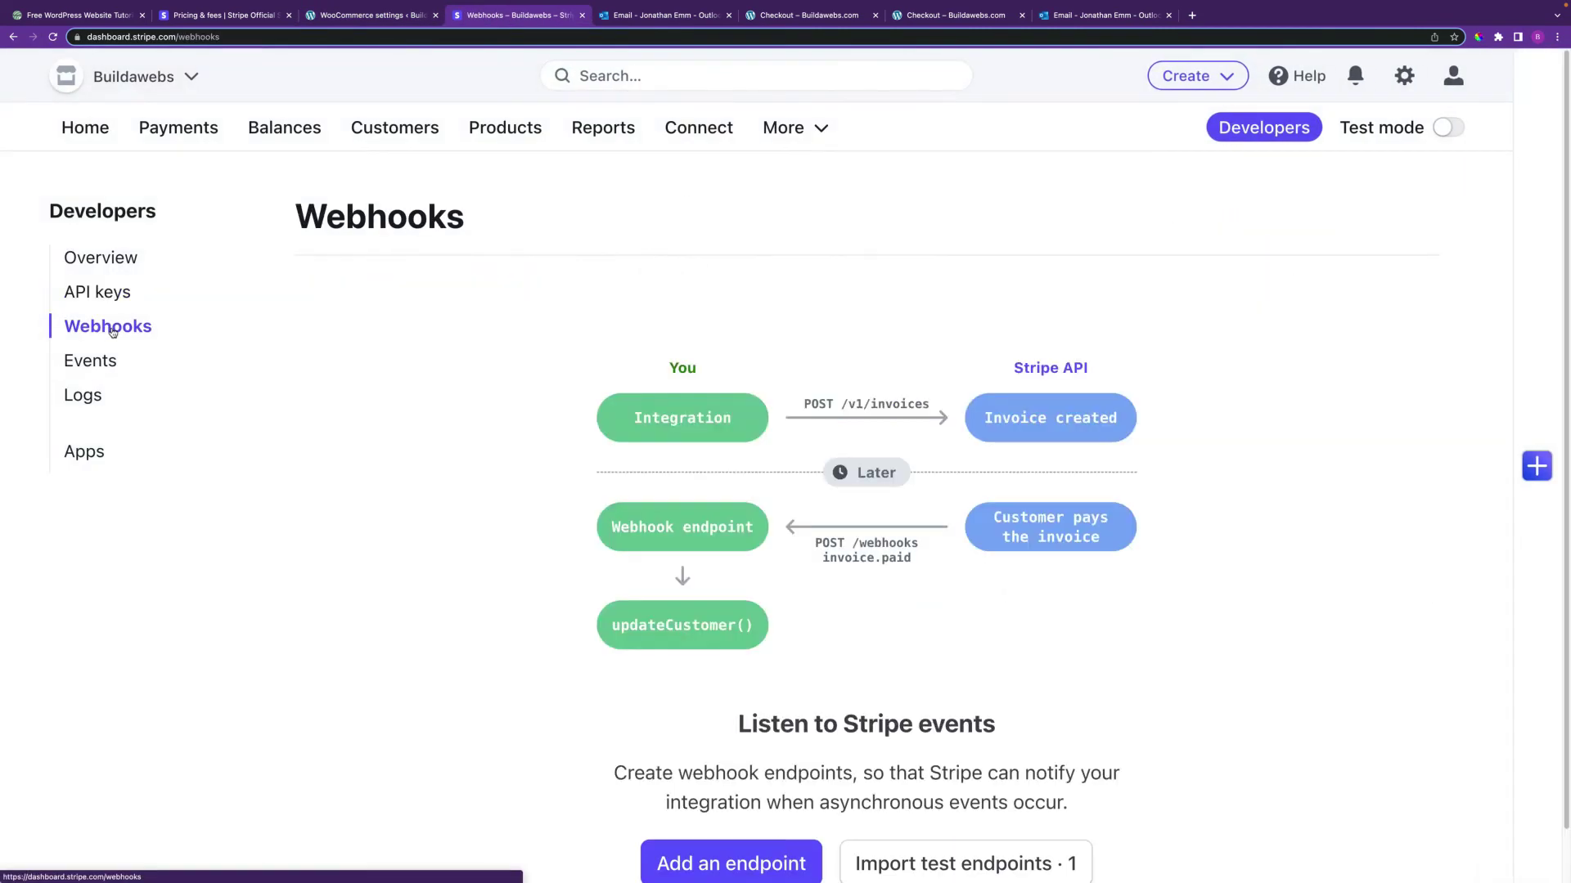
pyautogui.scroll(-1, 1566, 339)
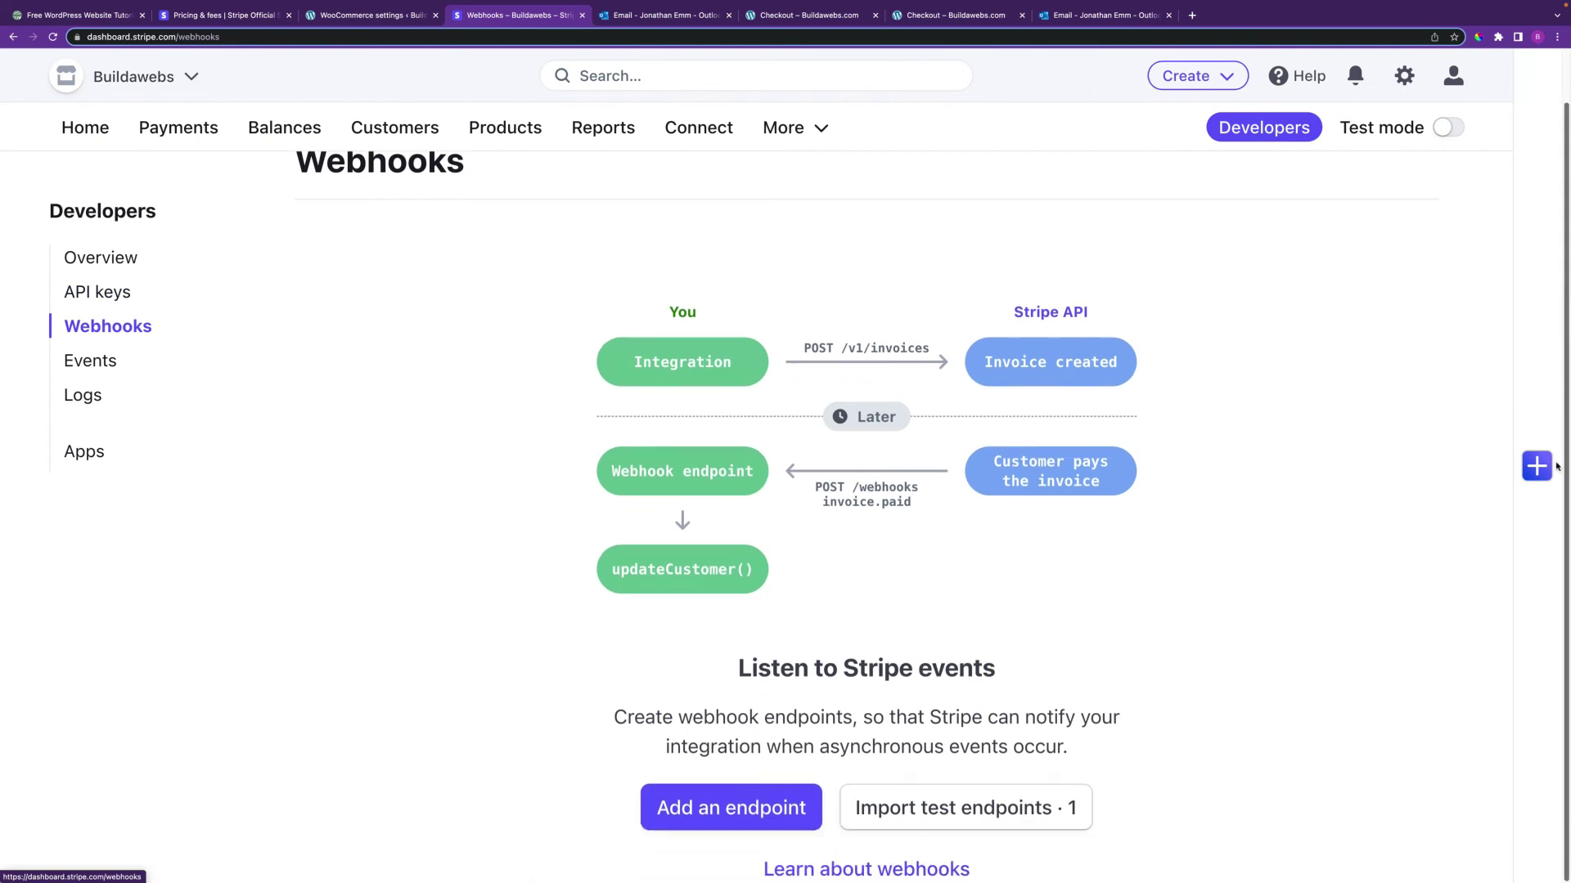
pyautogui.click(742, 810)
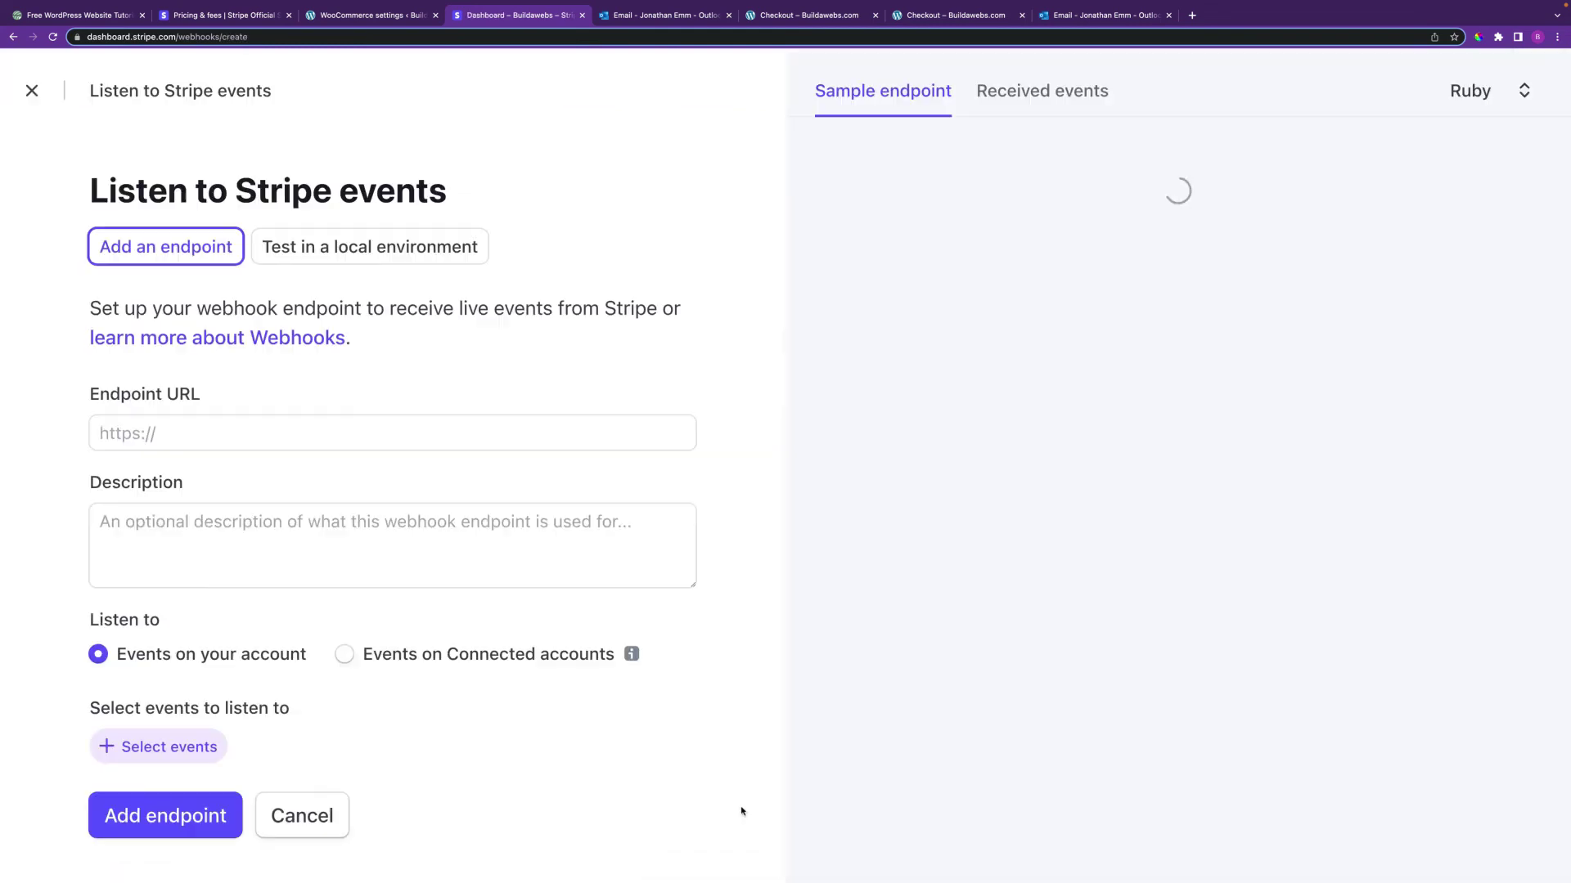
pyautogui.click(186, 425)
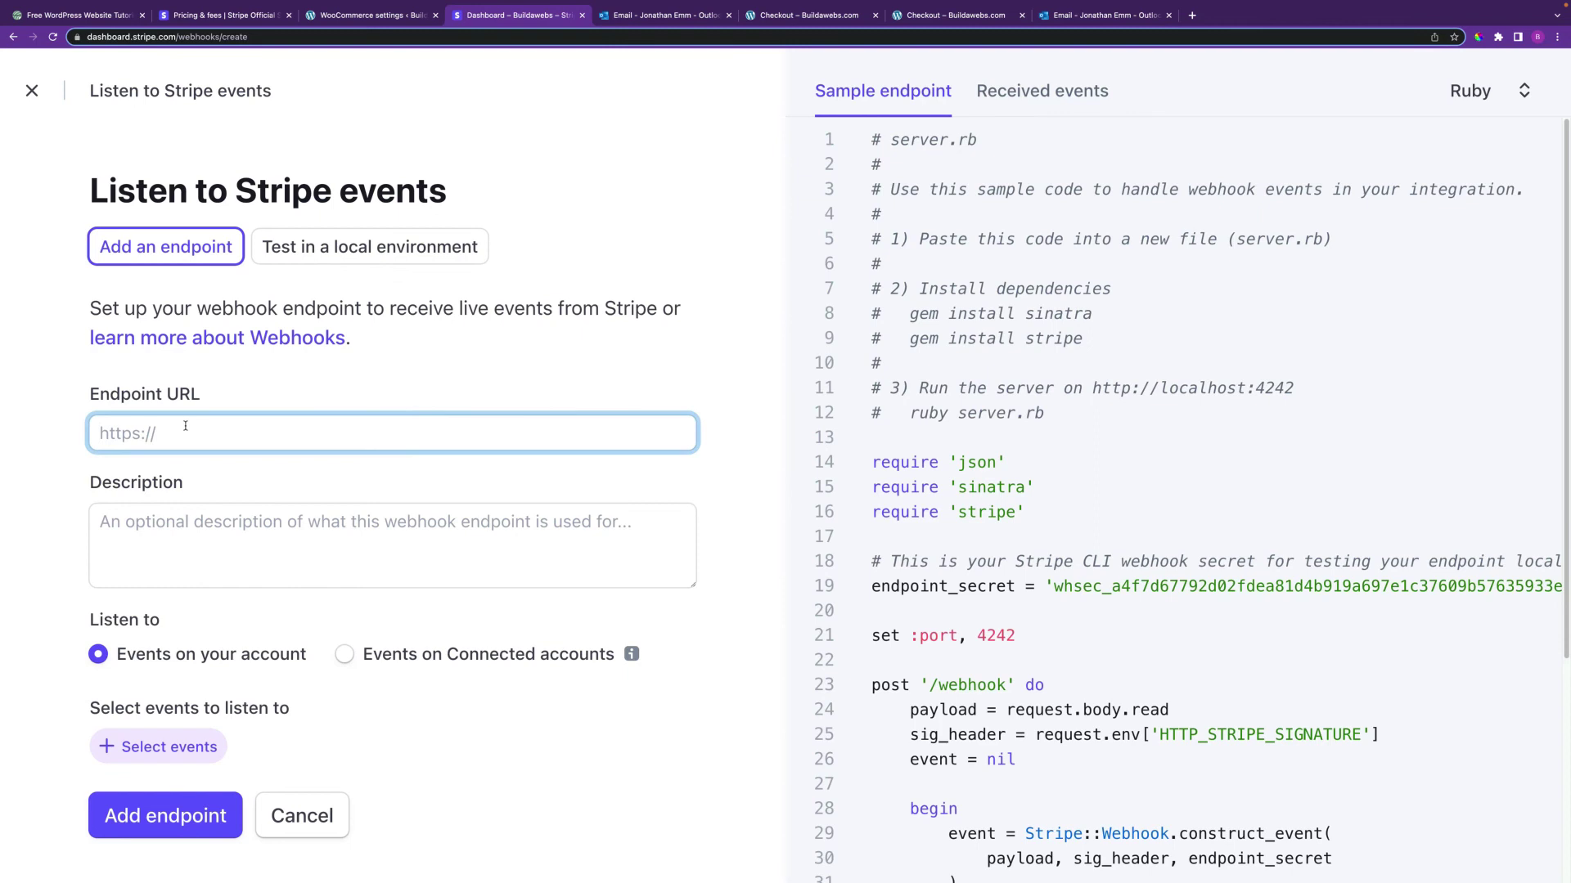
pyautogui.press('super+v')
pyautogui.click(391, 18)
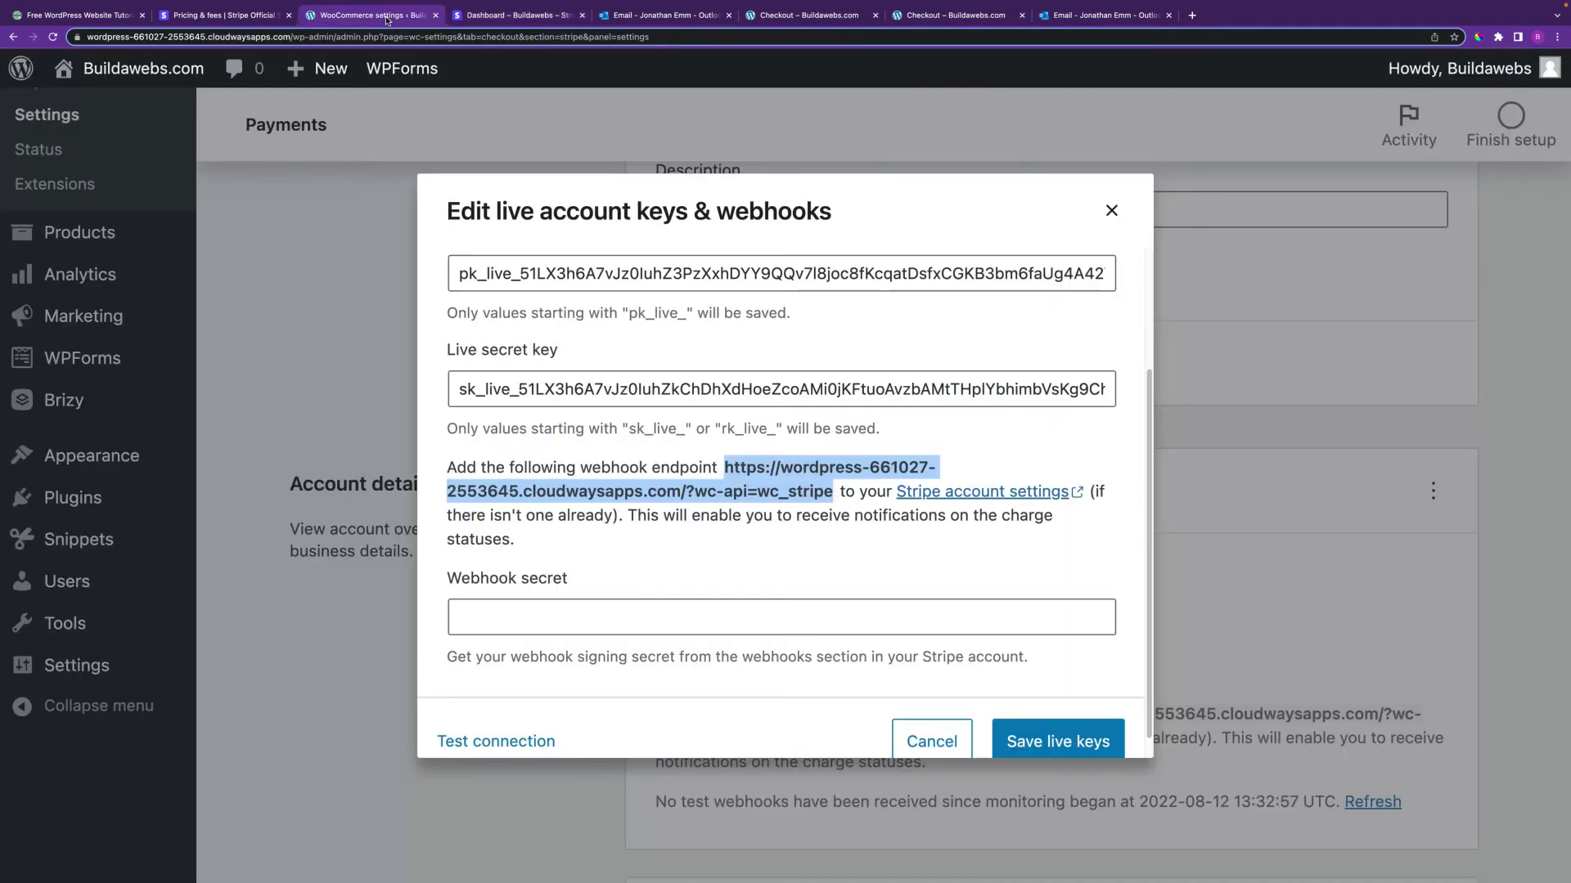
pyautogui.click(508, 20)
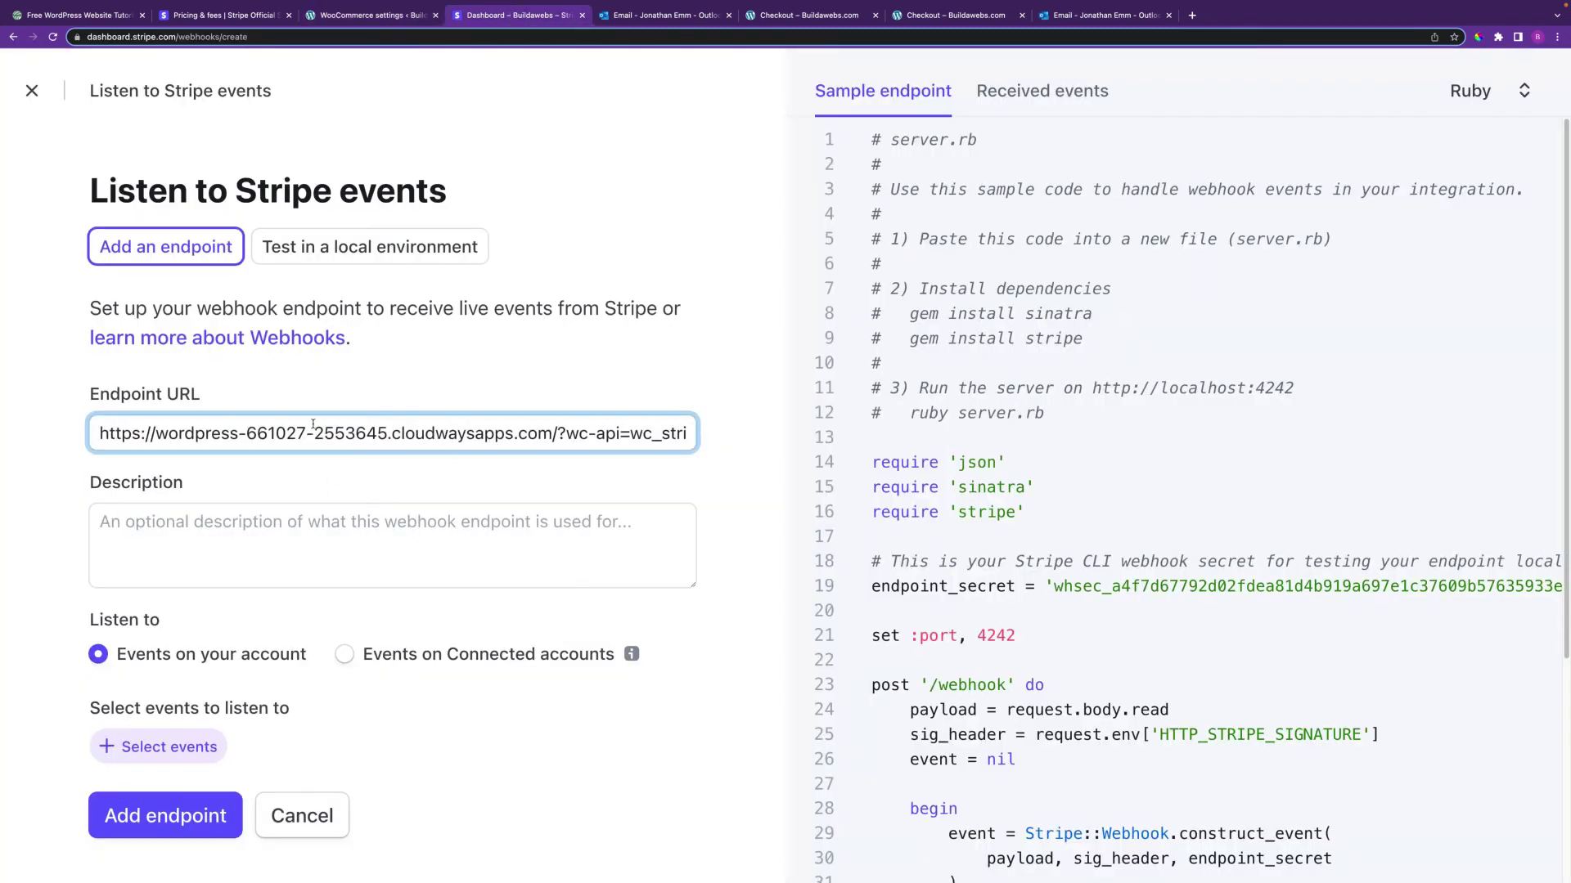
# Describe it as 'Live webhook', add charge.captured, create it, and select its signing secret
pyautogui.click(207, 521)
pyautogui.write('L')
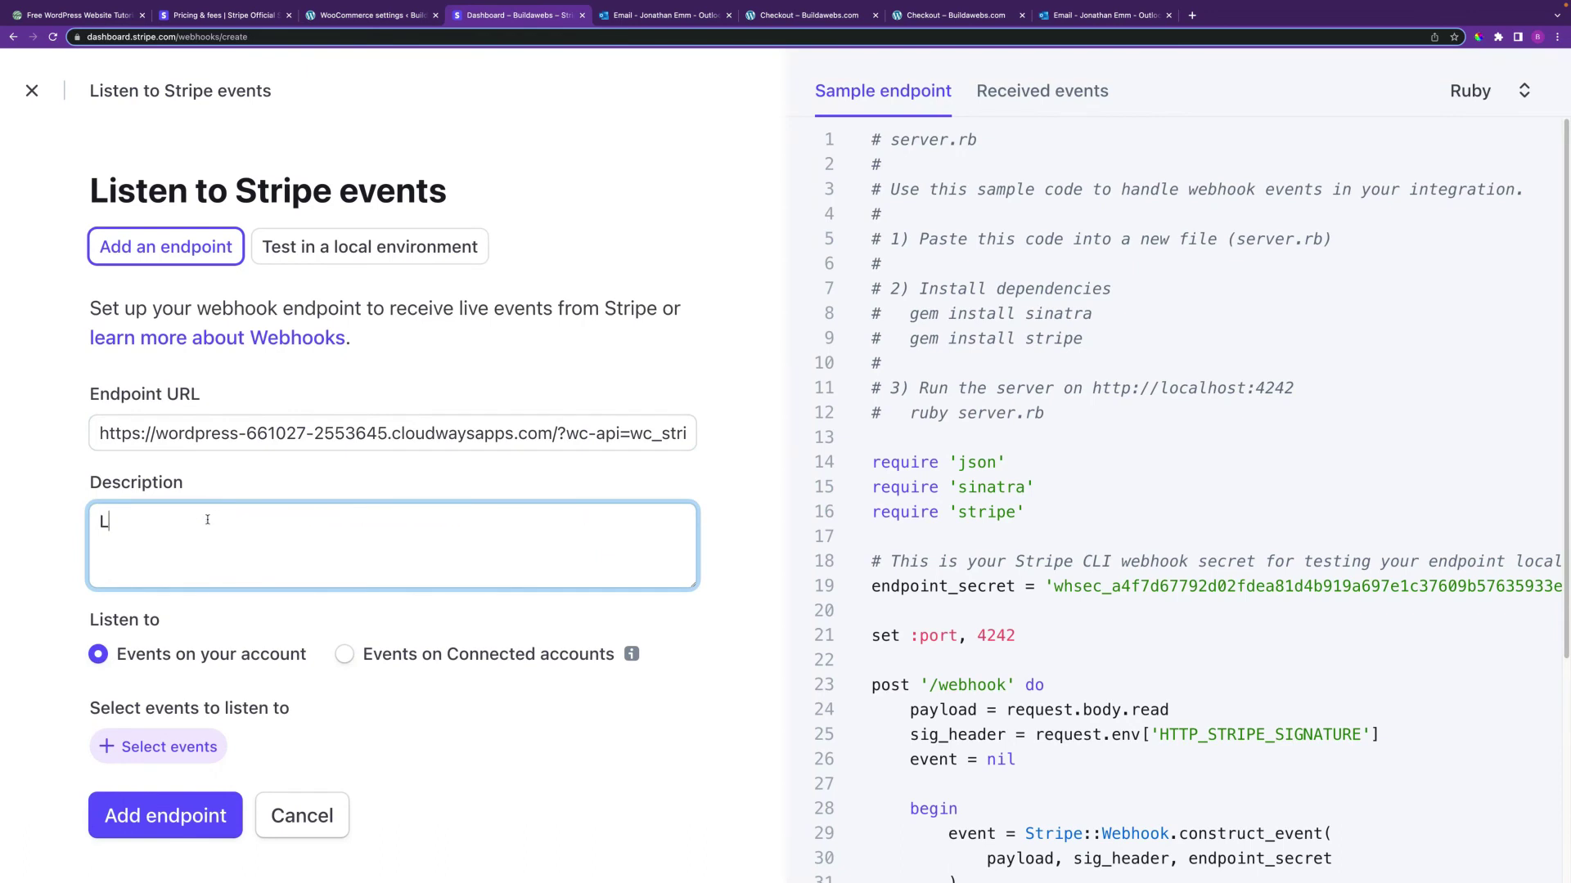
pyautogui.write('ive webhook')
pyautogui.click(165, 751)
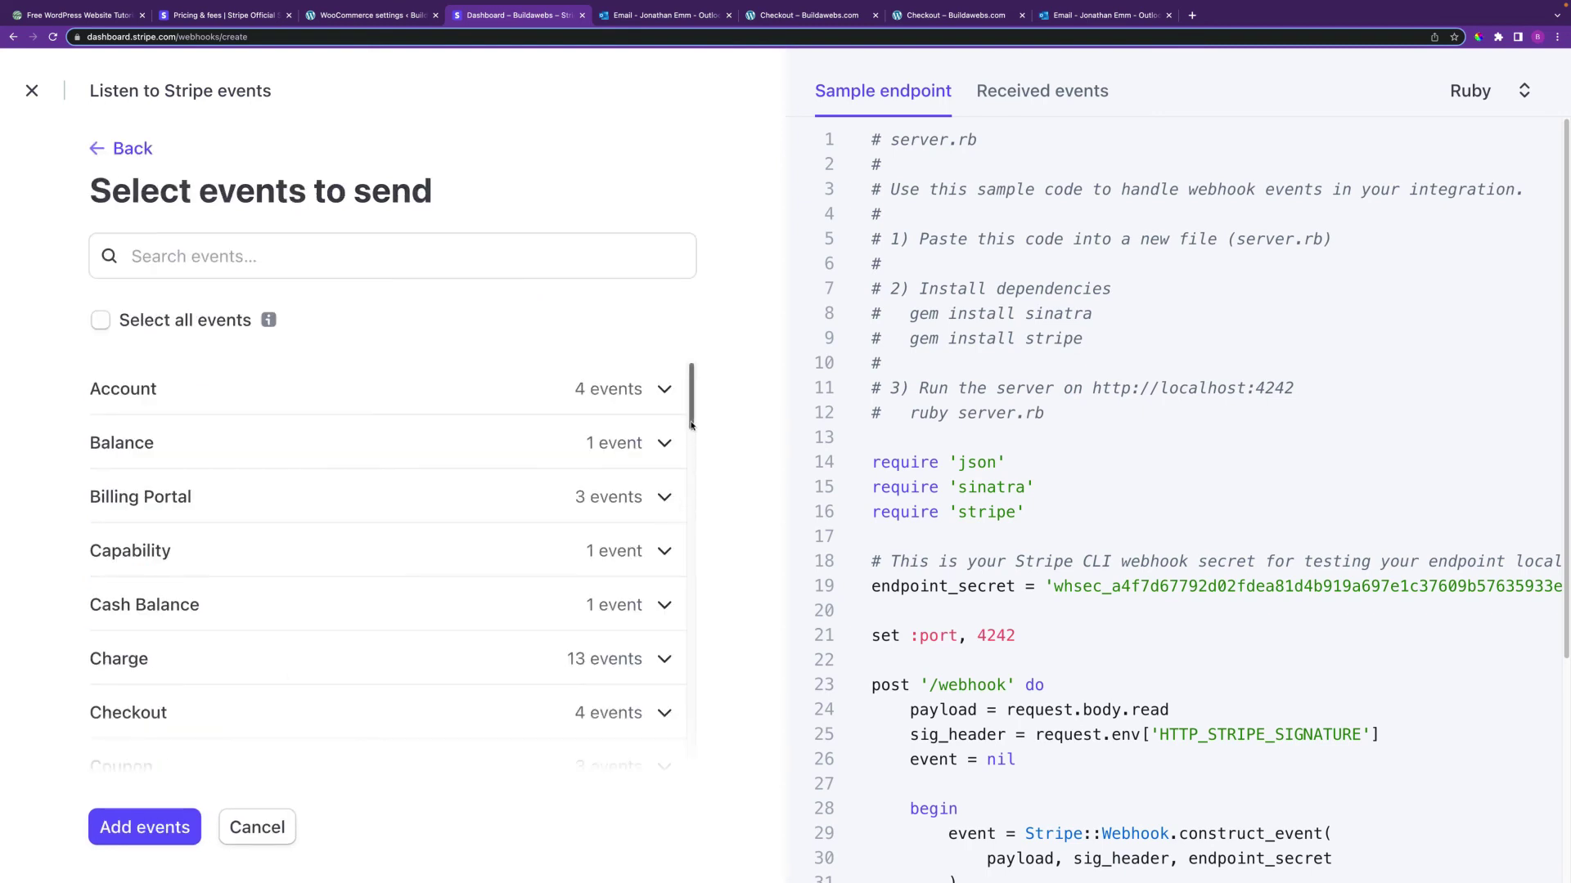
pyautogui.scroll(-3, 694, 441)
pyautogui.click(155, 494)
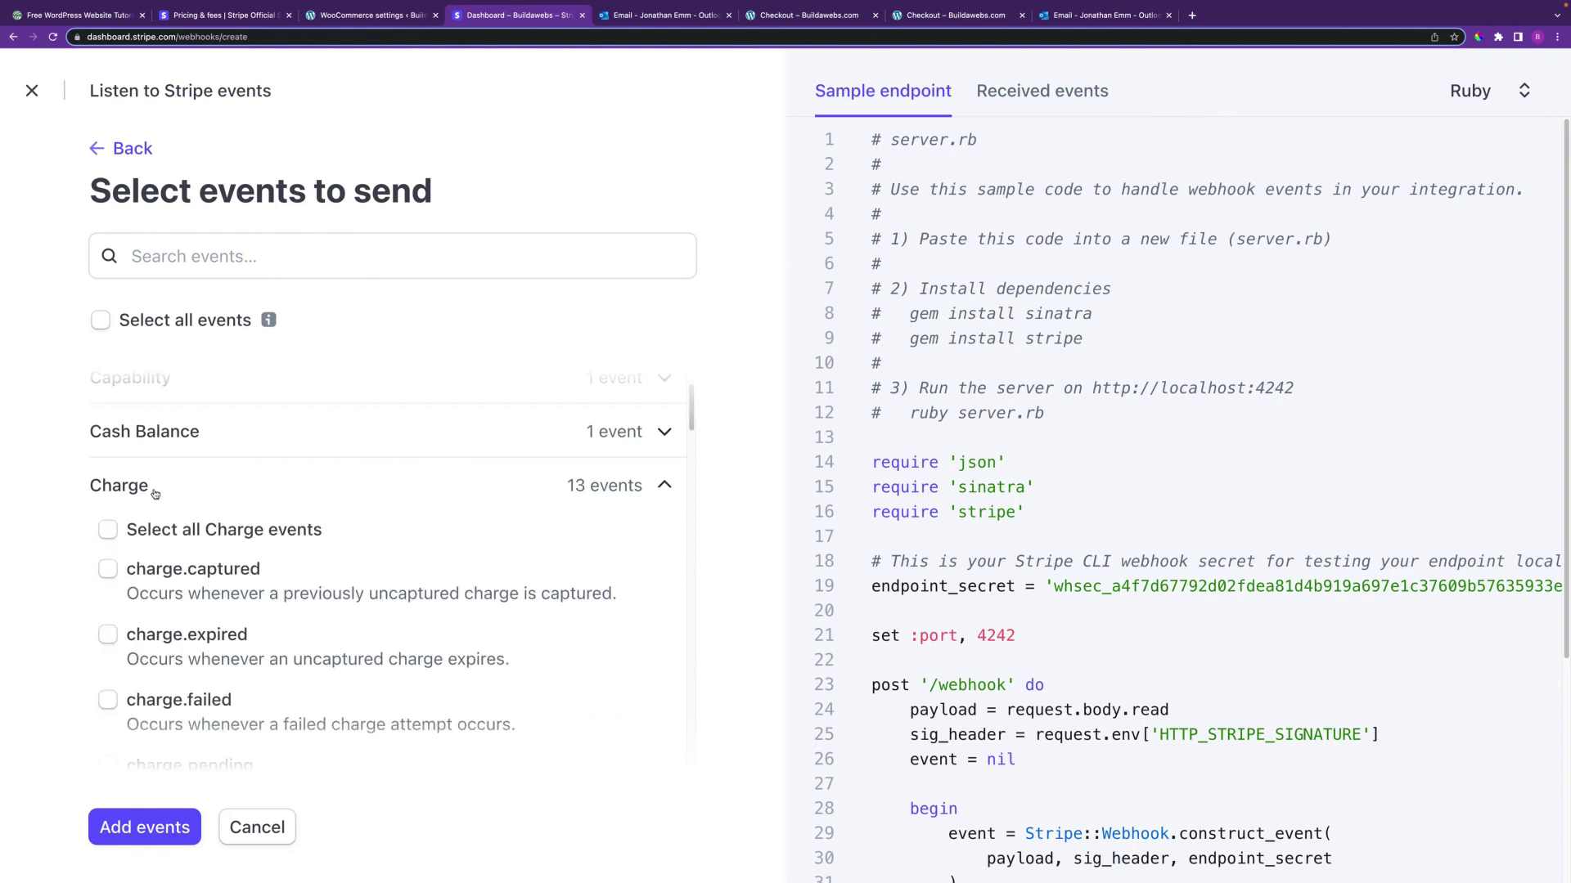
pyautogui.click(108, 570)
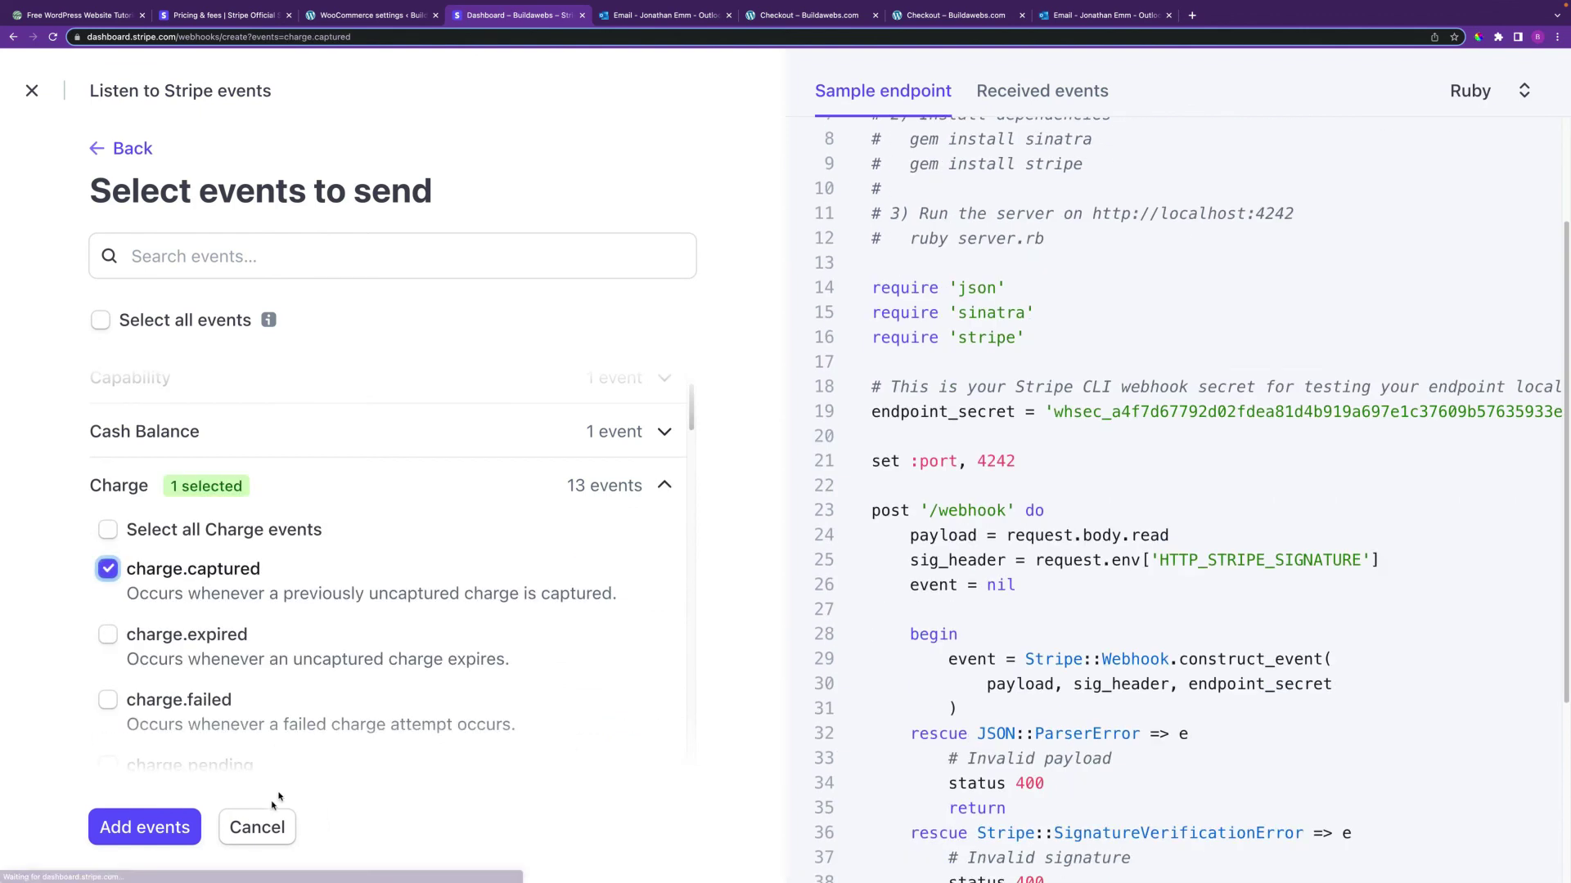
pyautogui.click(158, 831)
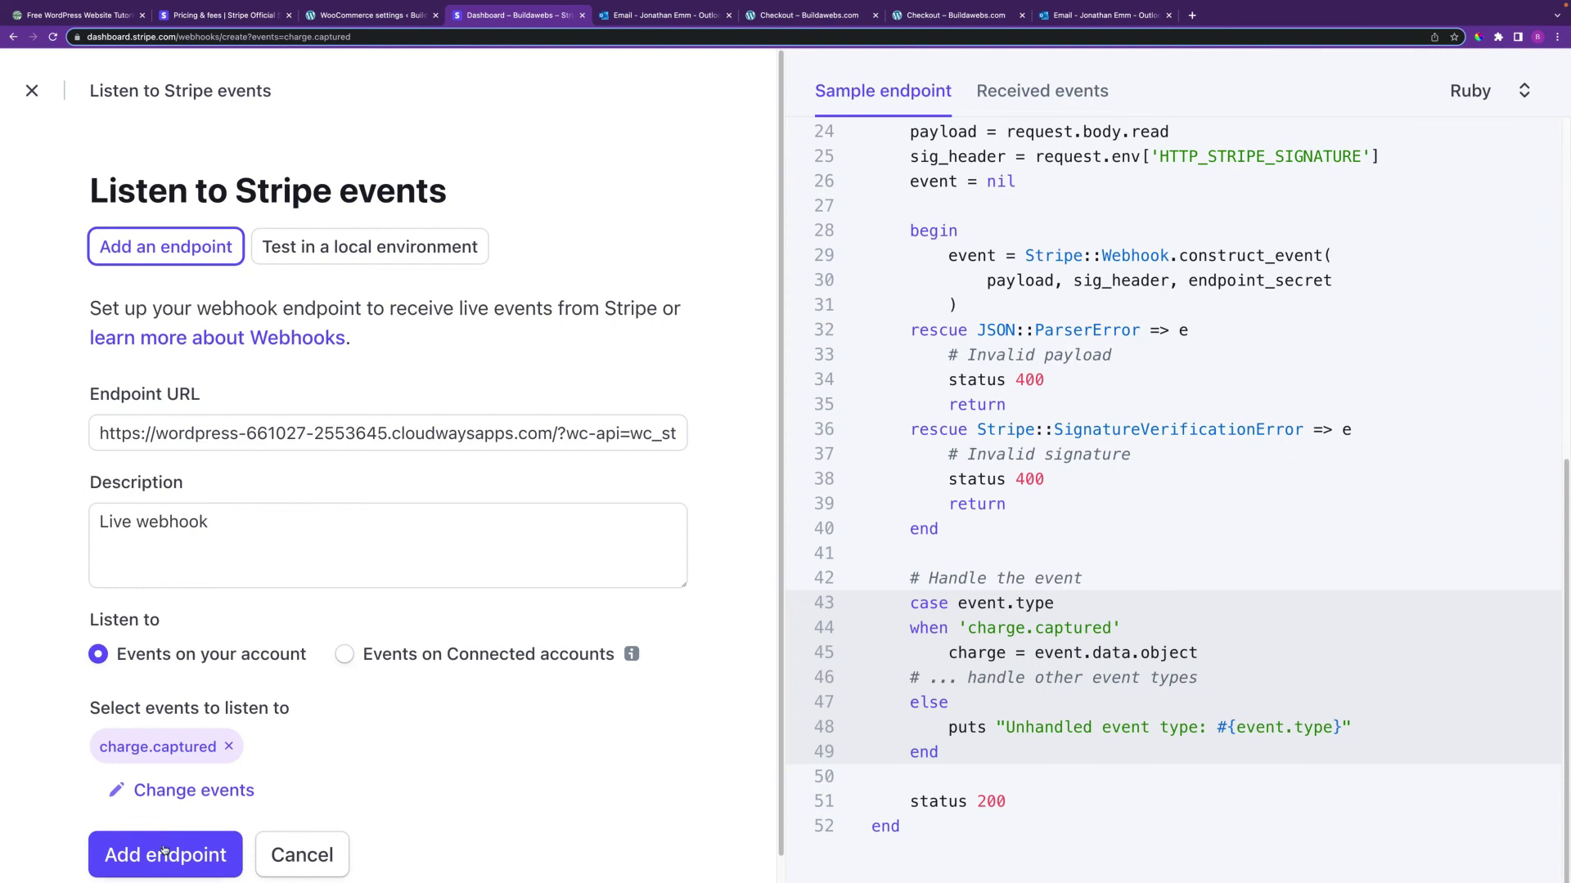
pyautogui.click(172, 854)
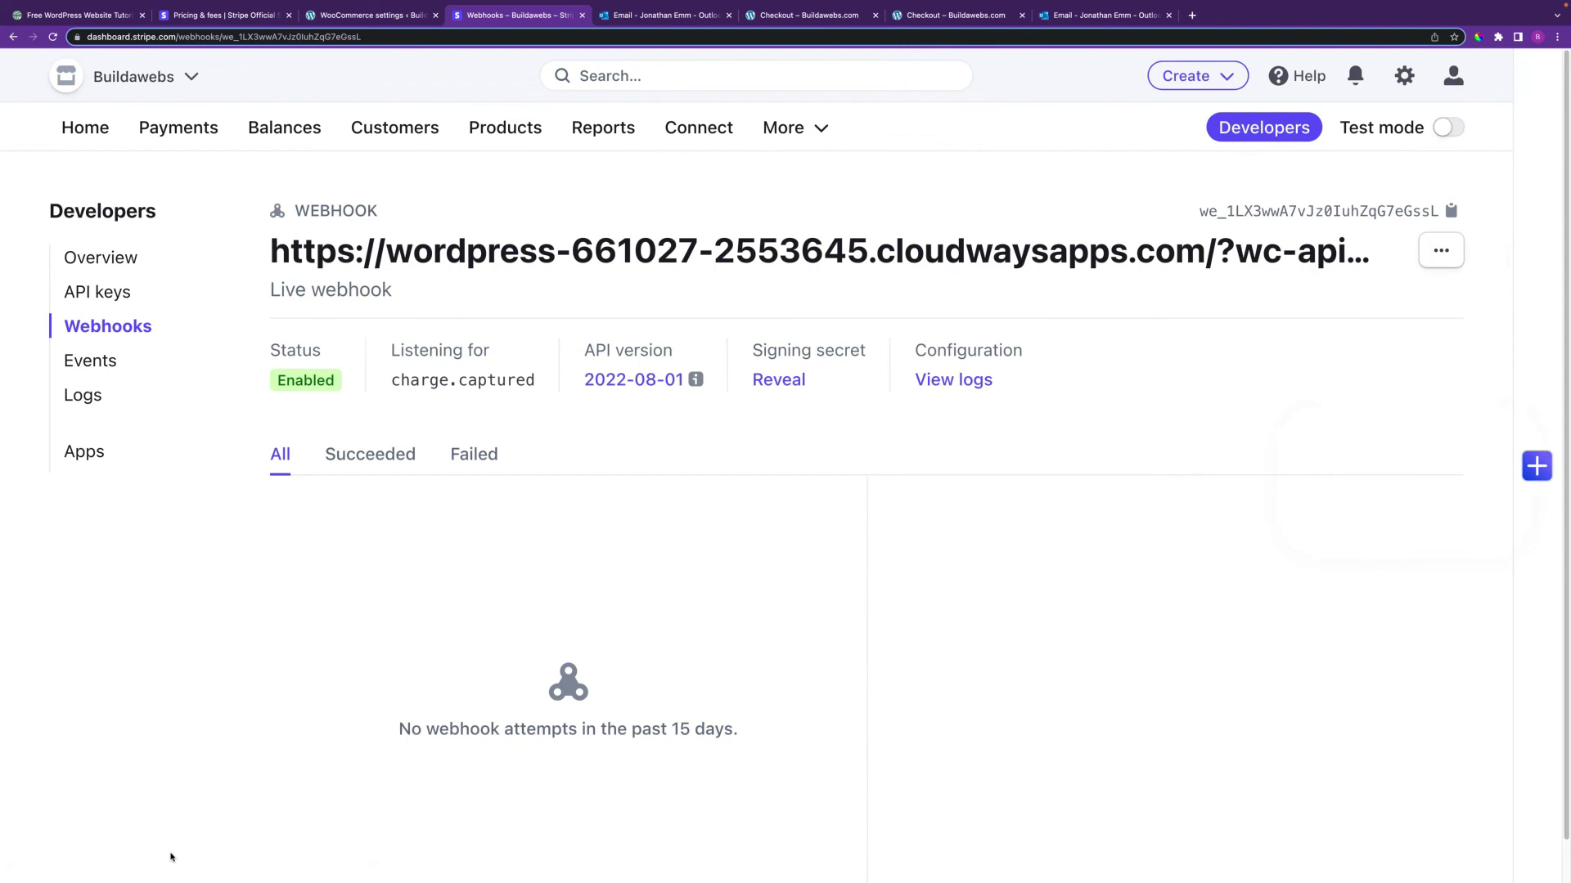
pyautogui.click(771, 379)
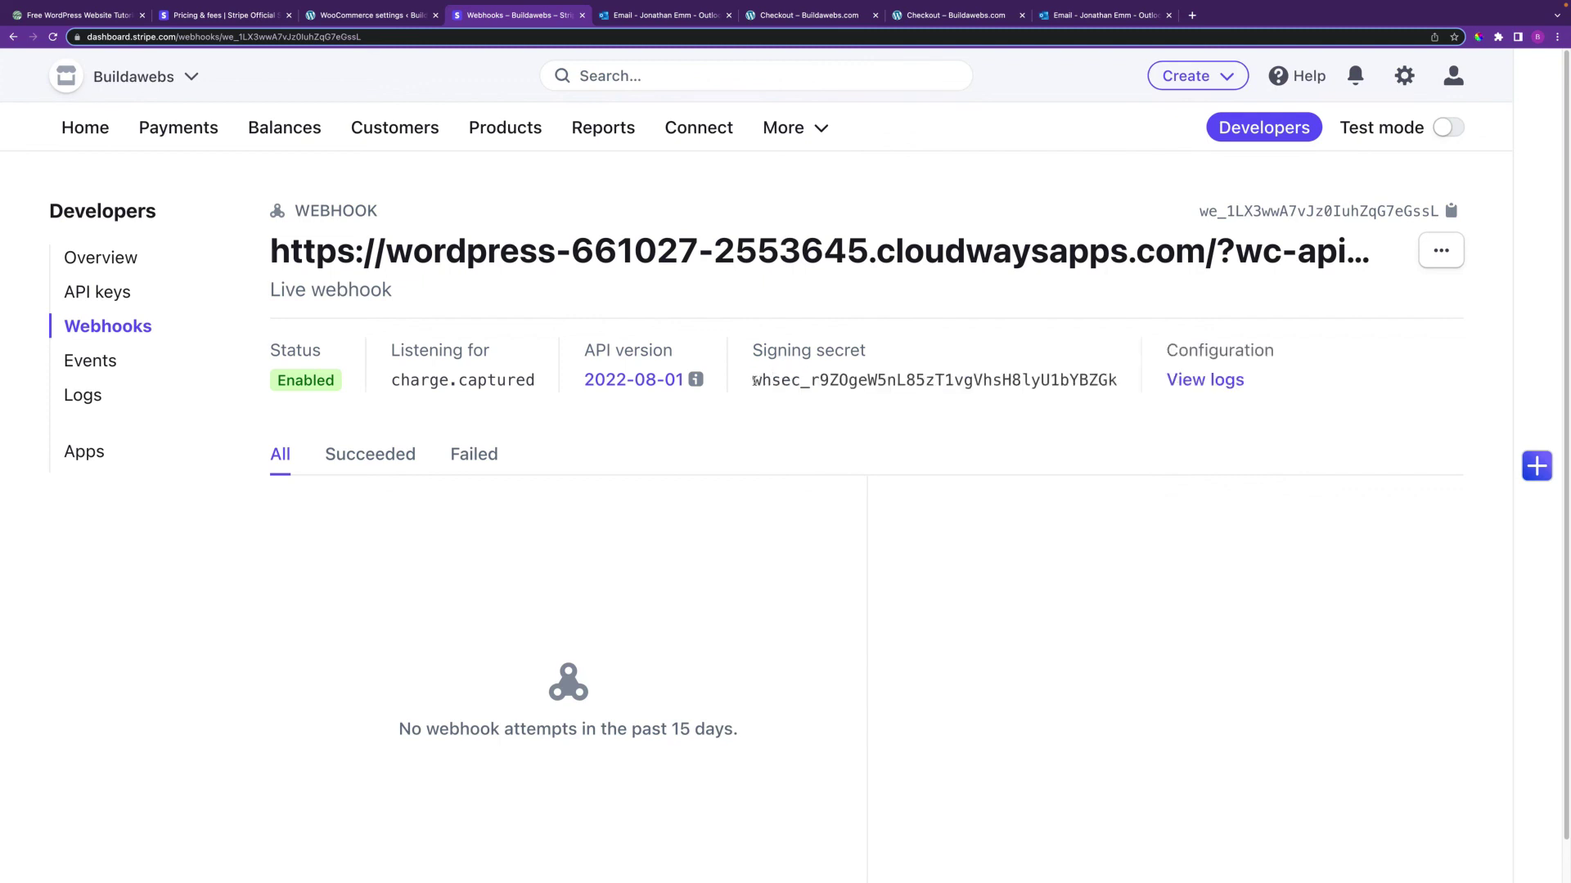
pyautogui.doubleClick(754, 380)
pyautogui.press('super+c')
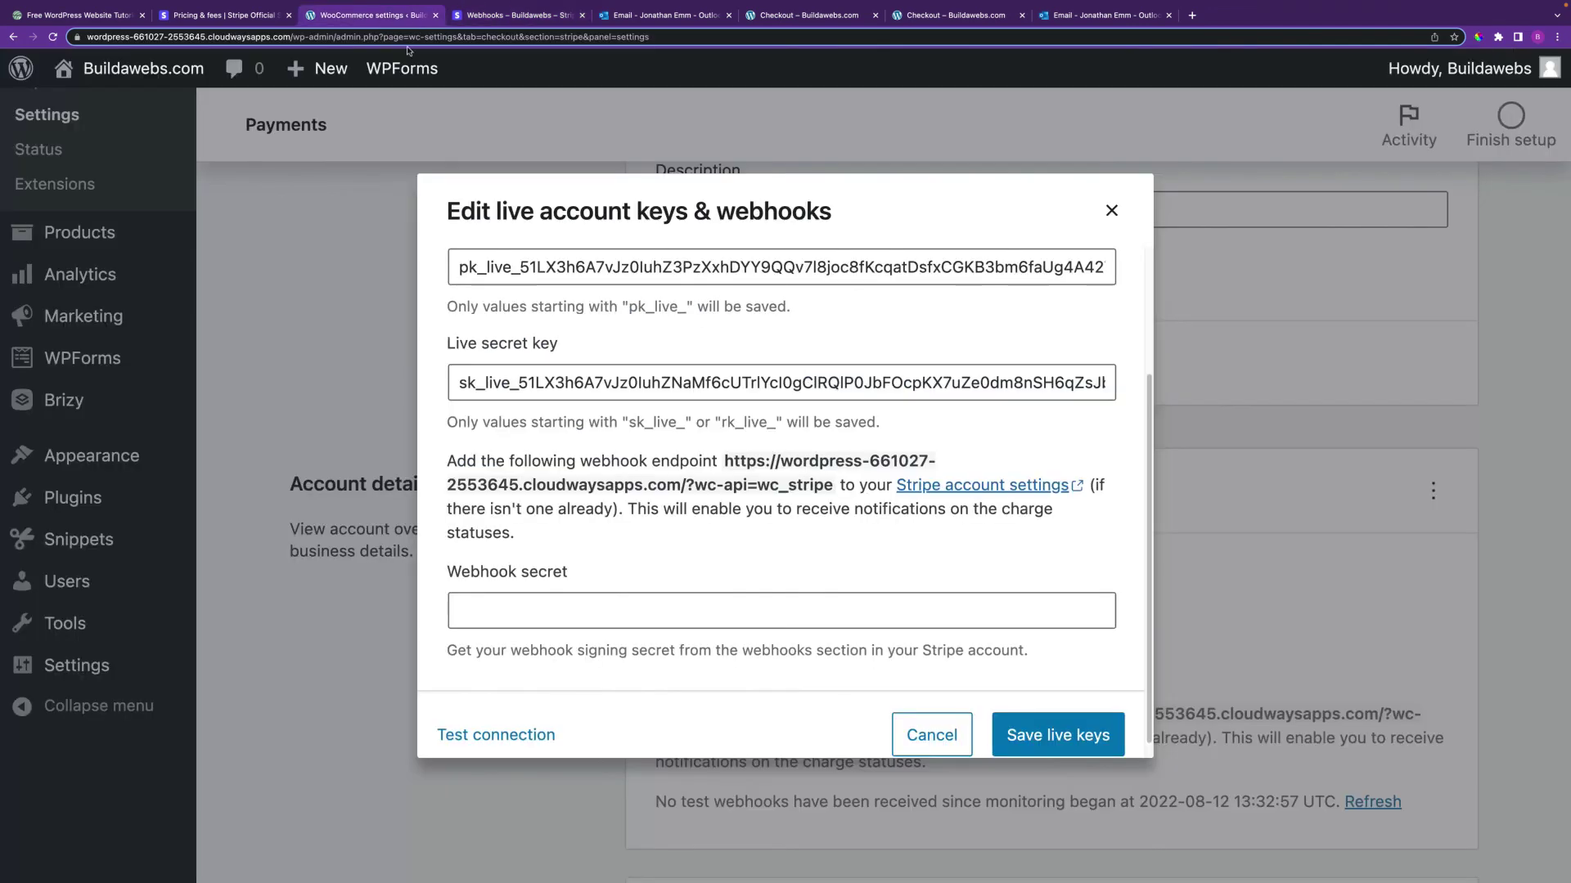
# Paste the webhook signing secret, pass the connection test, and save the live Stripe keys
pyautogui.click(372, 14)
pyautogui.click(595, 600)
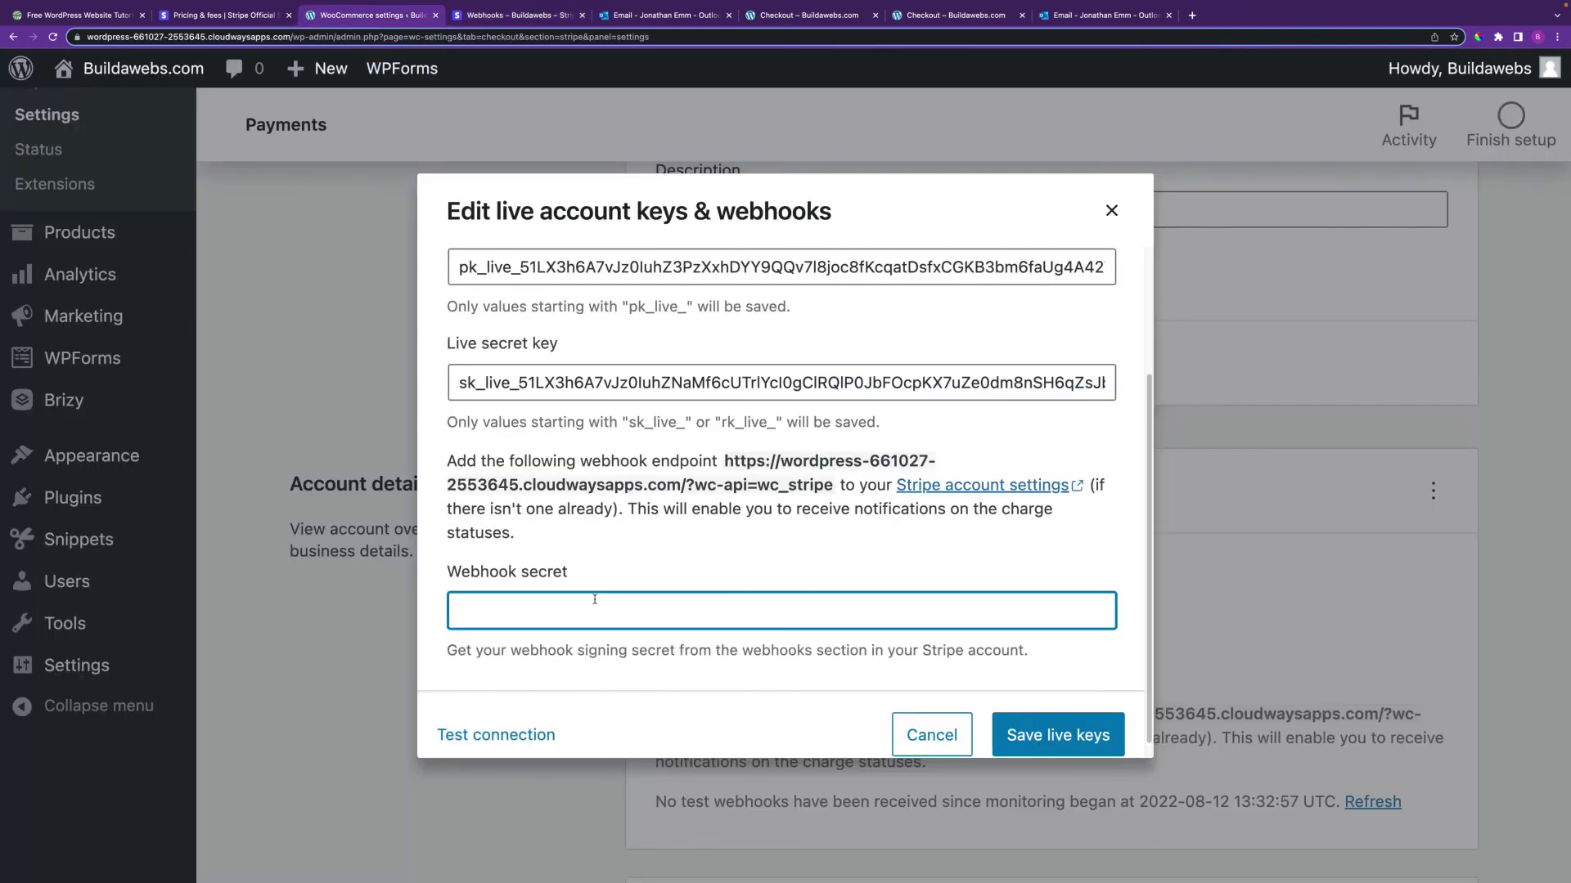
pyautogui.press('super+v')
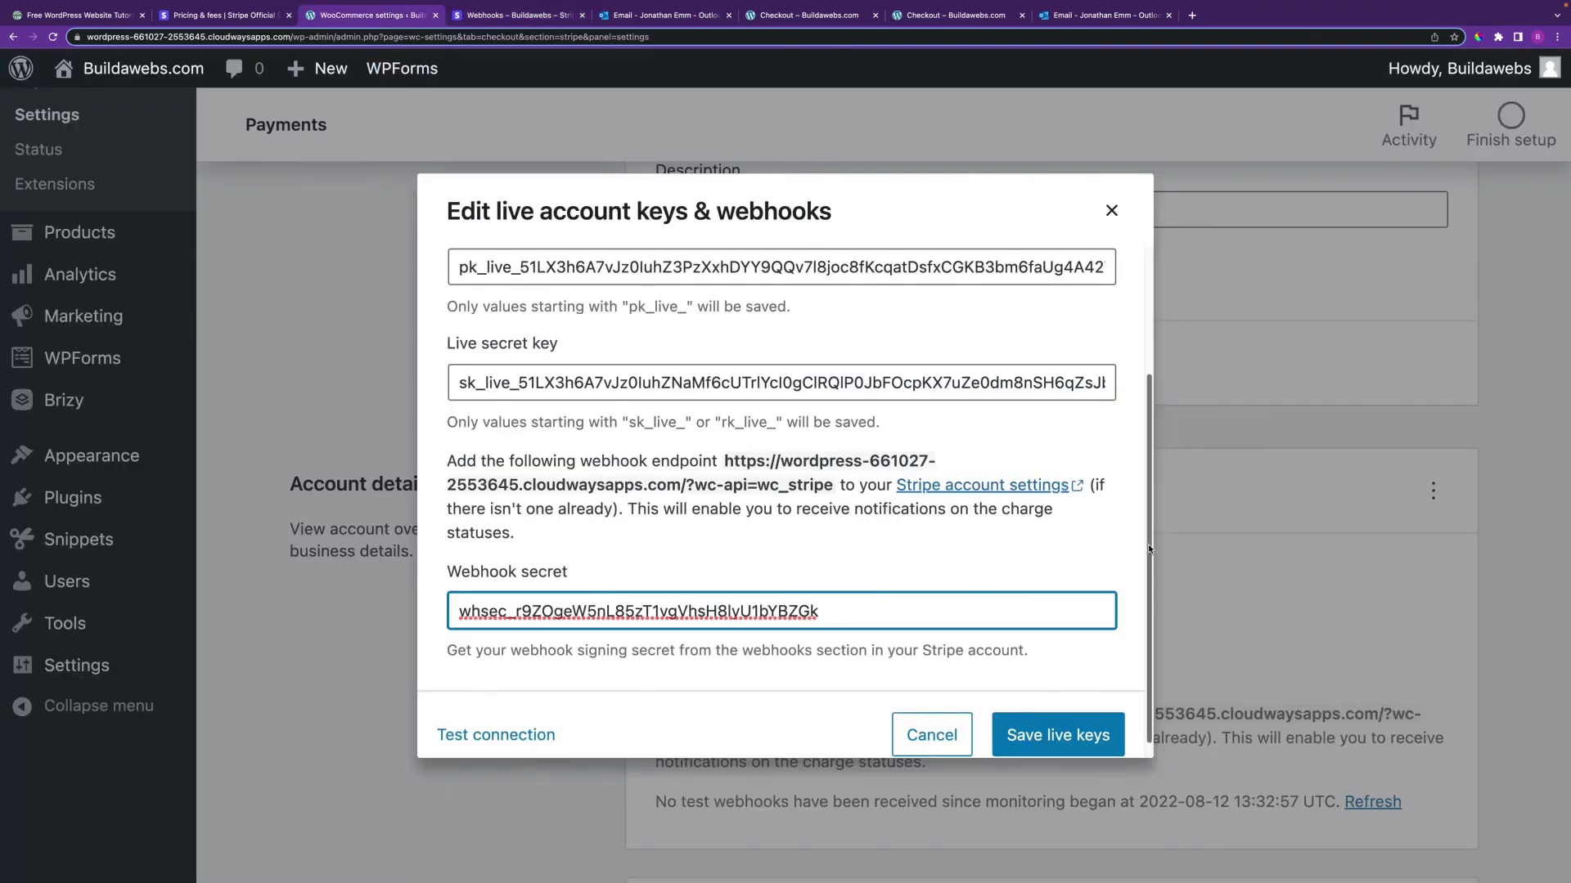
pyautogui.moveTo(1147, 543); pyautogui.dragTo(1148, 558)
pyautogui.click(497, 720)
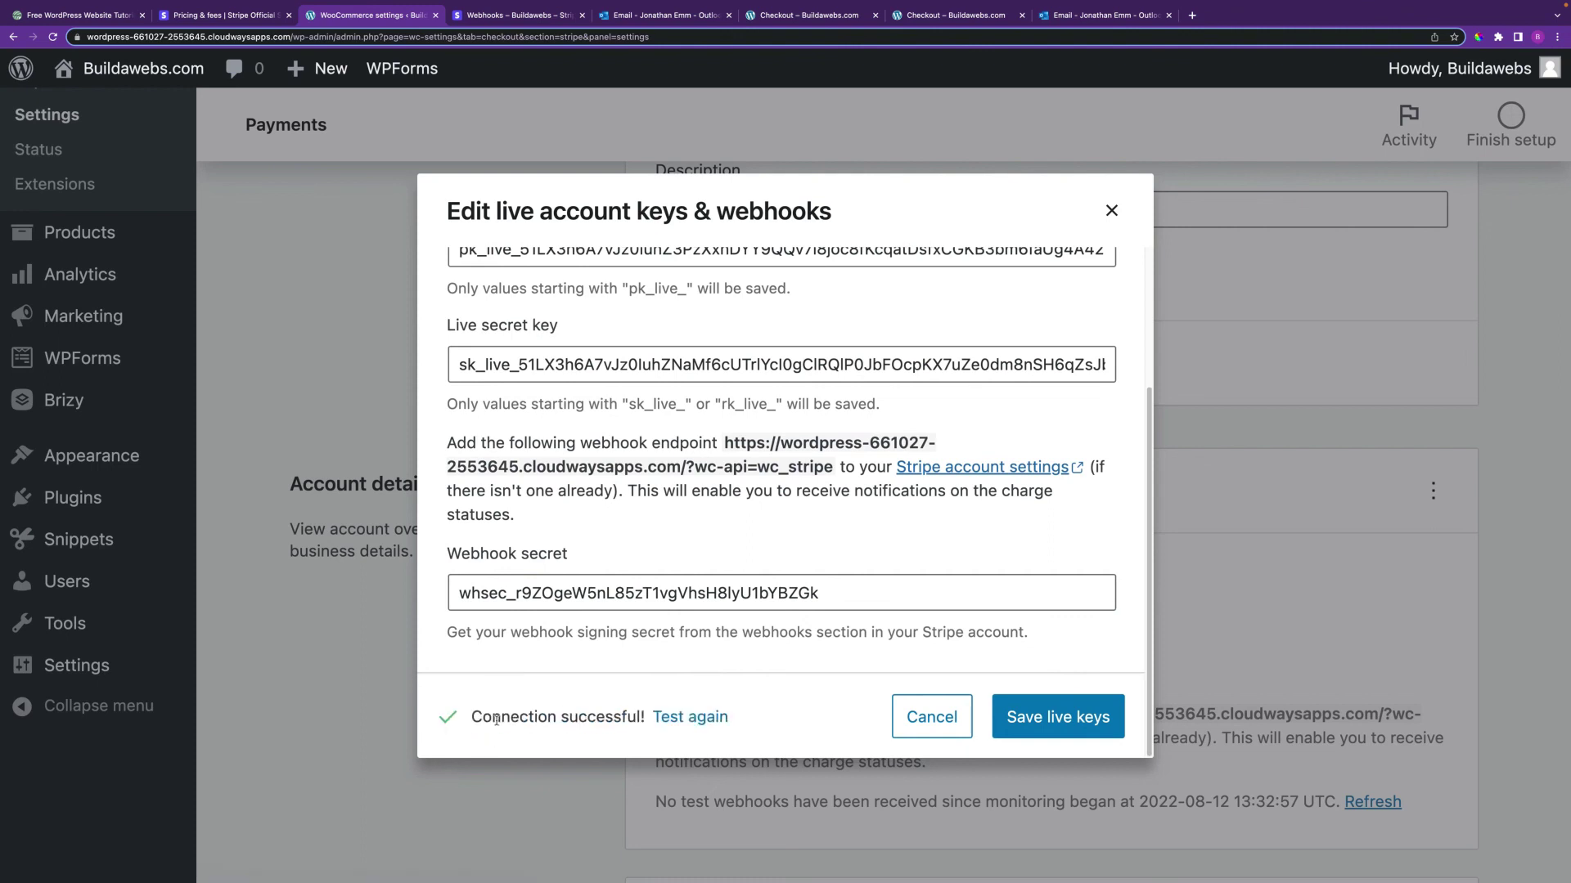
pyautogui.click(1060, 727)
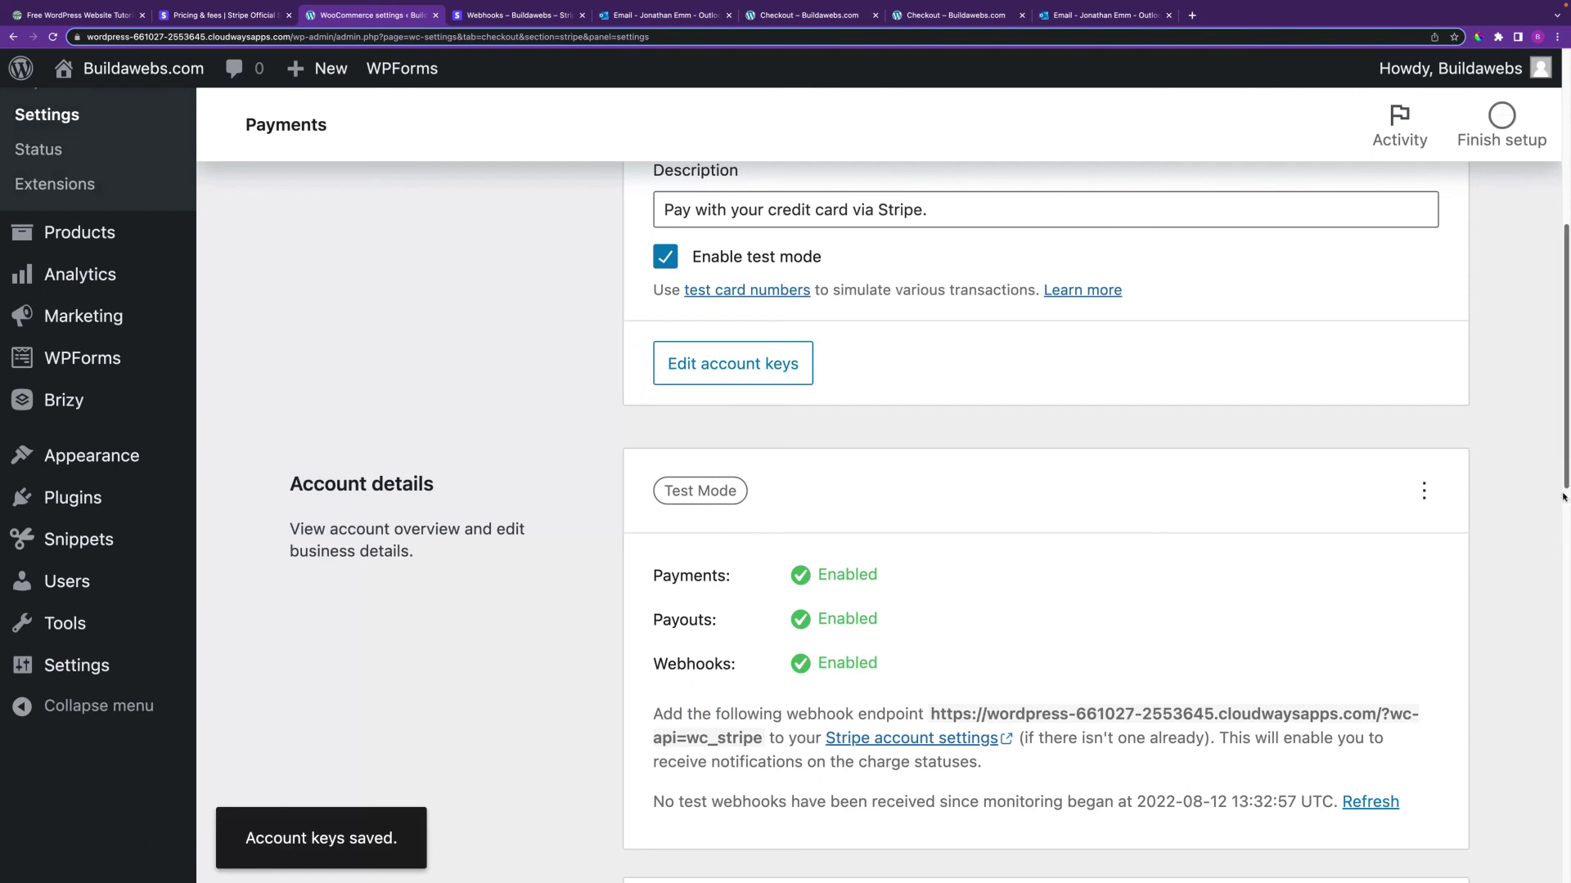
pyautogui.scroll(-3, 704, 294)
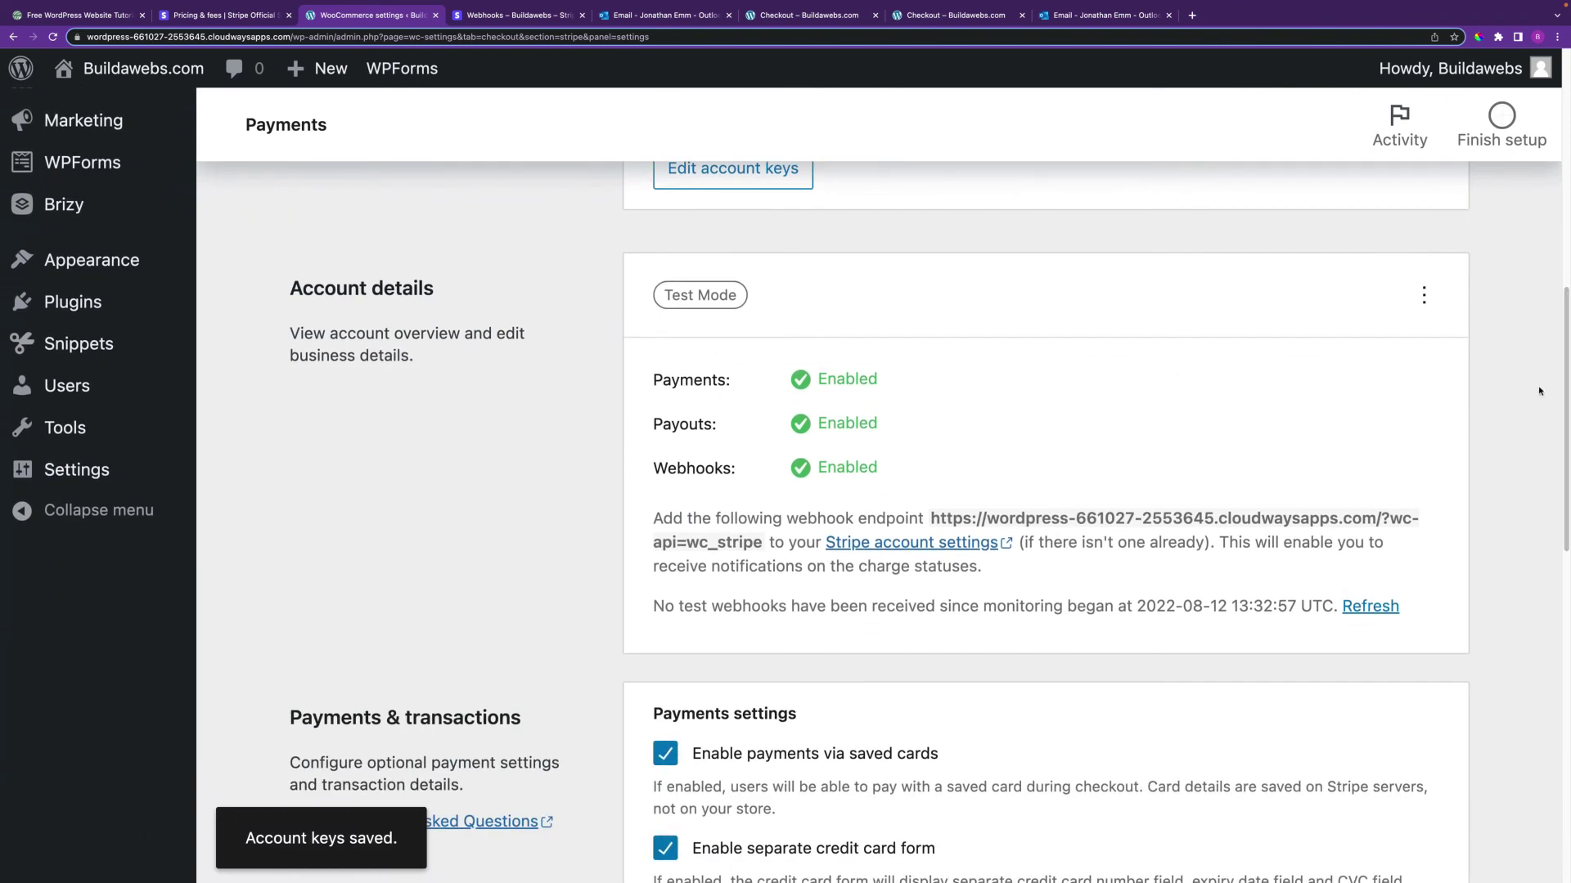
pyautogui.click(1424, 296)
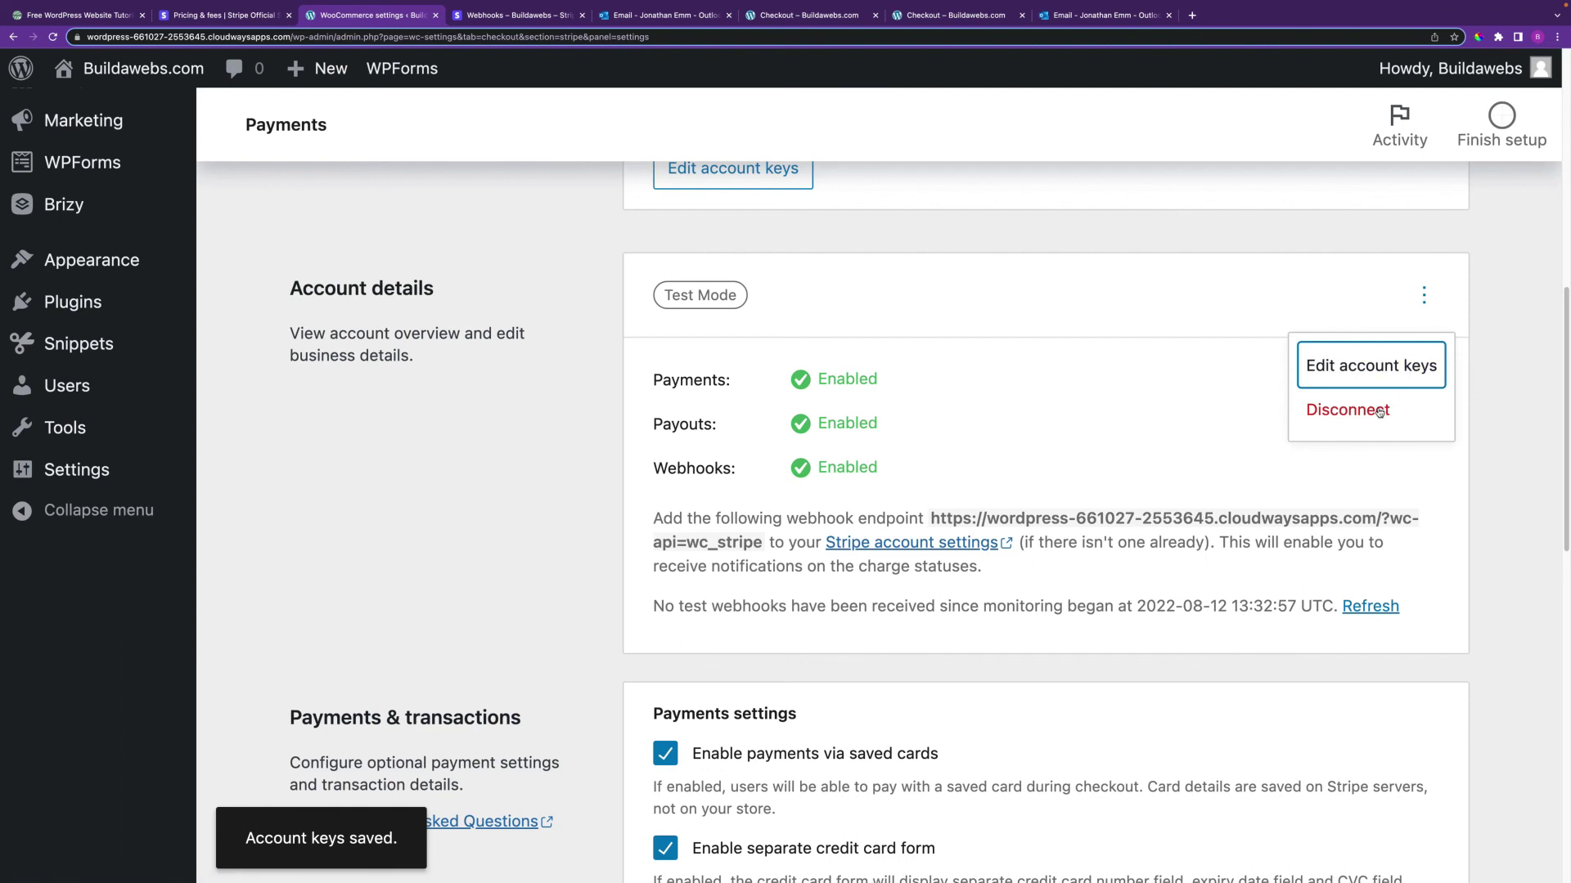
# Dismiss the account options menu and uncheck Enable test mode
pyautogui.click(1239, 386)
pyautogui.scroll(8, 1567, 234)
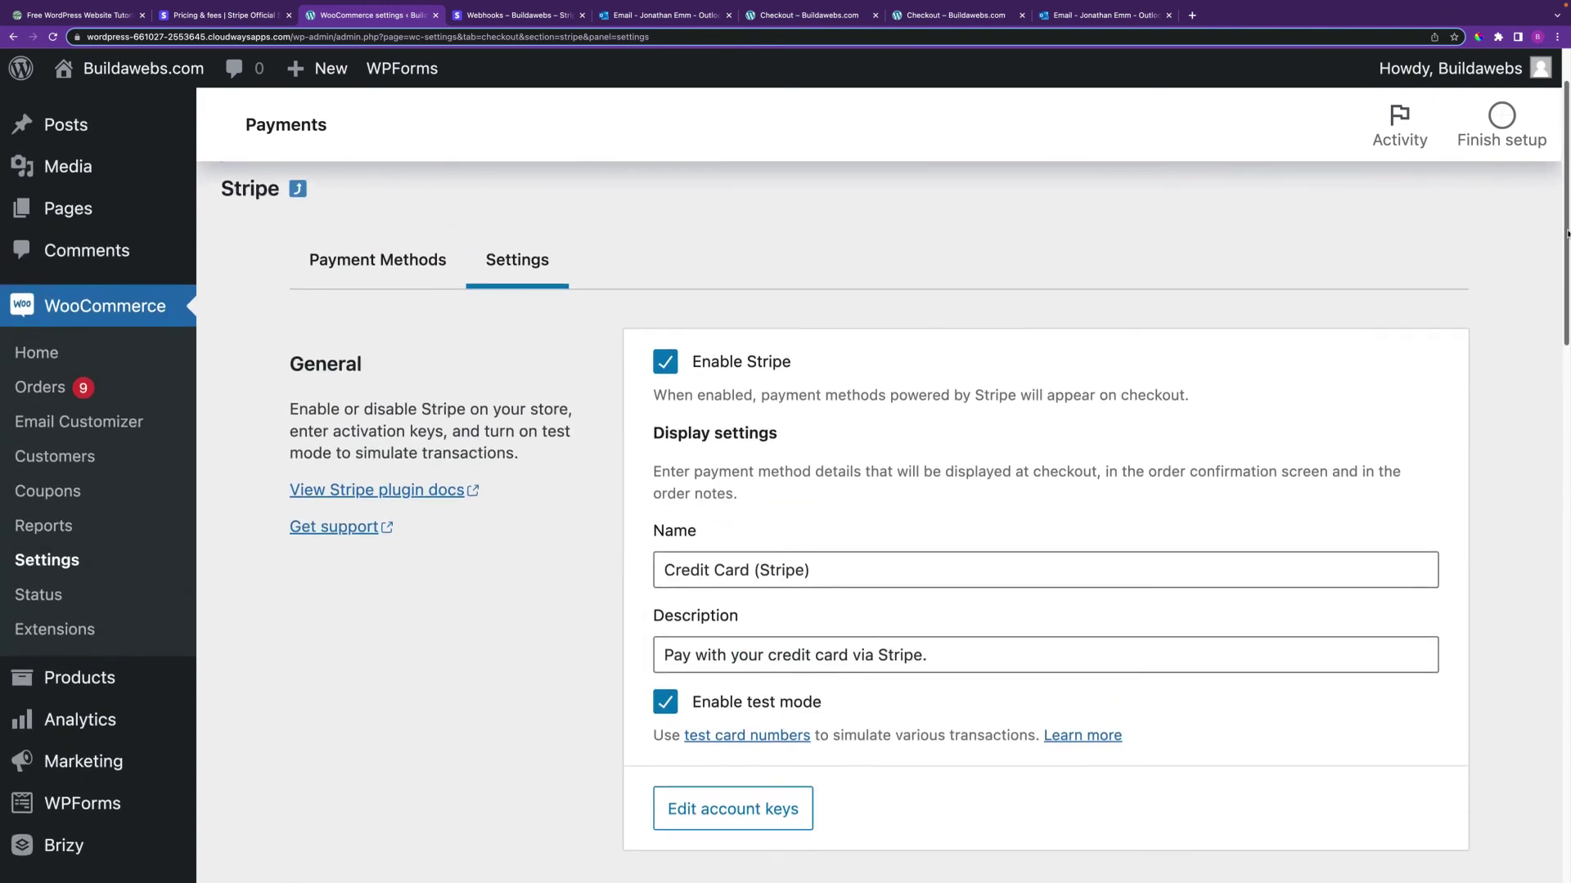
pyautogui.scroll(-1, 1386, 438)
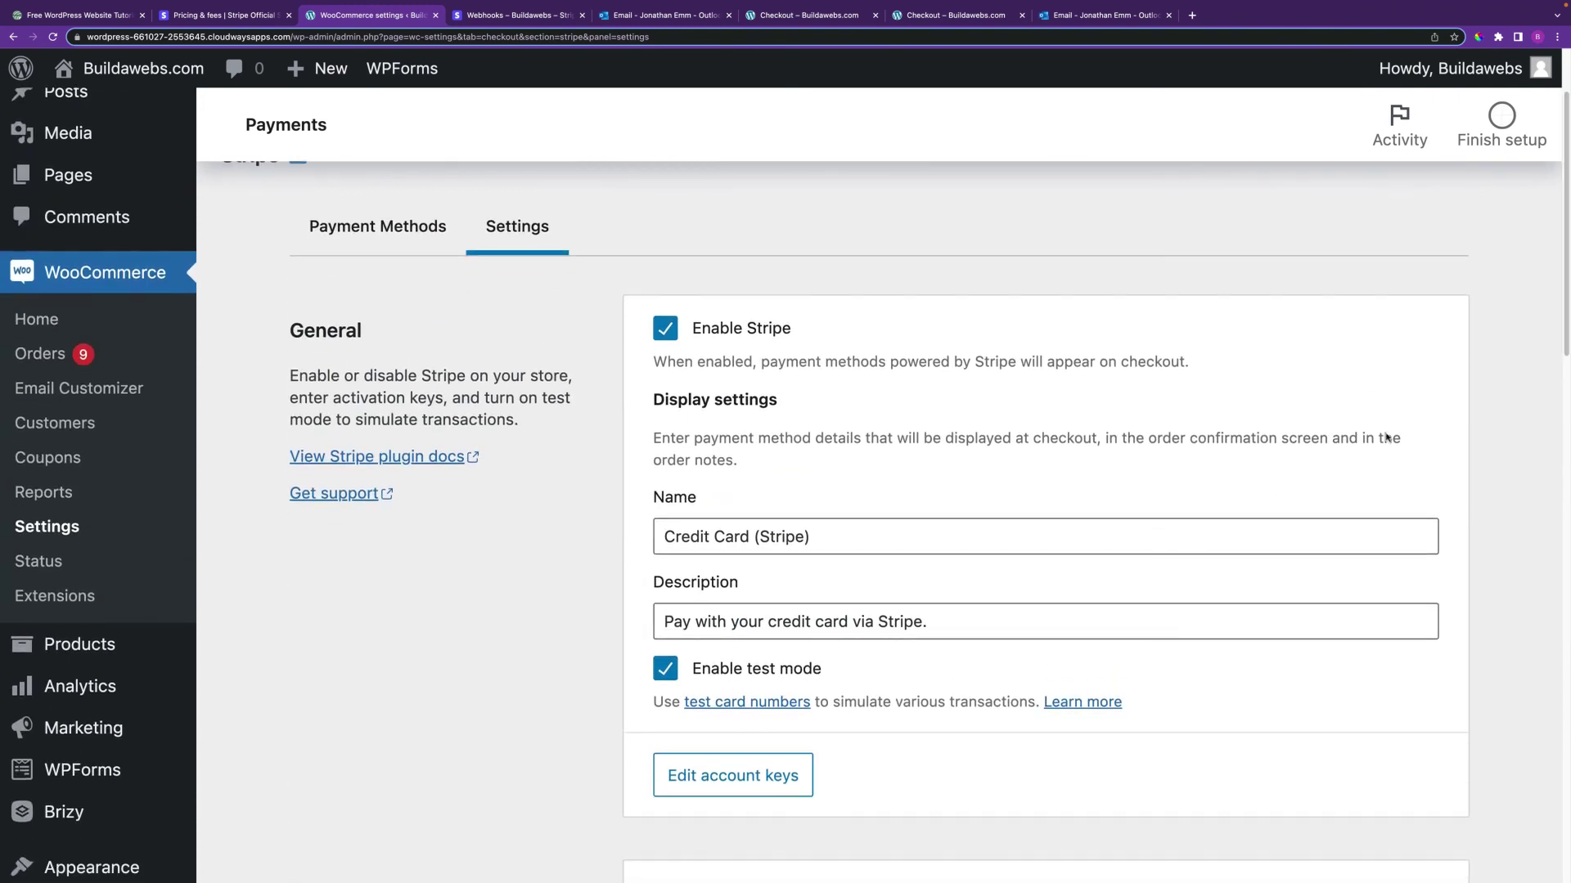
pyautogui.click(667, 671)
# Save the Stripe settings with test mode off, then return to the Buildawebs.com home page
pyautogui.moveTo(1567, 364); pyautogui.dragTo(1534, 820)
pyautogui.scroll(-1, 1533, 821)
pyautogui.click(1405, 800)
pyautogui.moveTo(1566, 765); pyautogui.dragTo(1565, 4)
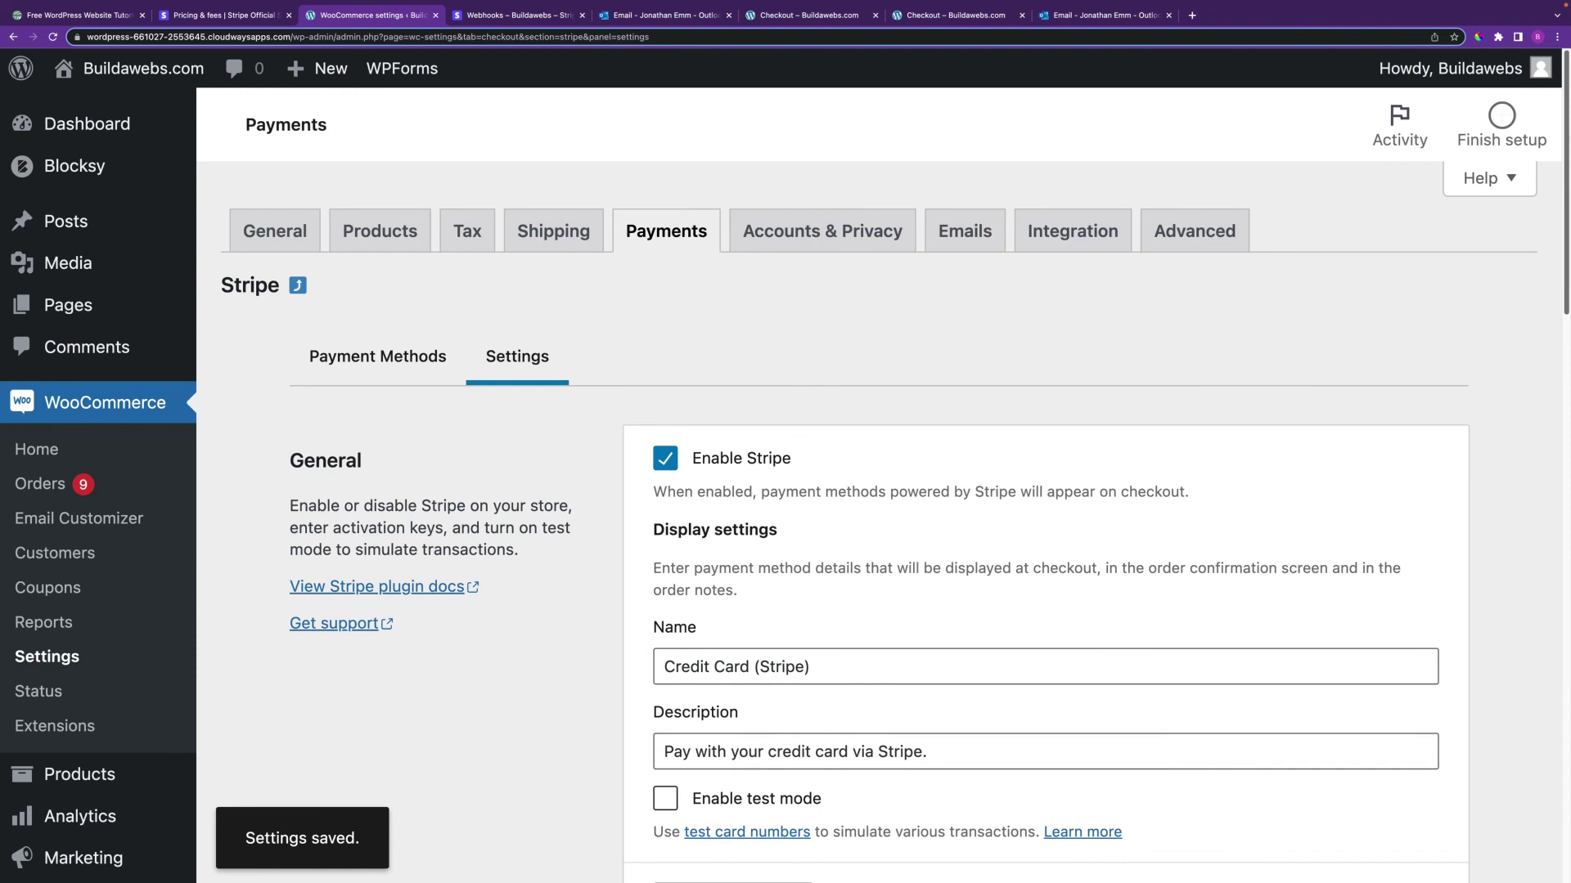
pyautogui.press('super+1')
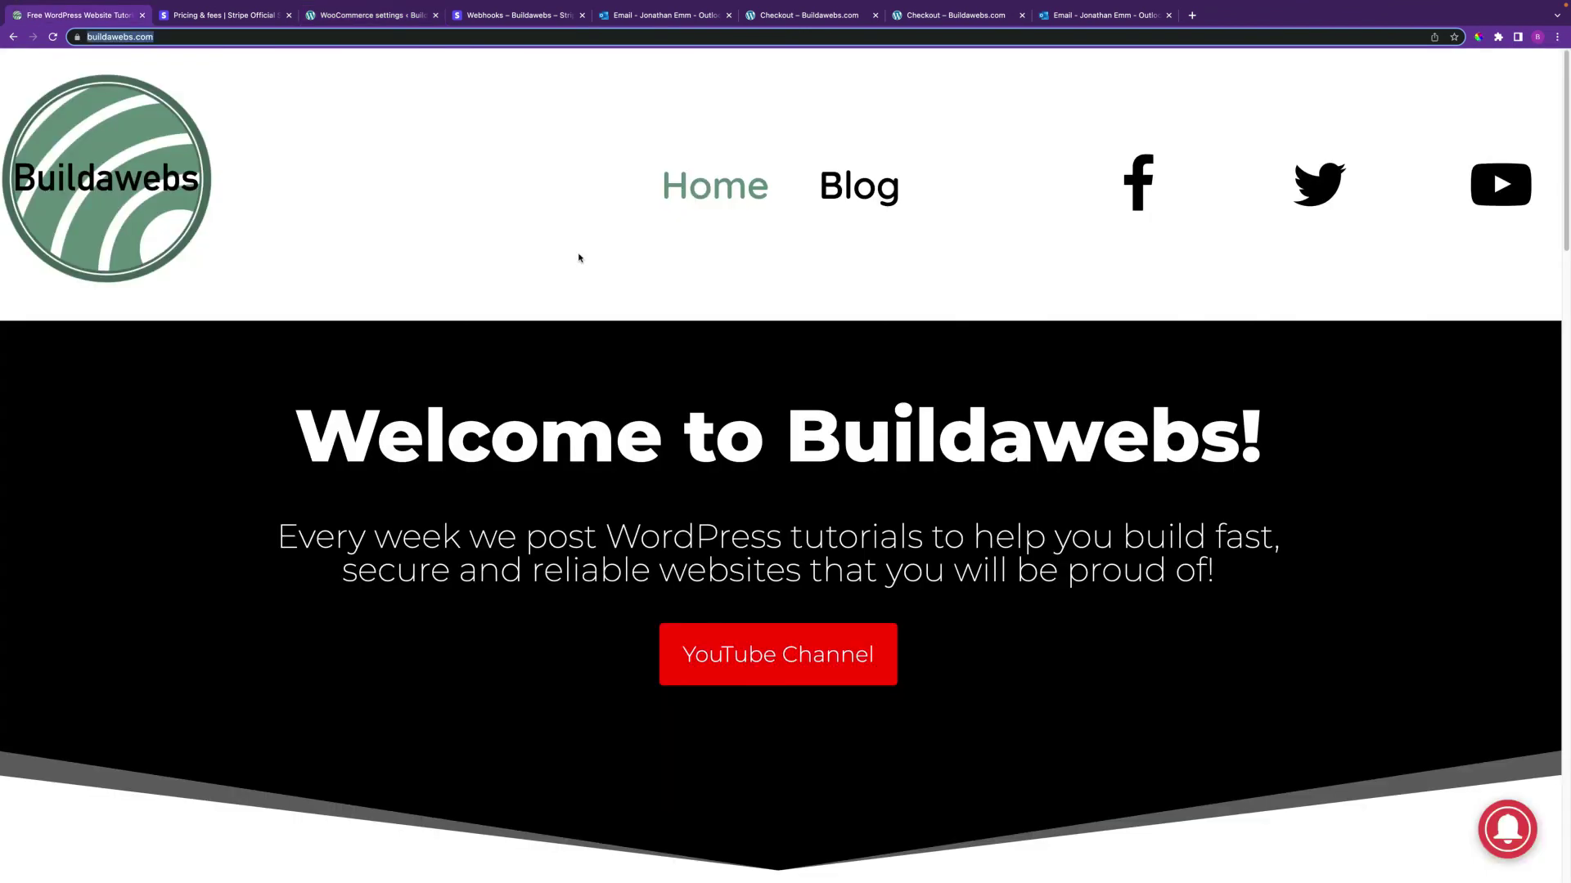